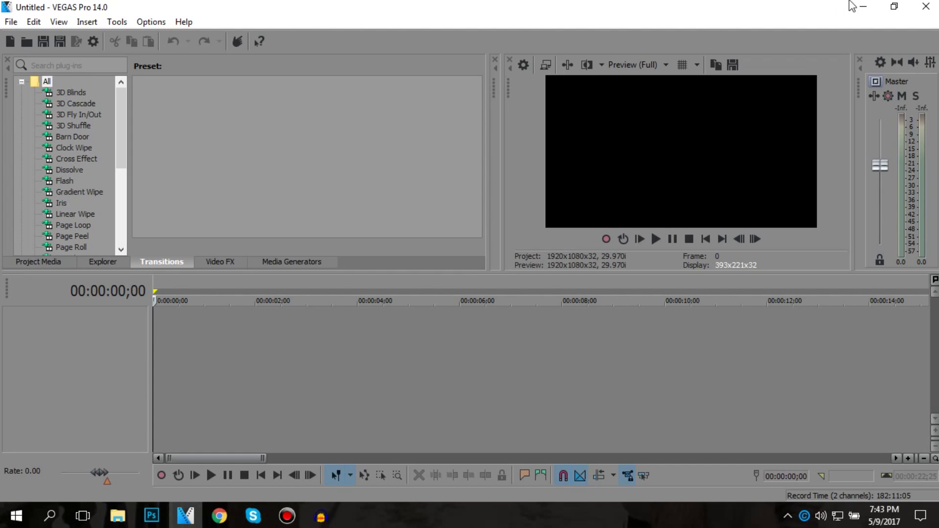
- Shrink and move the VEGAS Pro window aside, and open the Shooting Star folder from the desktop
click(894, 7)
drag(659, 21, 927, 32)
double_click(224, 174)
scroll(442, 217, down, 3)
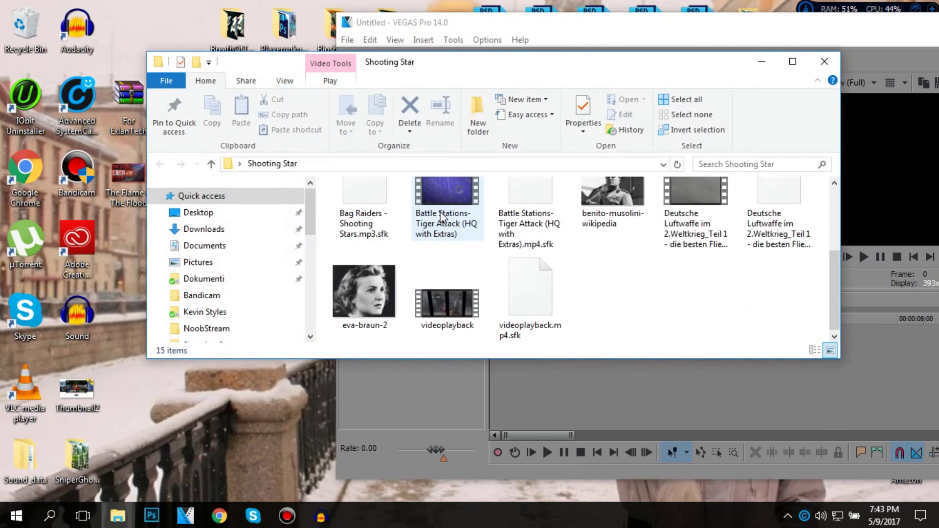
- Look through the source media in the Shooting Star folder, including the eva-braun-2, benito-musolini-wikipedia and Anne-Frank images
click(377, 278)
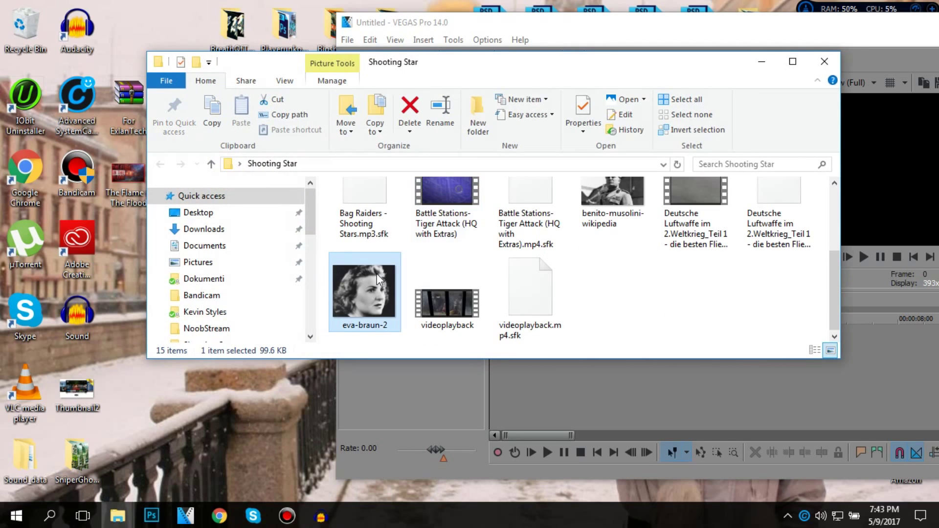
scroll(440, 271, up, 1)
click(591, 230)
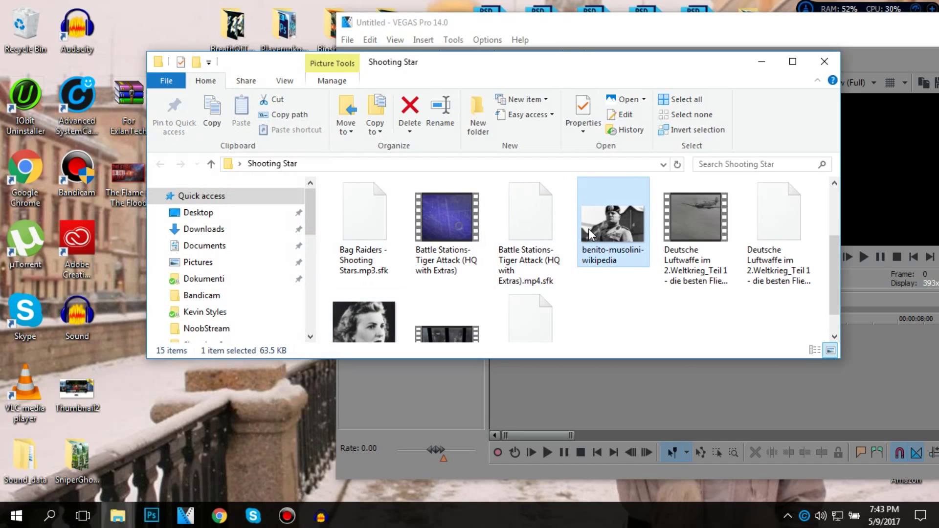
scroll(583, 235, up, 3)
scroll(583, 236, down, 2)
scroll(609, 251, up, 1)
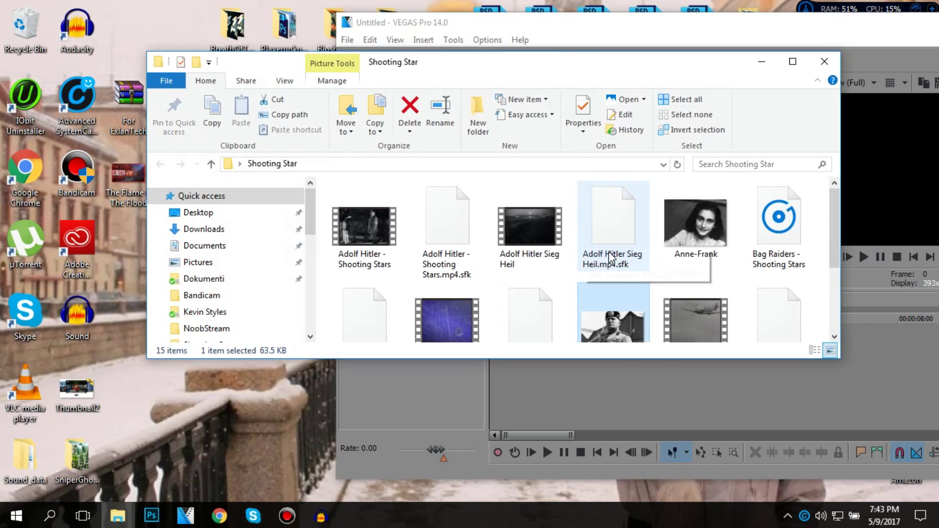
click(687, 224)
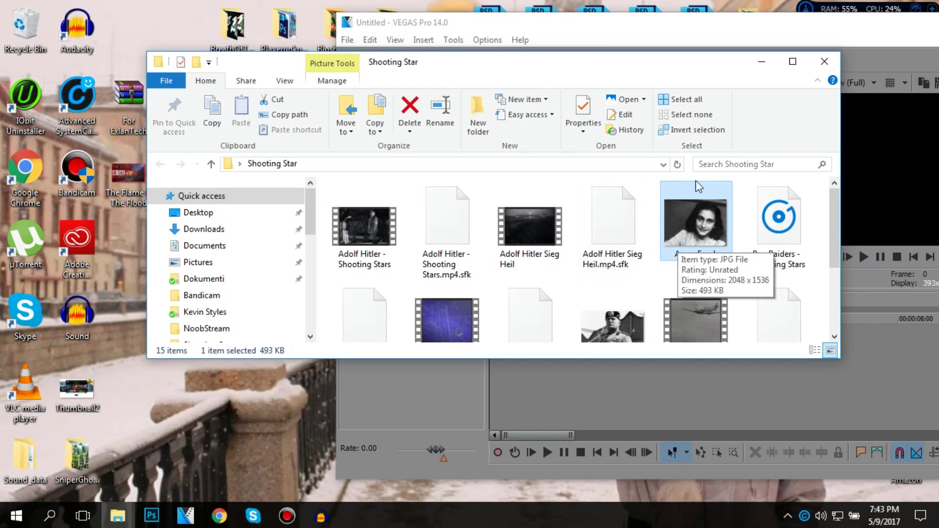
drag(677, 76, 456, 93)
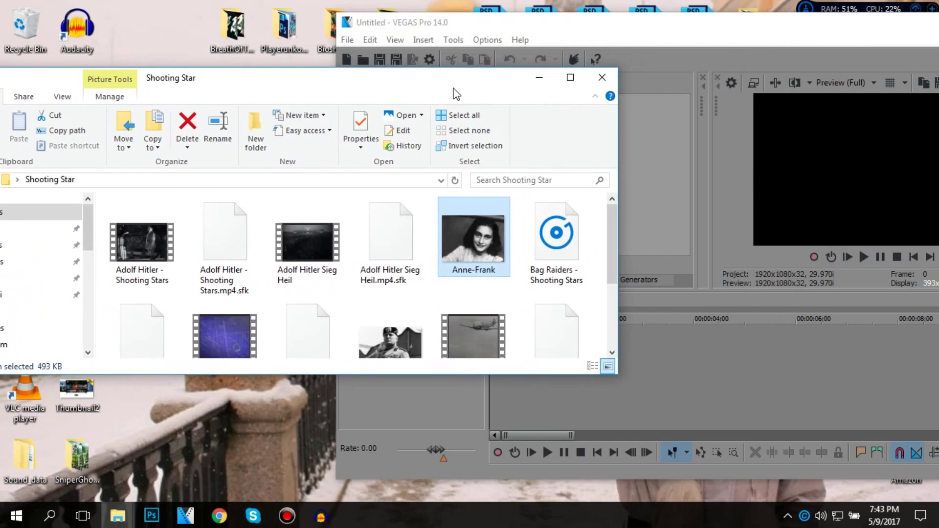
double_click(433, 86)
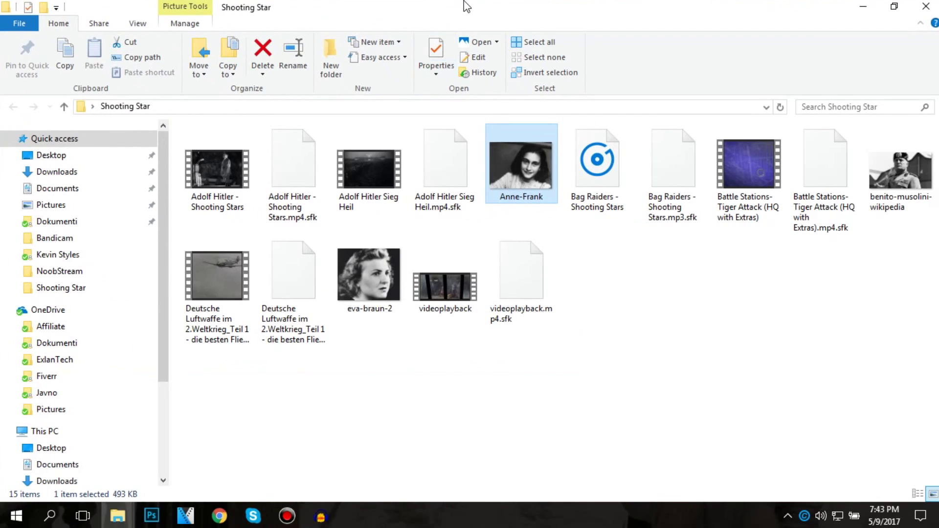
drag(468, 6, 427, 56)
double_click(427, 57)
drag(724, 6, 325, 140)
double_click(325, 141)
- Play the Adolf Hitler - Shooting Stars example video, pause it, preview the moment at 0:00:11 and close the player
double_click(221, 169)
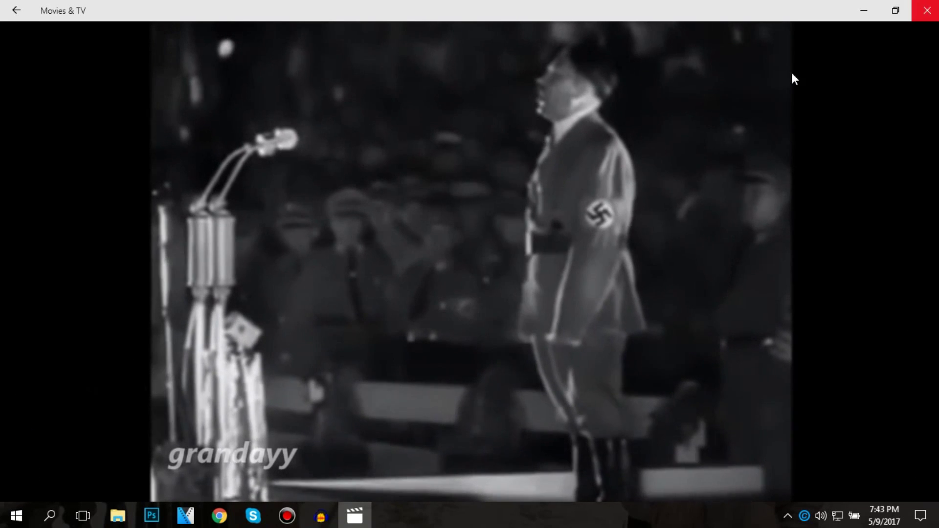
click(471, 476)
click(237, 435)
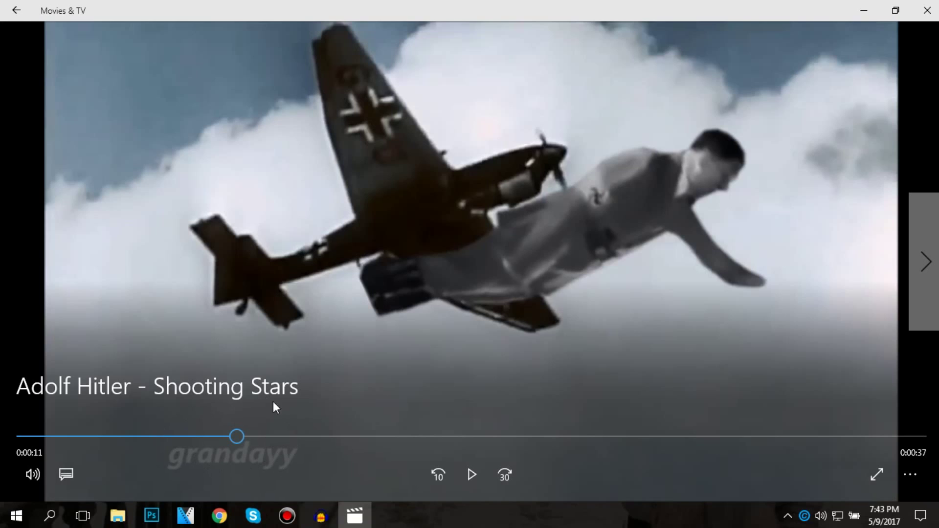
key(alt+F4)
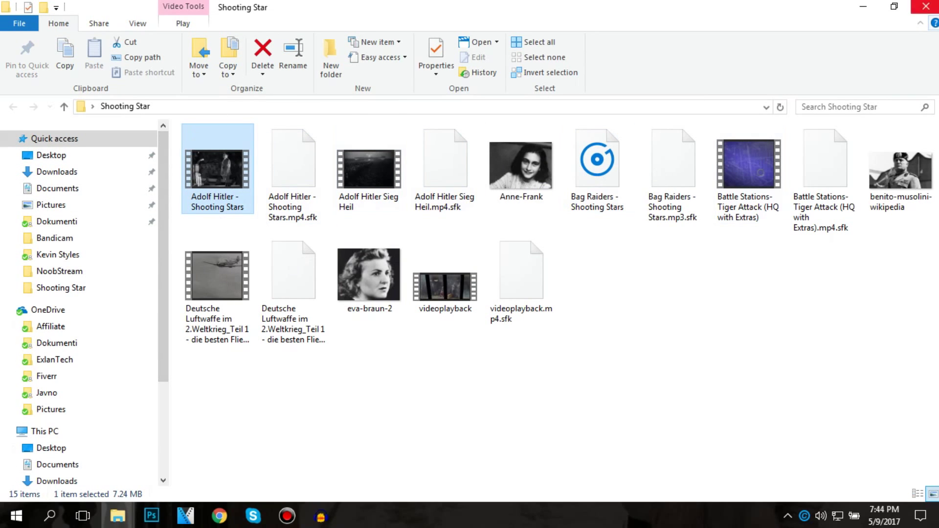
- Place the Adolf Hitler Sieg Heil video from the folder on the VEGAS timeline and match the project video settings to it
double_click(618, 7)
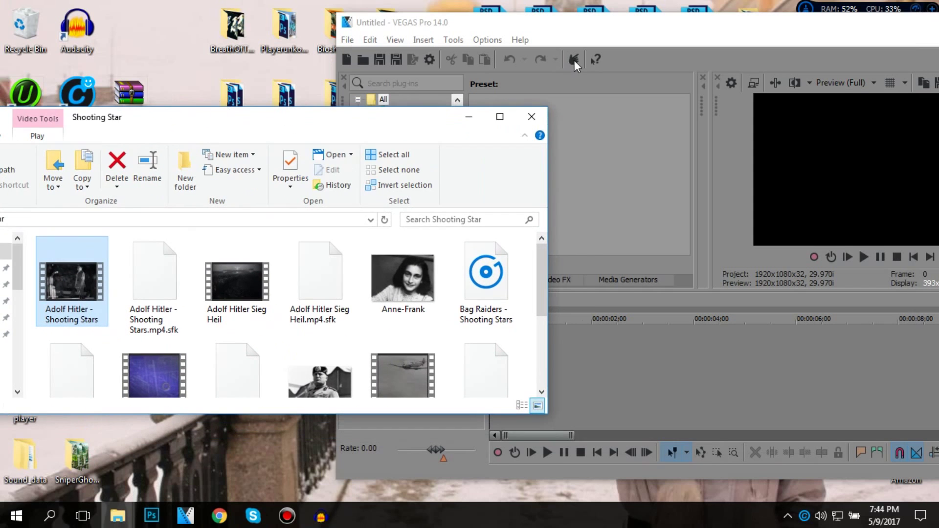
double_click(610, 27)
drag(468, 3, 706, 39)
click(246, 340)
scroll(243, 313, up, 1)
click(239, 286)
drag(630, 366, 575, 367)
click(779, 235)
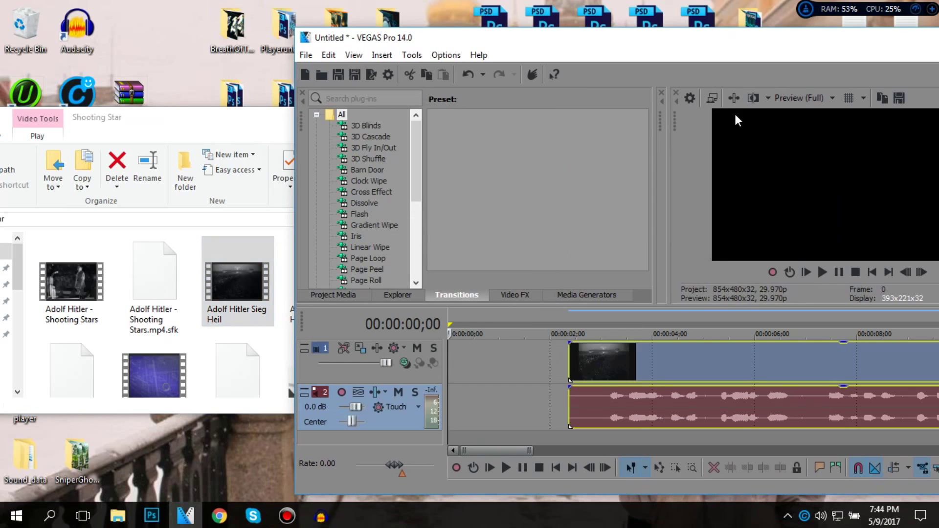
- Maximize the VEGAS window and move the video clip with its audio to the very start of the timeline
double_click(685, 39)
drag(512, 337, 395, 338)
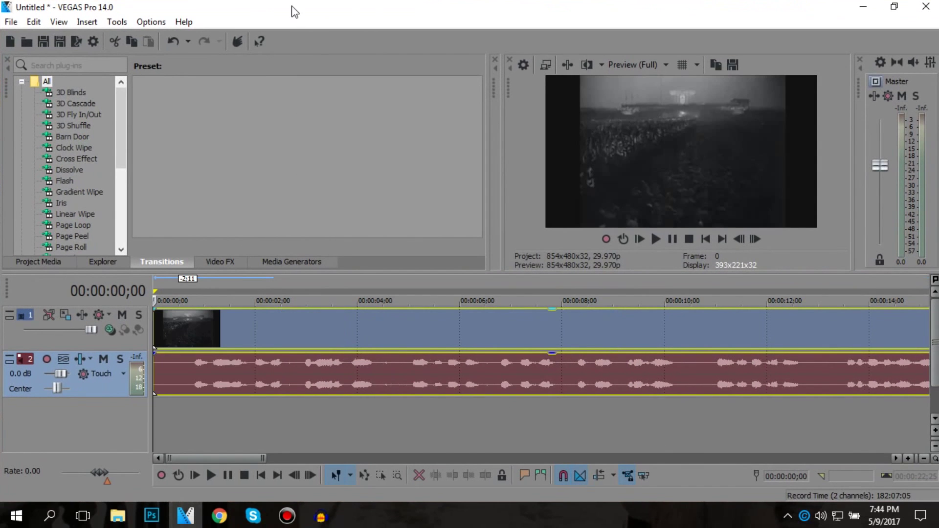
double_click(294, 11)
double_click(329, 14)
scroll(322, 329, down, 4)
- Turn off Maintain aspect ratio and set Disable resample in the video clip's event properties
right_click(251, 321)
mouse_move(263, 366)
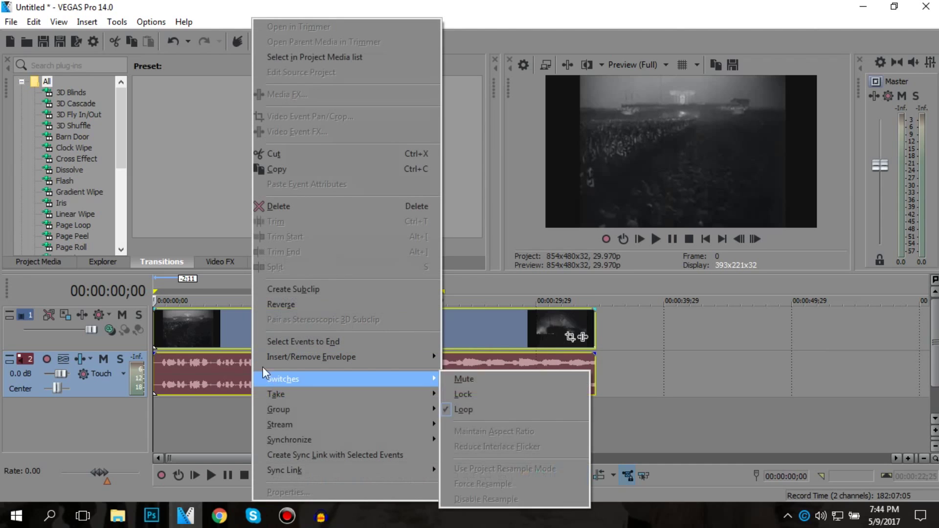
click(194, 324)
right_click(496, 335)
click(575, 492)
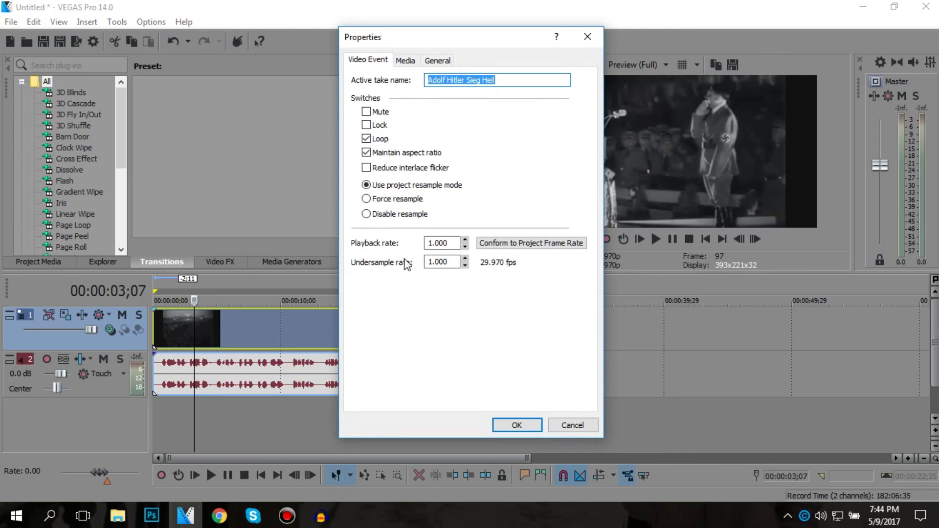
click(400, 215)
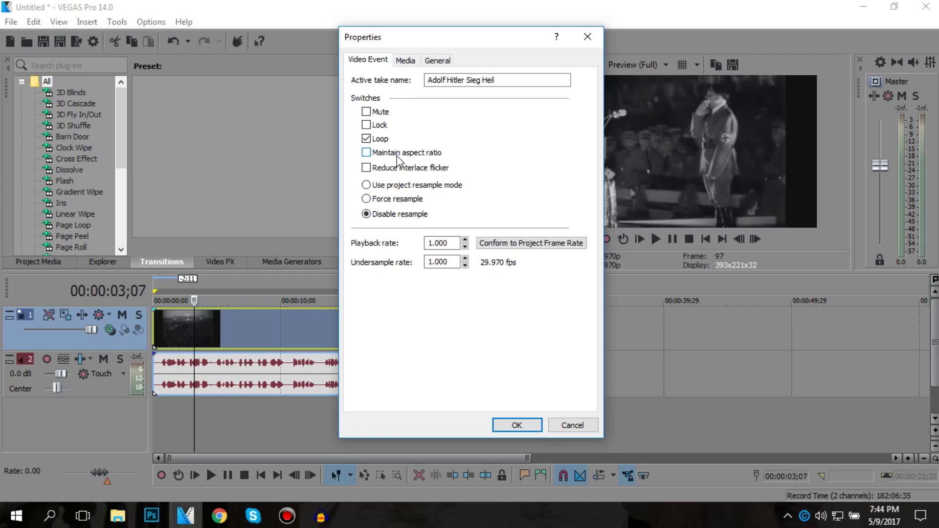
click(522, 424)
right_click(448, 322)
click(377, 318)
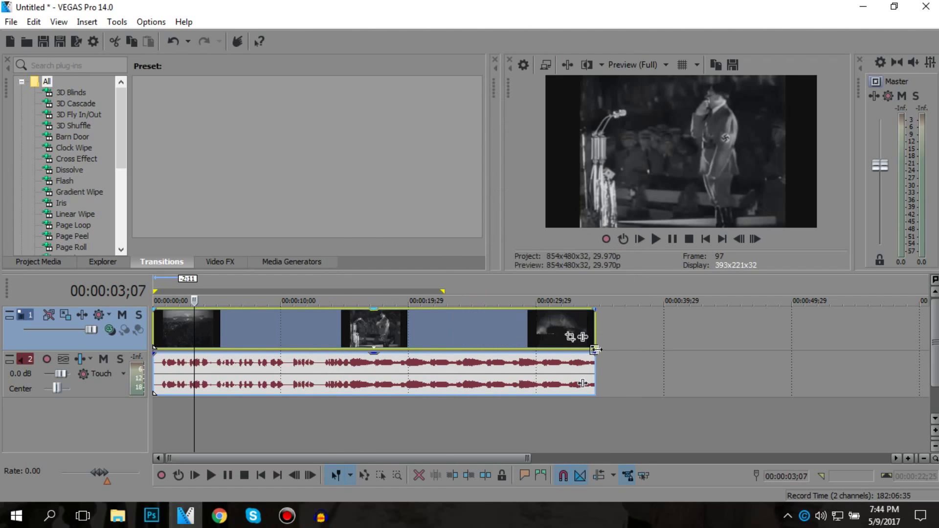
- Crop out the clip's black side bars in Event Pan/Crop with a frame about 641.2 wide and 360.4 high
click(571, 337)
scroll(562, 335, down, 3)
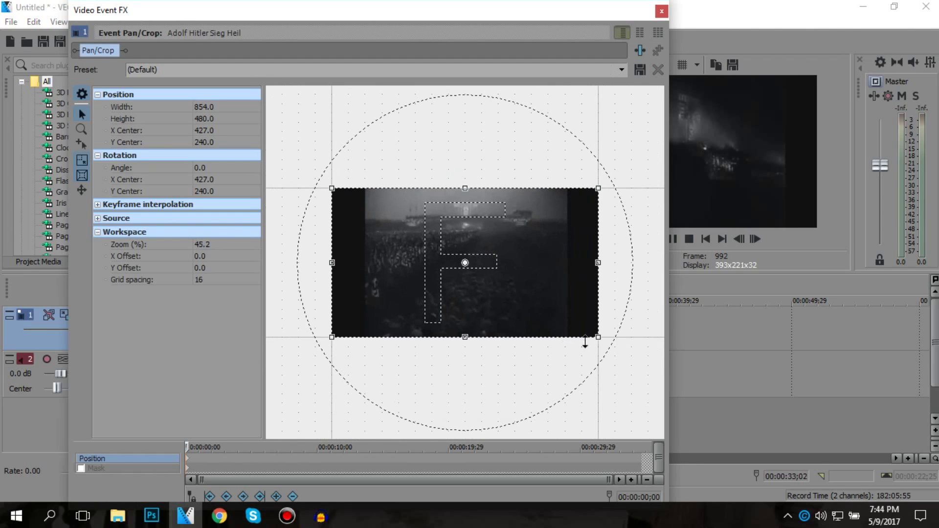
drag(594, 335, 570, 318)
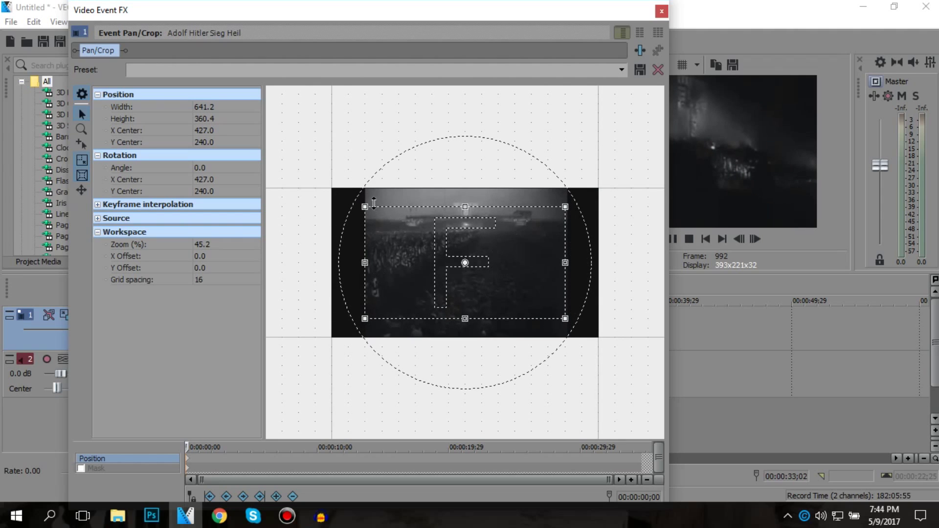
click(662, 11)
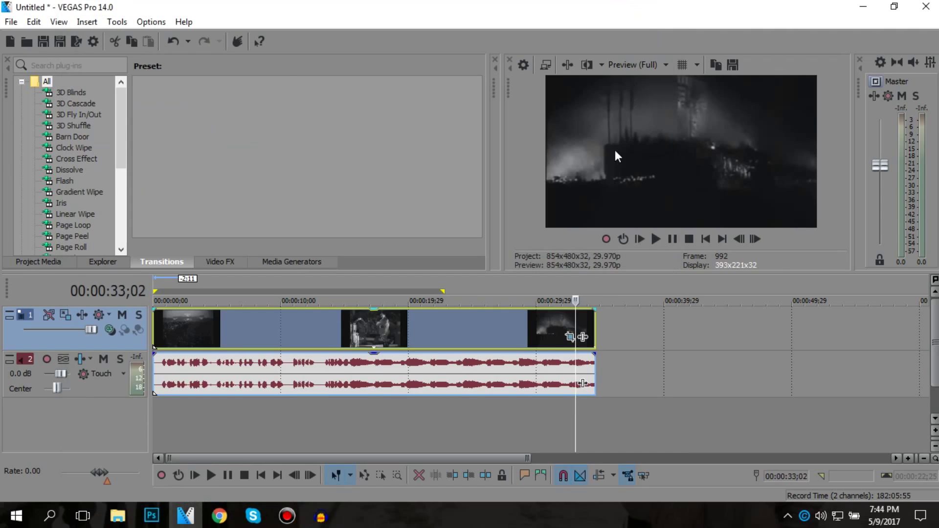
drag(783, 10, 763, 1)
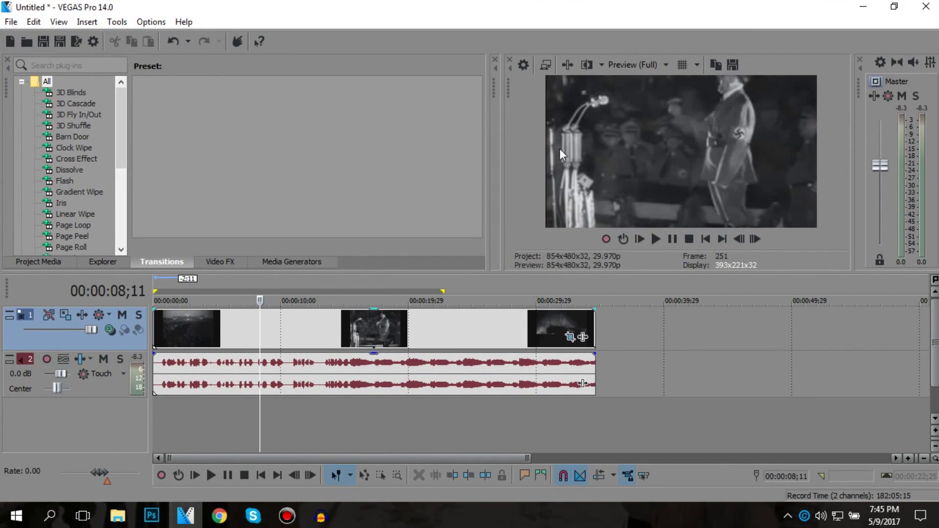
right_click(504, 336)
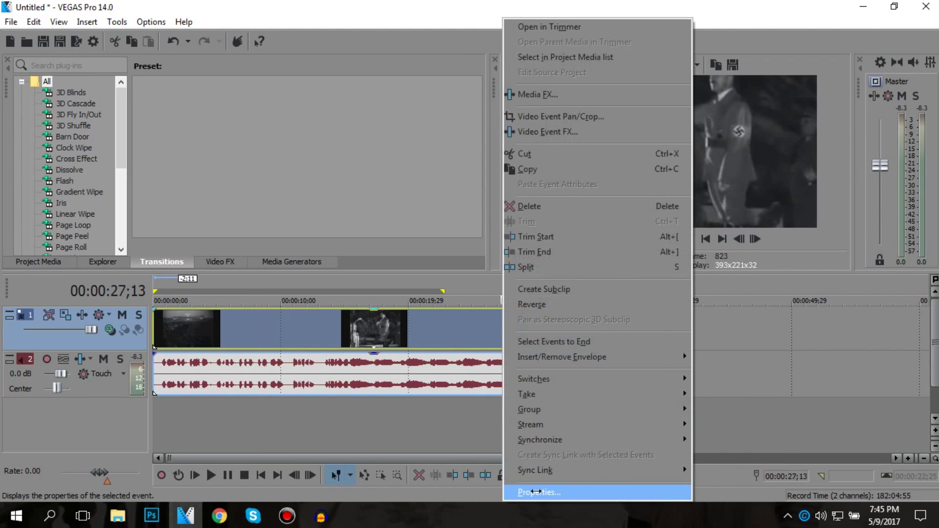
click(537, 492)
click(575, 419)
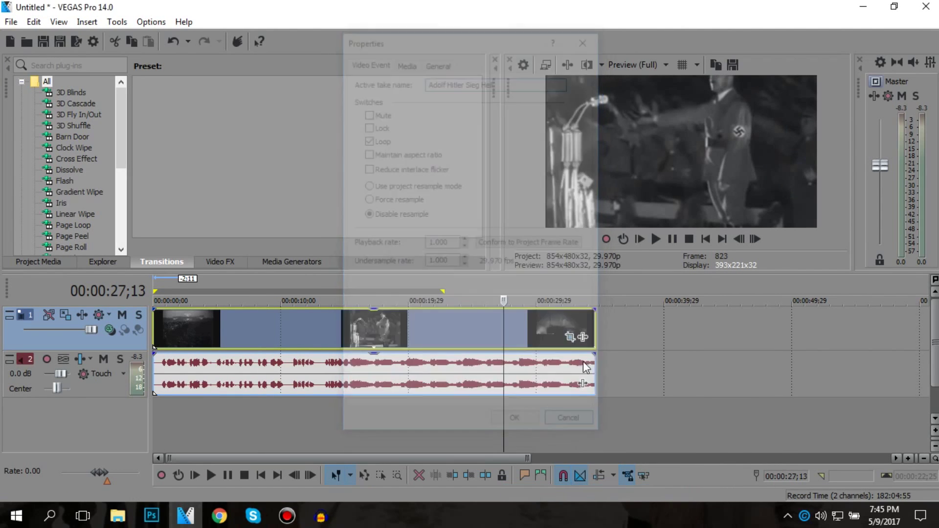
- Move the clip's crop frame up in Event Pan/Crop to about X Center 428.6 and Y Center 187.9
click(568, 336)
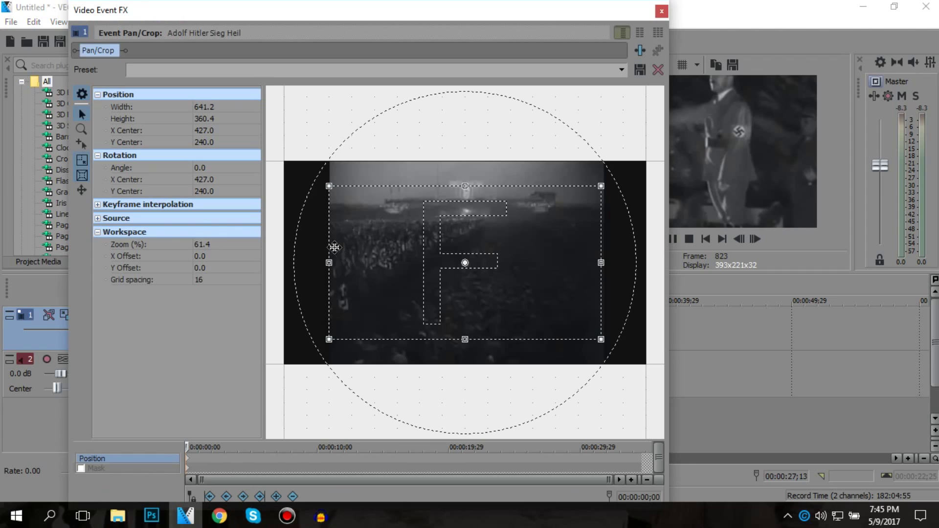
drag(359, 250, 360, 250)
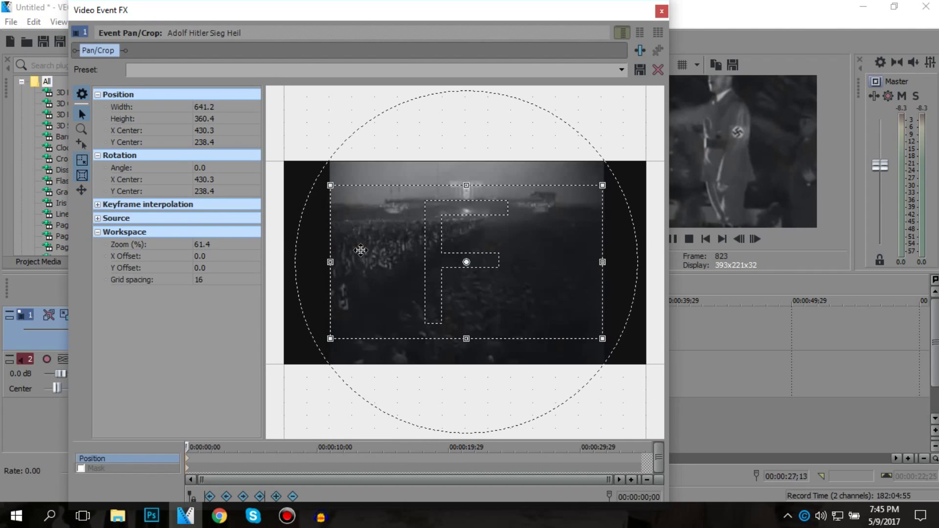
drag(524, 295, 524, 282)
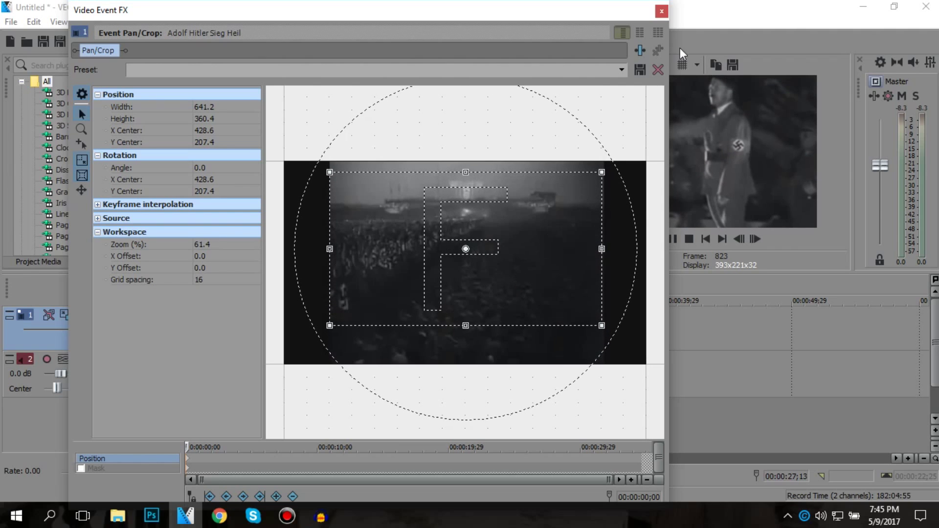
click(662, 11)
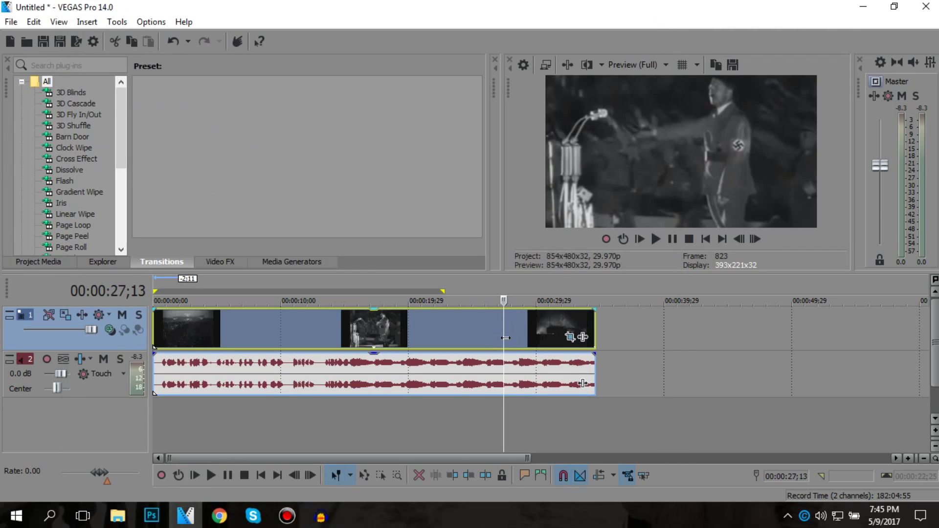
click(568, 337)
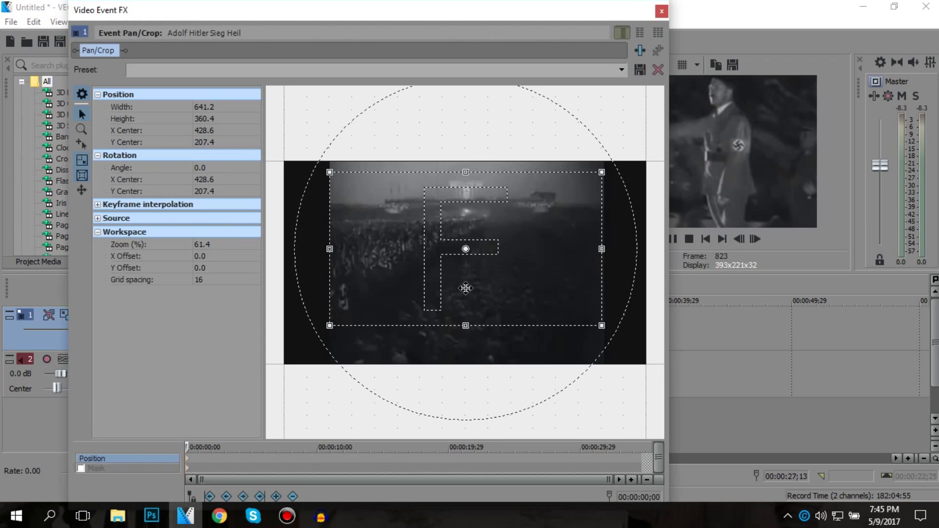
drag(466, 285, 466, 280)
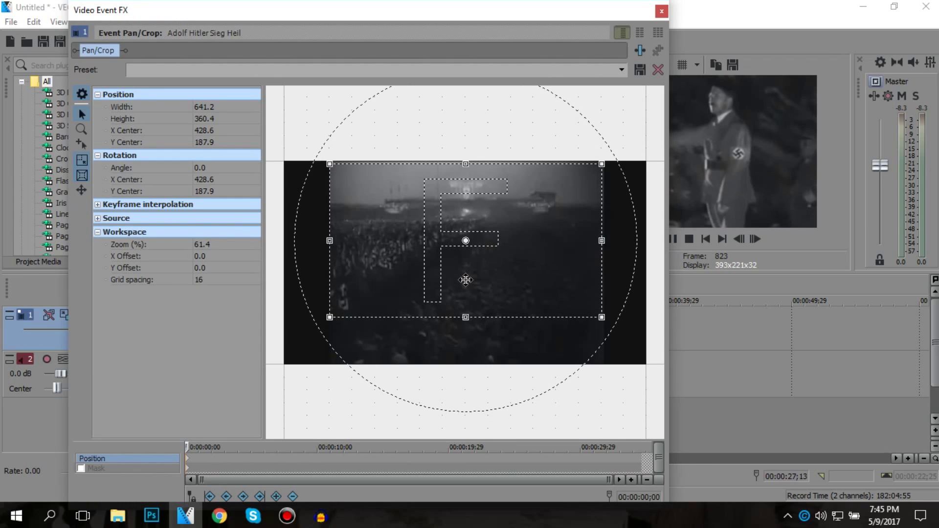
drag(660, 4, 660, 12)
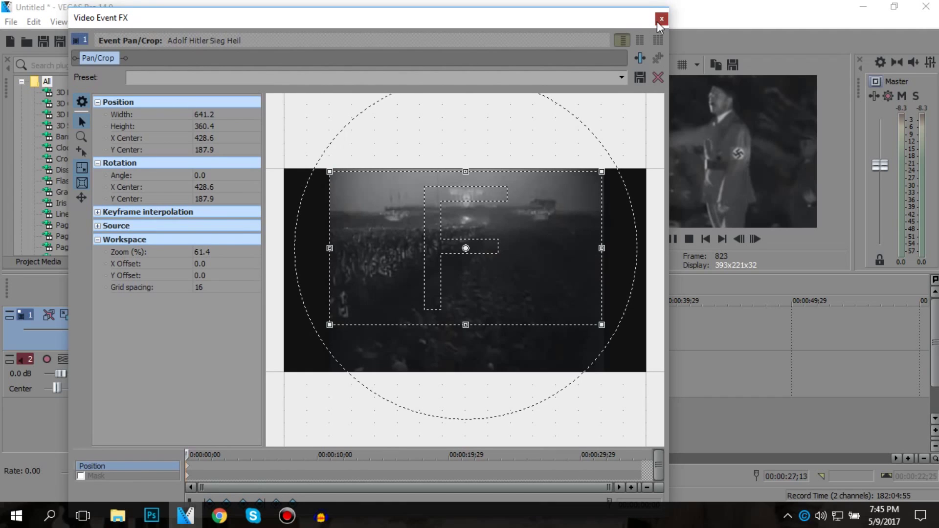
click(659, 21)
scroll(479, 323, down, 2)
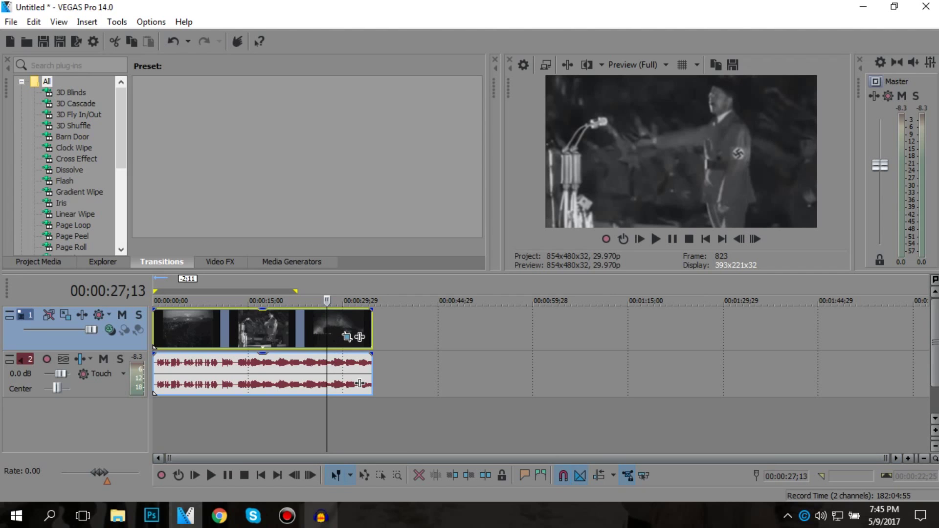
drag(420, 7, 393, 58)
double_click(392, 57)
- Add the Bag Raiders - Shooting Stars song from the Shooting Star folder to a new audio track starting at the timeline's beginning
mouse_move(118, 516)
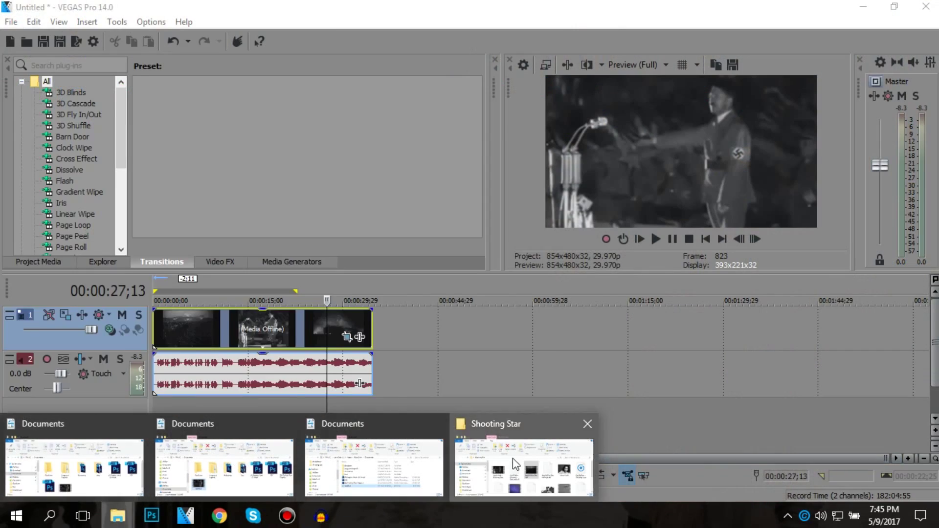
click(523, 463)
scroll(313, 294, down, 3)
scroll(292, 301, up, 3)
click(504, 312)
drag(341, 133, 760, 33)
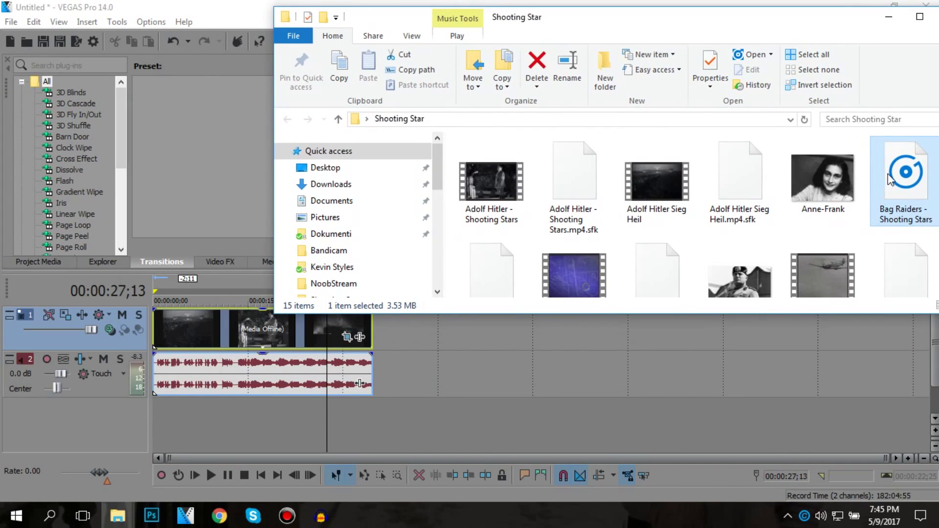
drag(304, 486, 185, 447)
drag(174, 413, 175, 412)
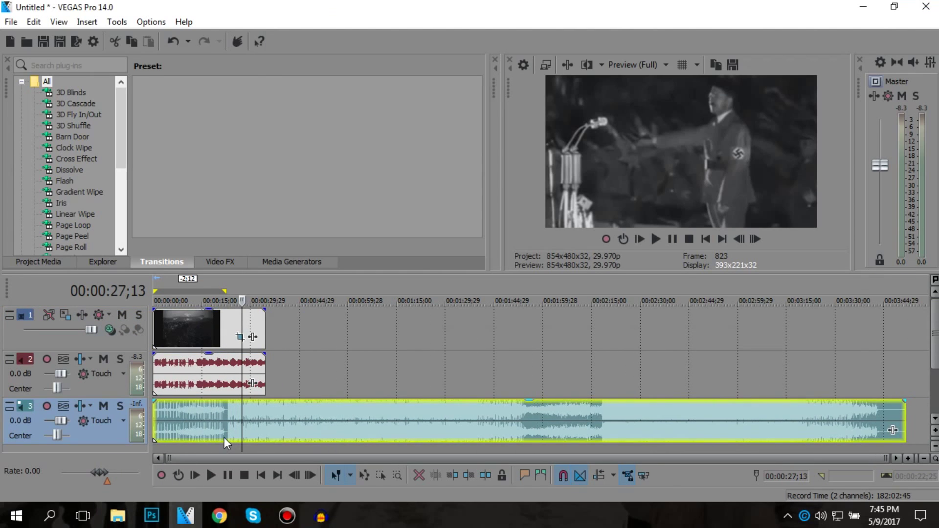
- Play the Shooting Stars song around its drop near 00:00:22;21 to find where the drop starts
scroll(210, 434, up, 5)
click(307, 417)
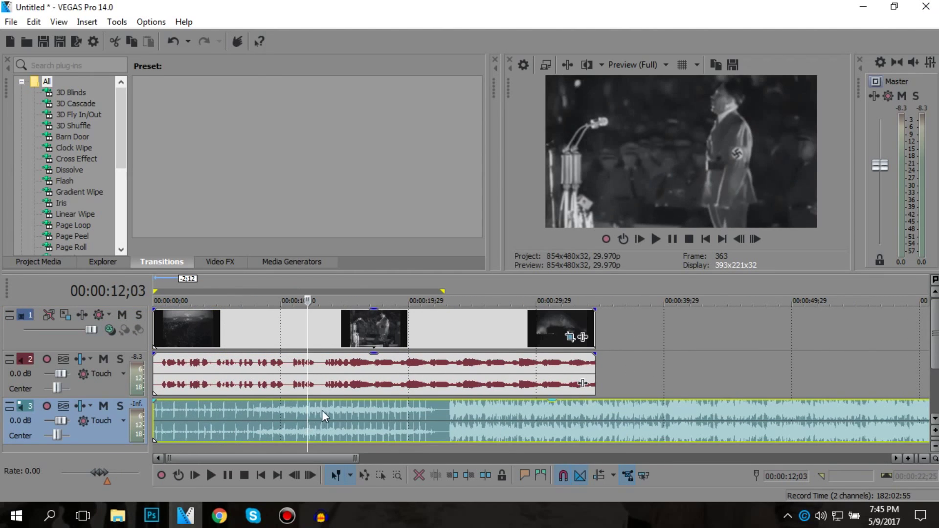
click(446, 423)
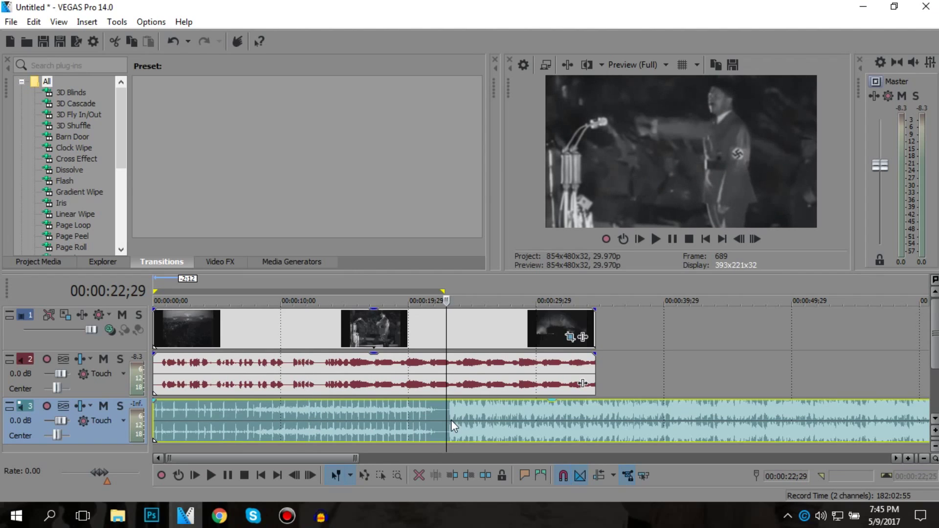
click(409, 411)
click(439, 418)
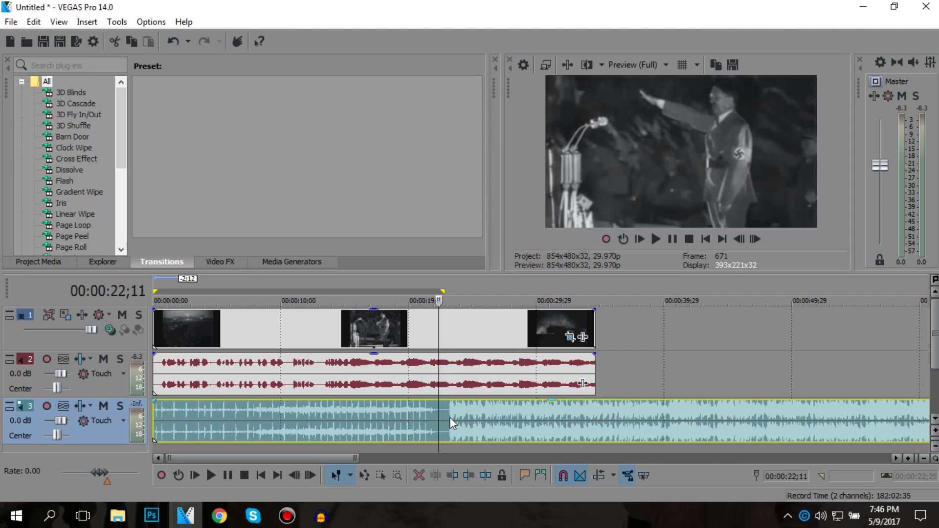
click(443, 418)
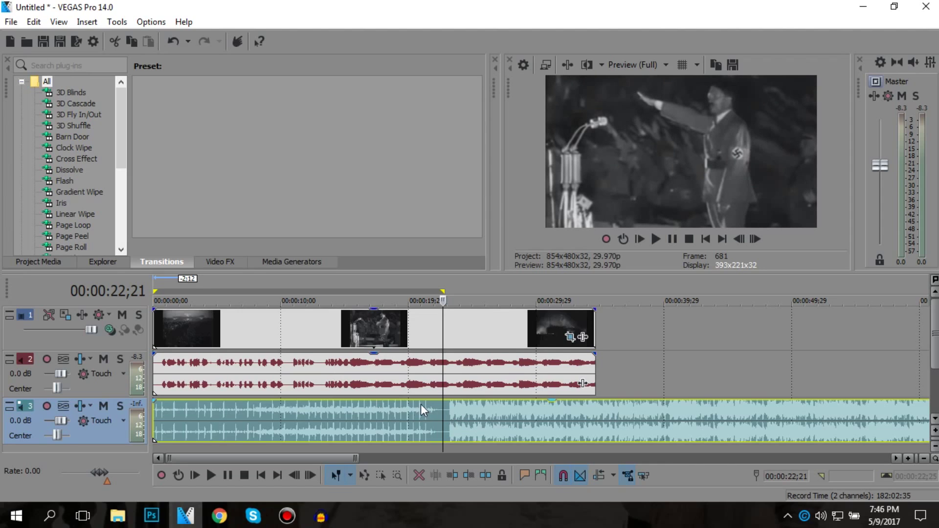
key(space)
key(space)
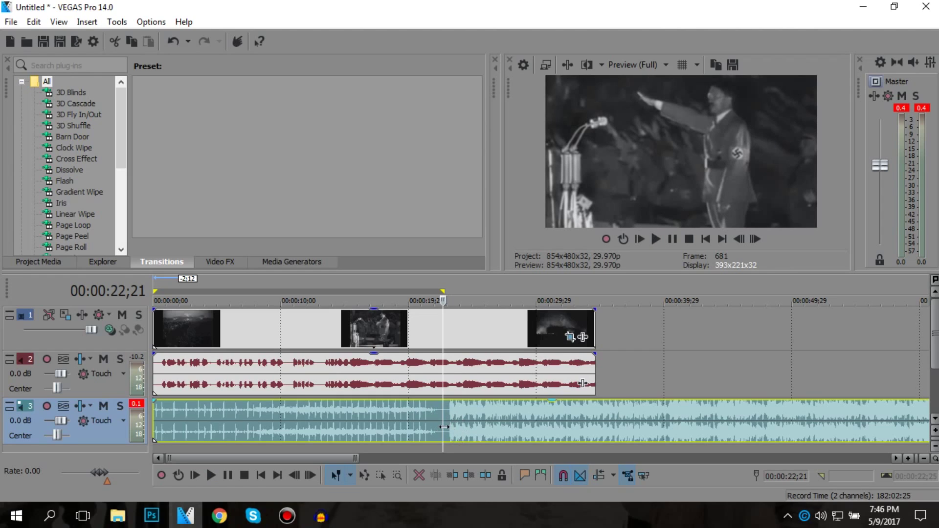
- Preview the speech clip from around the ten-second mark and split it with its audio at 00:00:10;14
click(290, 376)
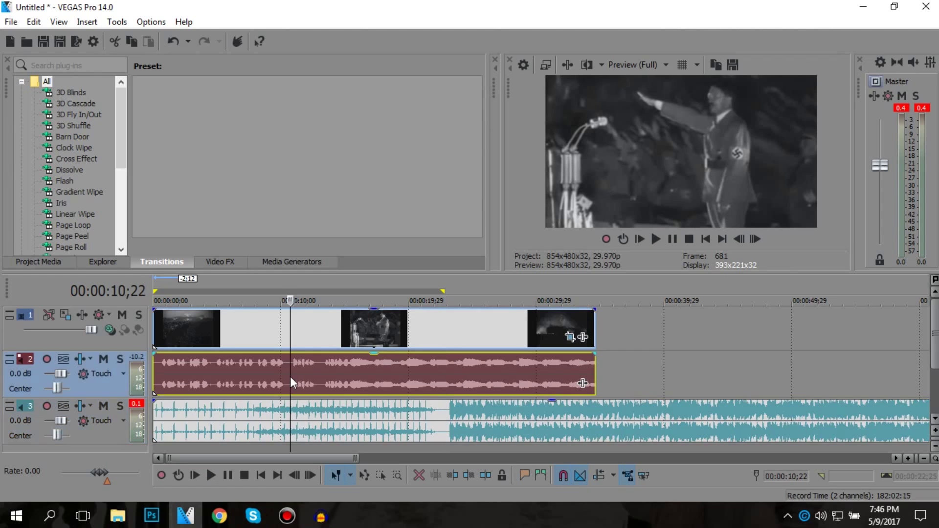
key(space)
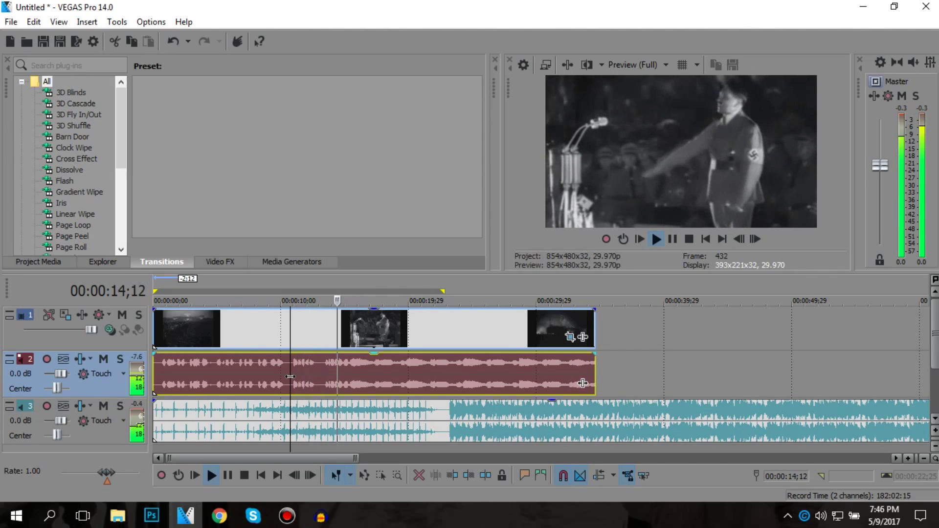
key(space)
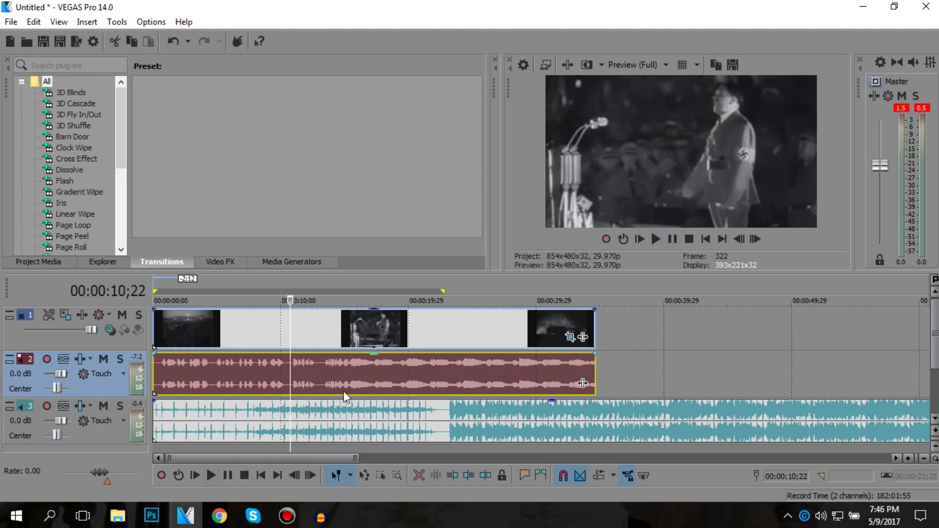
click(446, 413)
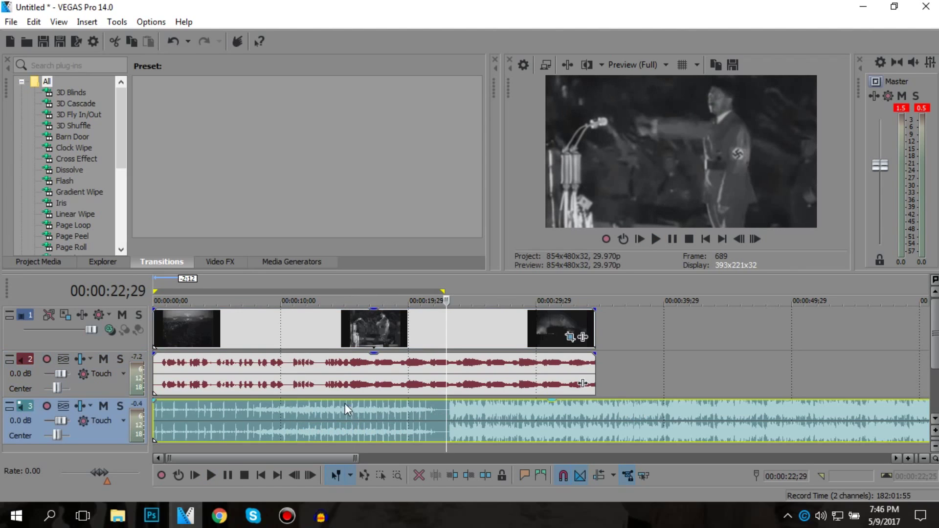
click(347, 386)
click(287, 385)
key(space)
key(space)
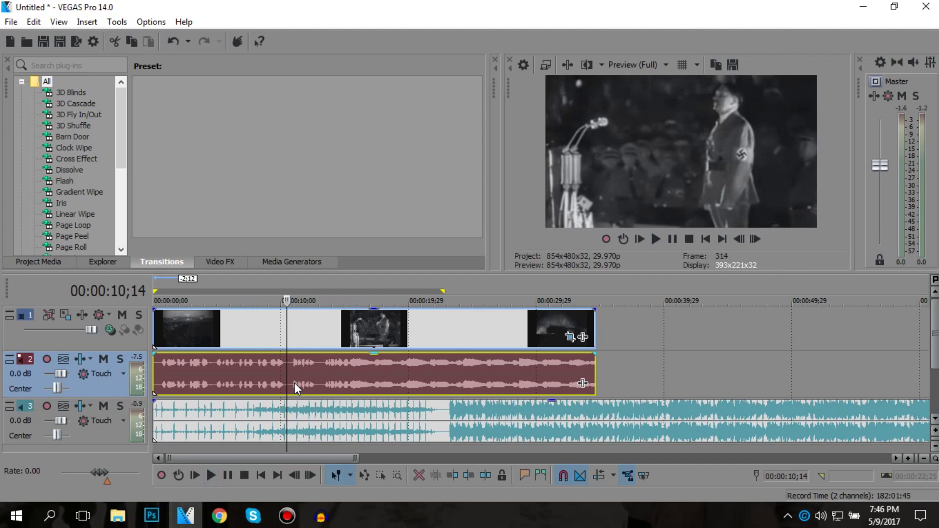
key(s)
click(238, 331)
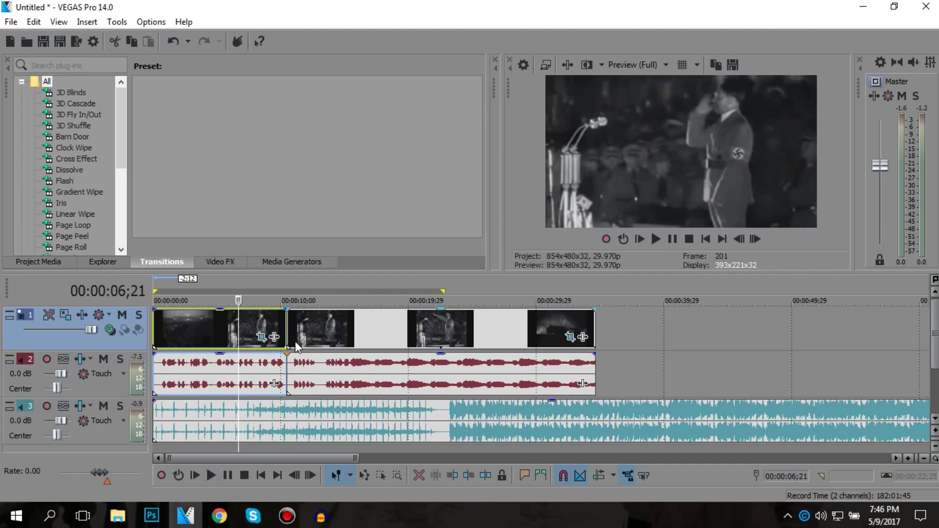
click(333, 342)
click(230, 326)
right_click(230, 327)
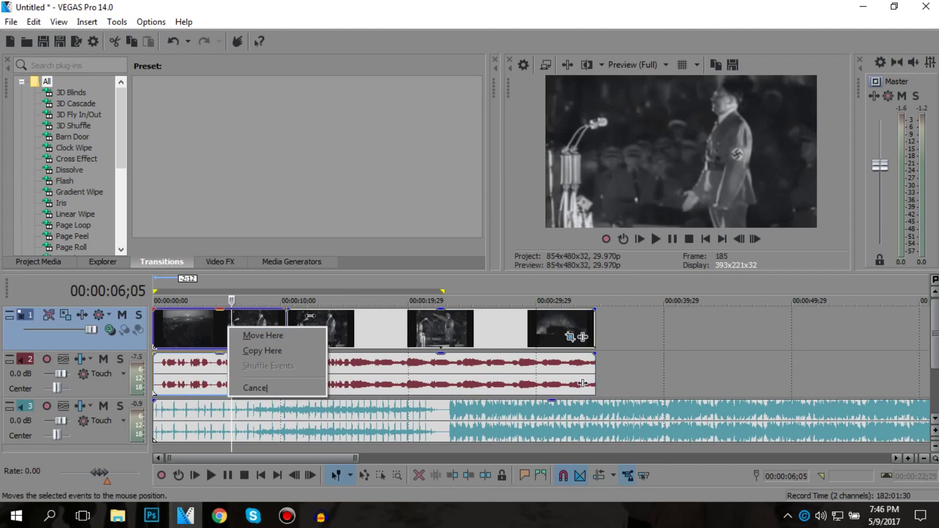
click(310, 332)
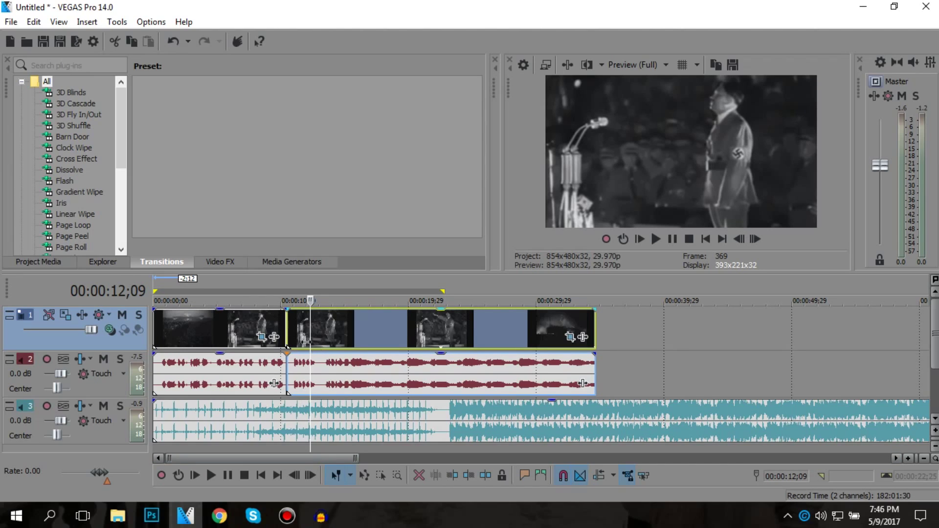
key(s)
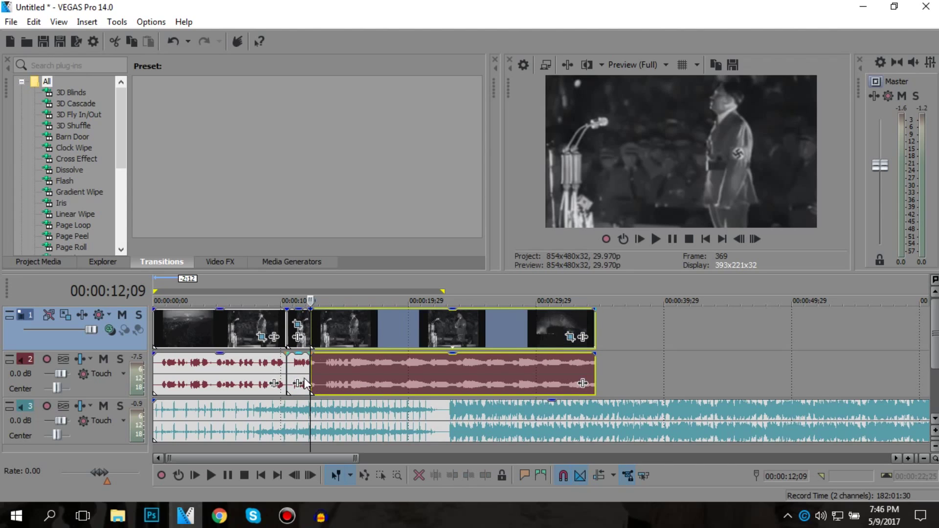
key(ctrl+z)
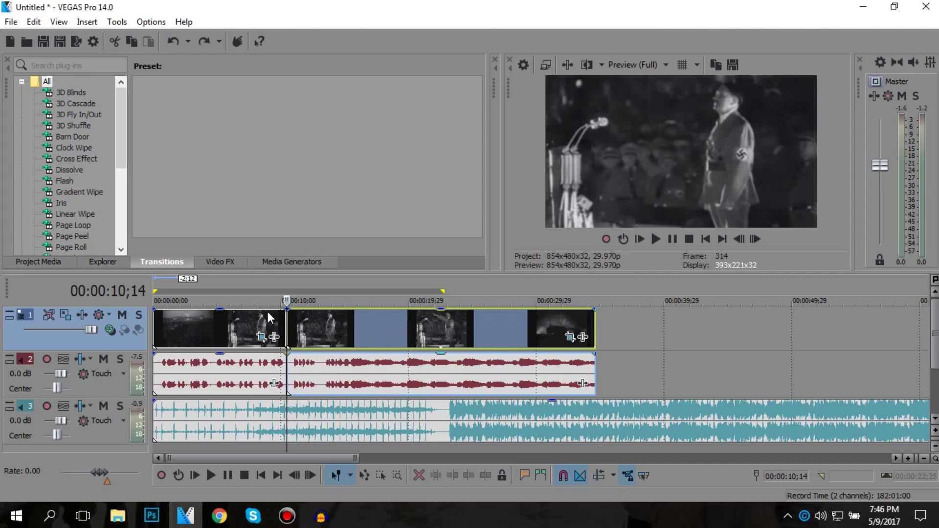
- Delete the clip portion before the split and move the remaining clip with its audio to the timeline's beginning
click(242, 321)
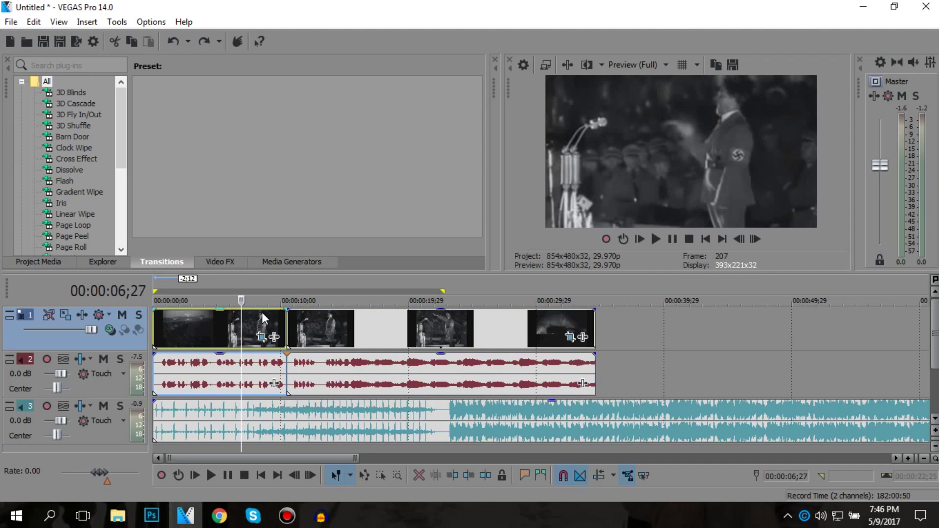
key(Delete)
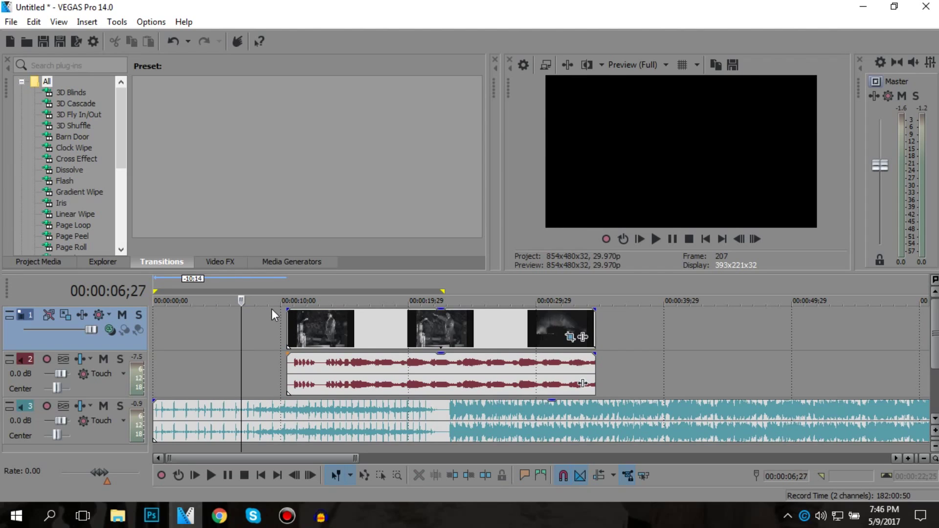
drag(361, 328, 215, 361)
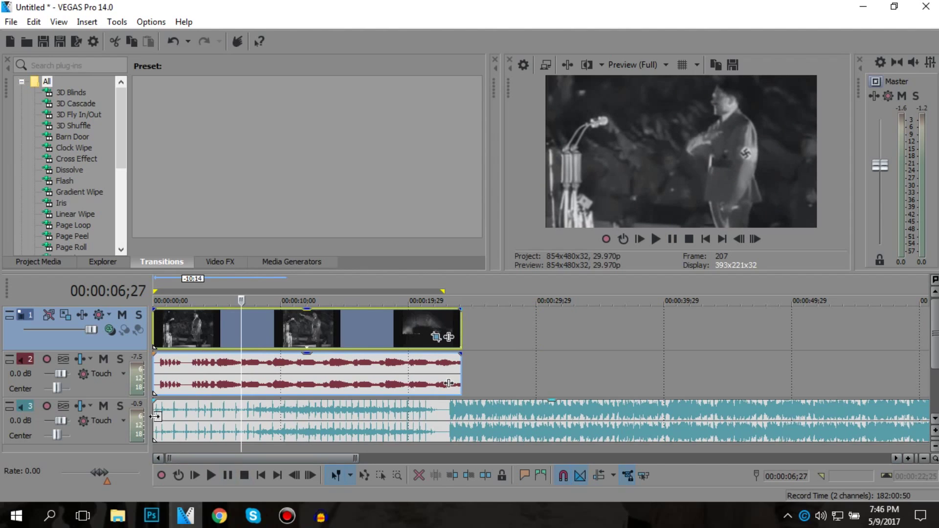
- Play through the clip's opening seconds and place a marker at about 00:00:04;18 for the song's drop
key(space)
key(space)
scroll(293, 371, up, 5)
click(322, 374)
key(space)
key(space)
click(286, 376)
key(space)
key(space)
click(324, 376)
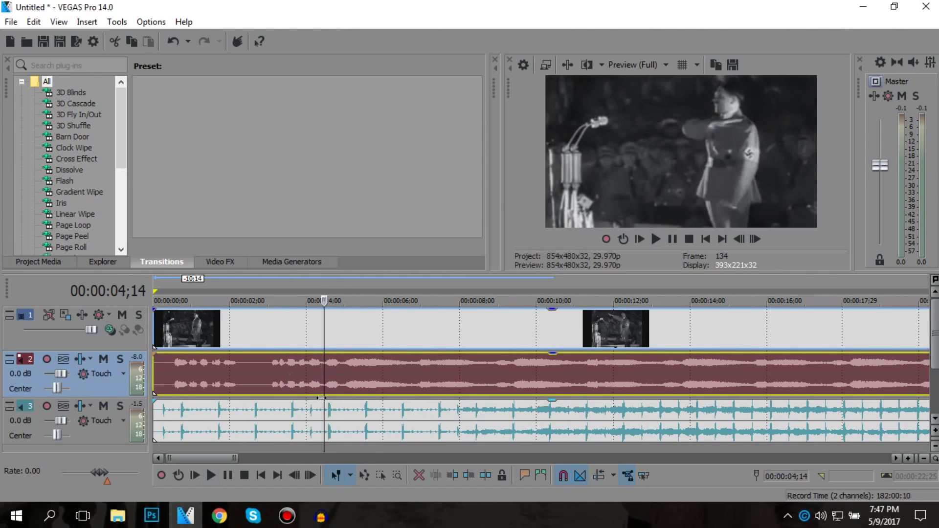
key(space)
key(m)
key(space)
key(space)
key(space)
- Split the song just before its drop and delete the intro portion
scroll(481, 355, down, 6)
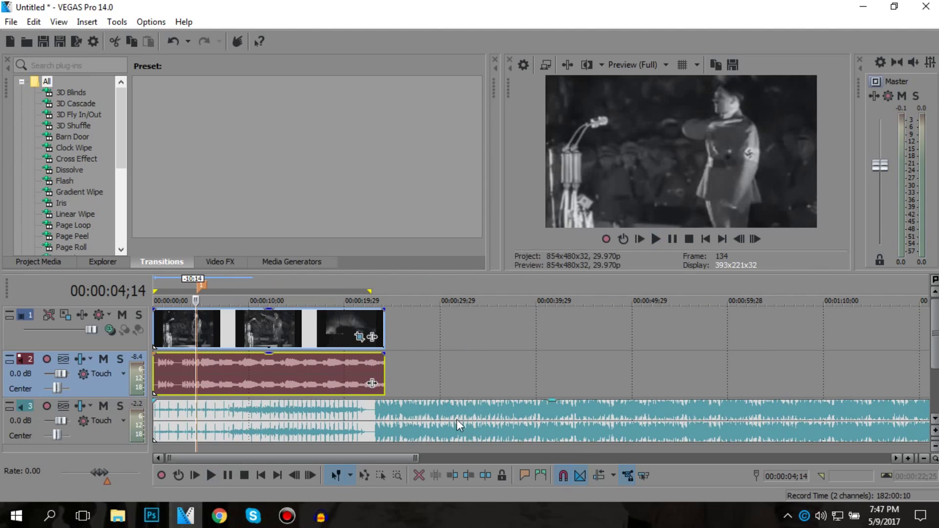
click(371, 424)
click(328, 418)
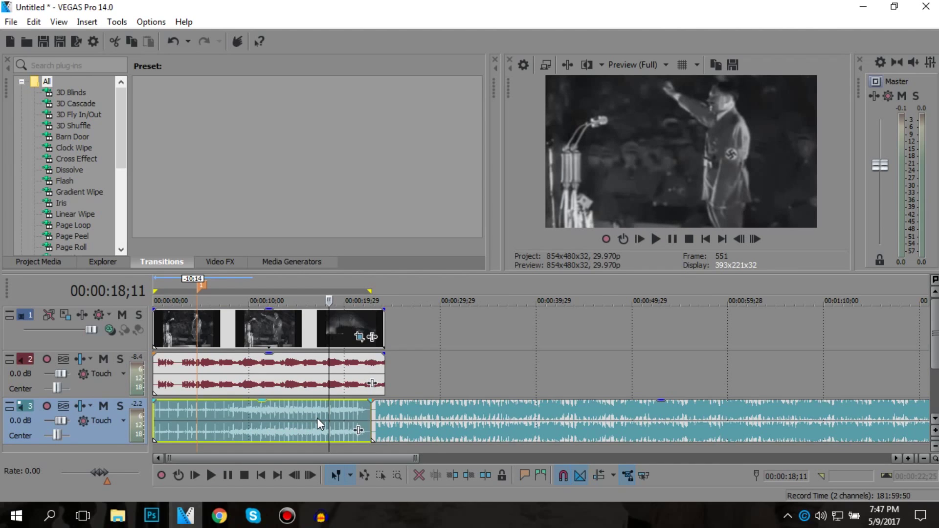
key(Delete)
- Align the start of the remaining song with the marker and extend its front edge back to the timeline's beginning
drag(436, 425, 255, 401)
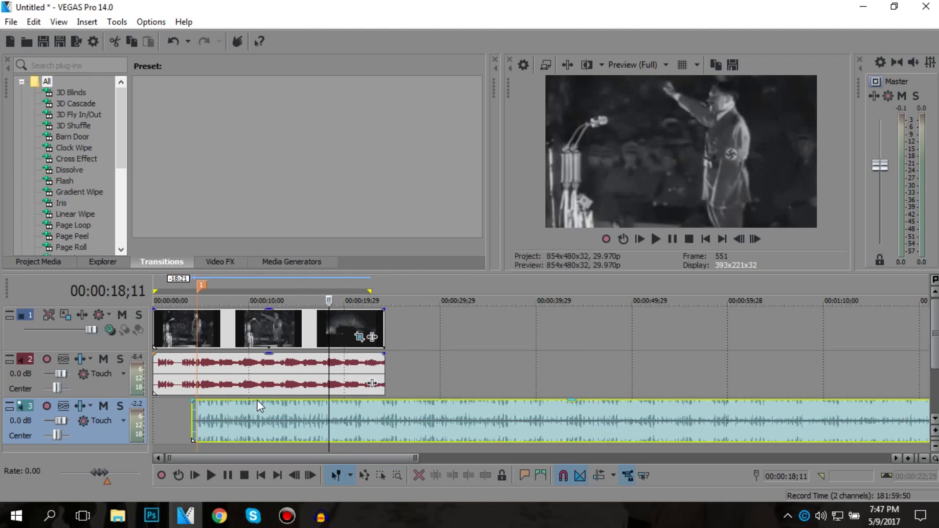
scroll(244, 407, up, 4)
scroll(245, 407, down, 2)
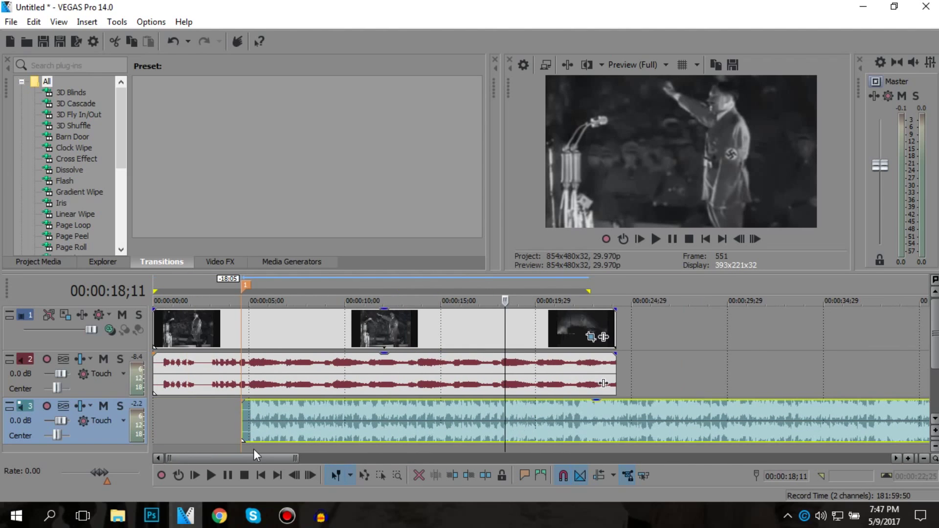
drag(256, 424, 155, 414)
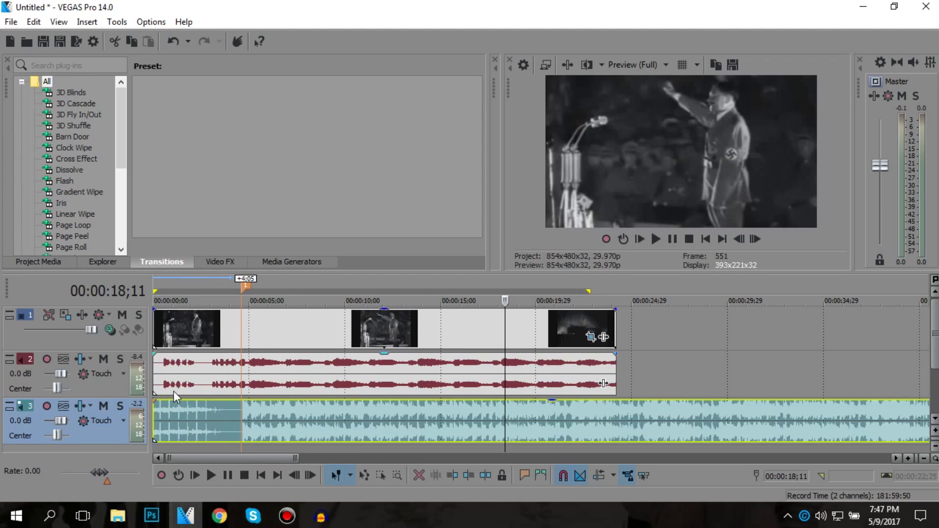
- Play the timeline from the beginning to check how the clip syncs with the song's drop
click(240, 325)
click(280, 337)
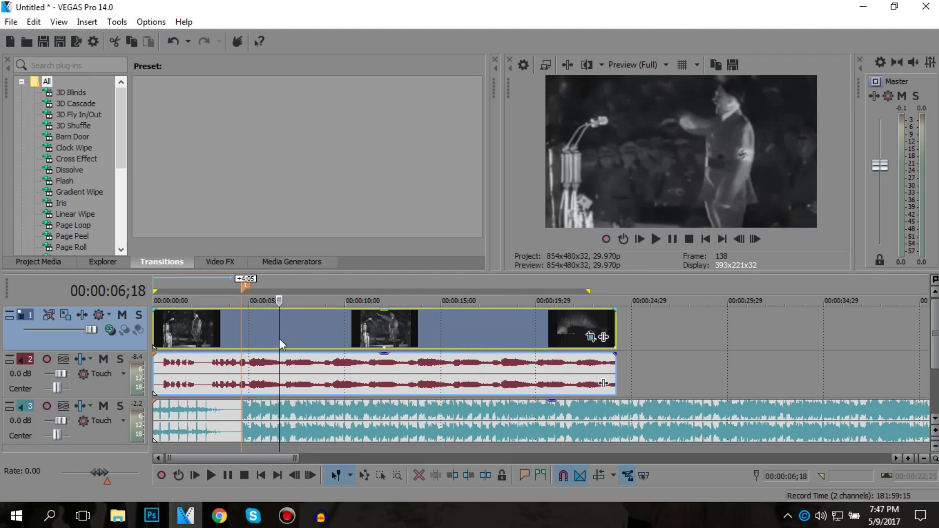
key(ctrl+Home)
key(space)
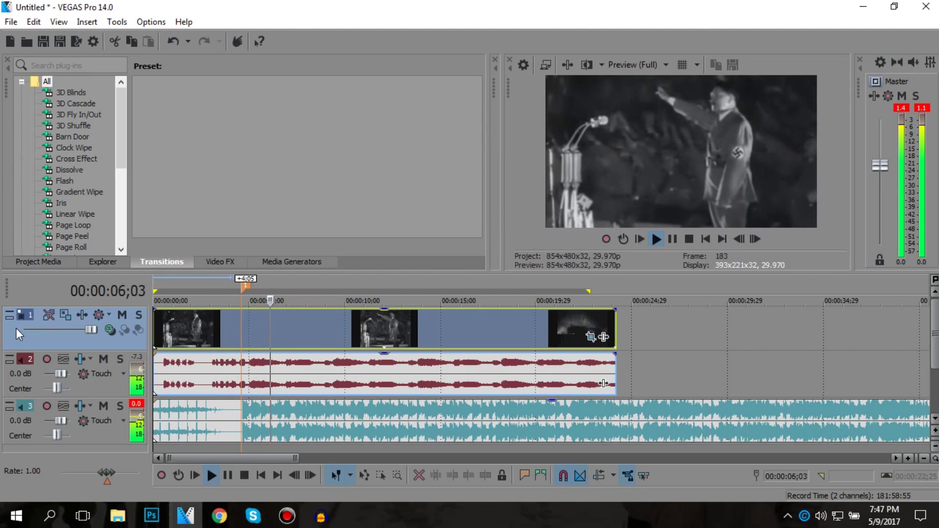
key(space)
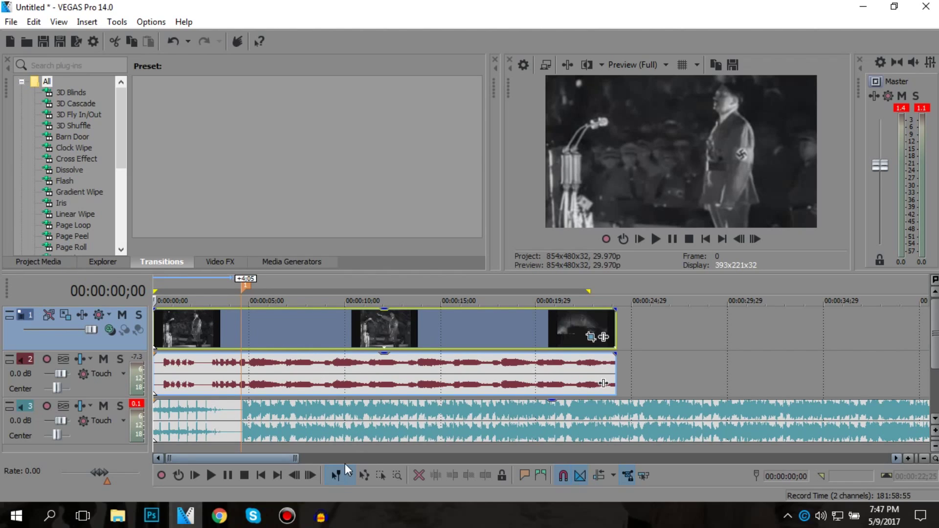
- Find the cut point before the marker and split the clip with its audio at about 00:00:03;07
click(243, 328)
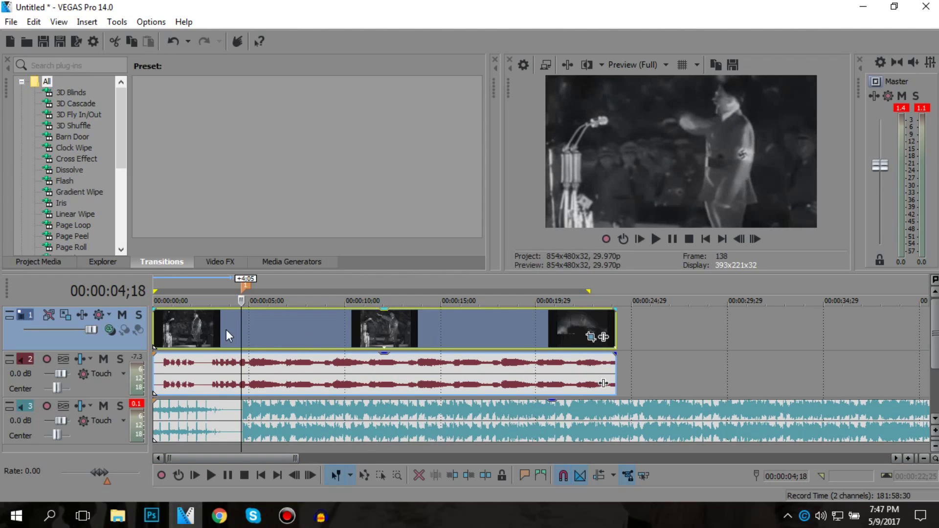
click(221, 330)
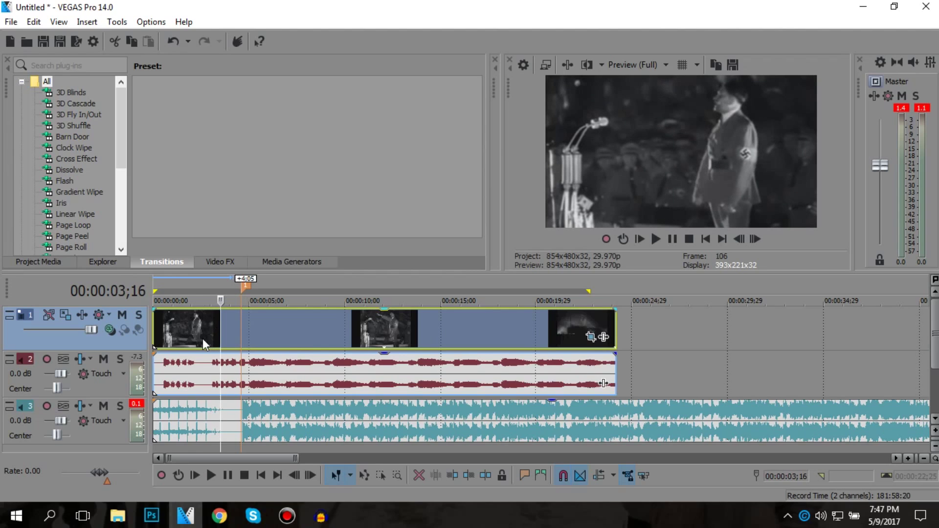
click(202, 339)
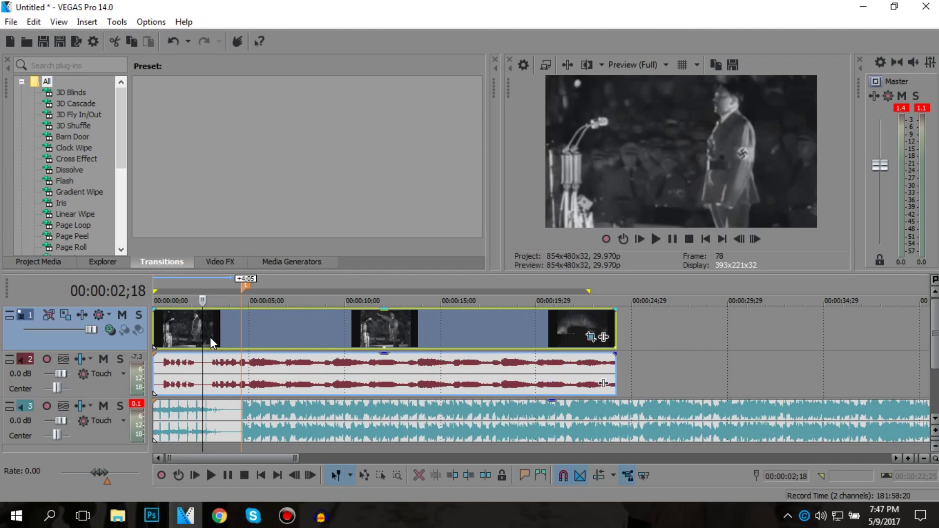
click(220, 326)
click(225, 327)
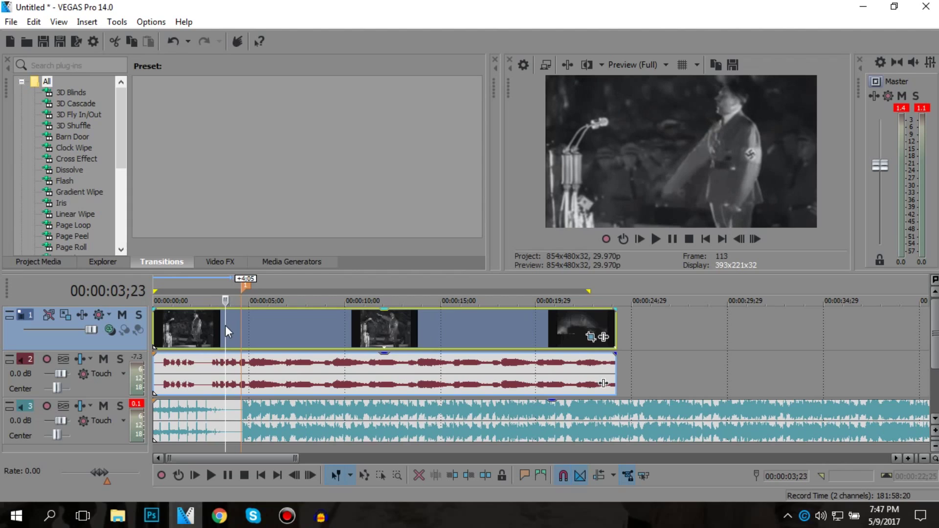
click(221, 327)
click(215, 327)
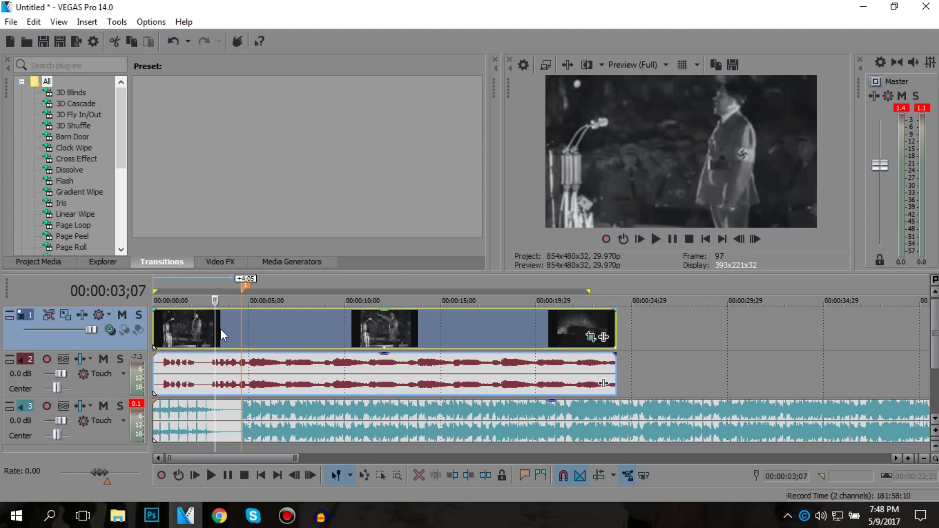
key(space)
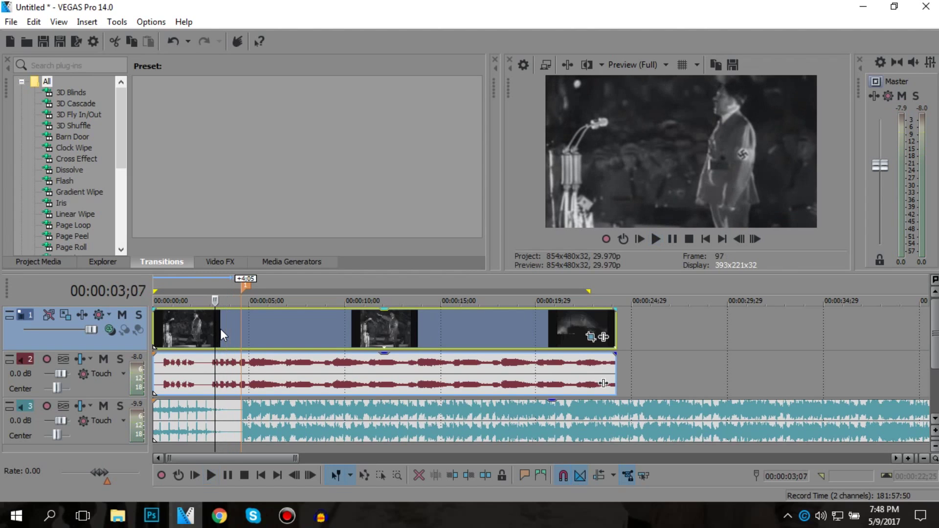
key(s)
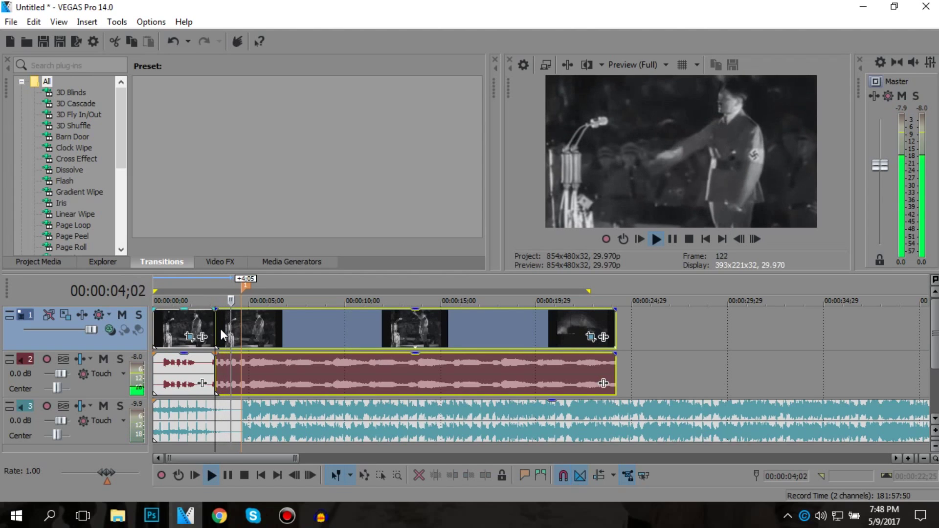
key(space)
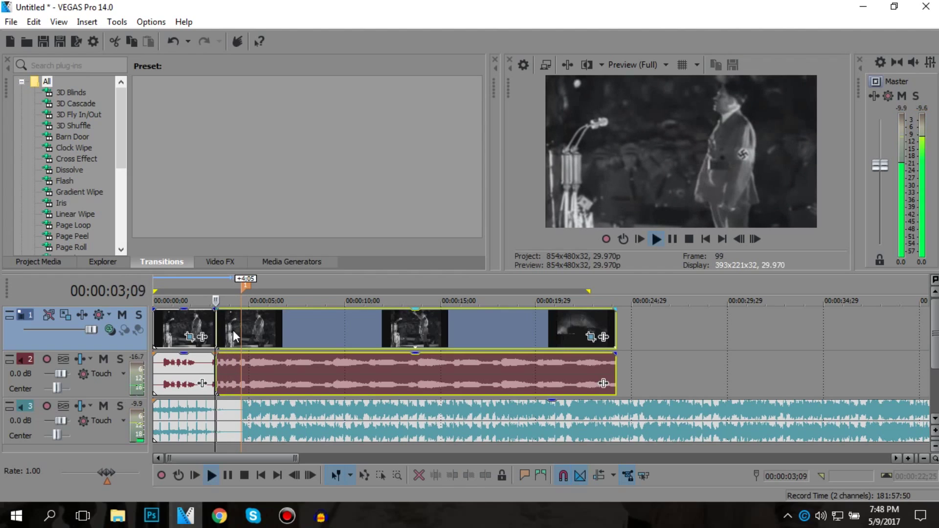
- Find the end of the arm-raising gesture just after the marker and split the clip with its audio at about 00:00:04;27
click(233, 330)
key(Return)
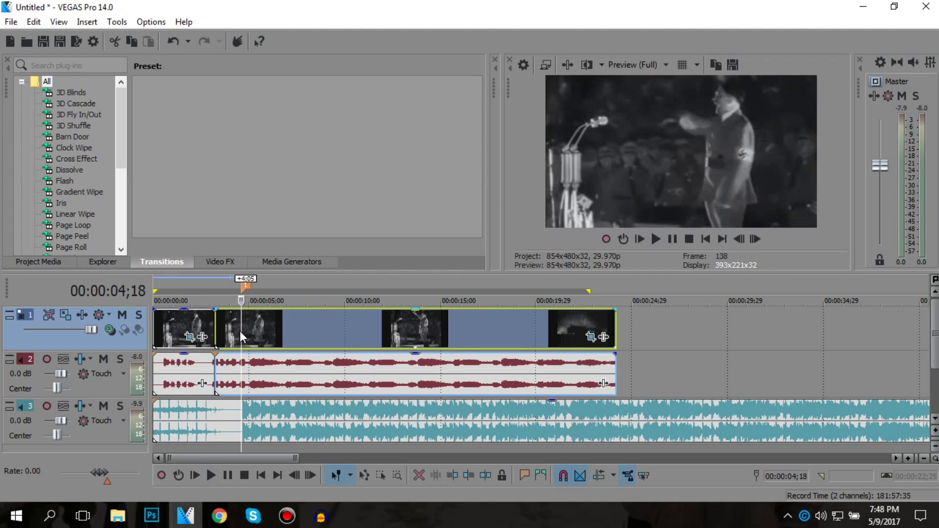
key(space)
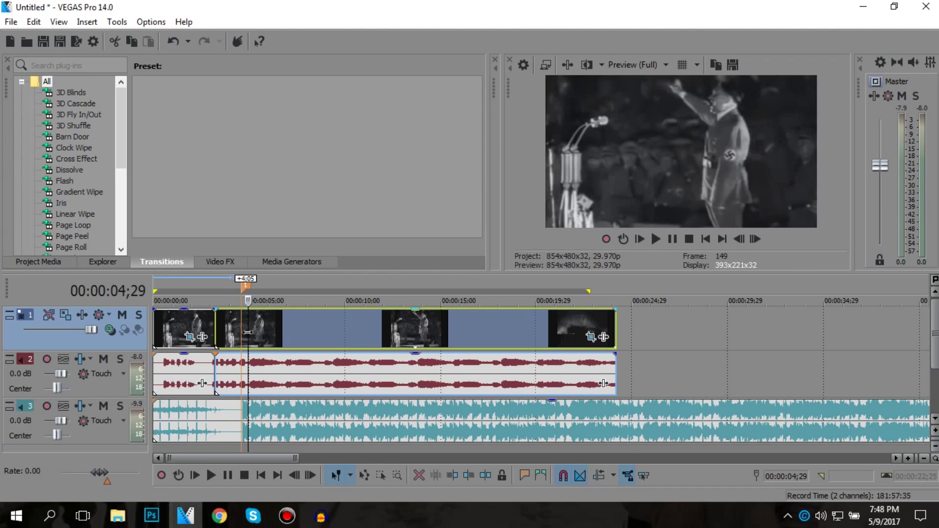
click(246, 332)
key(s)
- Open the Pan/Crop settings of the short middle segment between the two splits and enable its mask
scroll(264, 333, up, 2)
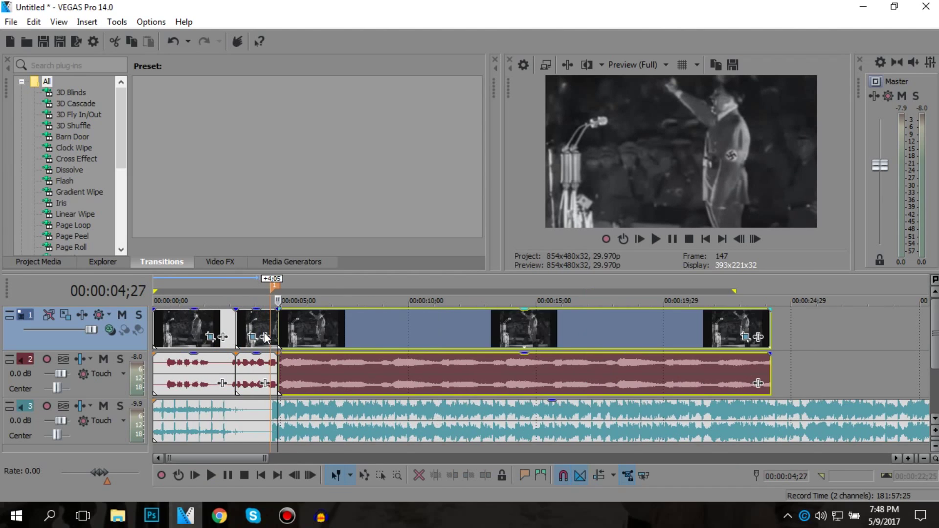
scroll(264, 333, up, 2)
click(312, 327)
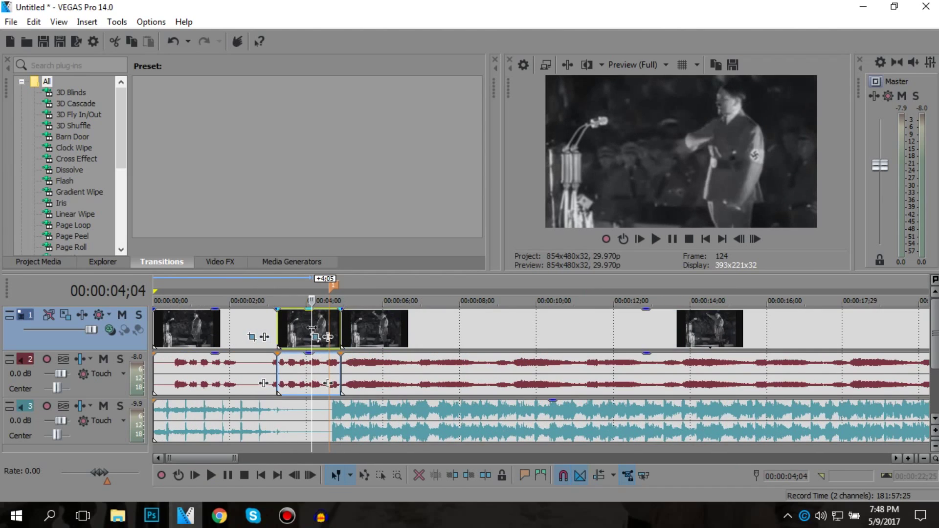
click(276, 421)
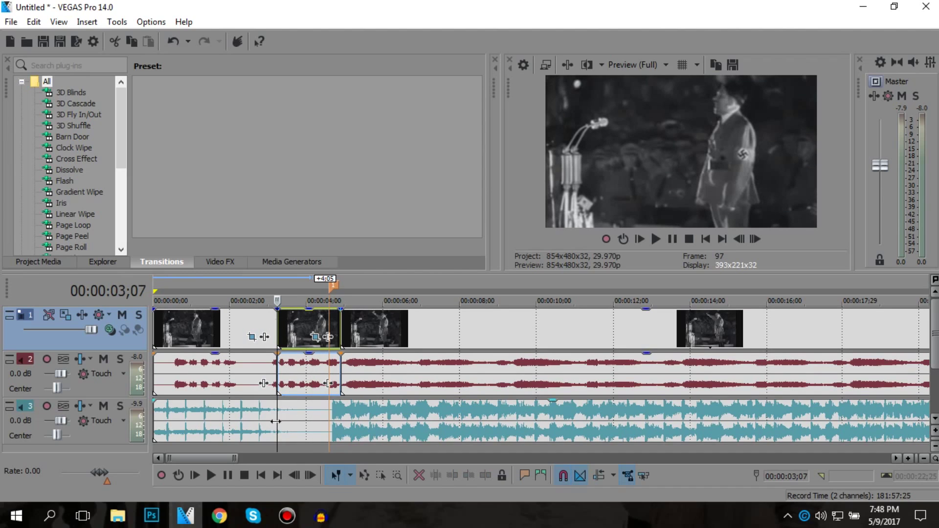
mouse_move(276, 421)
mouse_down()
mouse_move(355, 407)
mouse_move(274, 404)
mouse_up()
scroll(284, 332, down, 3)
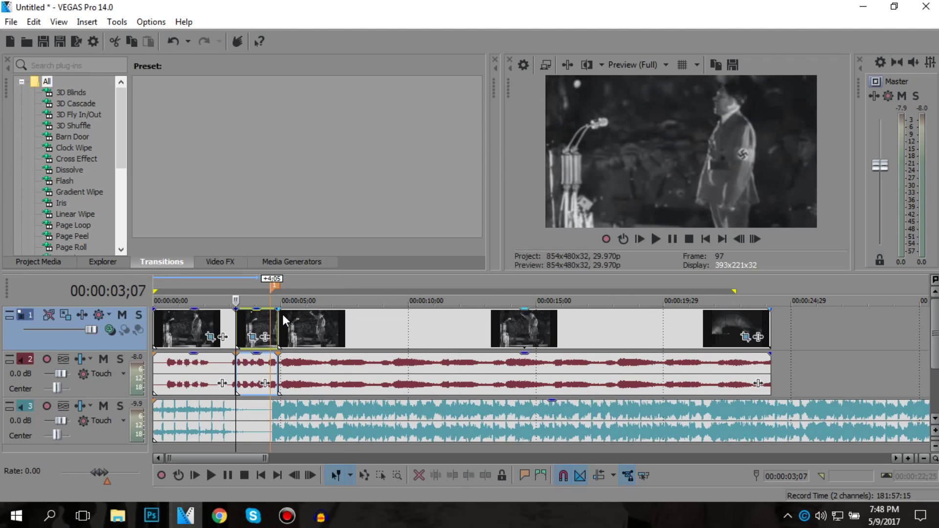
click(259, 338)
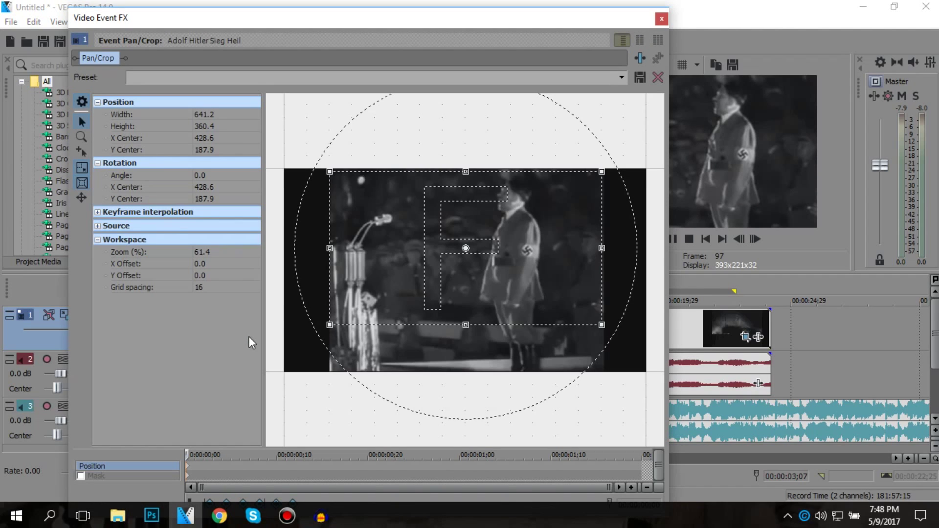
scroll(310, 315, down, 1)
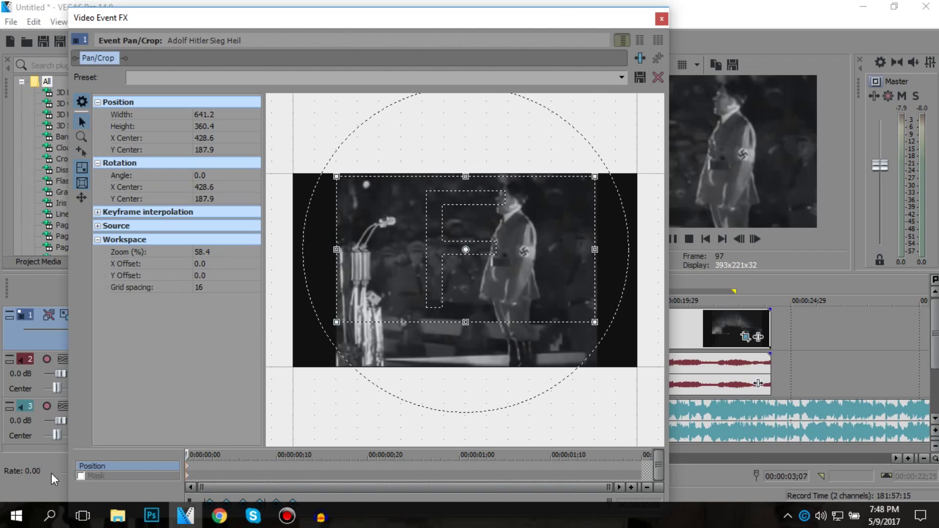
click(81, 475)
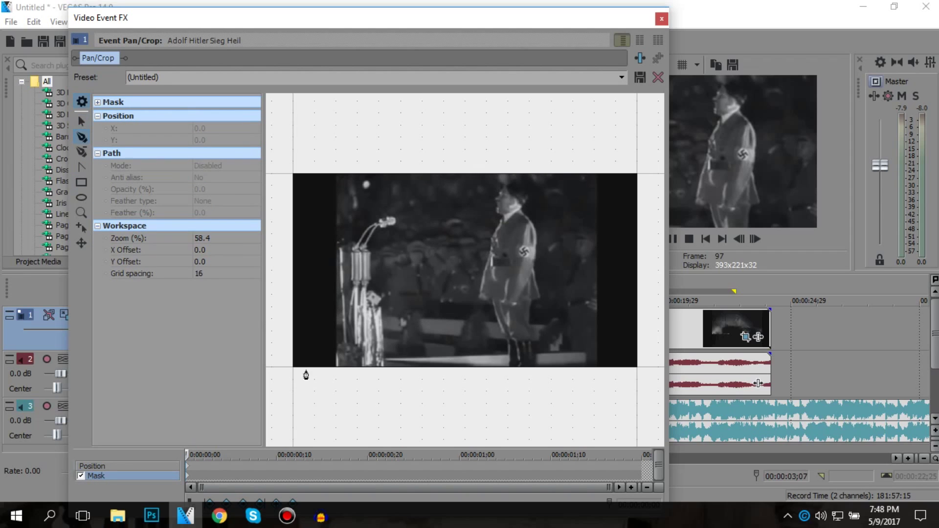
- Trace the back of the standing figure with mask points, from the heel up to the back of the neck
scroll(457, 291, up, 3)
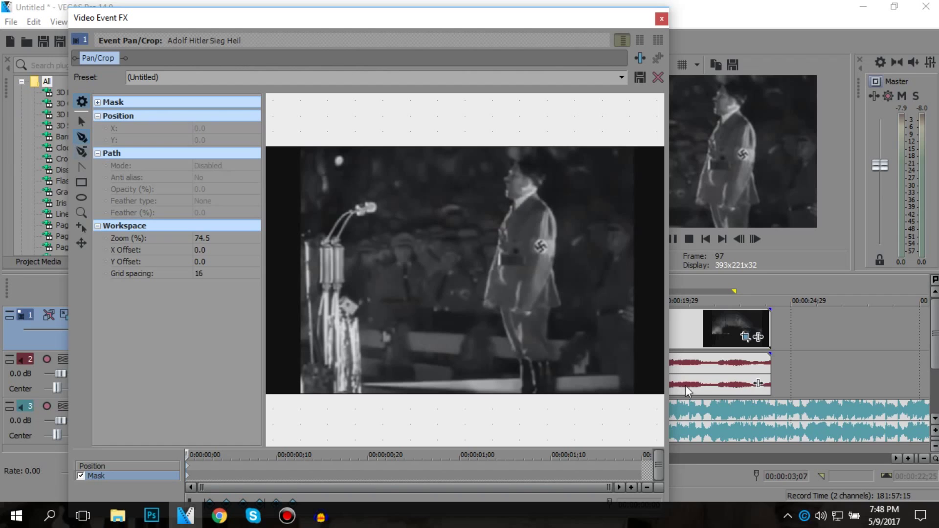
scroll(702, 389, up, 2)
scroll(536, 371, up, 1)
scroll(536, 370, up, 2)
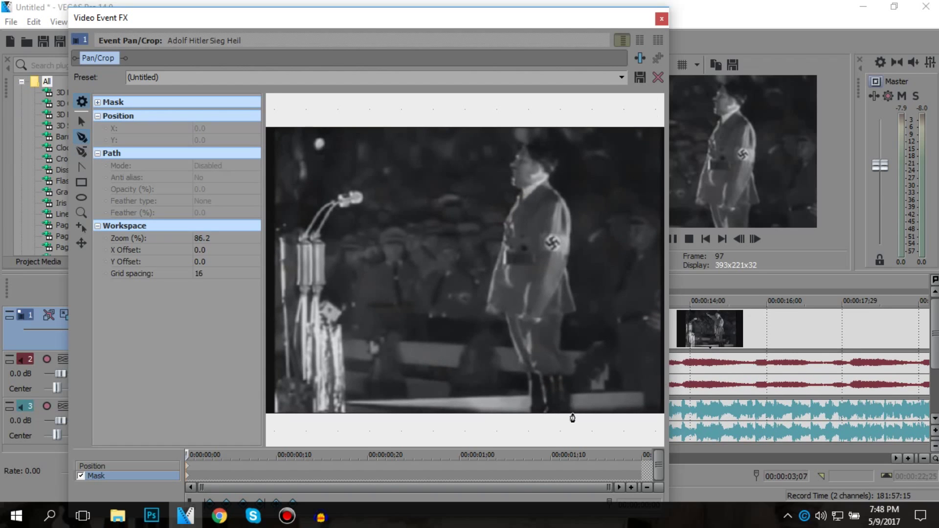
click(567, 413)
click(566, 373)
click(560, 341)
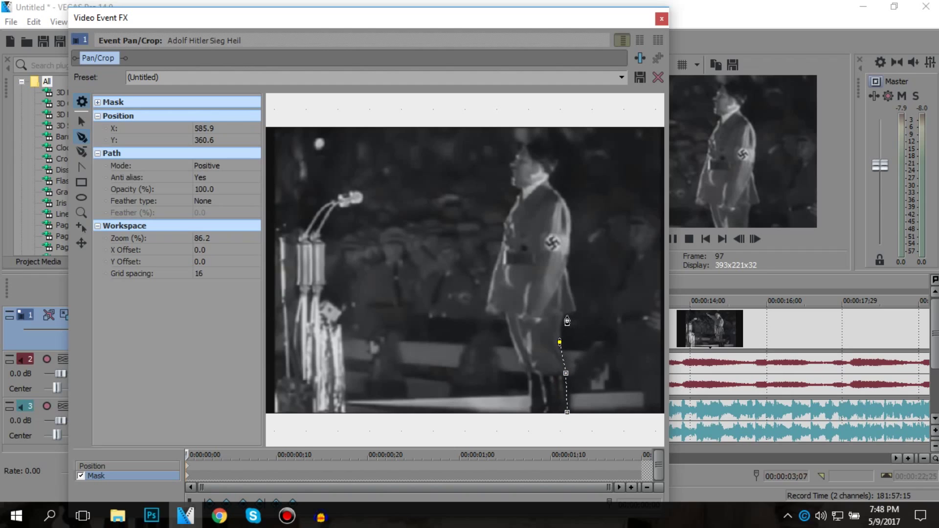
click(566, 312)
click(569, 289)
click(567, 262)
click(570, 220)
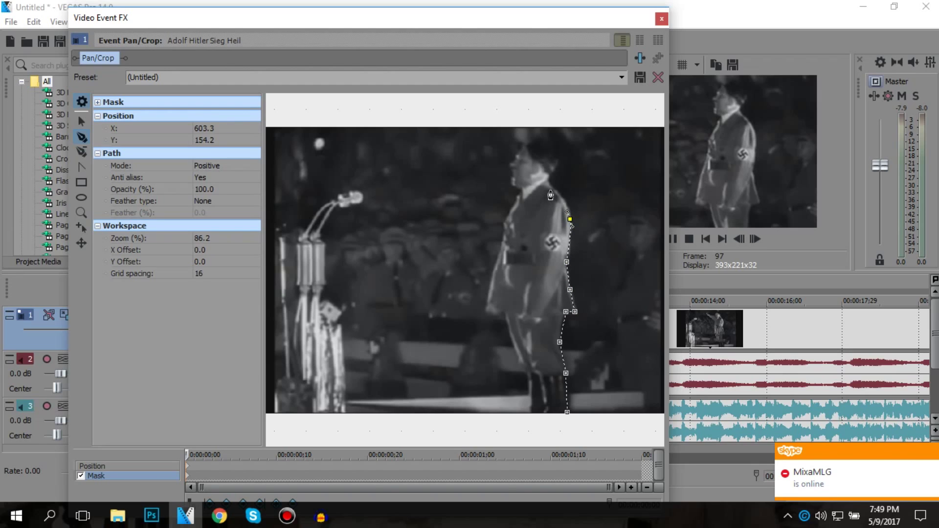
click(553, 188)
click(552, 171)
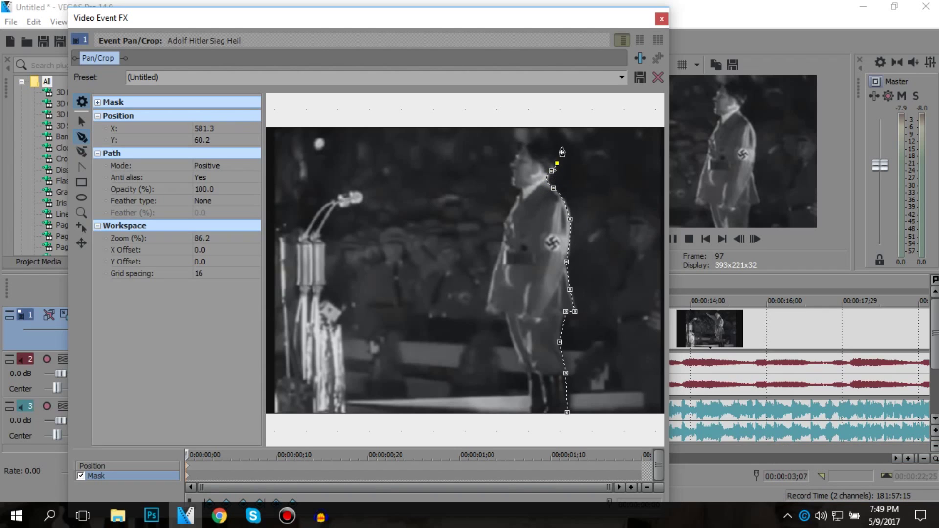
- Continue the mask path over the top of the head and along the face to the collar
click(550, 140)
click(523, 147)
click(519, 160)
key(ctrl+z)
scroll(519, 162, up, 2)
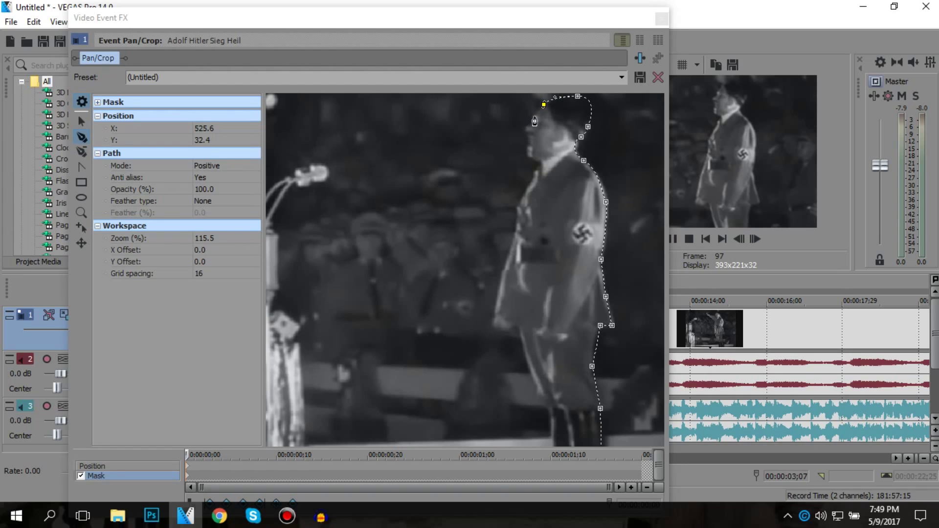
click(535, 116)
click(533, 124)
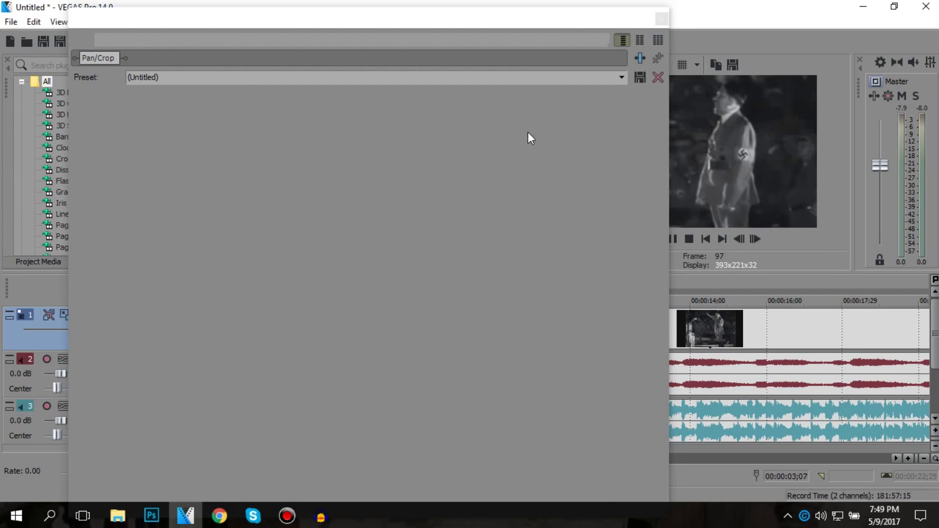
click(526, 126)
click(529, 133)
click(530, 142)
click(532, 159)
click(541, 161)
click(537, 173)
- Extend the mask path down the front of the jacket and along its lower hem to the thigh
click(521, 194)
click(520, 212)
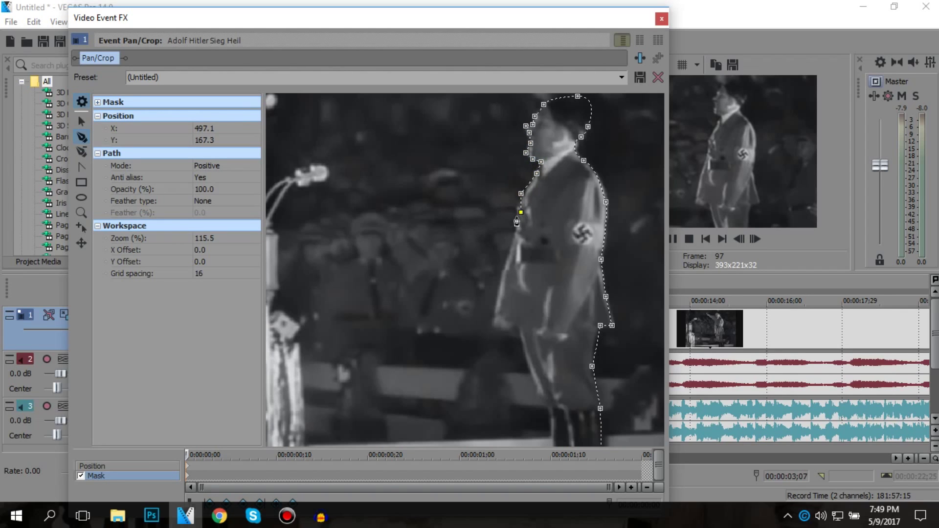
click(513, 239)
click(494, 314)
click(491, 325)
click(509, 328)
click(517, 333)
click(523, 339)
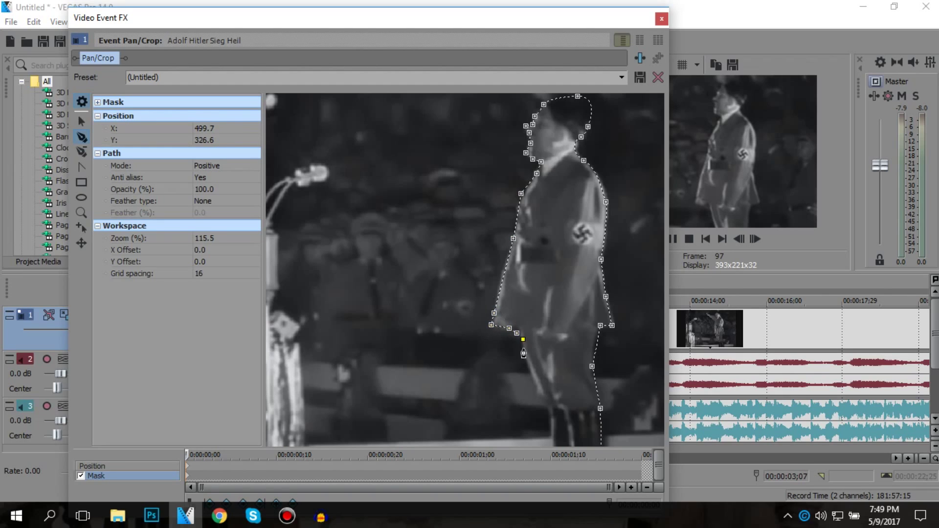
- Trace the front of the legs down past the frame's lower edge and close the mask path at the heel
click(535, 375)
click(546, 410)
scroll(544, 429, down, 2)
click(537, 429)
click(555, 435)
click(577, 425)
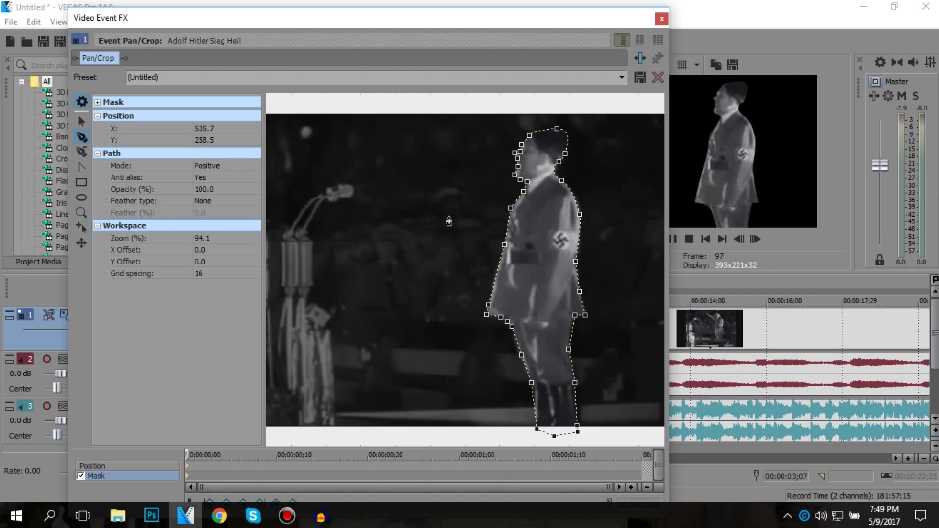
- Feather the mask outward by 1.0 percent
scroll(449, 218, down, 2)
click(203, 201)
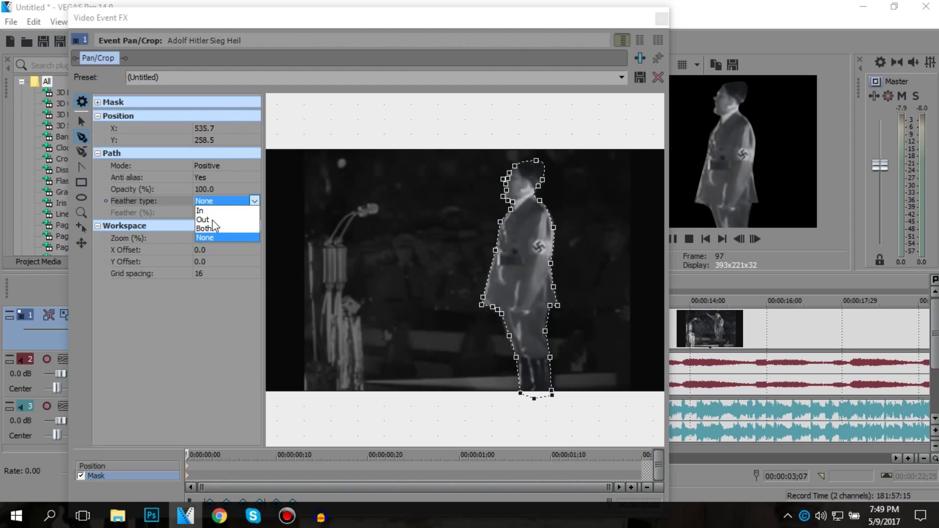
click(212, 220)
click(220, 212)
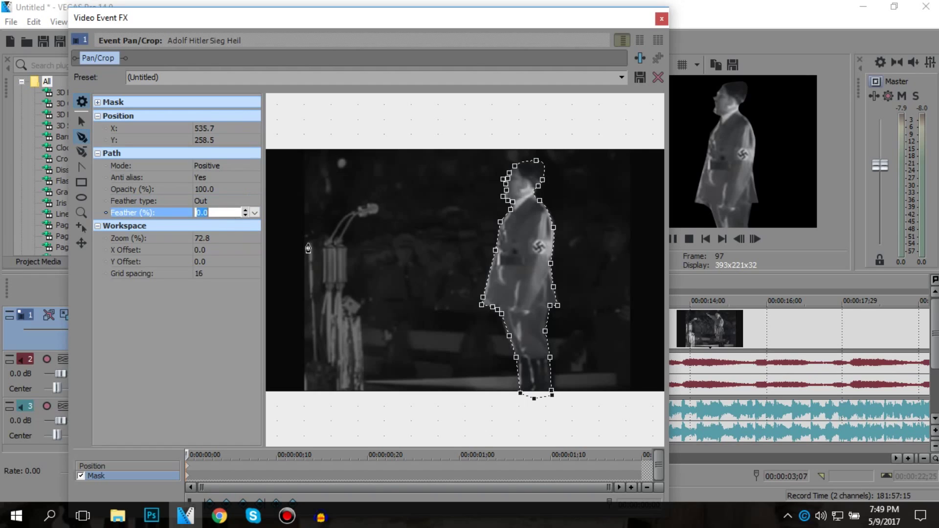
text(1)
key(Return)
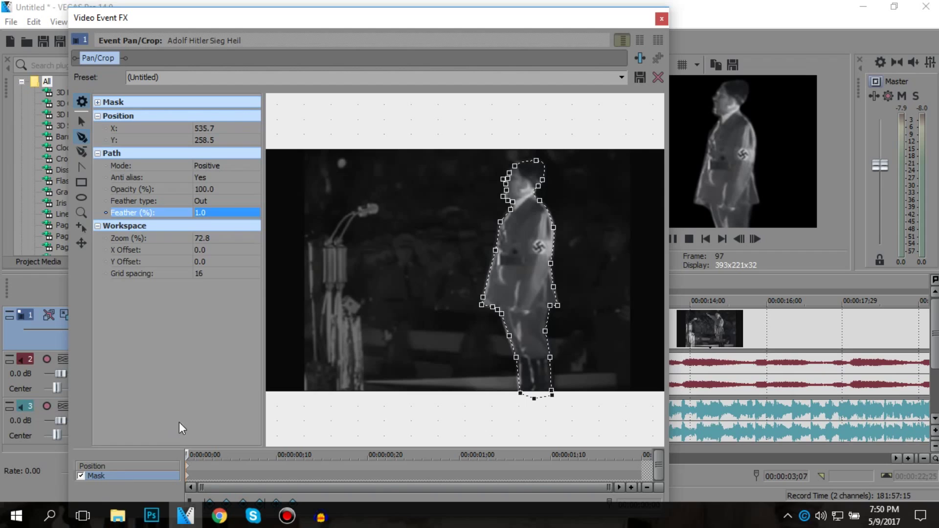
- Place the mask timeline's cursor about two frames after the segment's start and reset the mask there
click(194, 456)
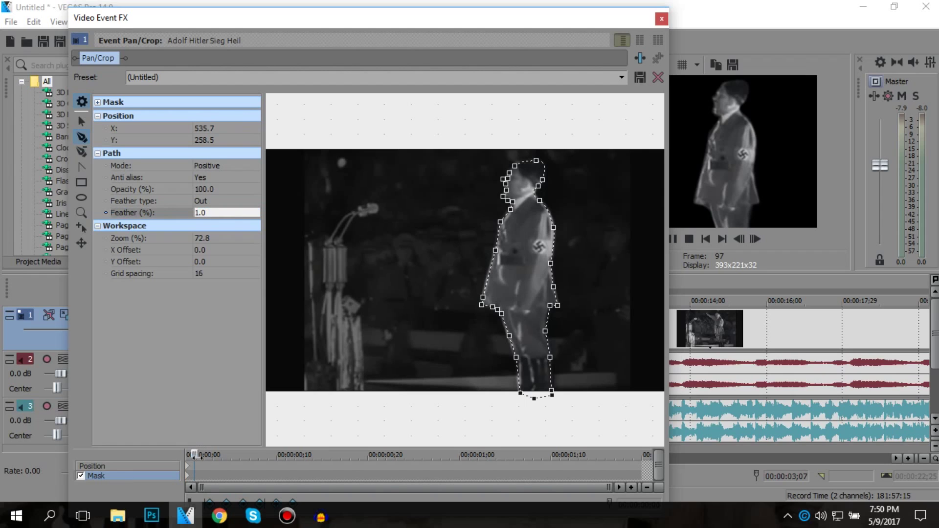
drag(195, 457, 642, 455)
click(195, 456)
drag(193, 476, 181, 484)
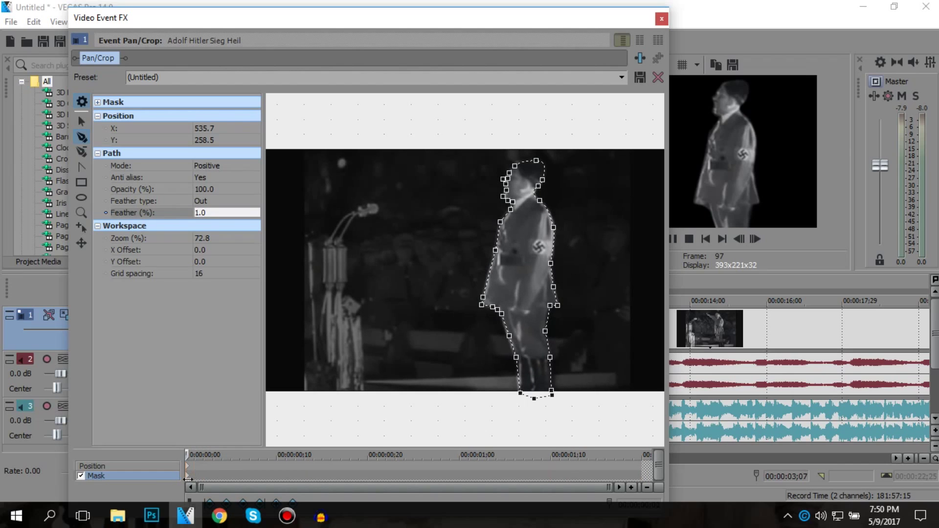
mouse_move(188, 479)
mouse_down()
mouse_move(171, 484)
mouse_move(204, 477)
mouse_up()
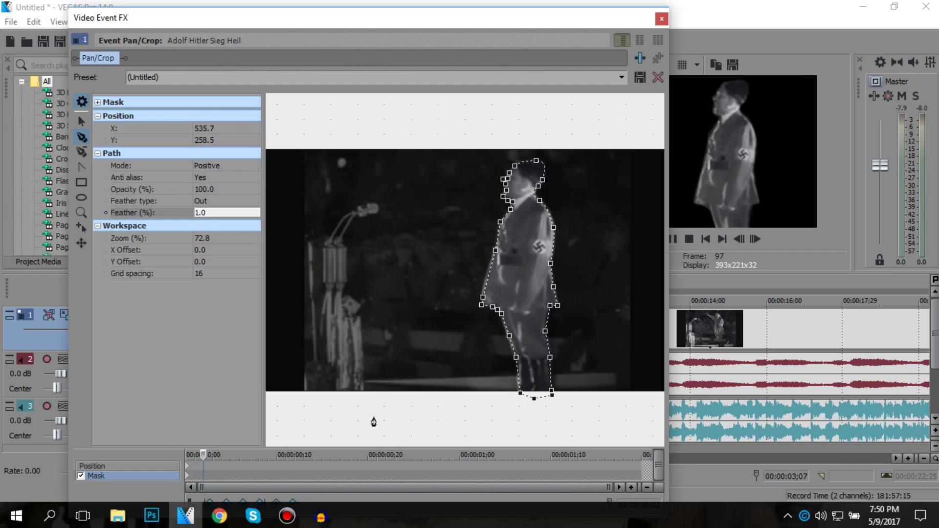
right_click(393, 421)
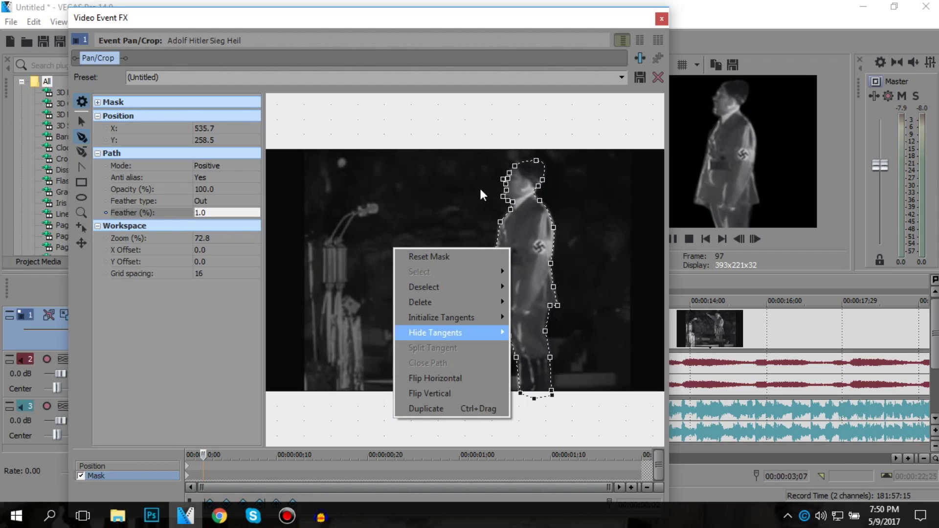
click(429, 201)
right_click(430, 201)
right_click(366, 303)
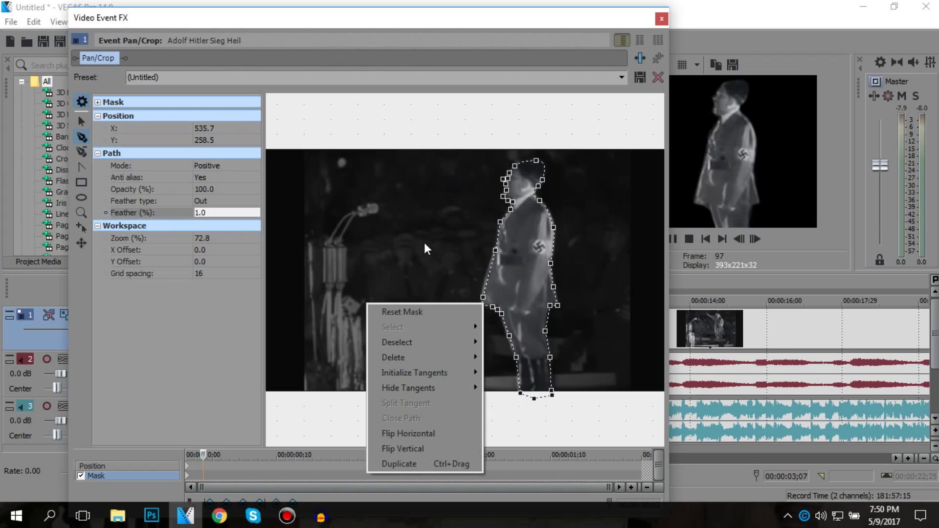
right_click(430, 218)
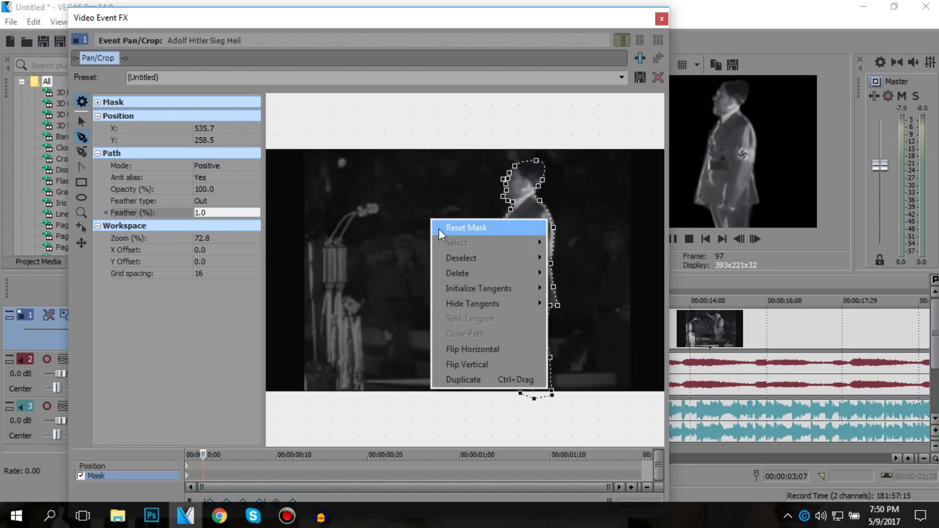
click(440, 230)
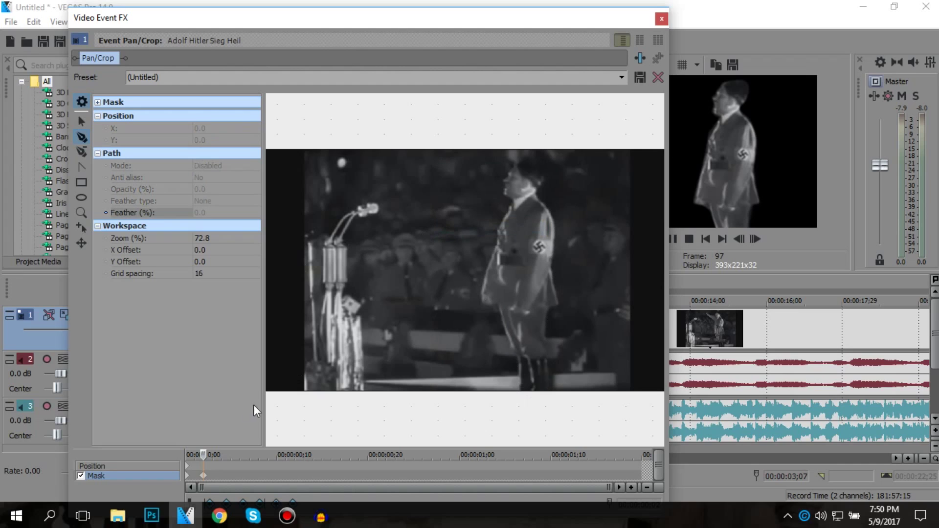
- Retrace the figure on this frame with new mask points from the heel up the back and over the head to the forehead
click(552, 390)
click(551, 358)
click(548, 305)
click(550, 265)
drag(547, 209, 533, 199)
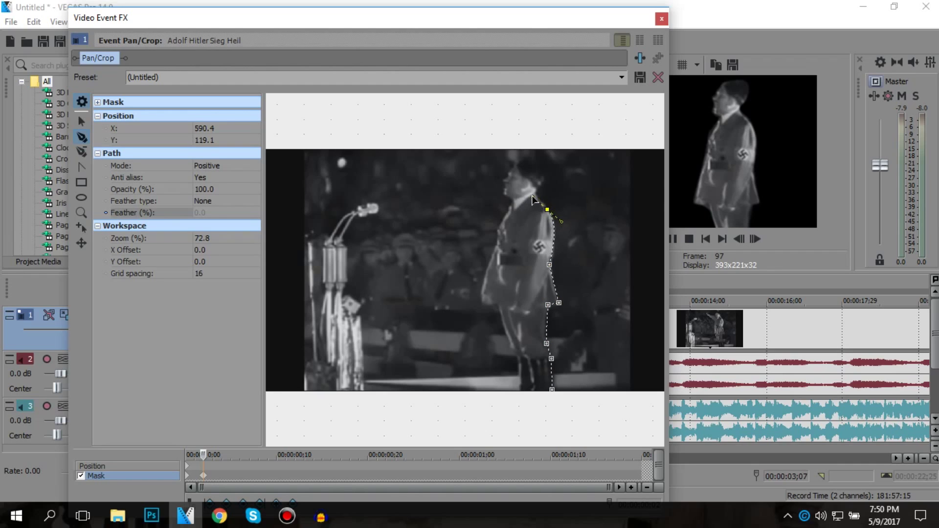
click(540, 183)
click(538, 160)
click(517, 164)
click(509, 174)
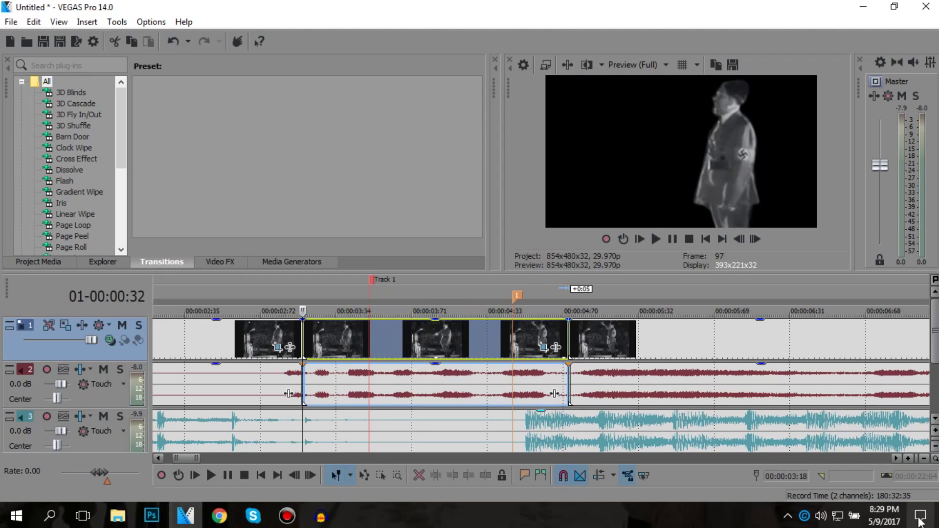
- Play the masked segment to check the cutout, and select the long clip segment that follows it
mouse_move(897, 523)
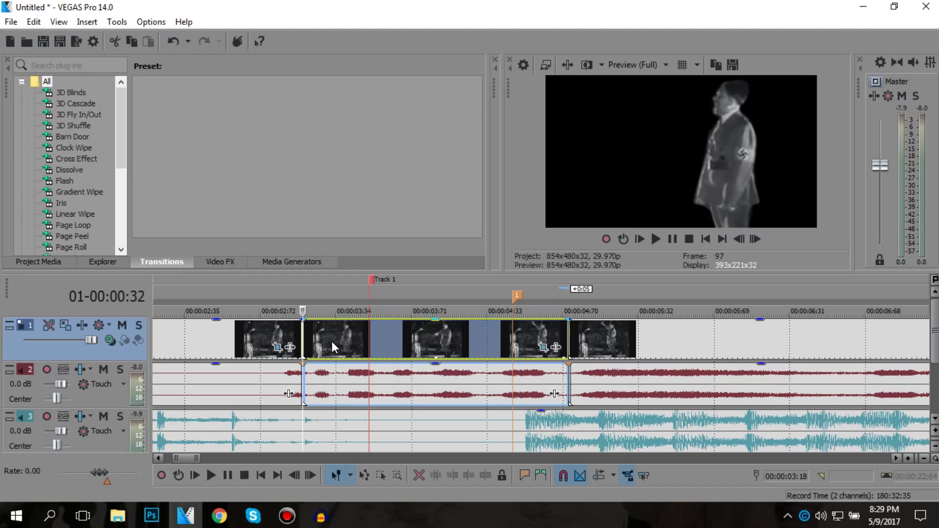
key(space)
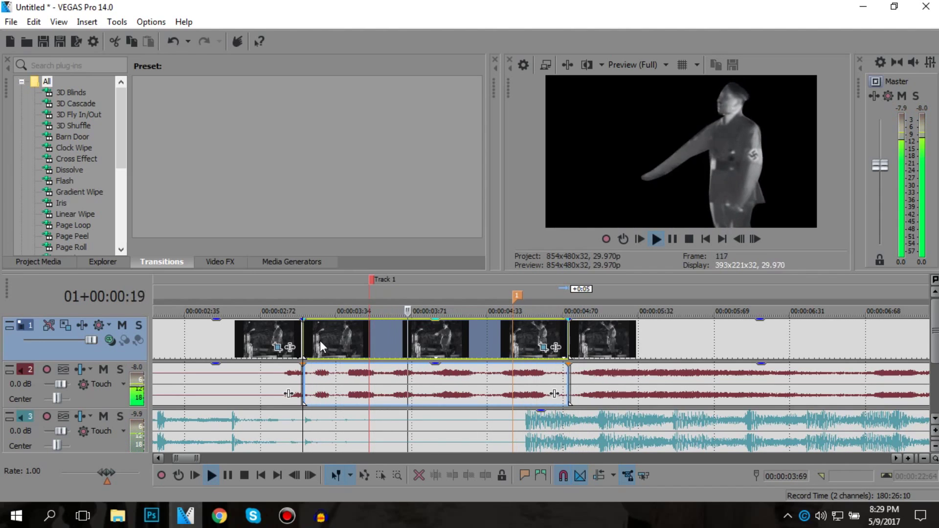
key(space)
scroll(504, 341, down, 3)
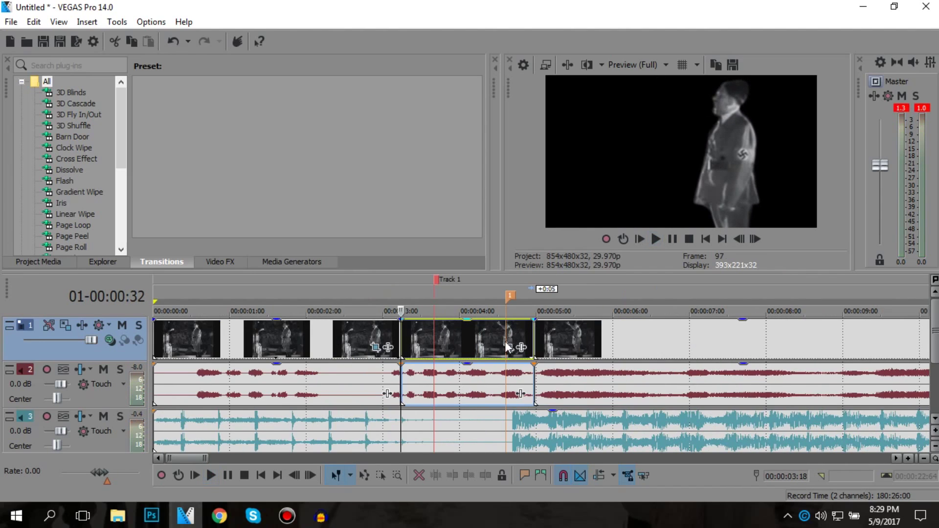
scroll(477, 341, down, 3)
click(457, 330)
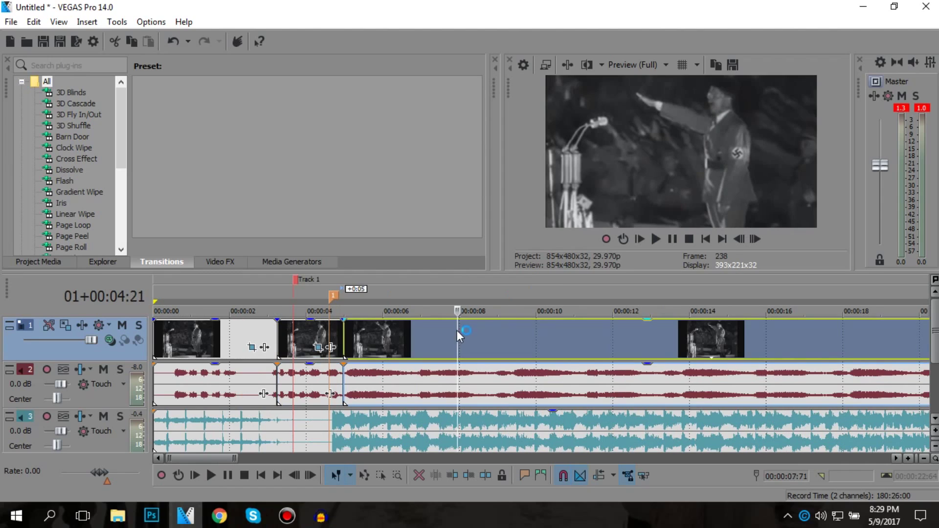
- Delete the long clip segment after the masked segment and paste a copy of the masked segment right behind the original
key(Delete)
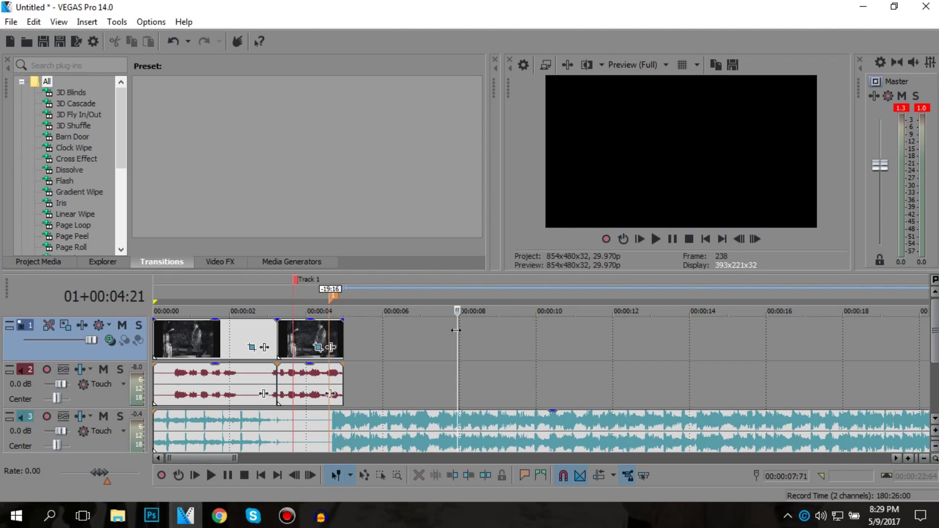
scroll(356, 347, up, 3)
click(245, 336)
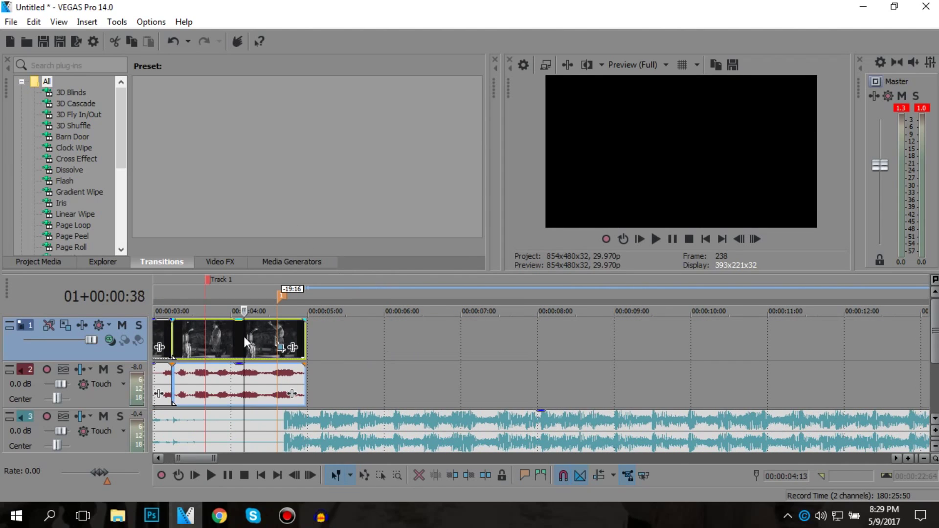
key(ctrl+c)
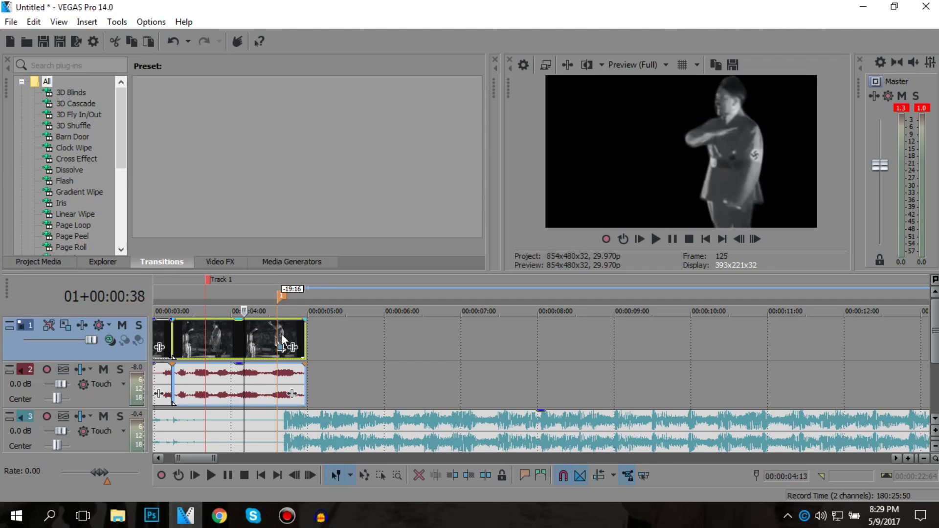
click(307, 334)
key(ctrl+v)
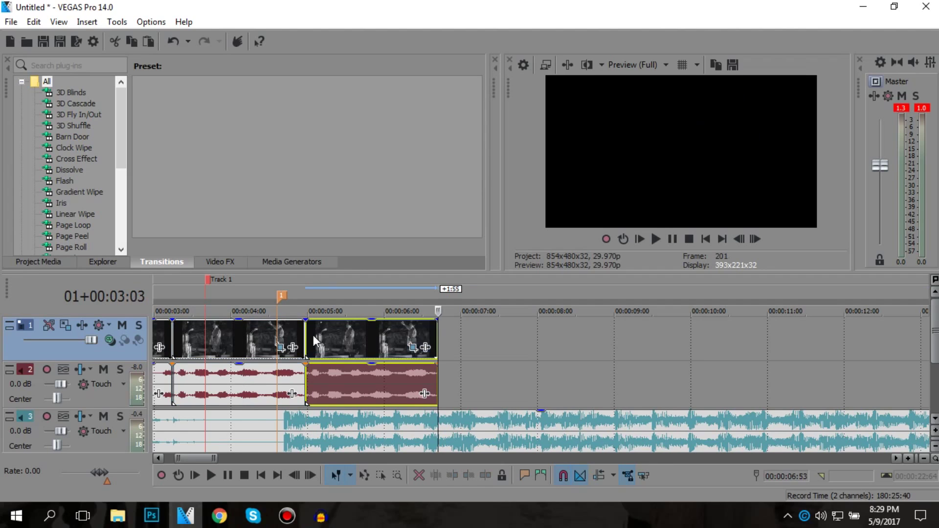
- Delete the original masked segment from the video track, keeping only its pasted copy
click(322, 336)
click(378, 342)
click(244, 333)
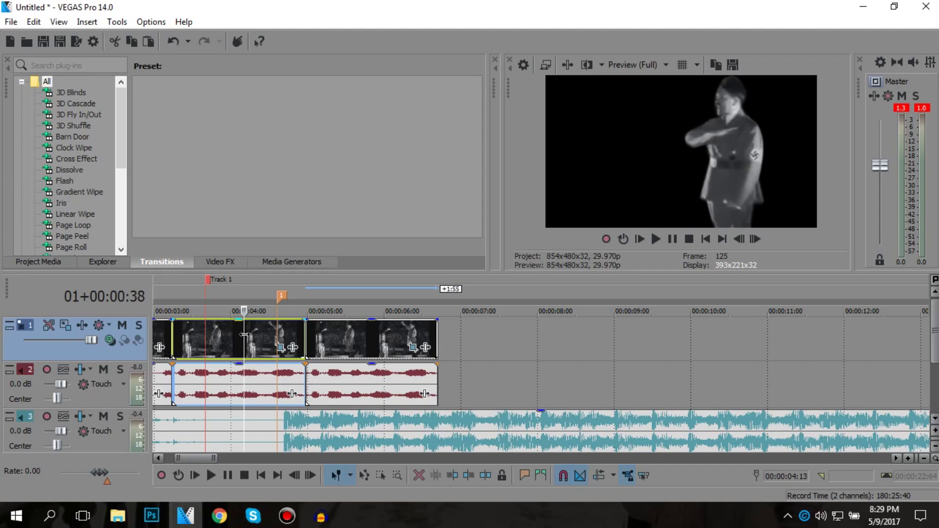
key(Delete)
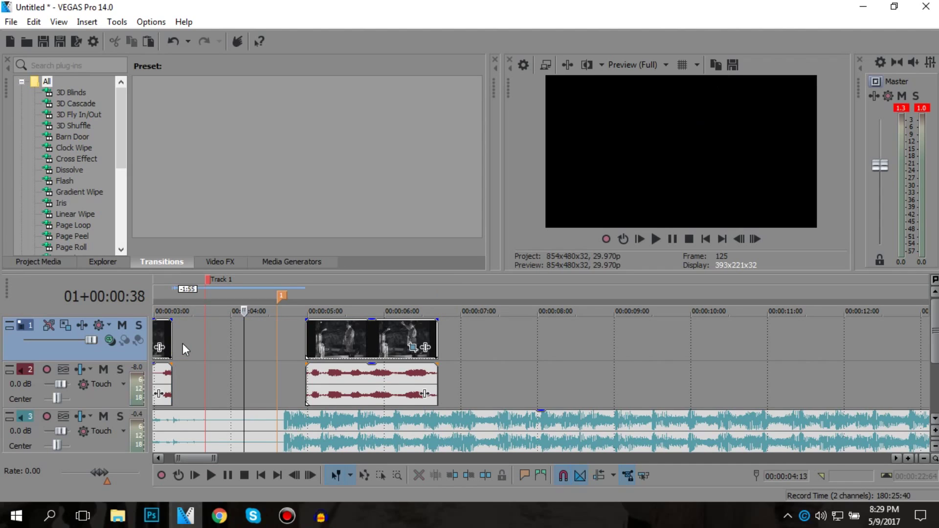
- Restore the pasted masked segment's pan/crop position to the full source frame at the start of its timeline
click(424, 347)
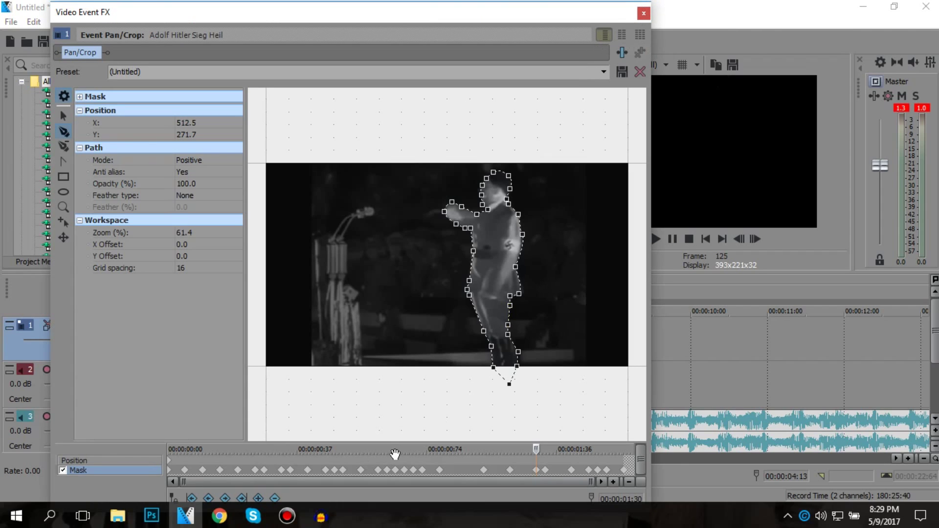
click(167, 459)
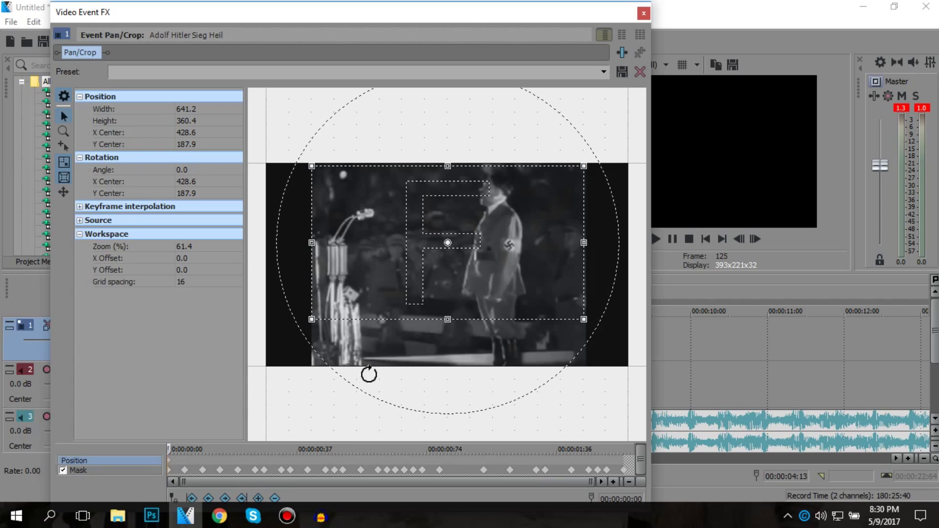
right_click(333, 411)
click(355, 331)
click(643, 13)
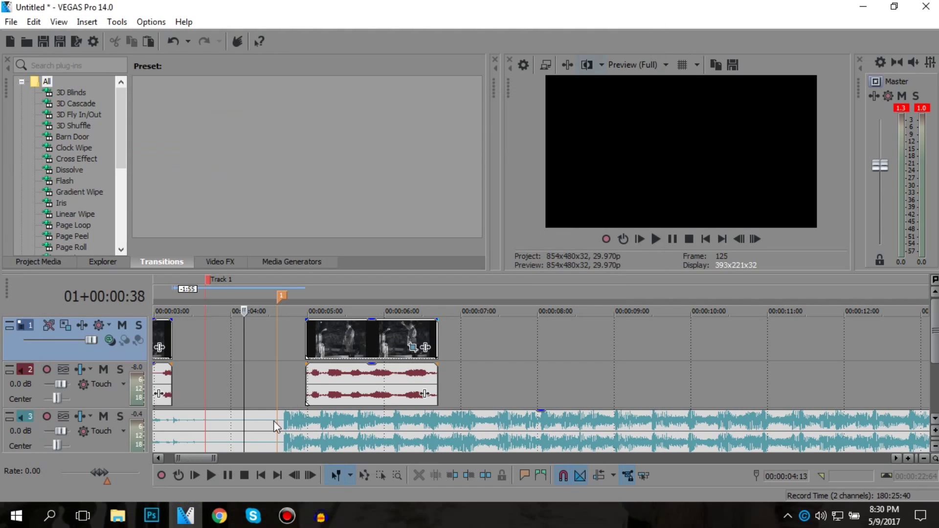
- Inspect several frames of the masked segment and play it from its start to check the reframed cutout
click(315, 337)
click(323, 337)
click(342, 329)
click(360, 322)
click(367, 328)
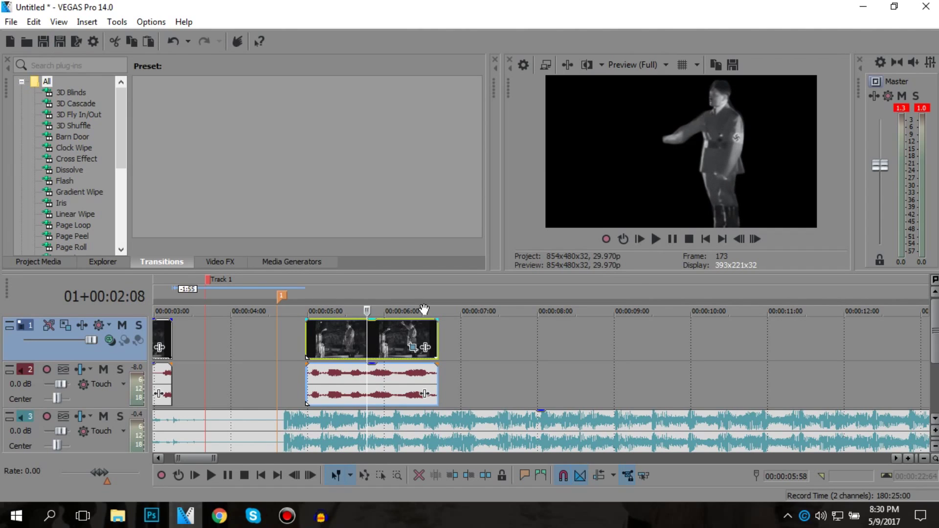
click(306, 345)
key(space)
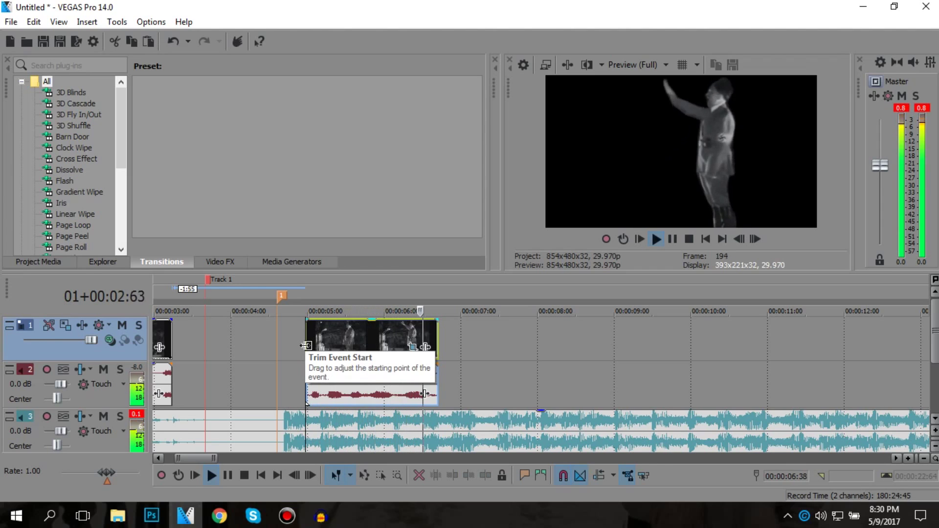
key(space)
- Extend the opening clip across the gap and trim its end so the adjoining masked segment starts at the song's drop
click(254, 360)
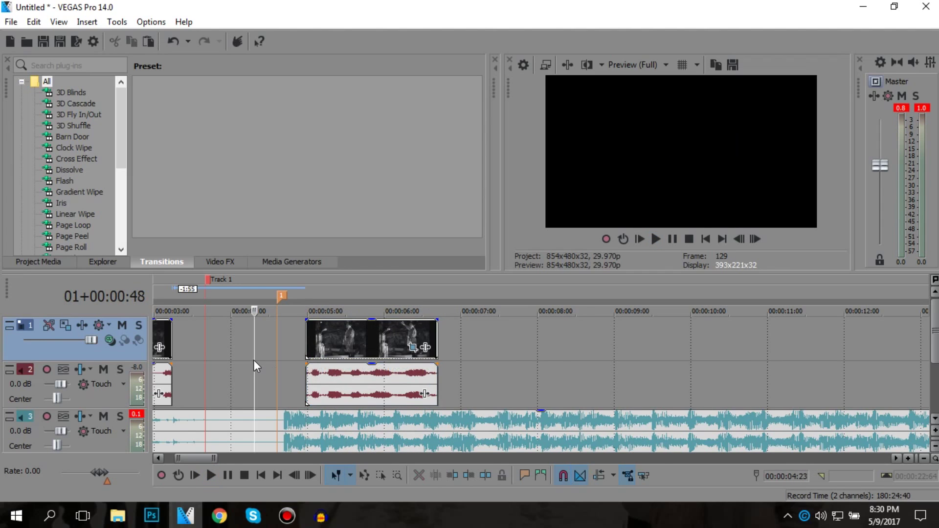
scroll(339, 345, down, 3)
scroll(338, 345, up, 2)
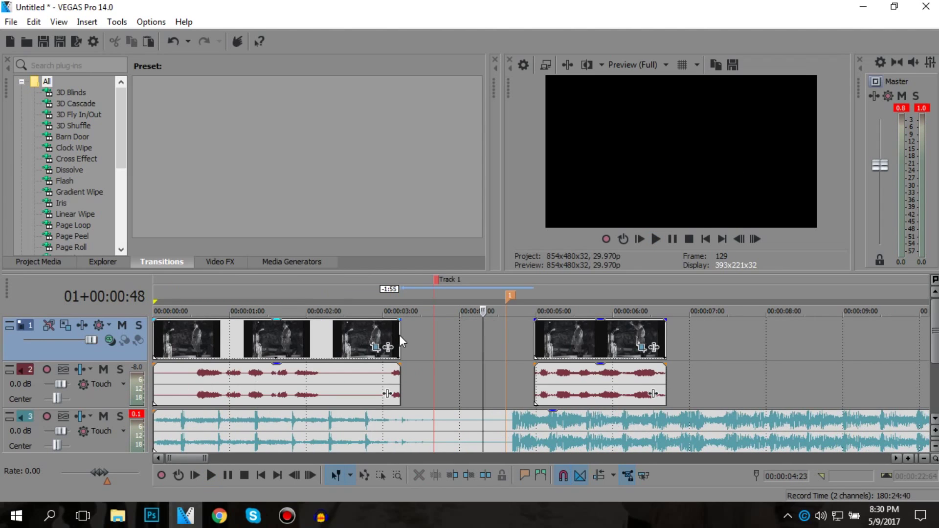
drag(397, 336, 534, 331)
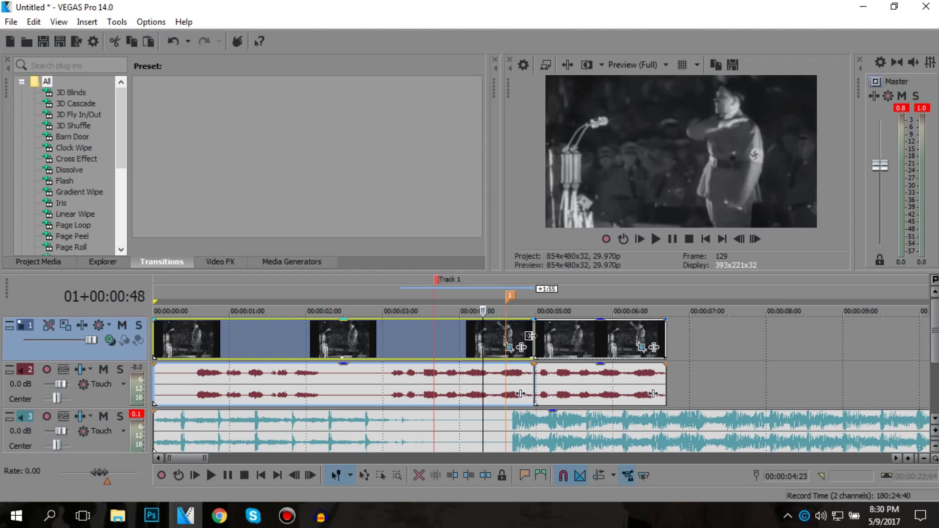
mouse_move(534, 335)
mouse_down()
mouse_move(506, 335)
mouse_move(535, 338)
mouse_up()
- Play the timeline from about 3.4 seconds to check that the masked segment comes in on the drop
click(421, 337)
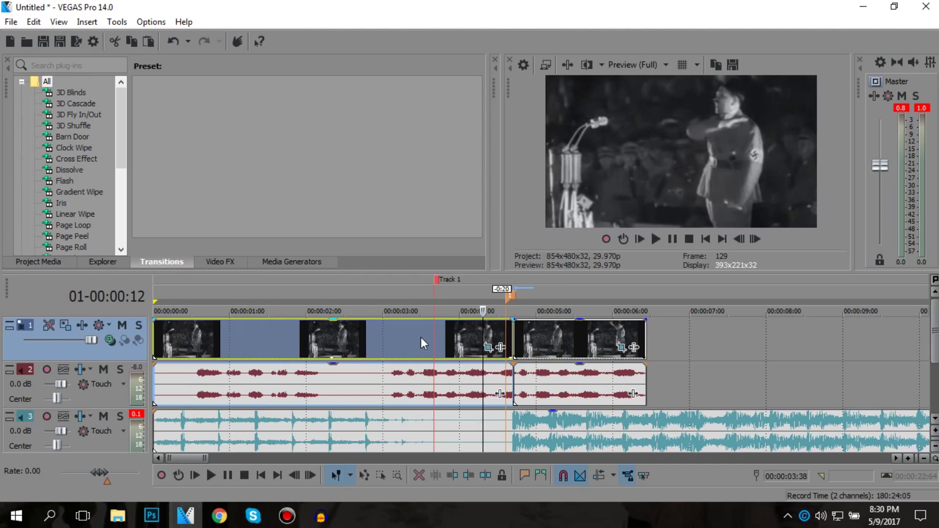
key(space)
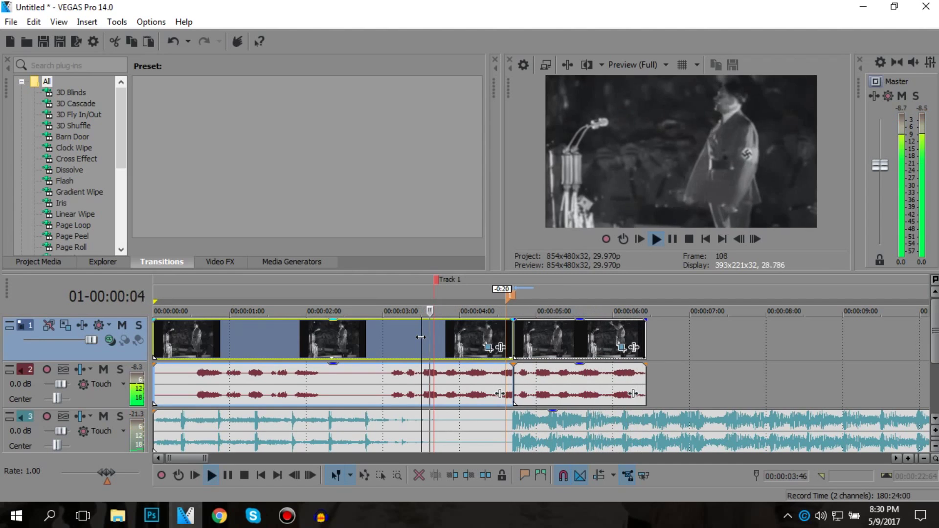
key(space)
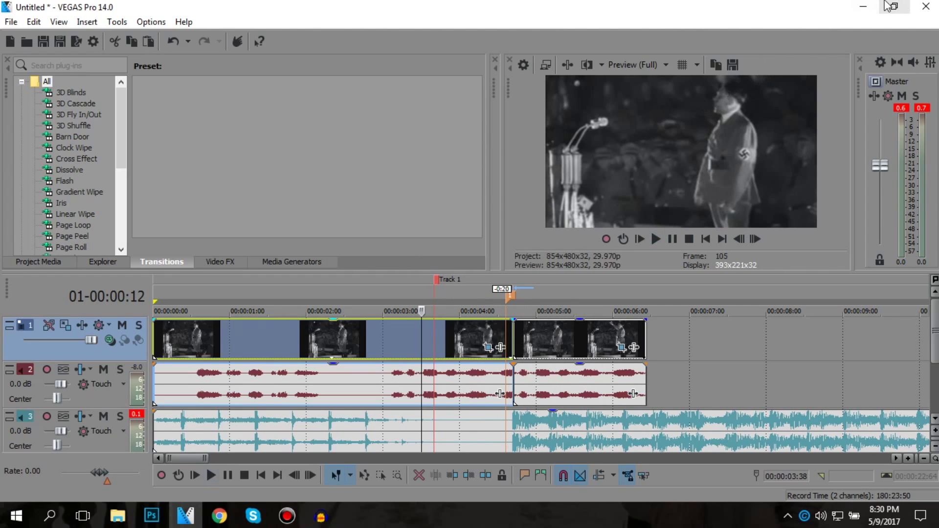
- Split the song at about 22 seconds and delete everything after the split
click(587, 340)
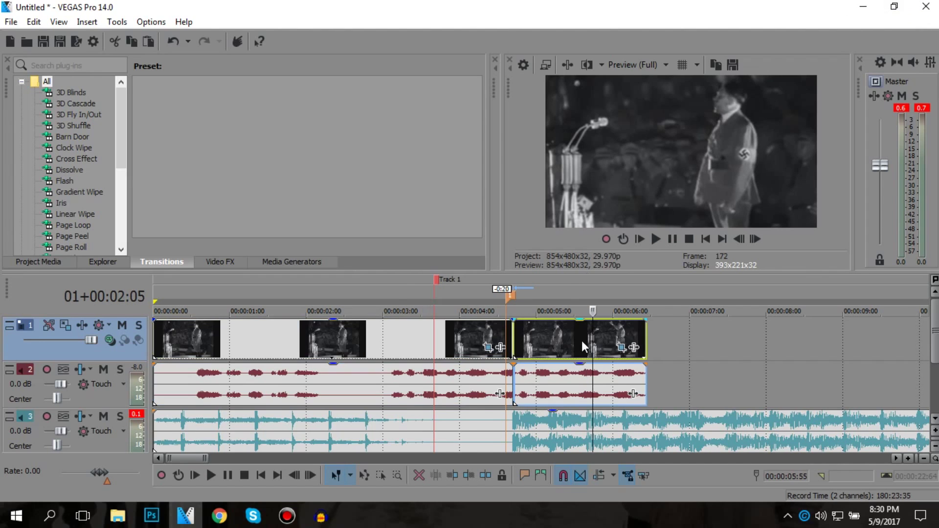
scroll(577, 345, down, 2)
scroll(577, 342, down, 5)
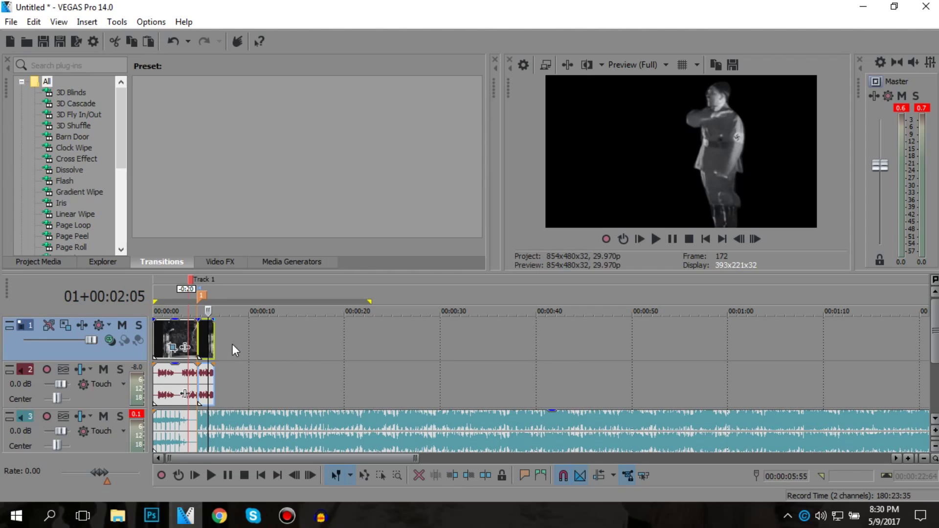
scroll(673, 386, down, 3)
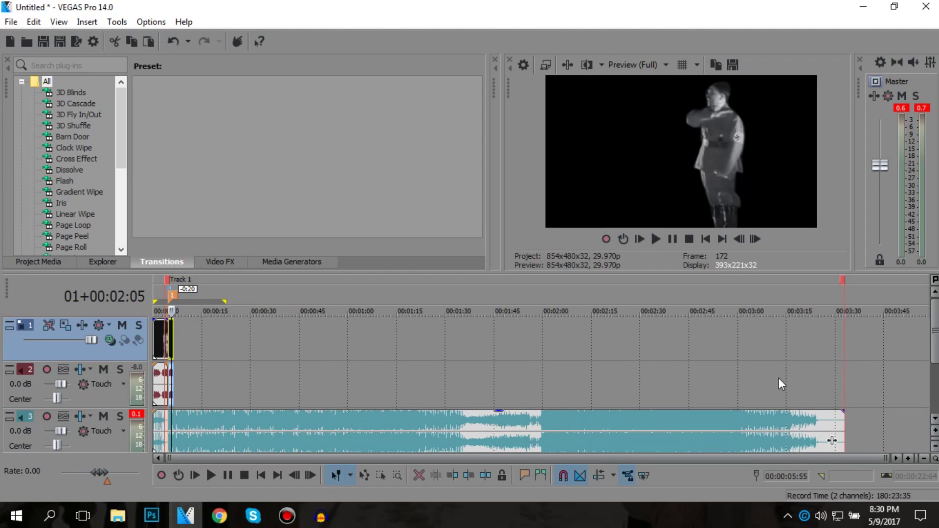
scroll(298, 386, up, 3)
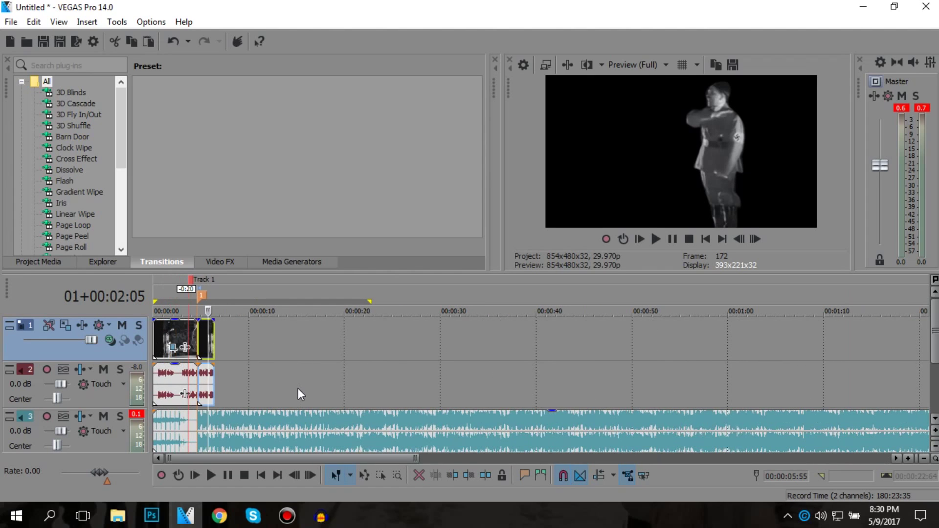
scroll(299, 389, up, 3)
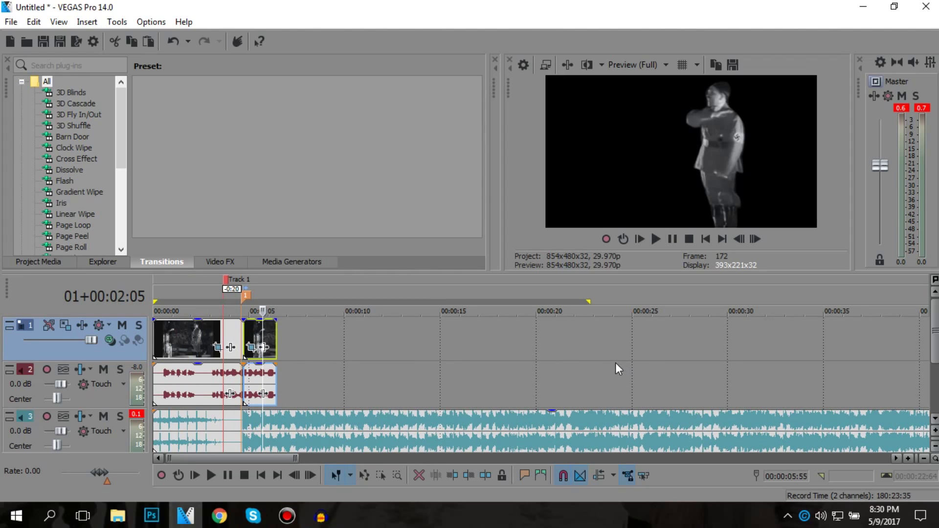
click(580, 359)
key(s)
click(600, 438)
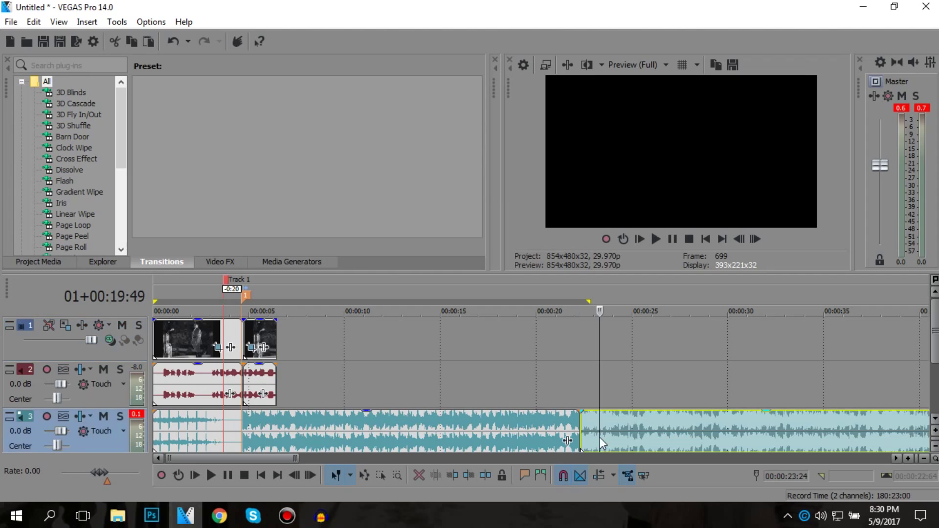
key(Delete)
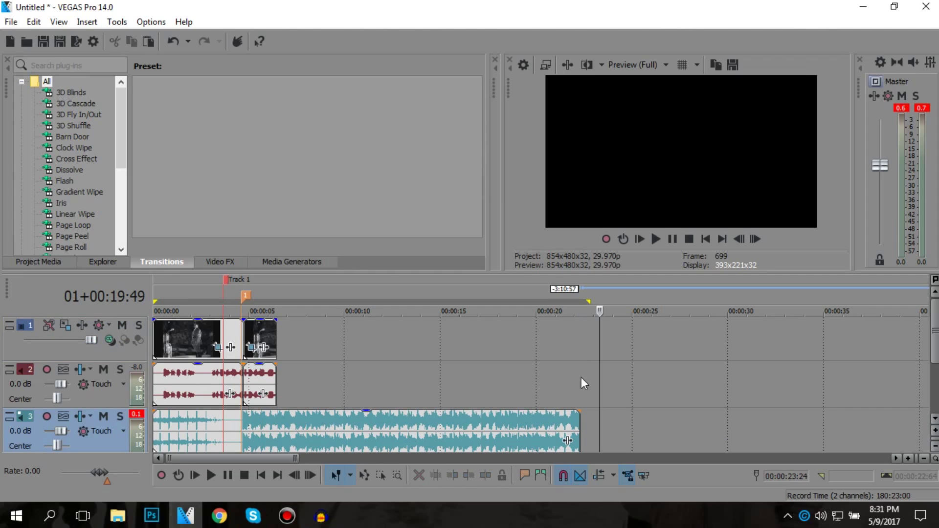
- Paste nine copies of the masked segment back to back behind it to fill the track until just before the song's end
click(275, 337)
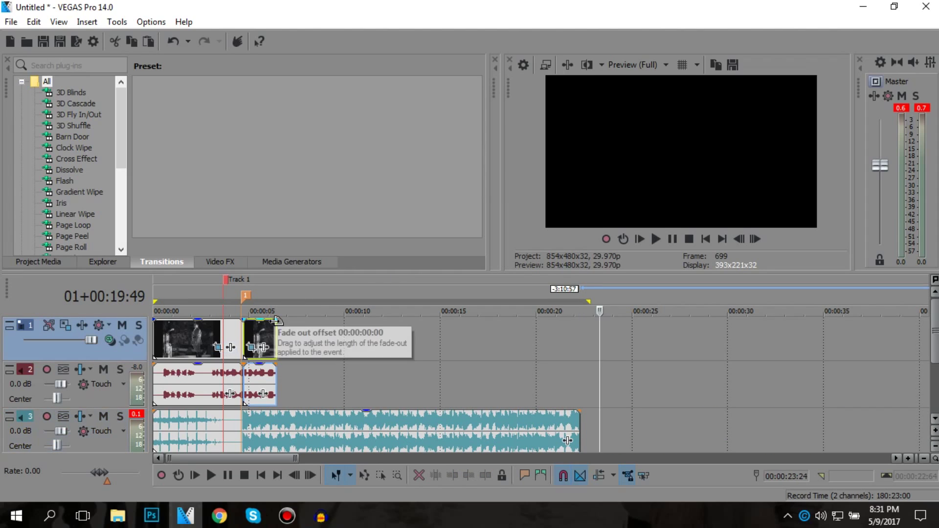
key(ctrl+v)
key(ctrl+v)
key(ctrl+v)
key(ctrl+v)
key(ctrl+v)
key(ctrl+v)
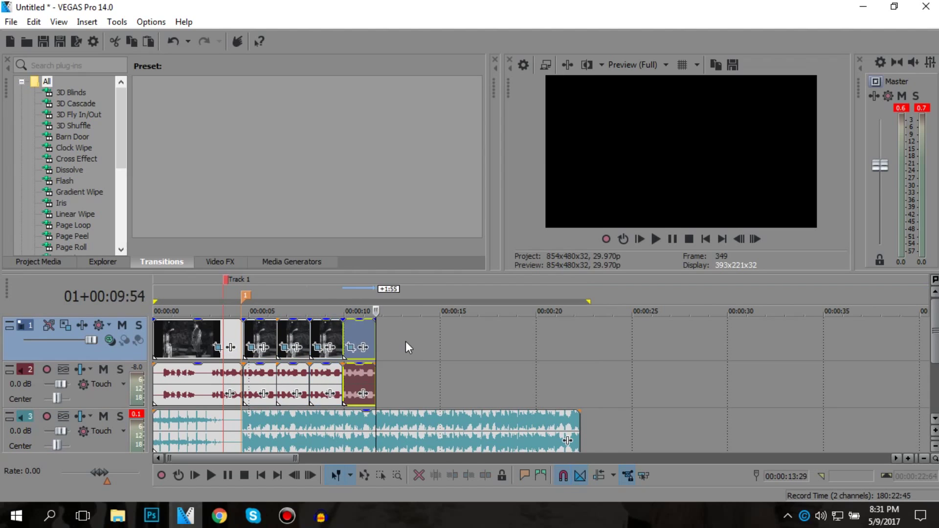
key(ctrl+v)
key(ctrl+v)
key(ctrl+v)
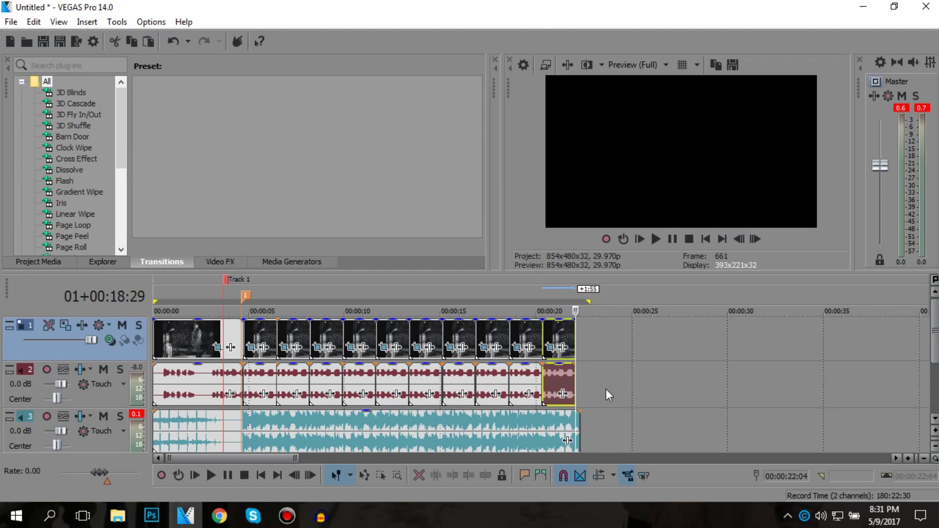
- Trim the end of the song to line up with the end of the last masked segment copy
click(591, 371)
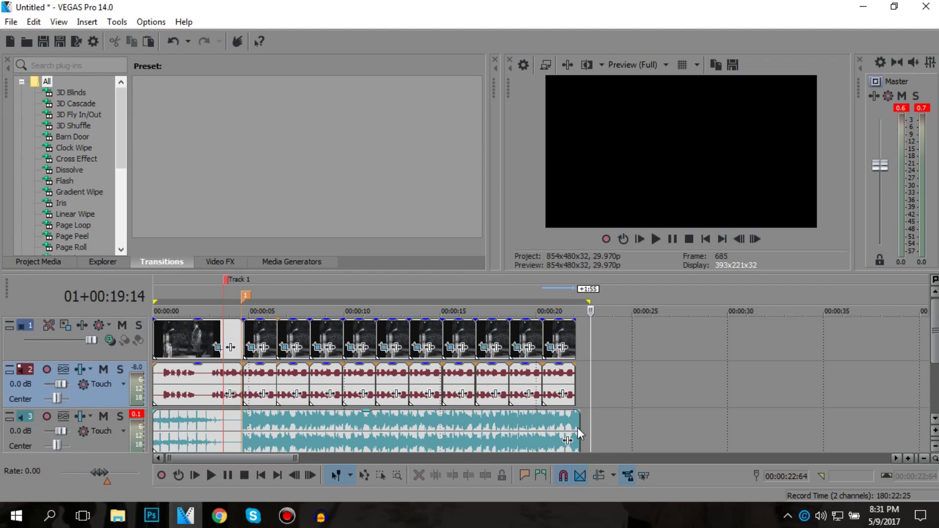
drag(578, 424, 575, 425)
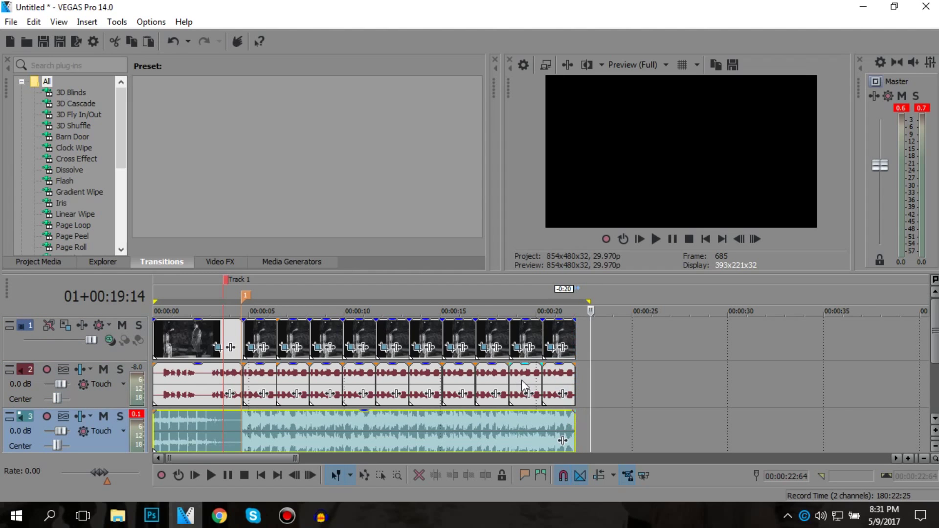
scroll(521, 380, up, 8)
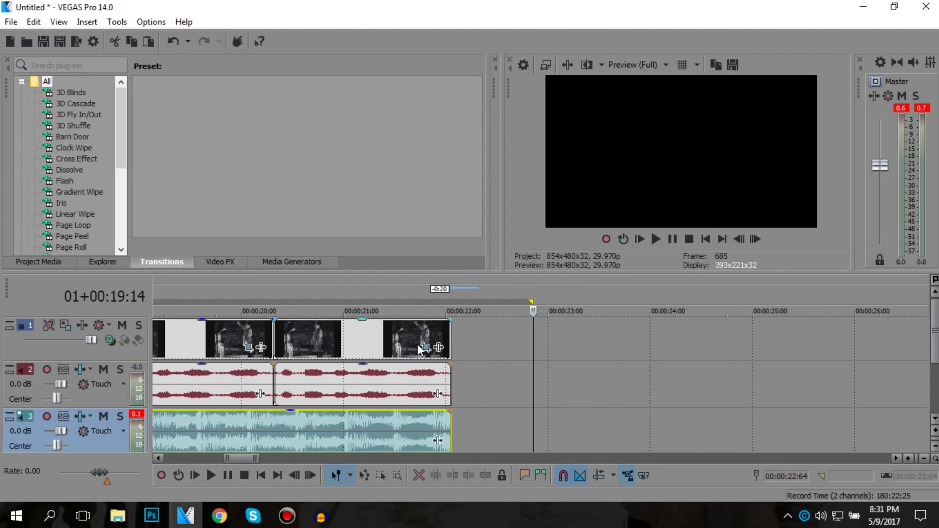
scroll(398, 346, down, 8)
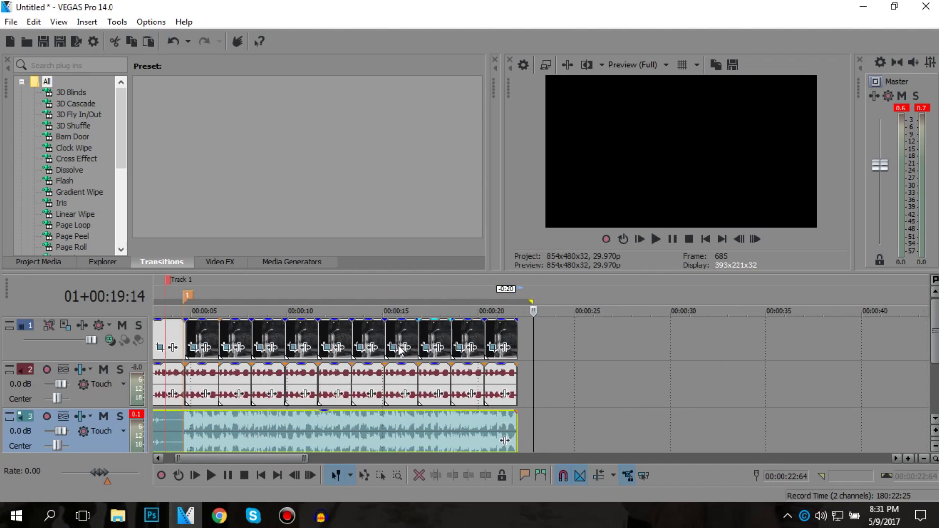
scroll(398, 347, down, 2)
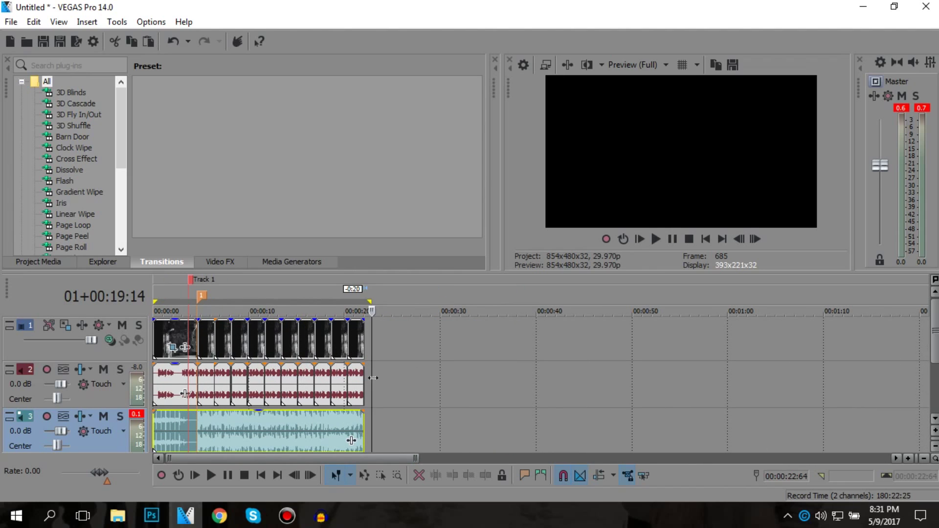
- Play the timeline from about 2.5 seconds to check the transition into the repeated masked segments
click(181, 395)
key(space)
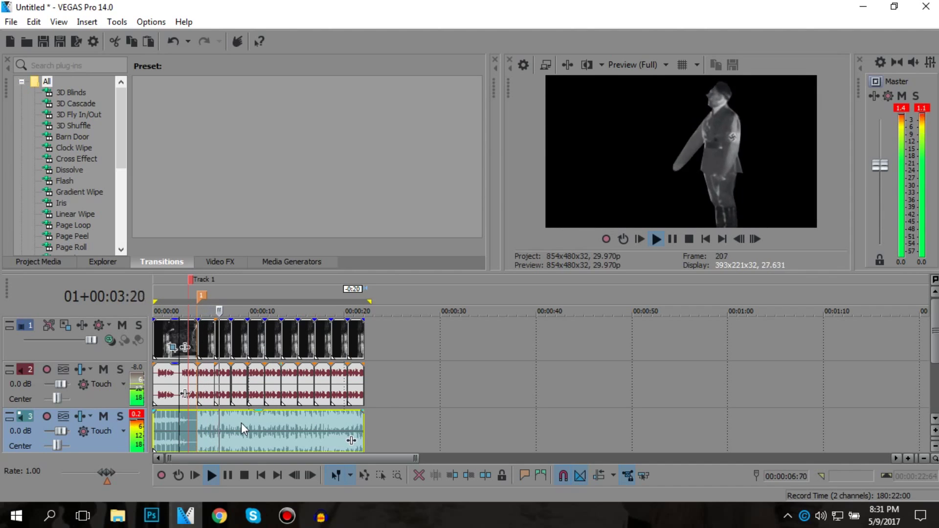
key(space)
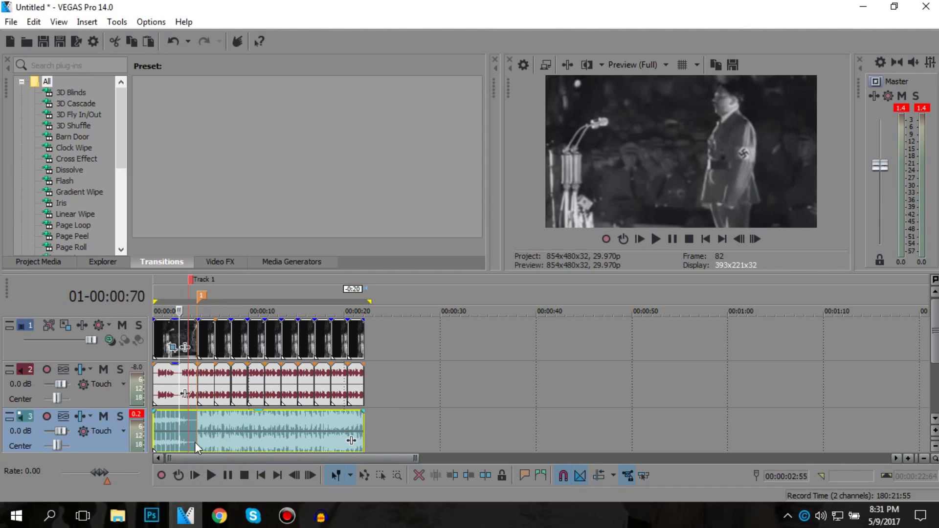
- Add the "Deutsche Luftwaffe im 2.Weltkrieg_Teil 1" video from the Shooting Star folder to the timeline behind the existing clips, at about 26 seconds
double_click(475, 6)
key(alt+Tab)
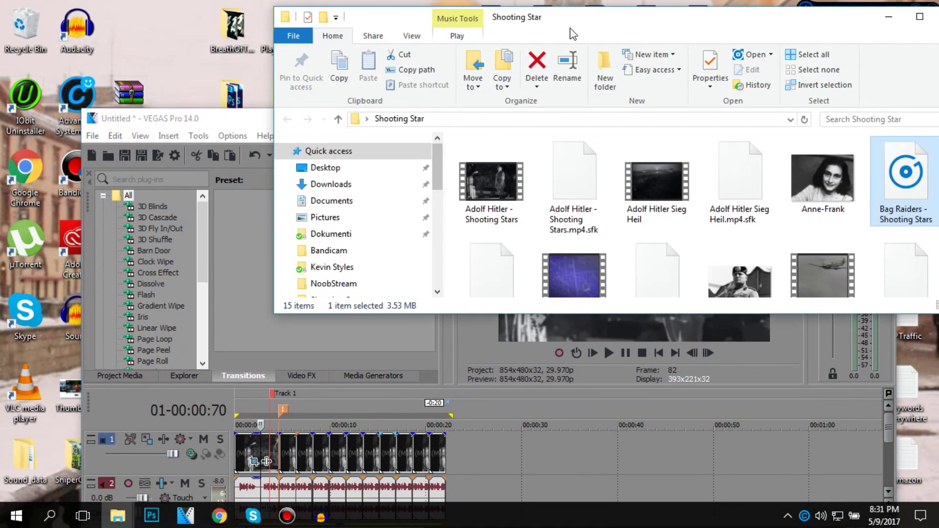
scroll(777, 203, down, 3)
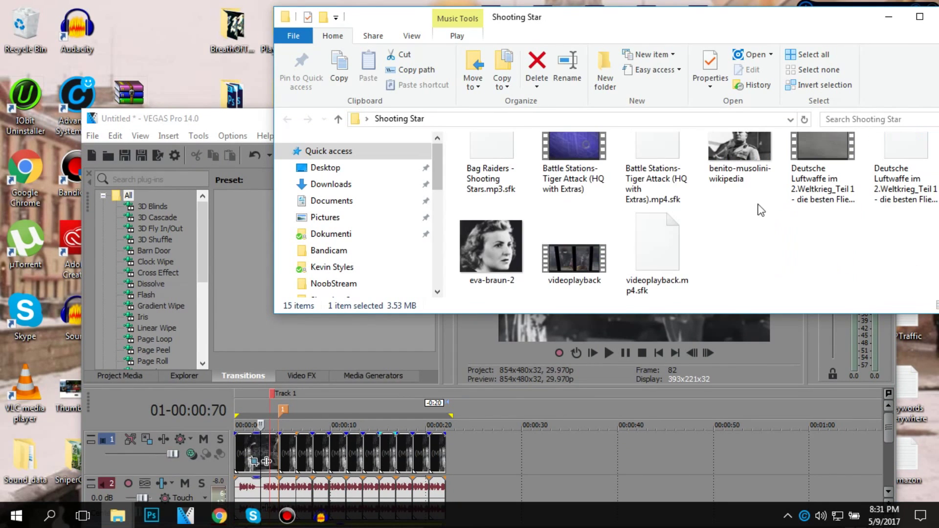
scroll(594, 253, up, 3)
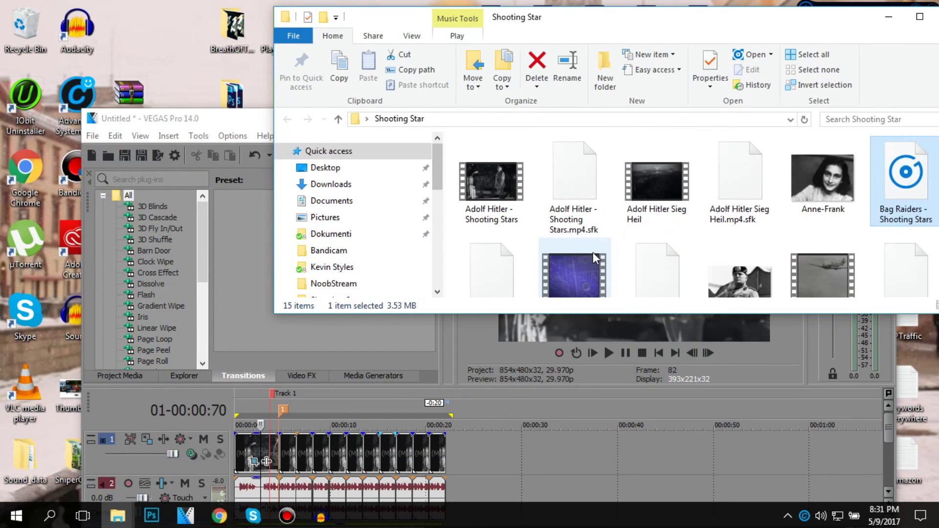
scroll(611, 245, down, 1)
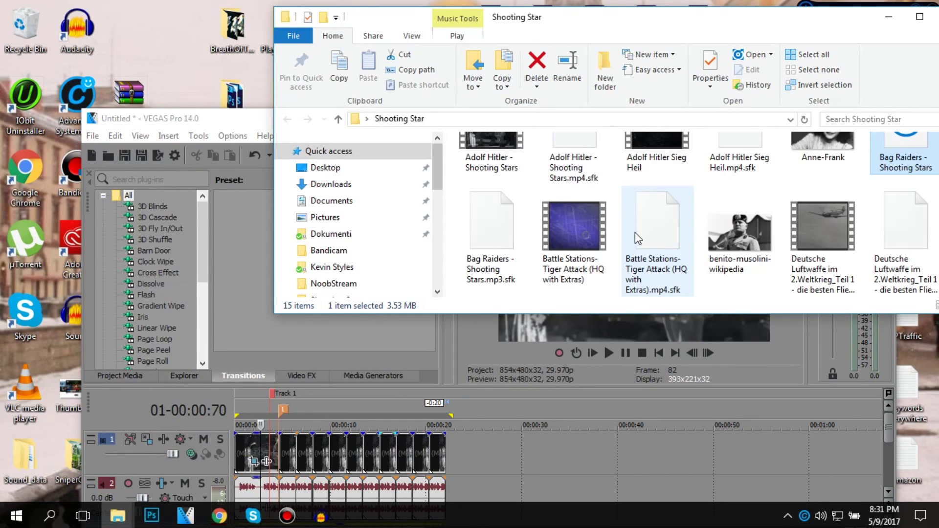
click(817, 222)
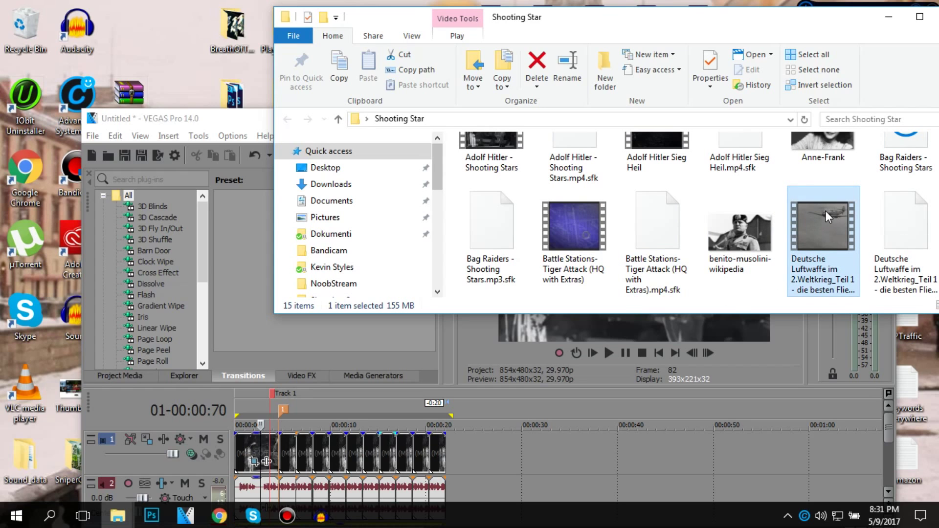
drag(752, 385, 486, 431)
double_click(233, 120)
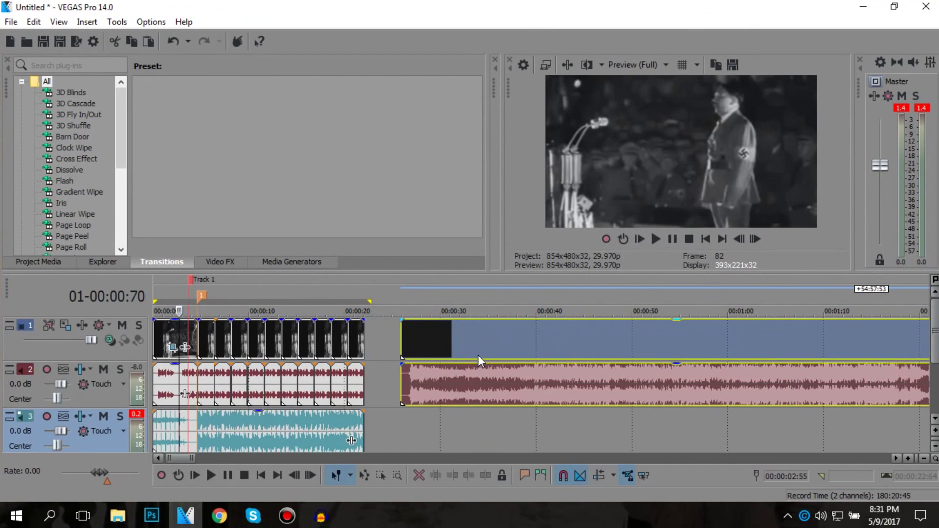
- Separate the Luftwaffe clip's audio from its video and delete only the audio
click(480, 373)
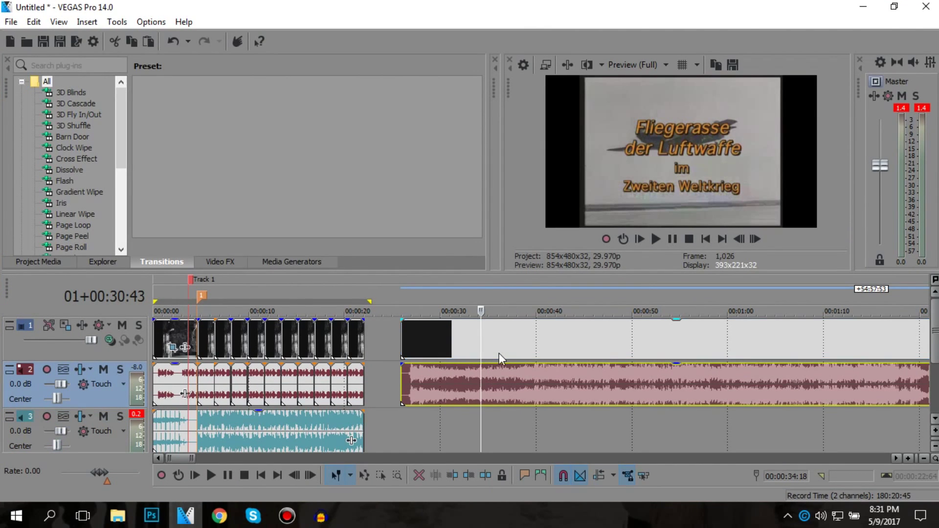
click(491, 338)
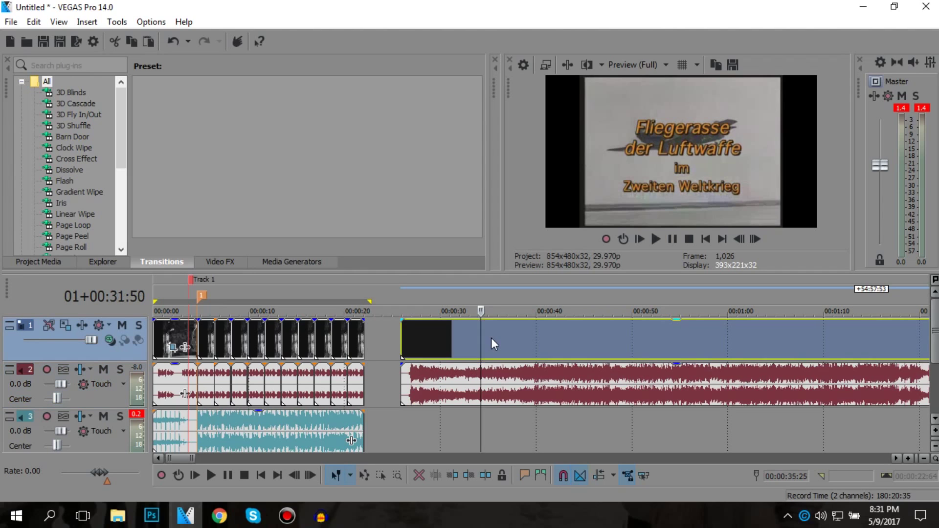
click(518, 386)
click(521, 346)
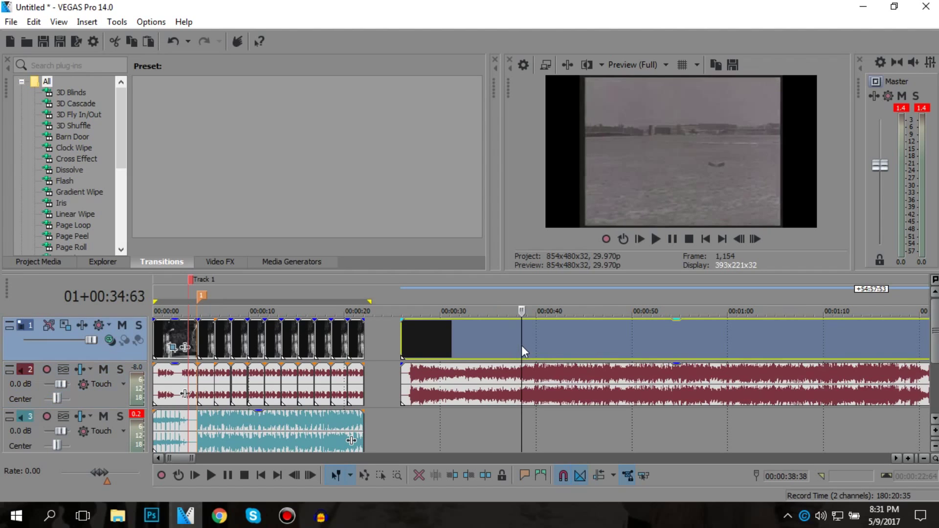
click(498, 384)
click(500, 344)
click(512, 384)
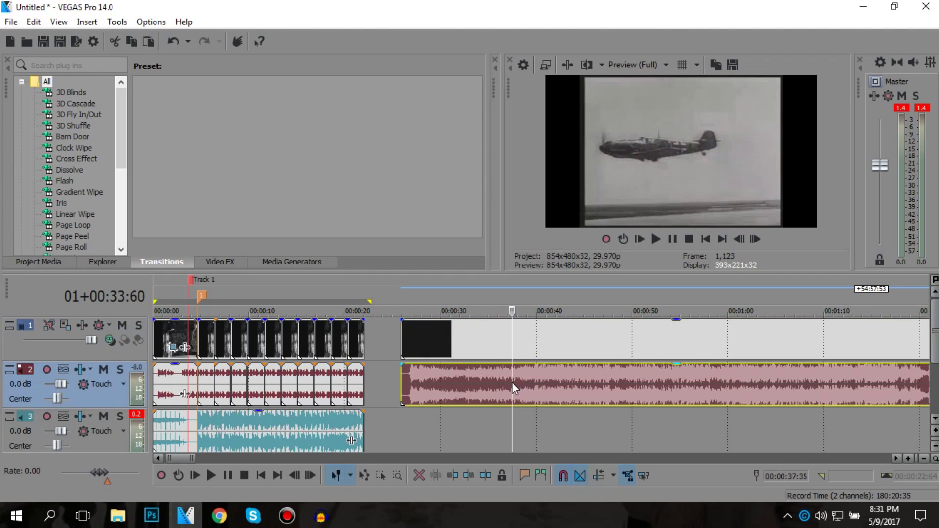
key(Delete)
- Move the Luftwaffe video onto a new track below the song, starting at marker 1
drag(547, 333, 527, 350)
drag(448, 335, 444, 450)
drag(249, 382, 262, 380)
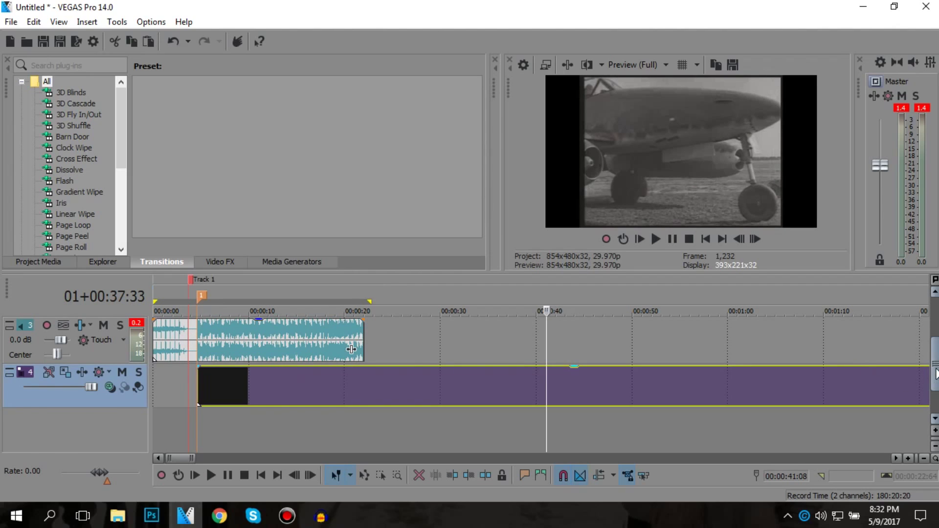
scroll(351, 350, up, 2)
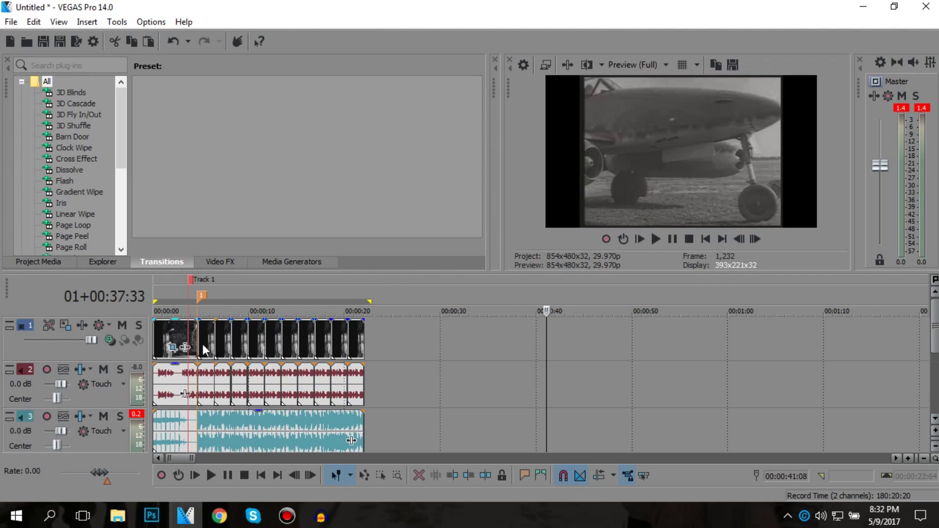
- Place an unnamed marker where the first repeated masked segment ends and the second begins
click(213, 338)
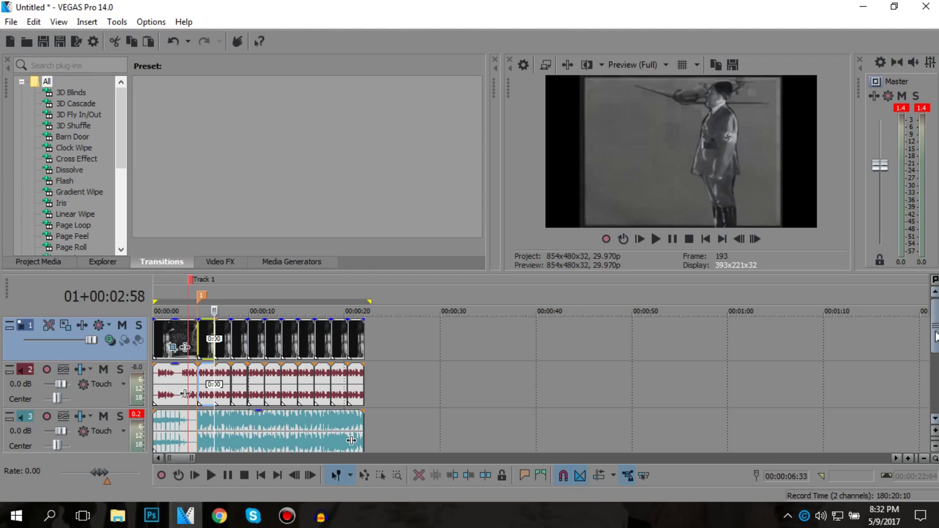
scroll(351, 440, down, 2)
scroll(351, 440, up, 2)
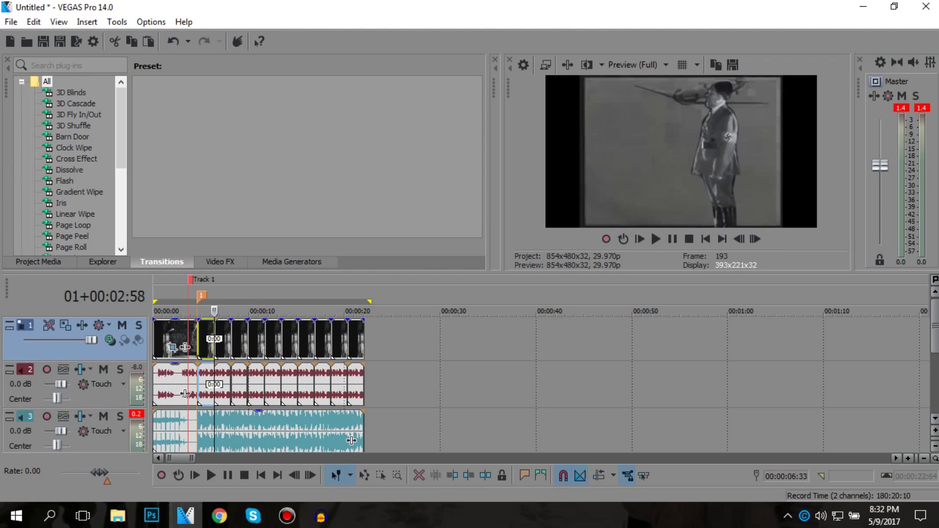
scroll(293, 342, up, 3)
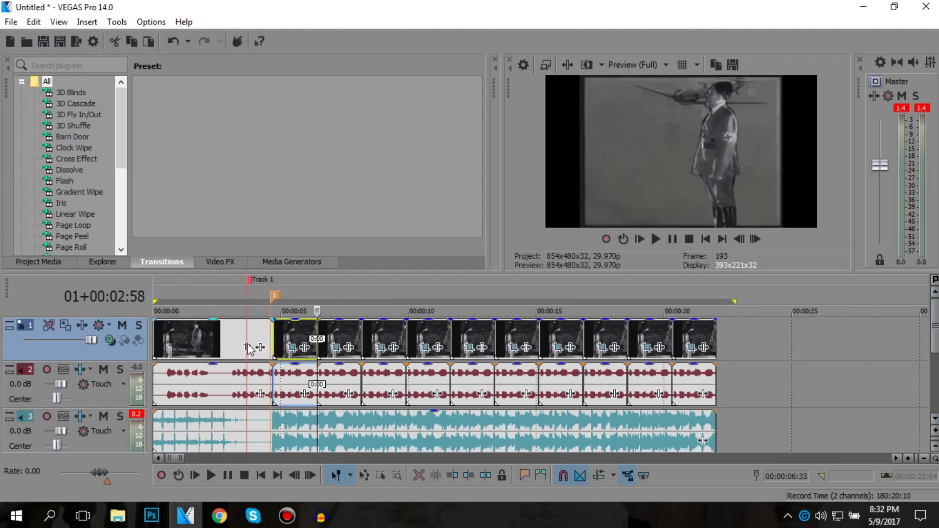
click(358, 330)
drag(356, 328, 394, 323)
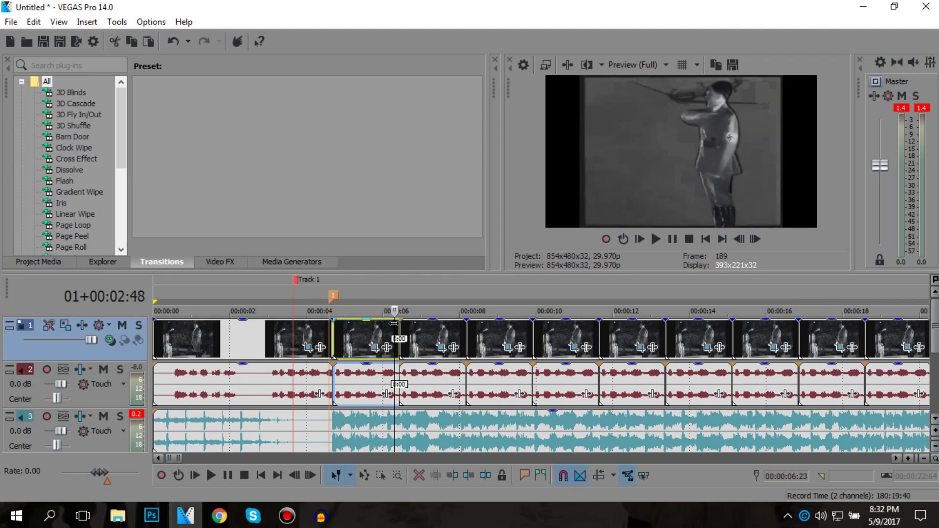
scroll(937, 345, down, 2)
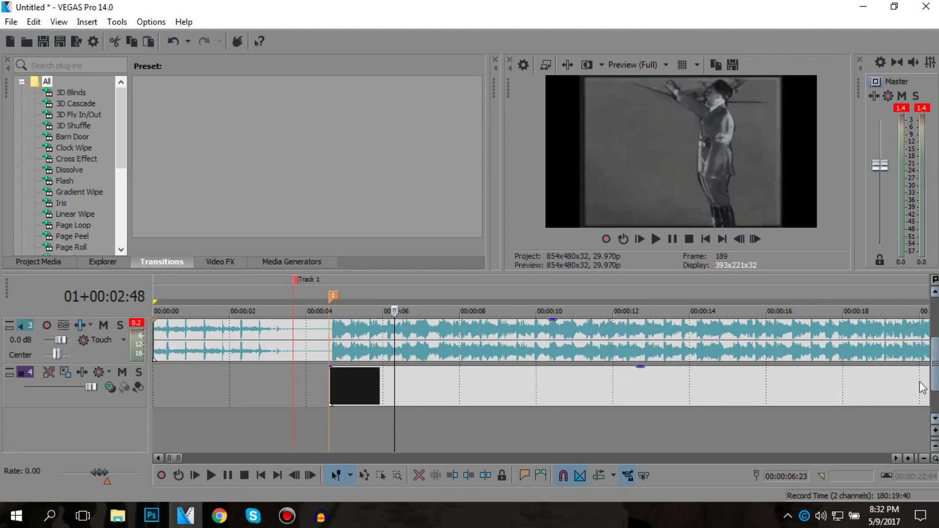
scroll(364, 382, down, 4)
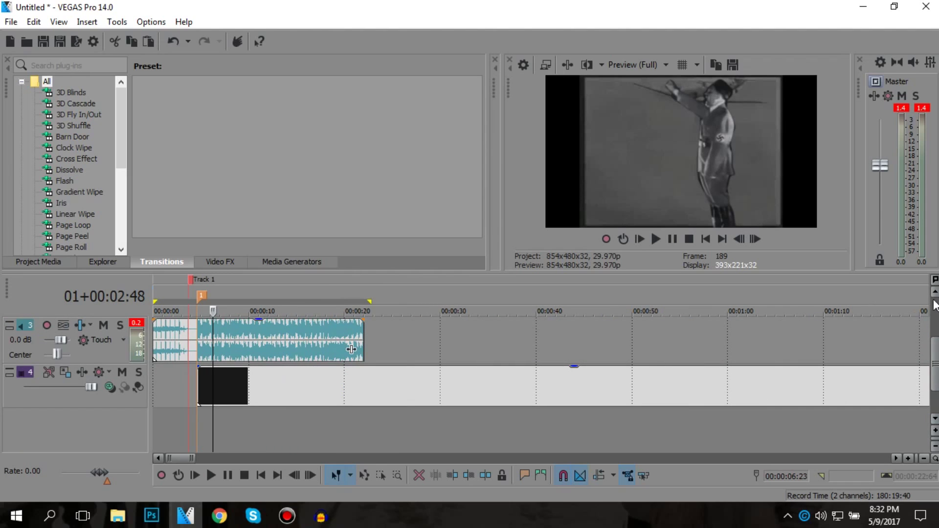
scroll(935, 352, up, 2)
scroll(289, 352, up, 4)
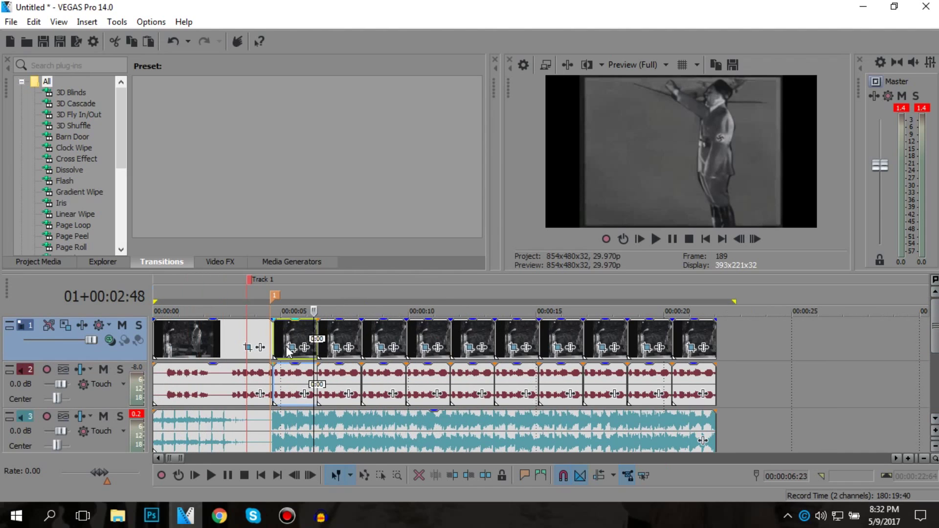
click(317, 326)
key(m)
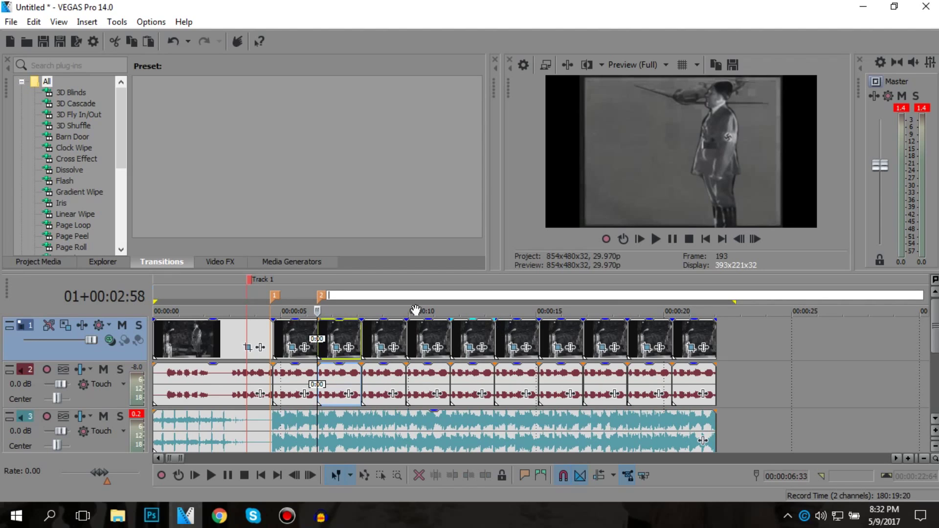
key(Return)
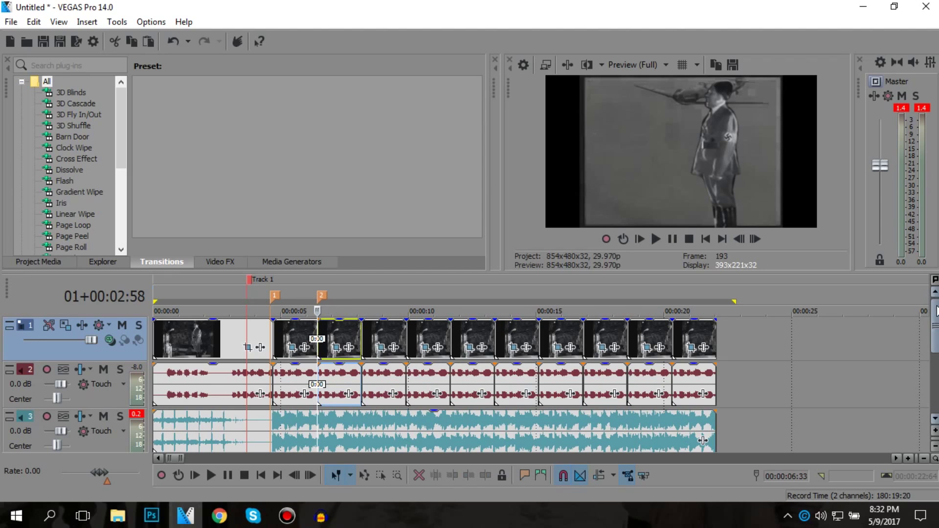
- Look through the Luftwaffe video for a usable shot of a plane in flight
scroll(936, 333, down, 2)
click(412, 380)
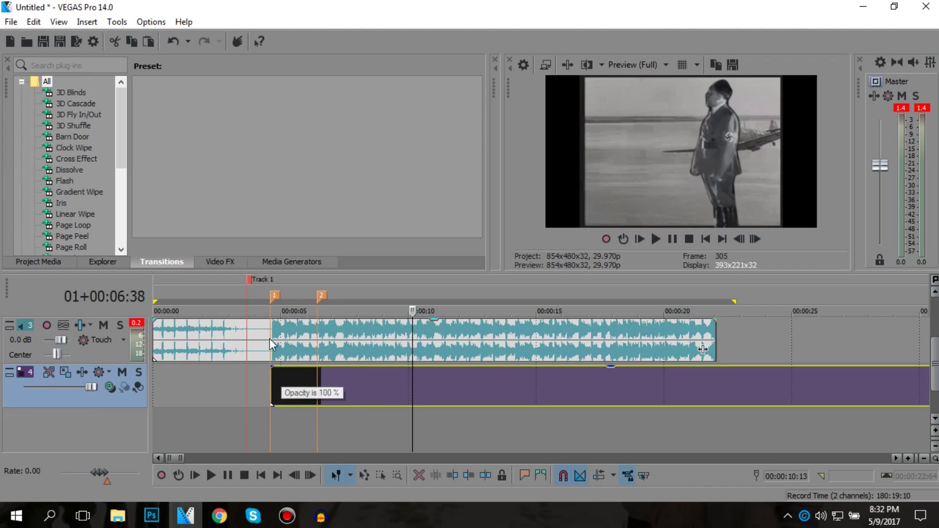
click(343, 377)
scroll(339, 376, down, 2)
click(345, 396)
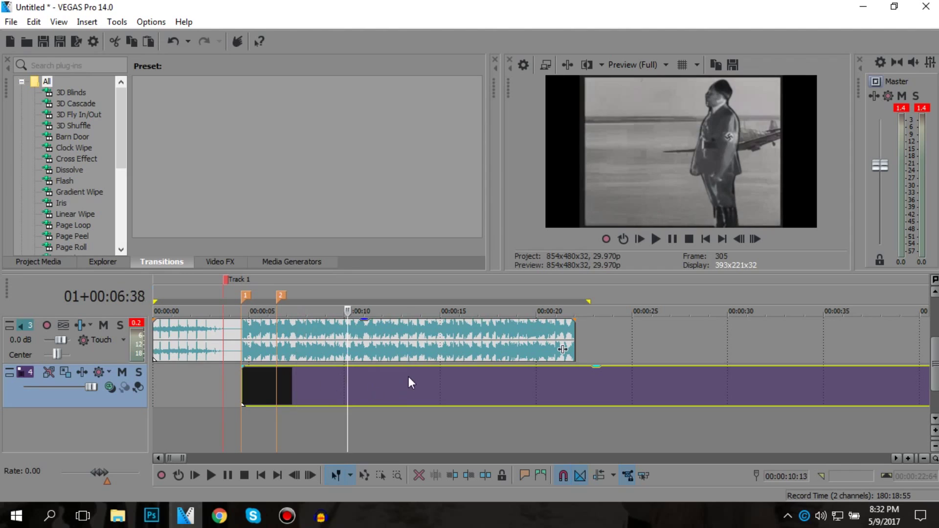
click(409, 377)
click(444, 373)
scroll(507, 376, down, 5)
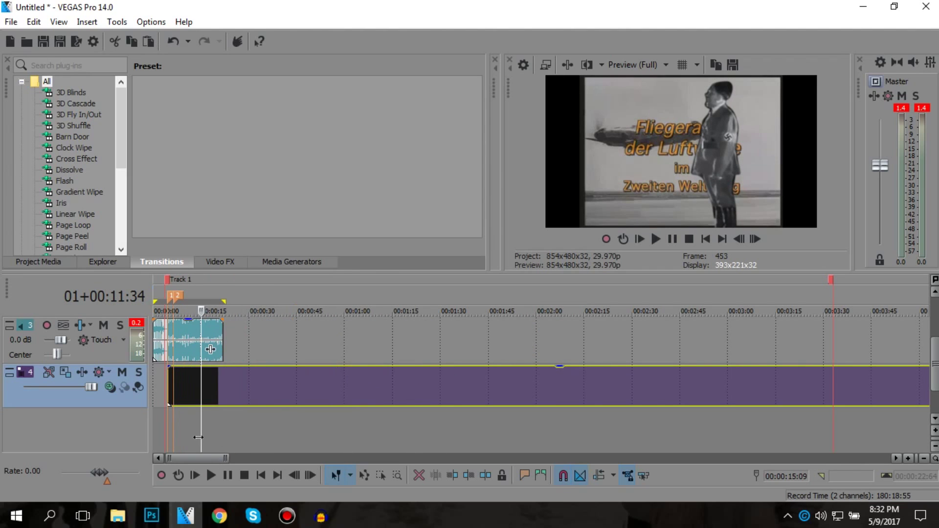
click(293, 411)
click(269, 411)
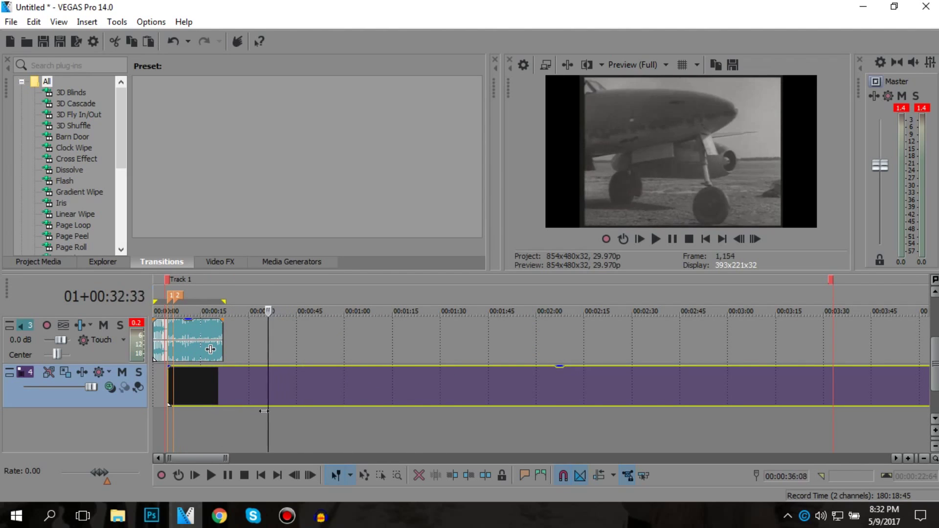
click(274, 406)
click(642, 349)
click(629, 349)
click(635, 349)
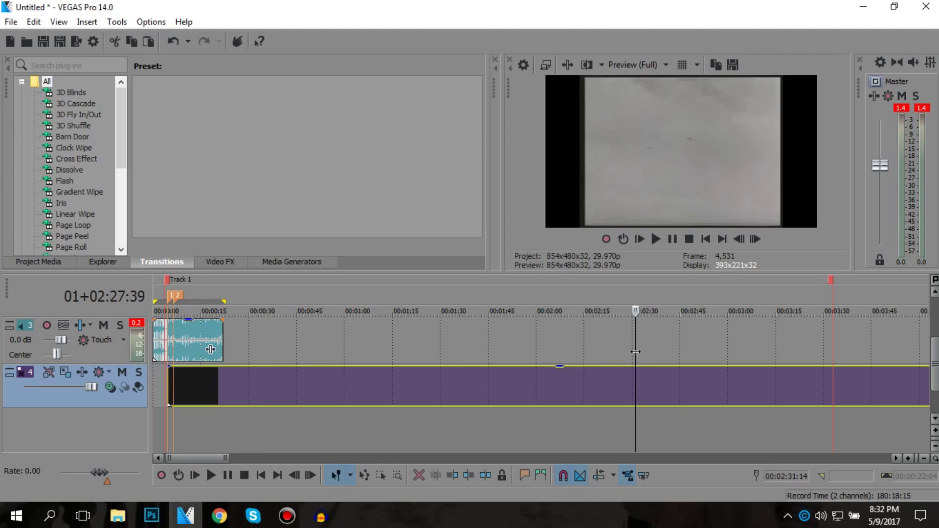
click(641, 348)
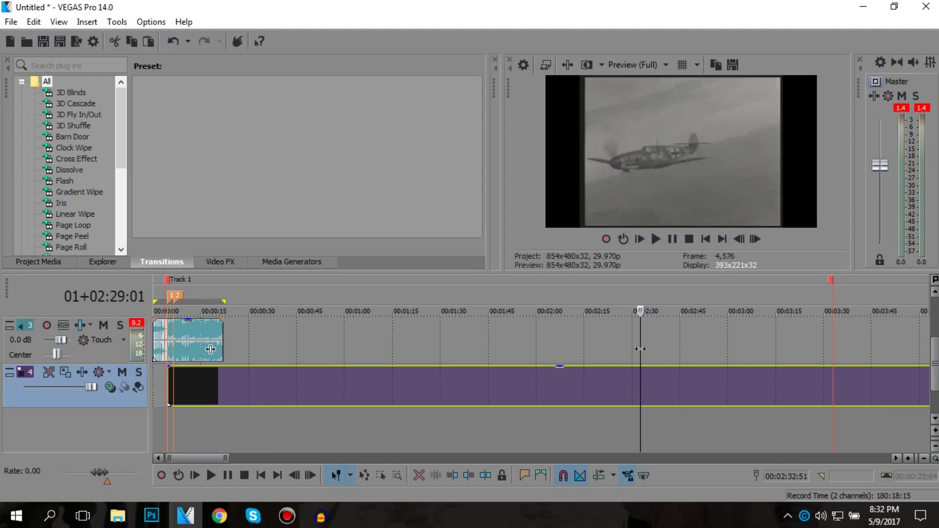
- Split the Luftwaffe video at about 2:34 and 3:02 and delete the parts before and after that segment
click(635, 376)
click(645, 380)
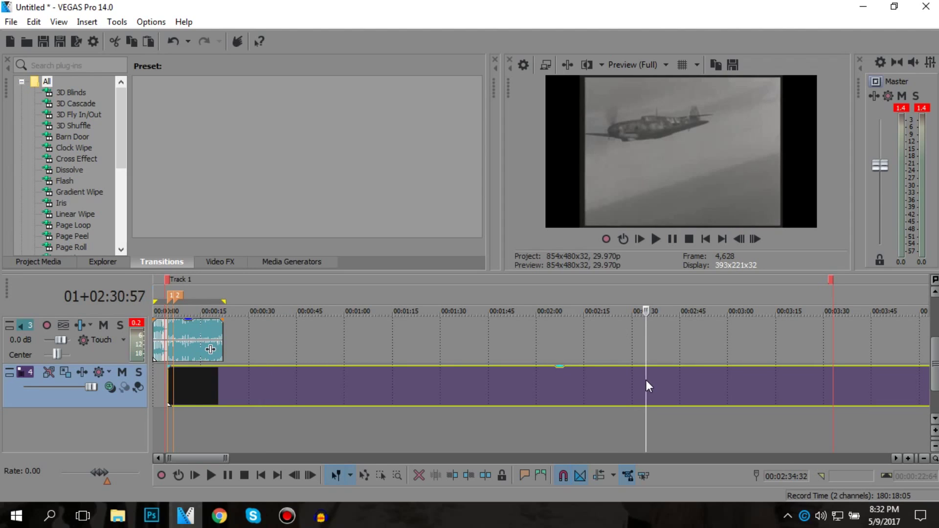
key(s)
click(596, 386)
click(734, 397)
key(s)
click(788, 384)
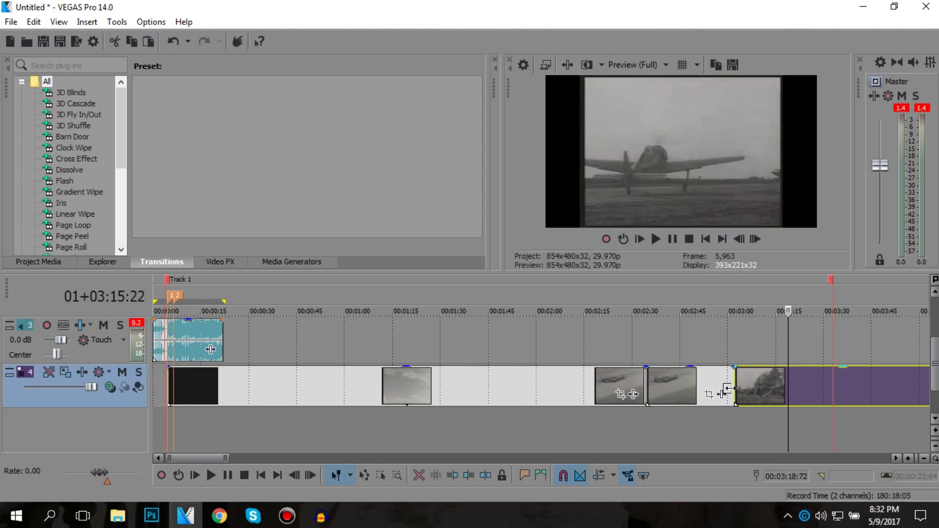
key(Delete)
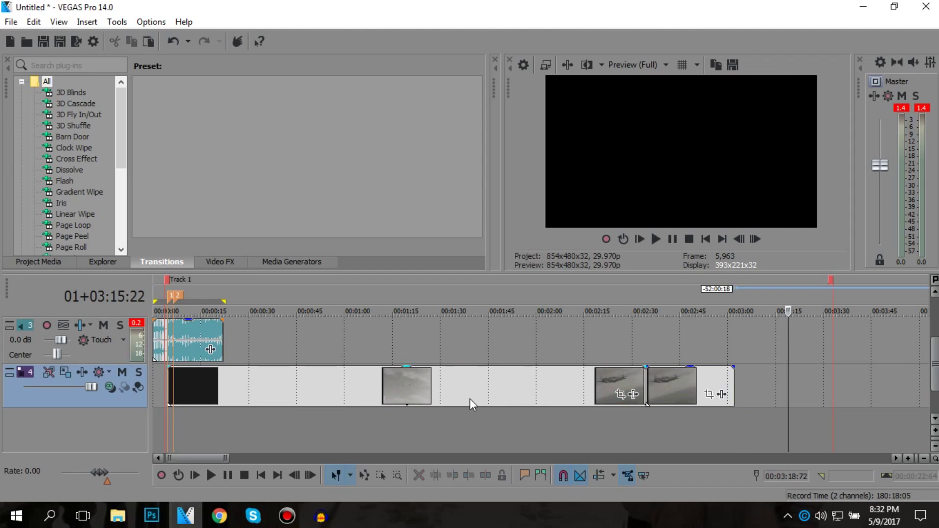
click(469, 399)
key(Delete)
- Move the flying-plane segment to marker 1 and trim its end to marker 2
drag(680, 386, 201, 370)
scroll(199, 371, up, 5)
drag(191, 455, 172, 455)
drag(263, 388, 281, 387)
drag(764, 387, 276, 387)
- Play the timeline from marker 1 to check the plane footage behind the masked figure
click(242, 380)
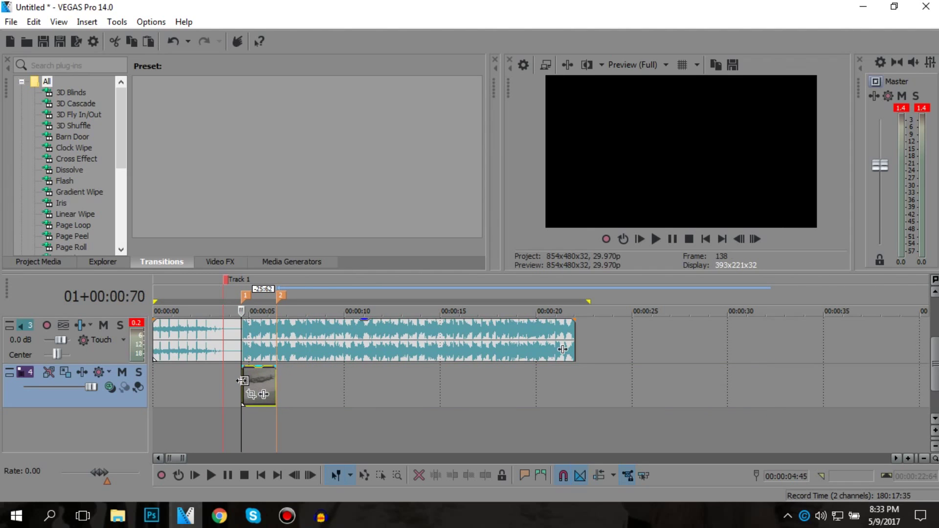
key(space)
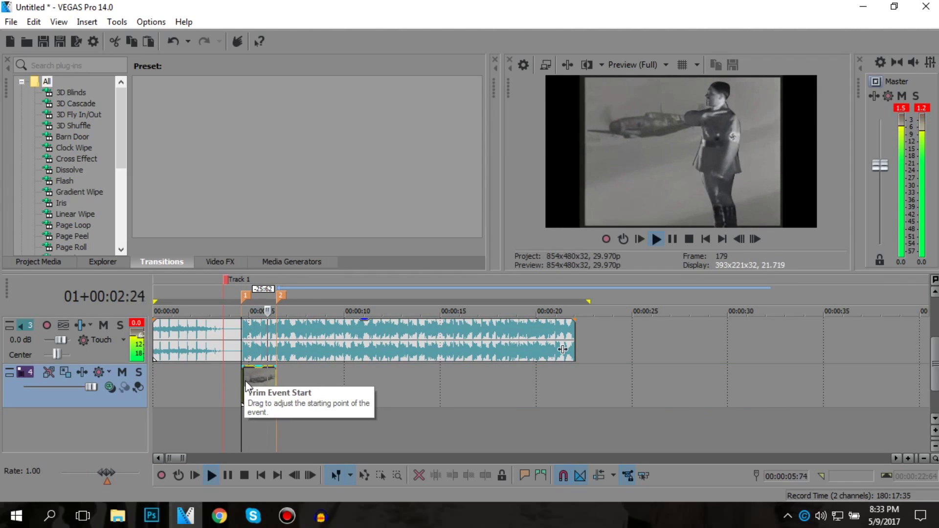
key(space)
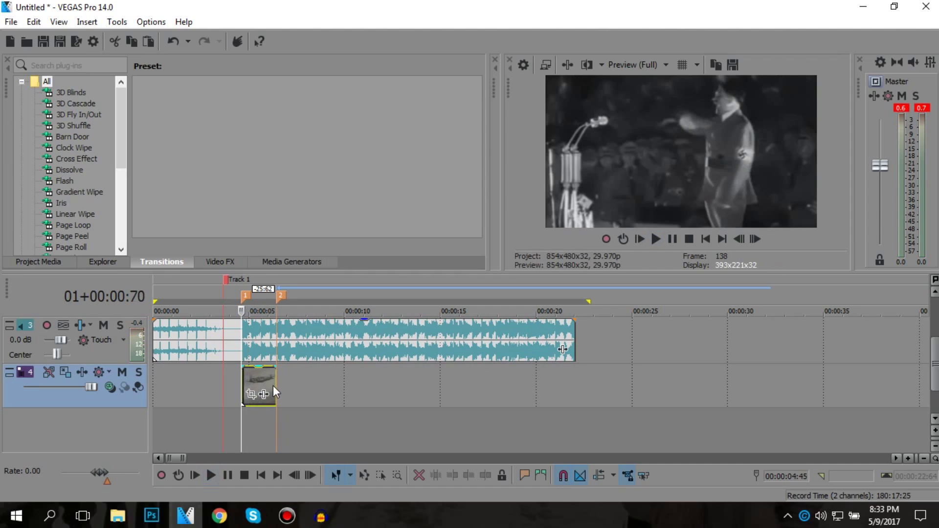
- Readjust the plane clip so it ends at marker 2, and play it again from marker 1
drag(267, 382, 272, 380)
key(space)
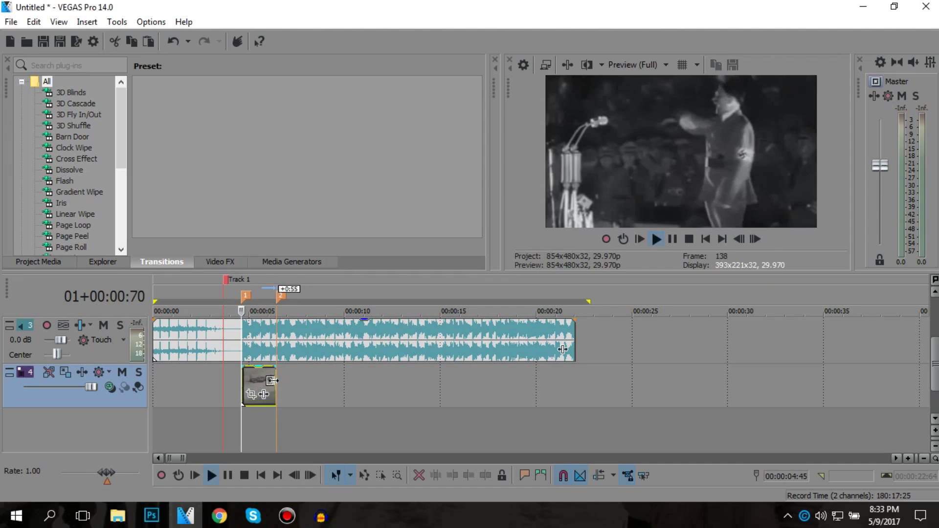
key(space)
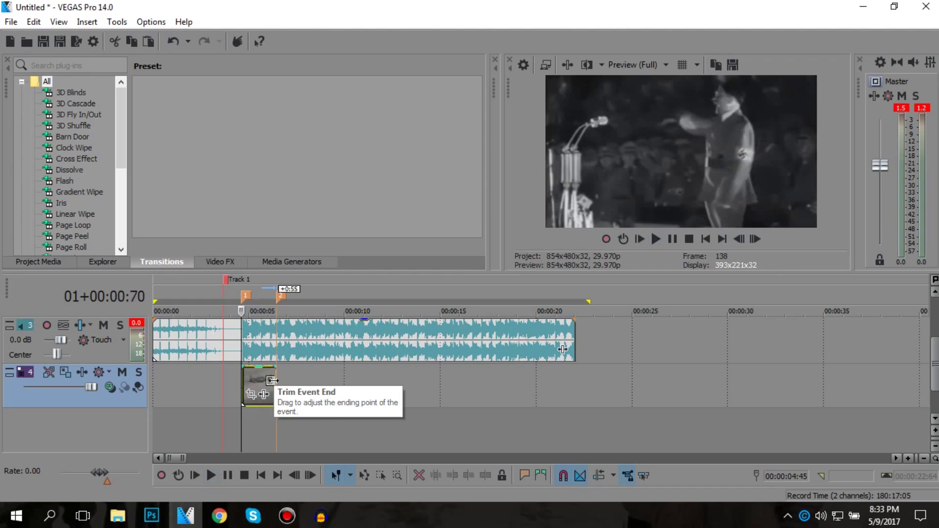
- Disable resample and turn off Maintain aspect ratio in the plane clip's event properties
key(space)
key(Return)
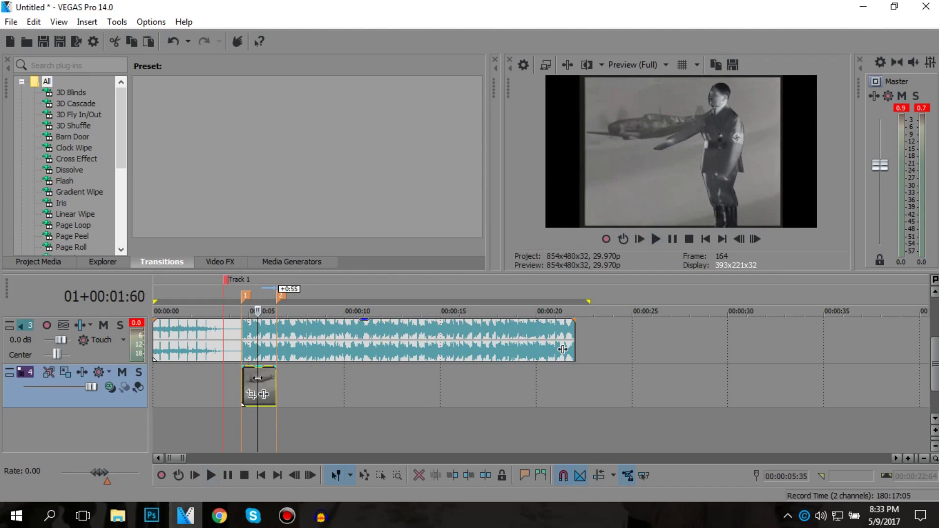
right_click(266, 376)
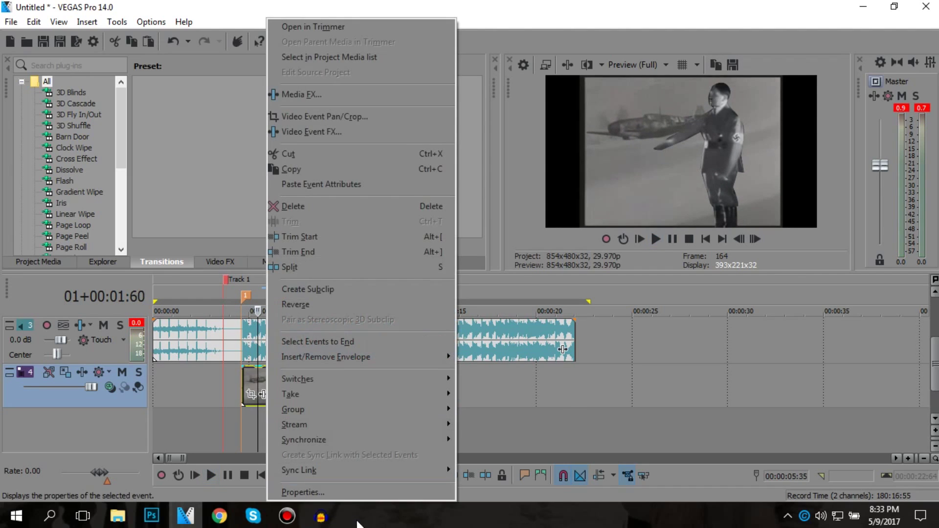
click(342, 493)
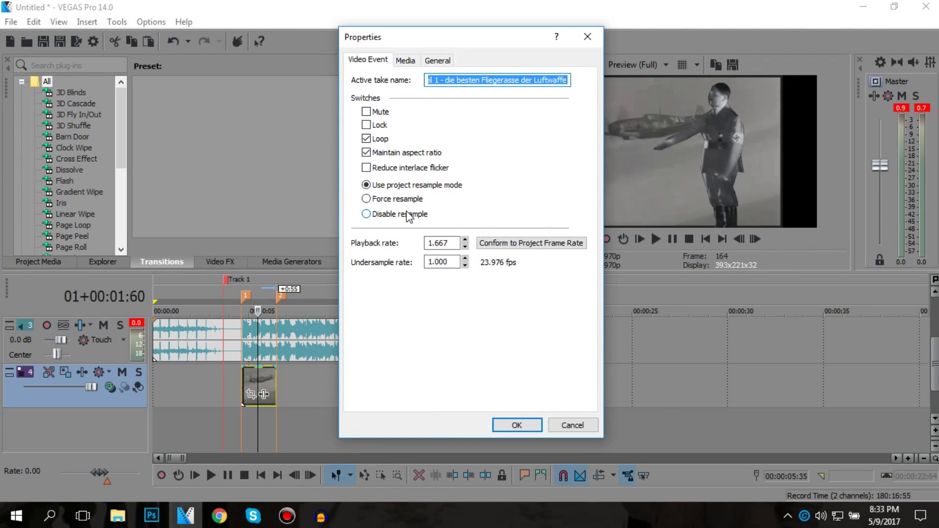
key(End)
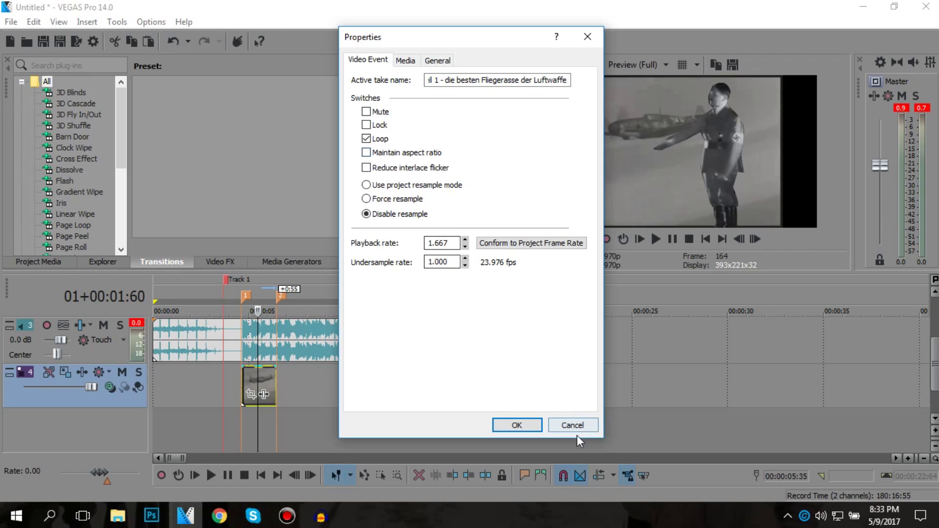
click(539, 426)
drag(527, 430, 533, 430)
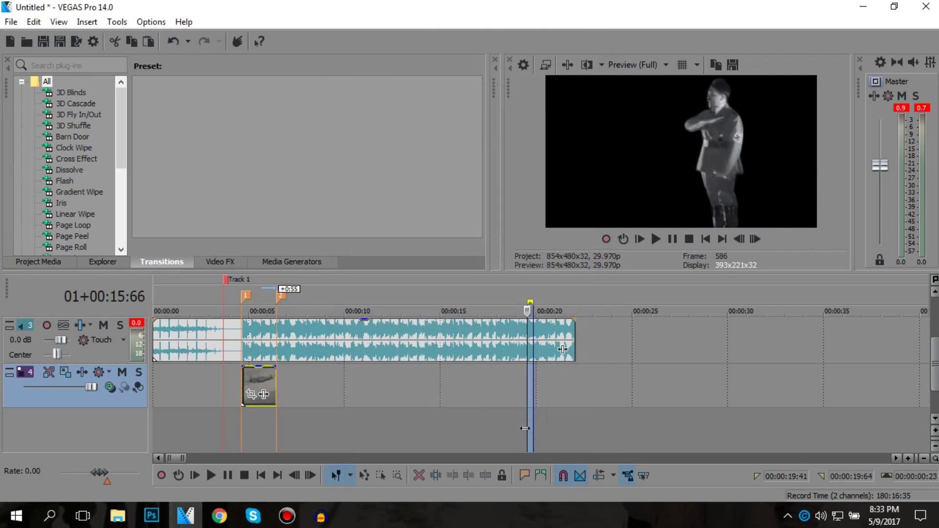
- Crop the plane clip with Event Pan/Crop to about 441.6 by 331.2, keeping it centred, to remove its black borders
click(256, 375)
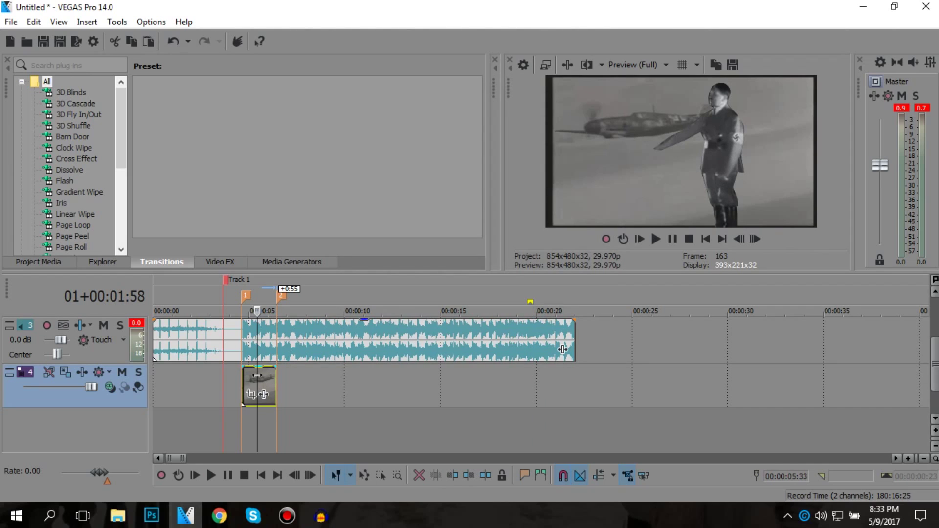
click(262, 395)
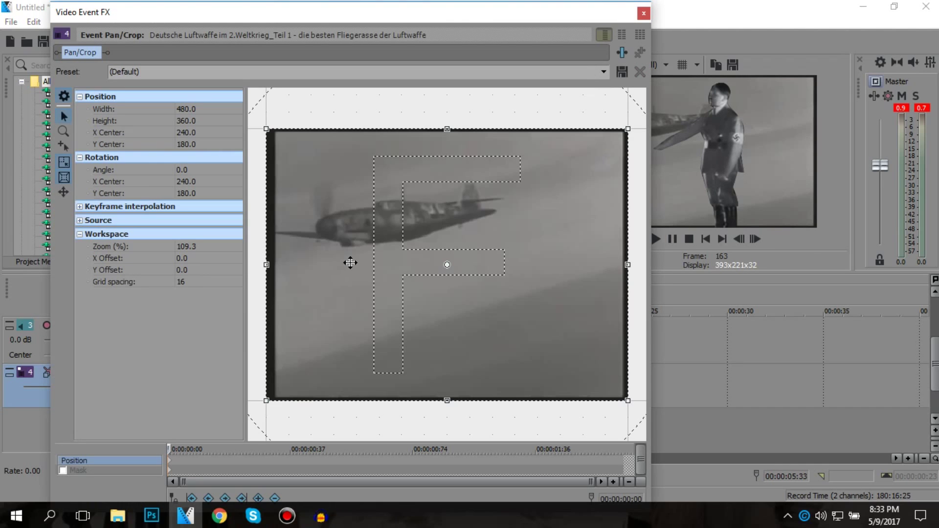
drag(267, 402, 280, 392)
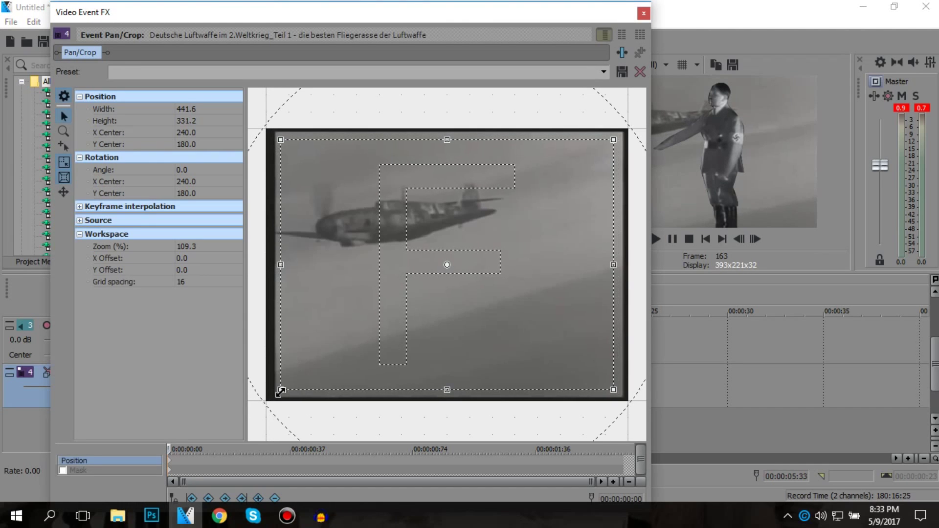
click(643, 13)
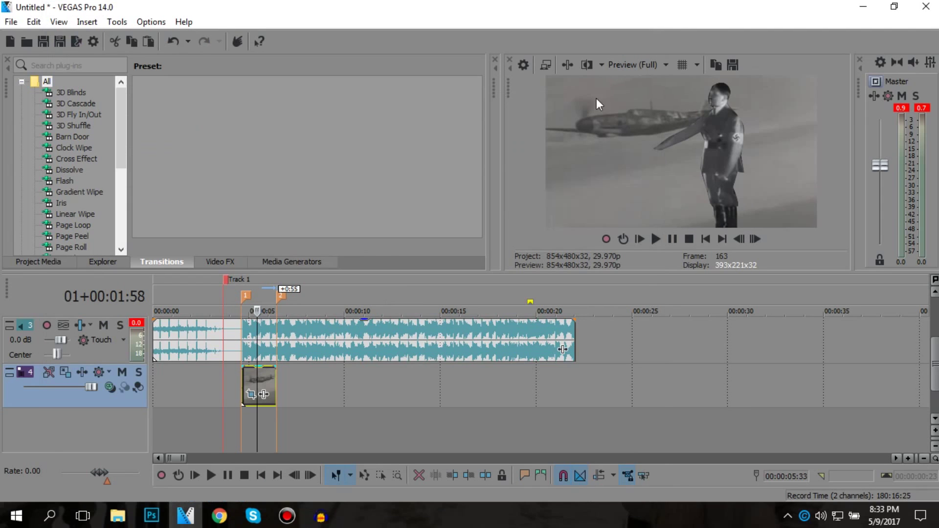
- Play the timeline from marker 1 to check the cropped plane footage behind the masked figure
click(269, 382)
click(241, 385)
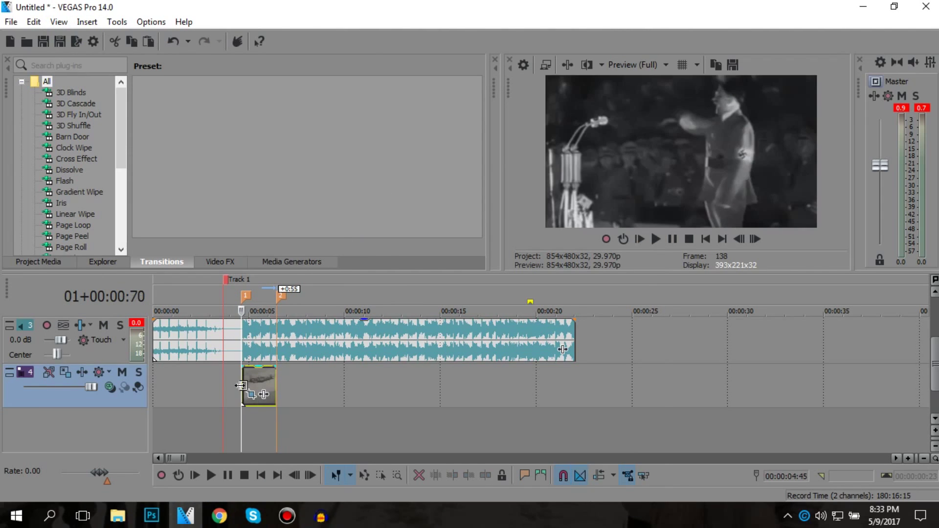
key(space)
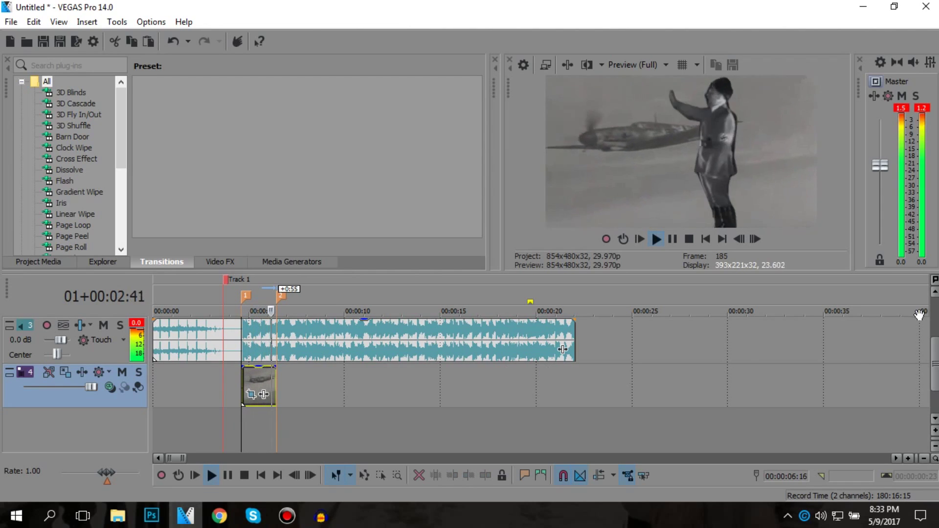
key(space)
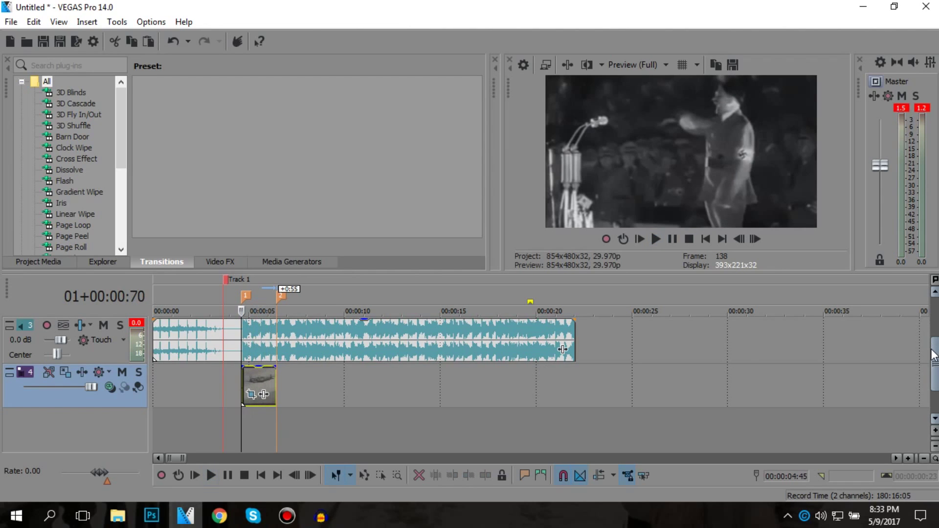
- At the start of the masked figure's clip after marker 1, rotate its Pan/Crop frame to about 70.4 degrees, enlarge it to 1,541.9 by 866.6 and centre it at 140.2, -137.7
scroll(933, 354, up, 2)
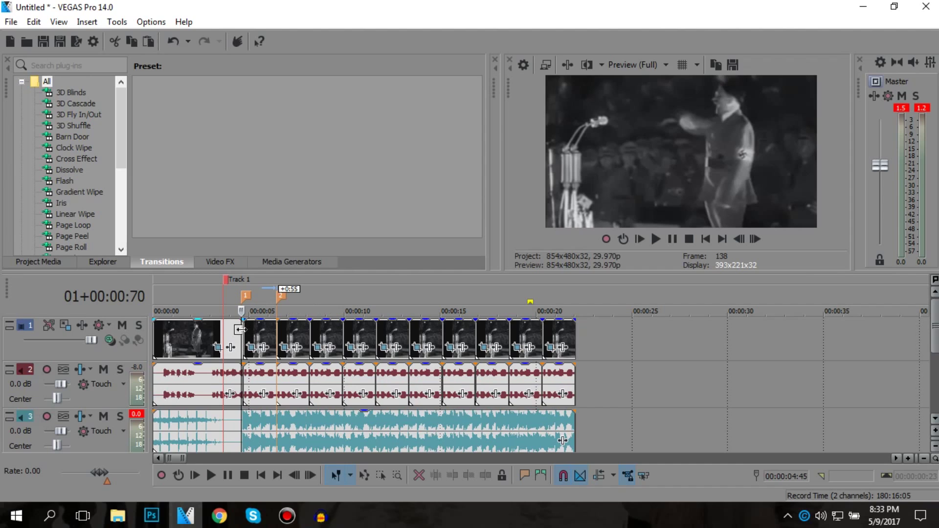
click(245, 329)
scroll(296, 328, up, 1)
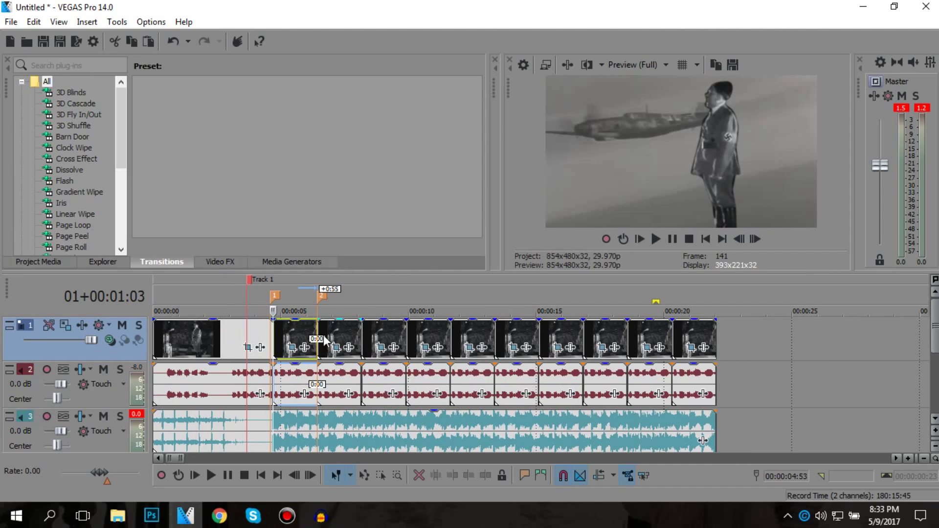
click(292, 348)
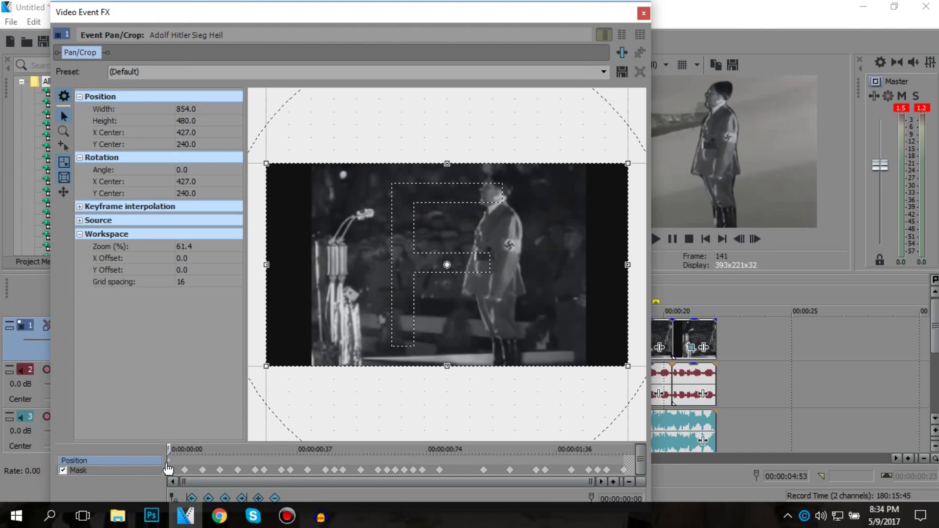
scroll(495, 253, down, 3)
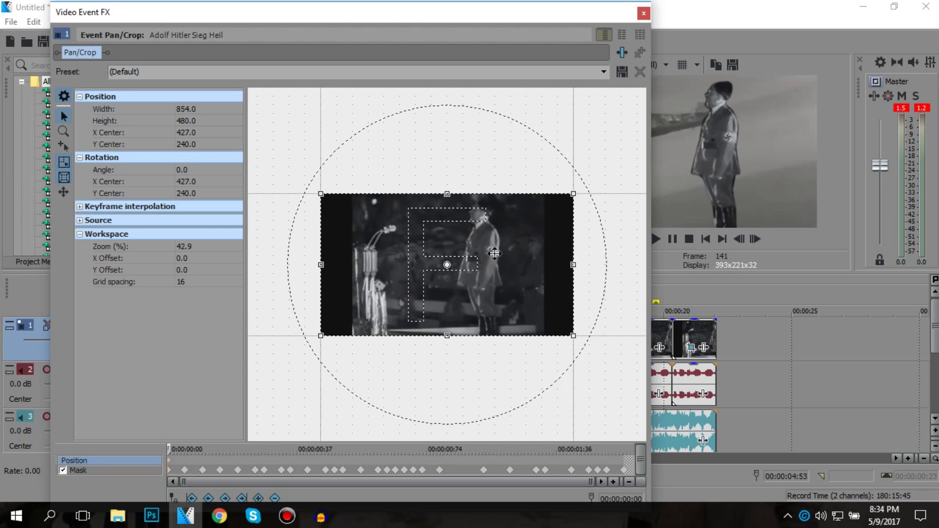
drag(587, 342, 434, 230)
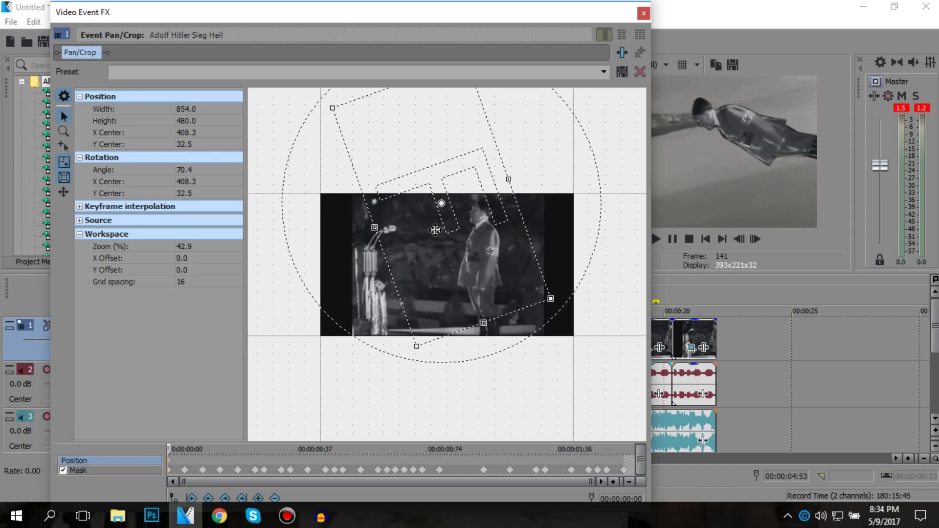
drag(546, 296, 478, 236)
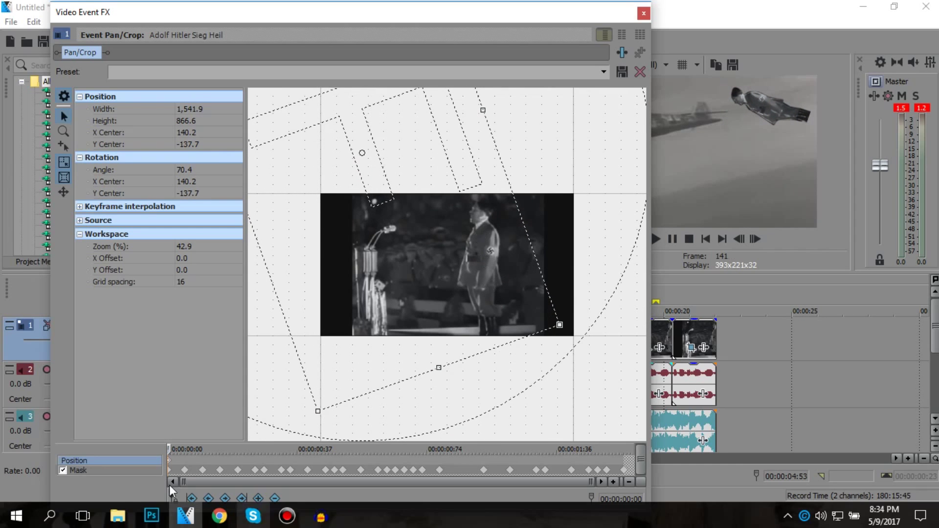
- Add a default-framed position keyframe at the end of the masked figure's clip and play the timeline shortly before marker 2
drag(171, 448, 668, 450)
drag(361, 265, 418, 330)
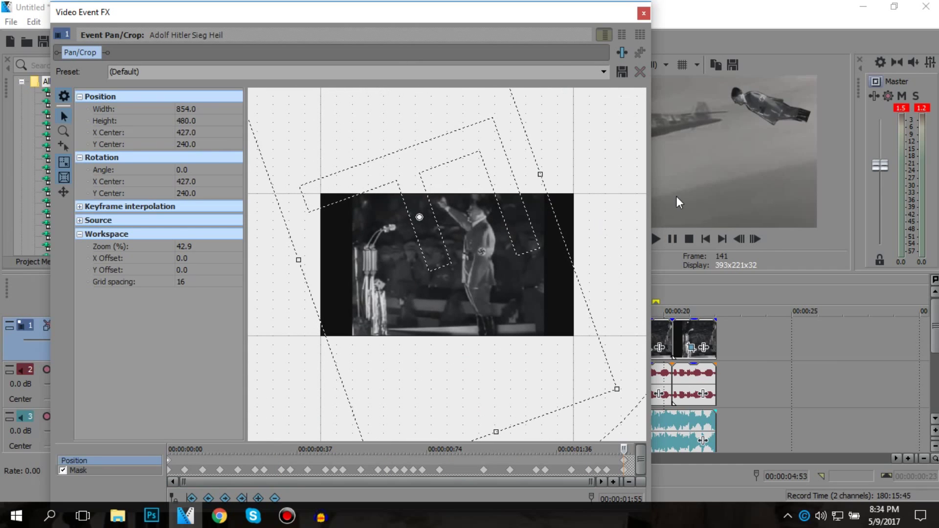
drag(533, 12, 101, 64)
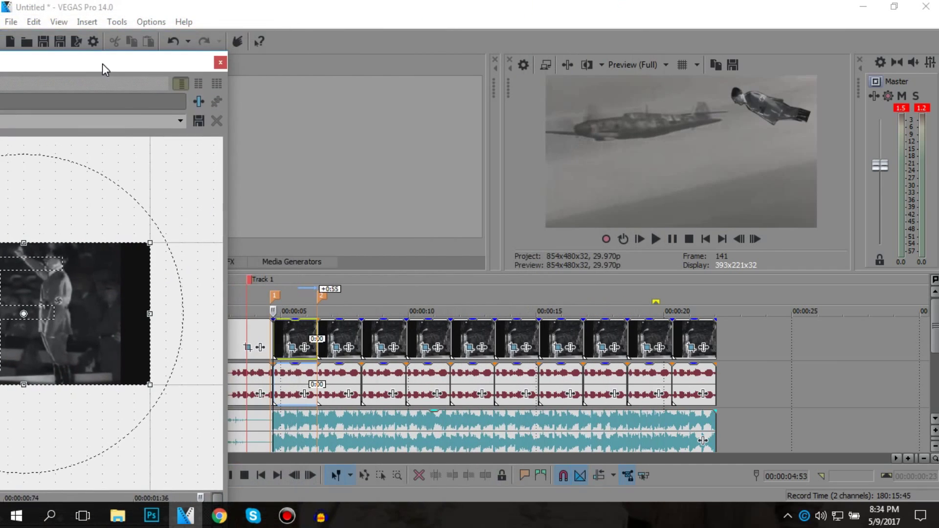
click(313, 336)
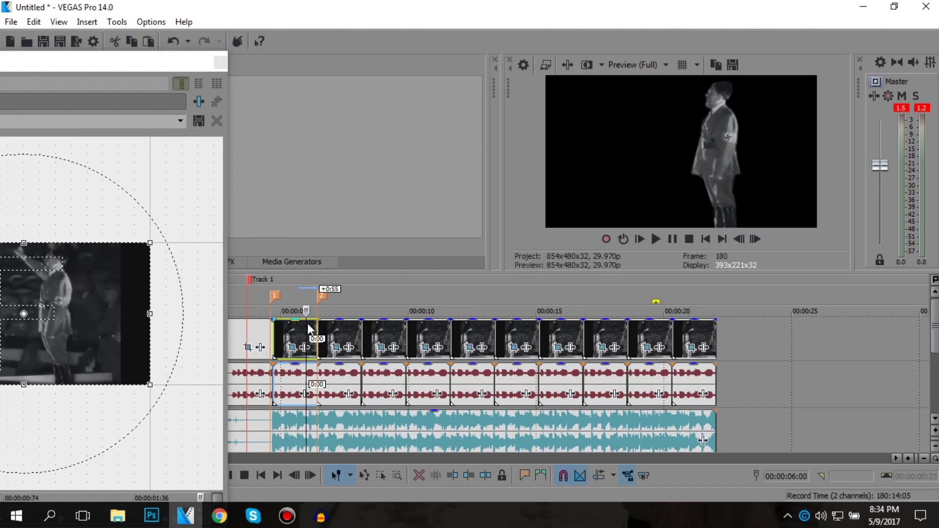
click(309, 328)
key(space)
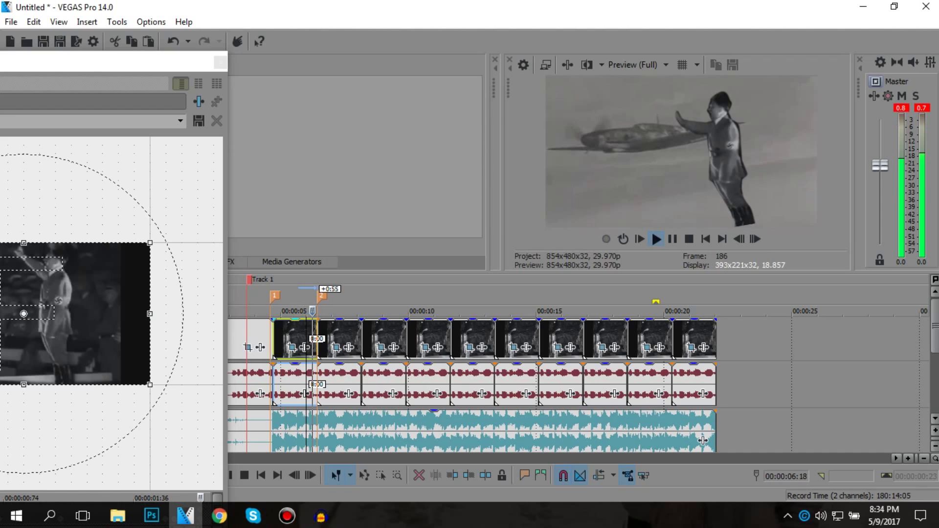
key(space)
- Rotate the figure's end-keyframe frame to about 75.5 degrees, centre it at about 568.0, 519.8, and close the Pan/Crop window
drag(156, 69, 464, 24)
drag(419, 271, 520, 293)
mouse_move(425, 295)
mouse_down()
mouse_move(470, 298)
mouse_move(439, 287)
mouse_up()
scroll(439, 287, down, 2)
drag(498, 314, 357, 350)
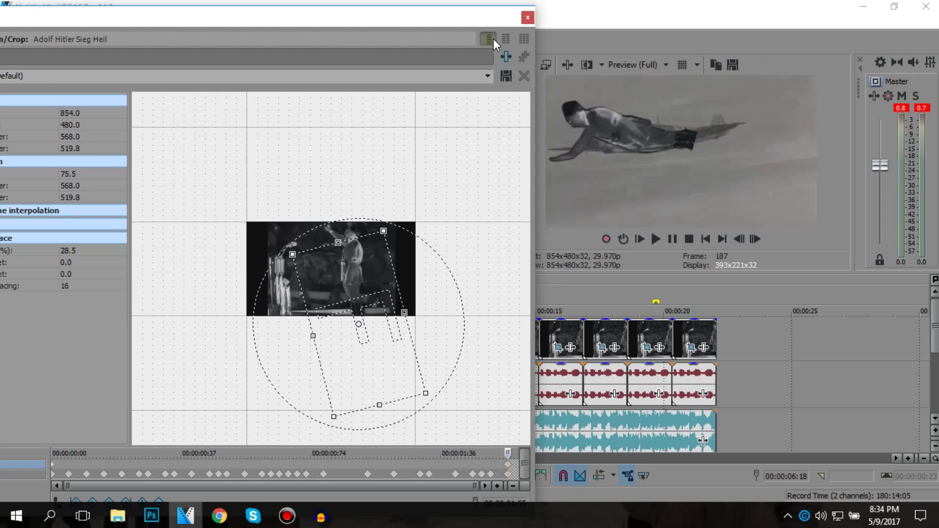
click(527, 18)
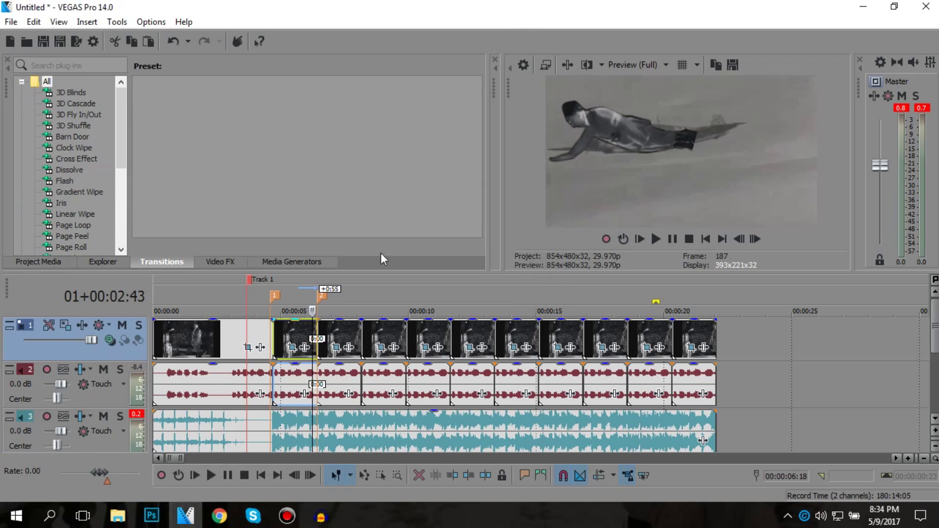
- Play the clip from marker 1 to check the masked figure's flying motion across the plane footage
click(273, 346)
key(space)
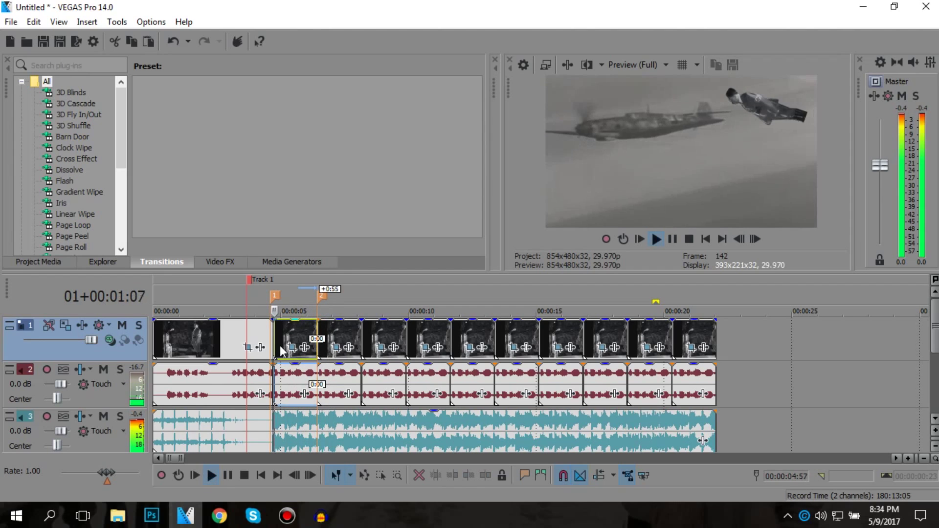
key(space)
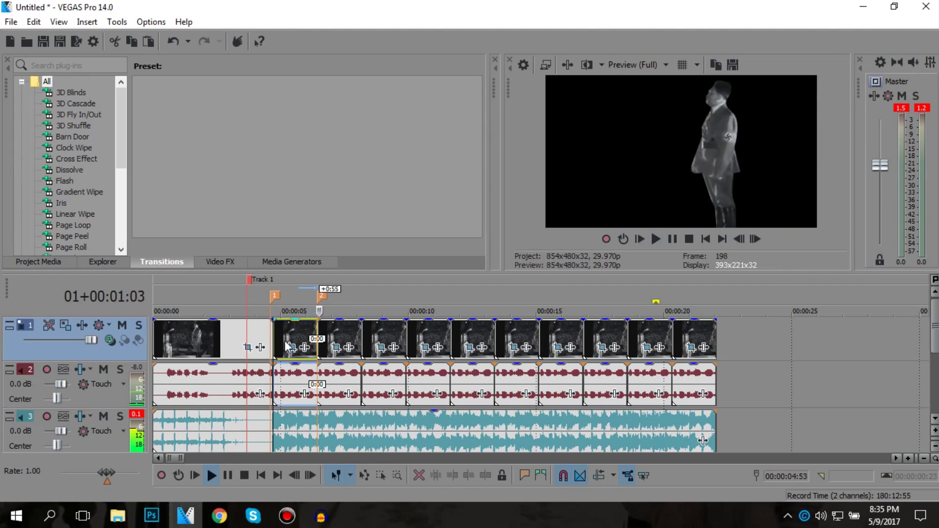
- Place the benito-musolini-wikipedia image from the Shooting Star folder on track 4, starting at marker 2 directly after the plane clip
click(321, 333)
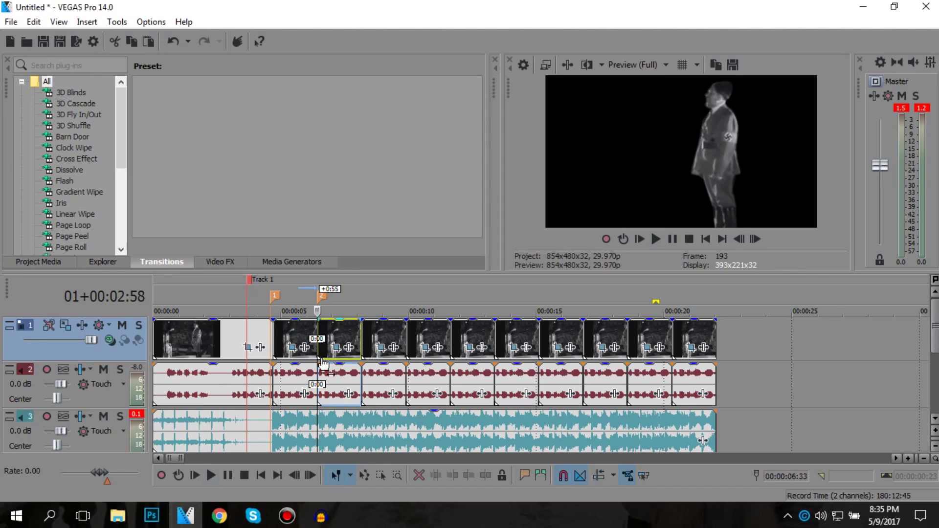
click(117, 516)
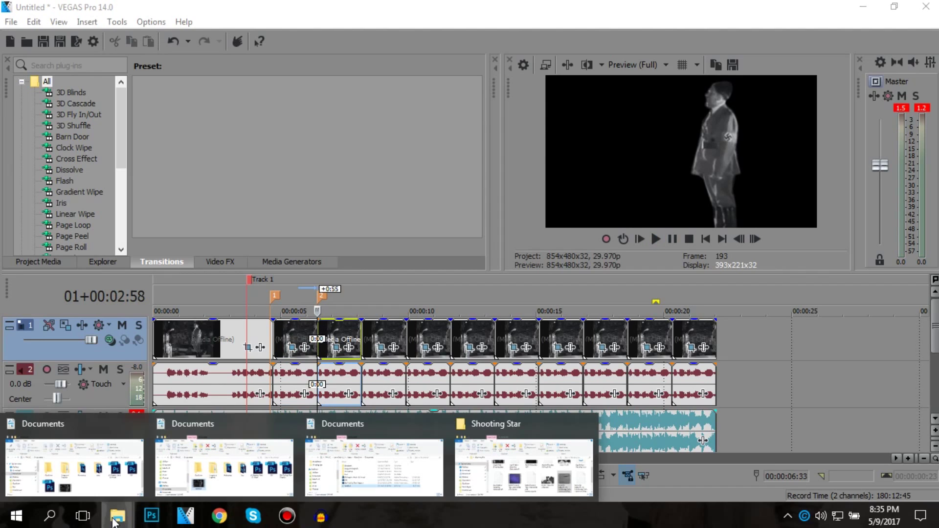
click(491, 467)
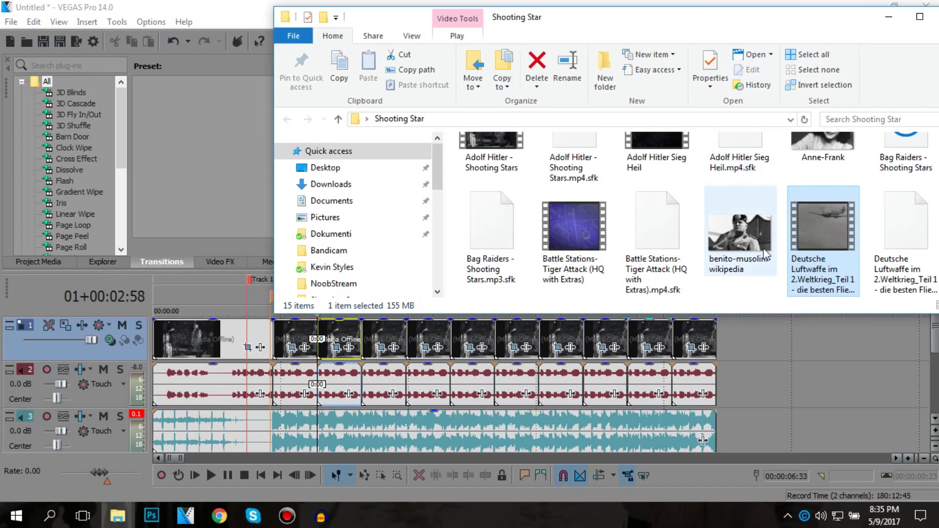
click(746, 237)
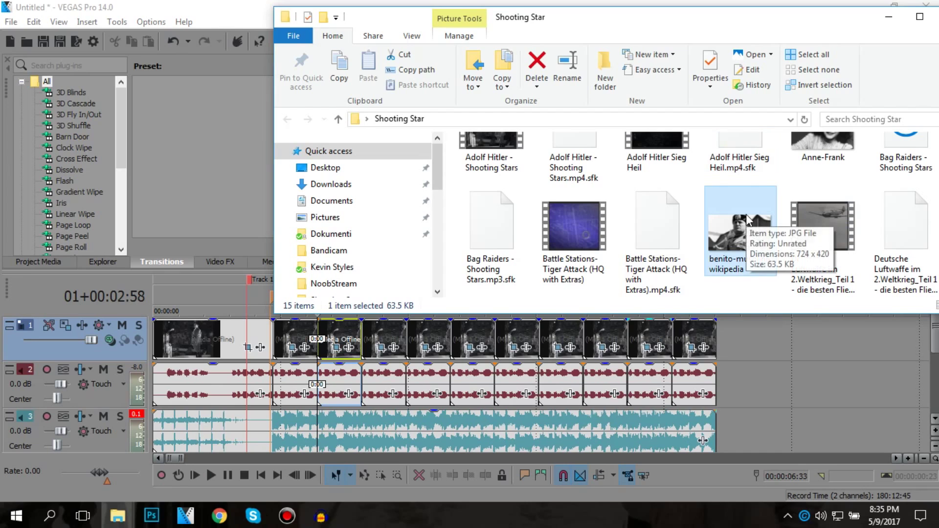
scroll(747, 219, down, 2)
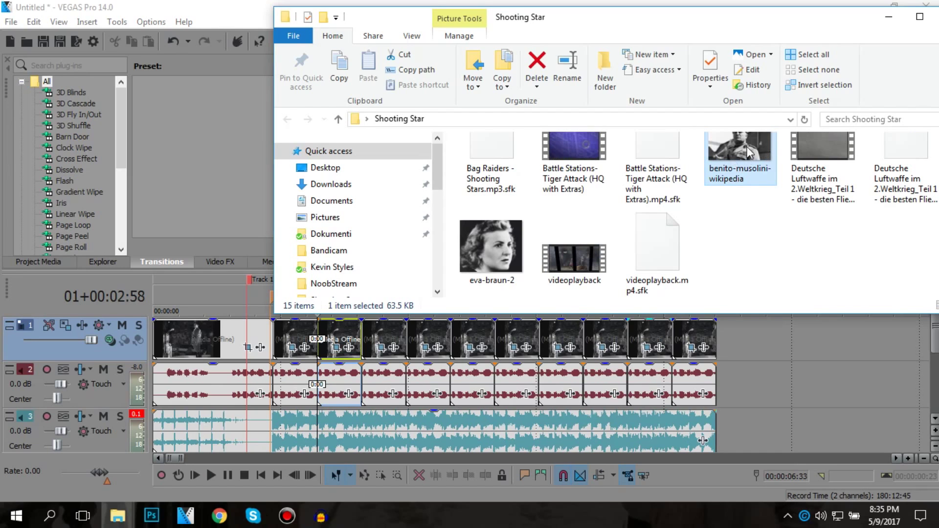
drag(752, 370, 620, 345)
scroll(398, 441, down, 3)
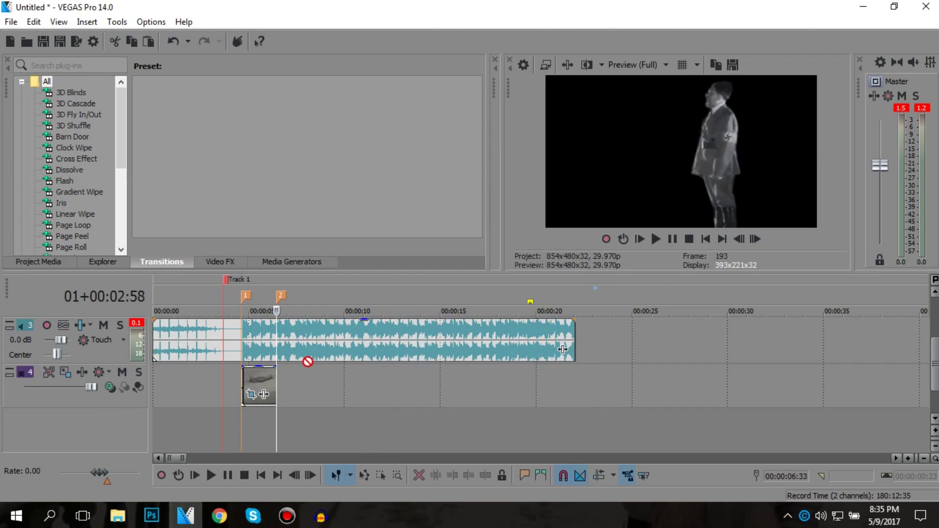
drag(304, 380, 303, 380)
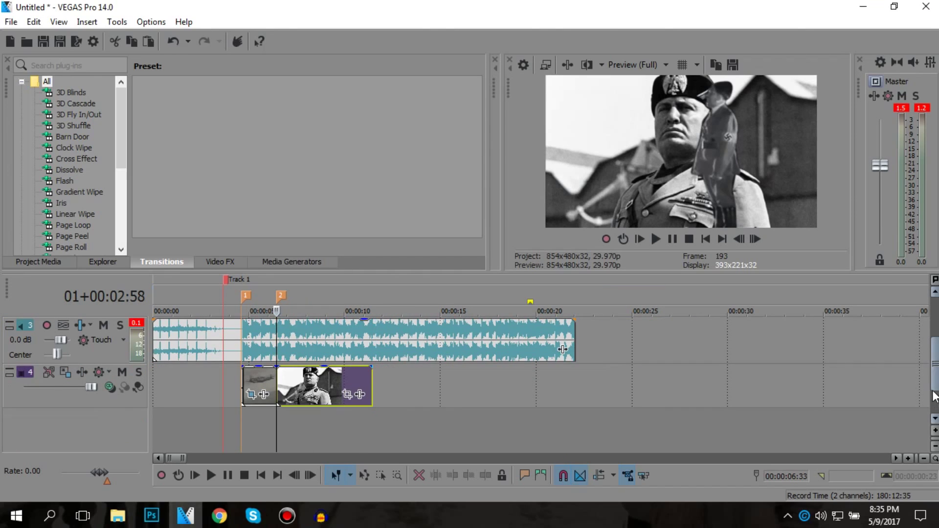
- Add marker 3 at the end of the second looped figure clip on track 1
drag(933, 351, 933, 313)
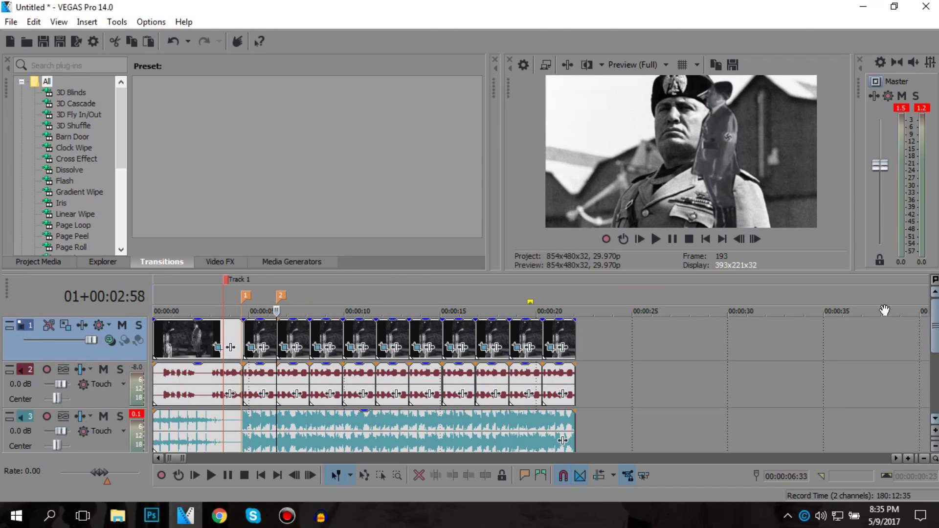
click(305, 325)
key(m)
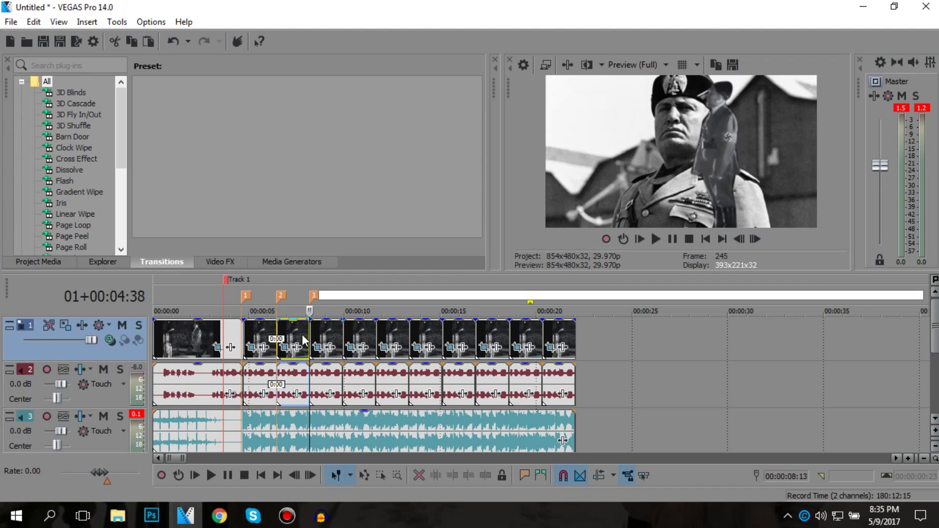
- Trim the end of the benito-musolini image on track 4 back to about 00:00:07:08, between markers 2 and 3
key(Return)
key(j)
drag(933, 302, 933, 360)
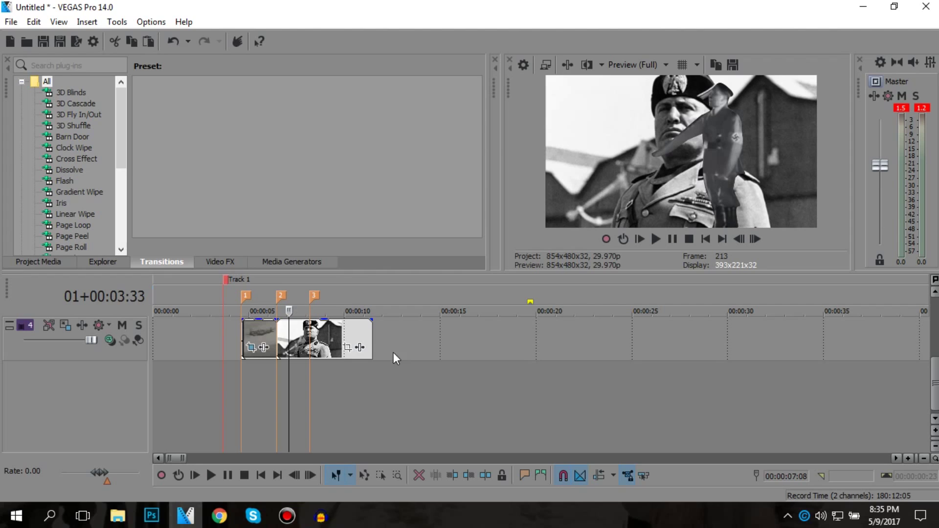
click(346, 333)
drag(310, 335, 289, 336)
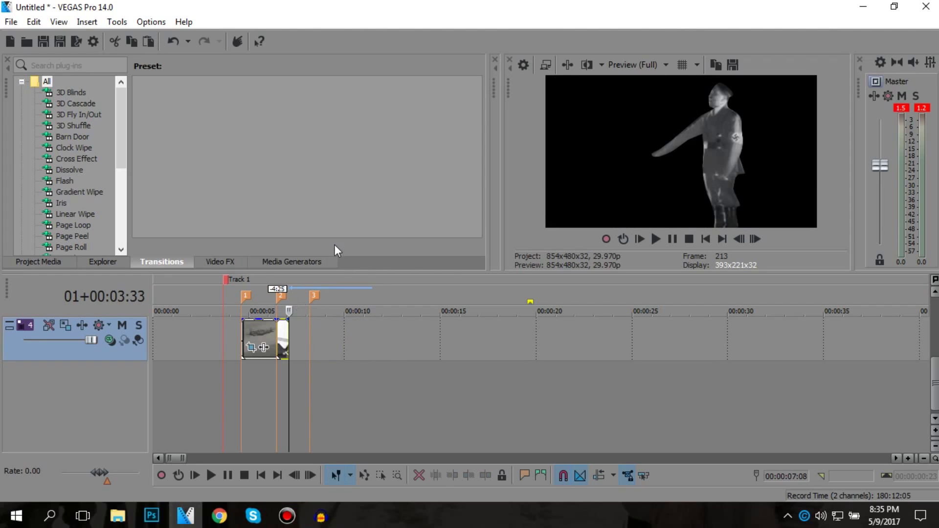
- Place the eva-braun-2 image from the Shooting Star folder on track 4 directly after the benito-musolini image and shorten it
drag(474, 6, 401, 46)
click(886, 254)
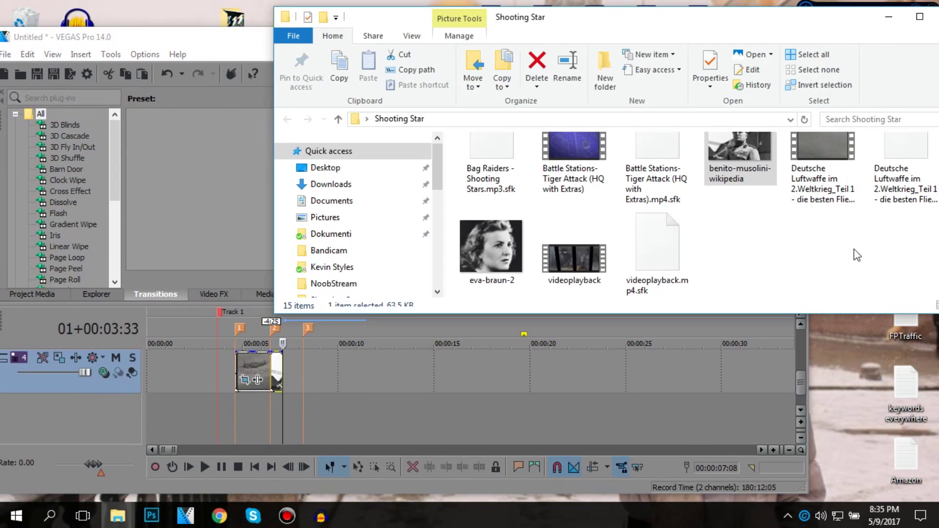
drag(515, 222, 309, 421)
drag(328, 372, 330, 371)
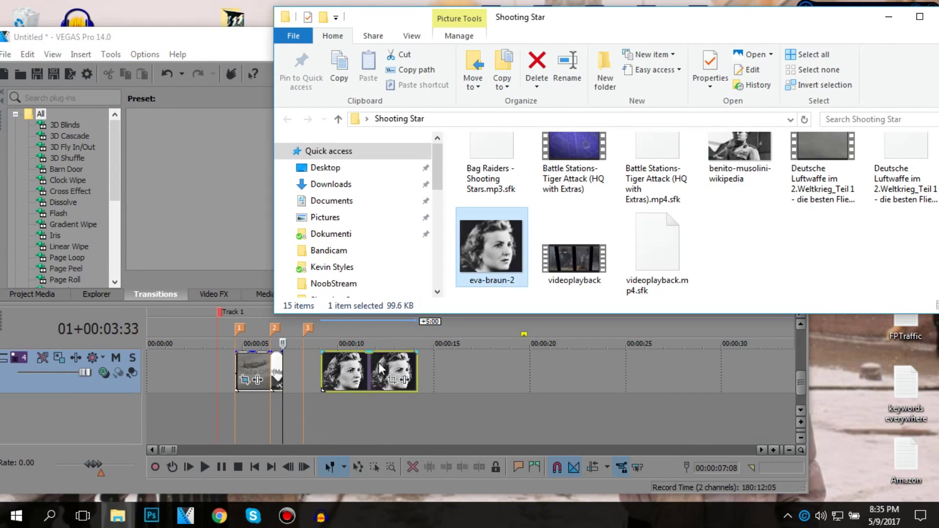
click(415, 366)
drag(416, 366, 292, 356)
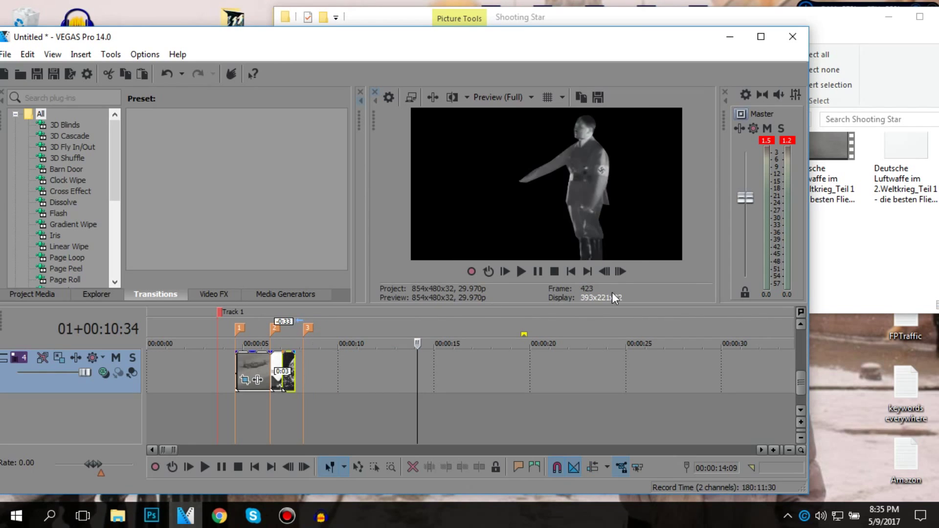
- Place the Anne-Frank image from the Shooting Star folder directly after eva-braun-2 on track 4 and trim its end to marker 3
click(836, 283)
click(808, 188)
drag(467, 316, 312, 371)
drag(404, 367, 319, 362)
scroll(322, 361, up, 3)
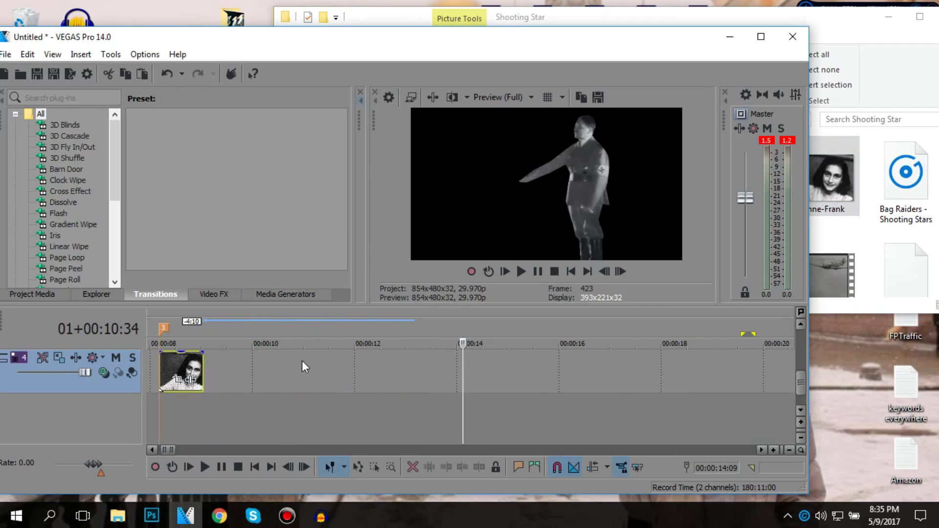
drag(240, 365, 231, 361)
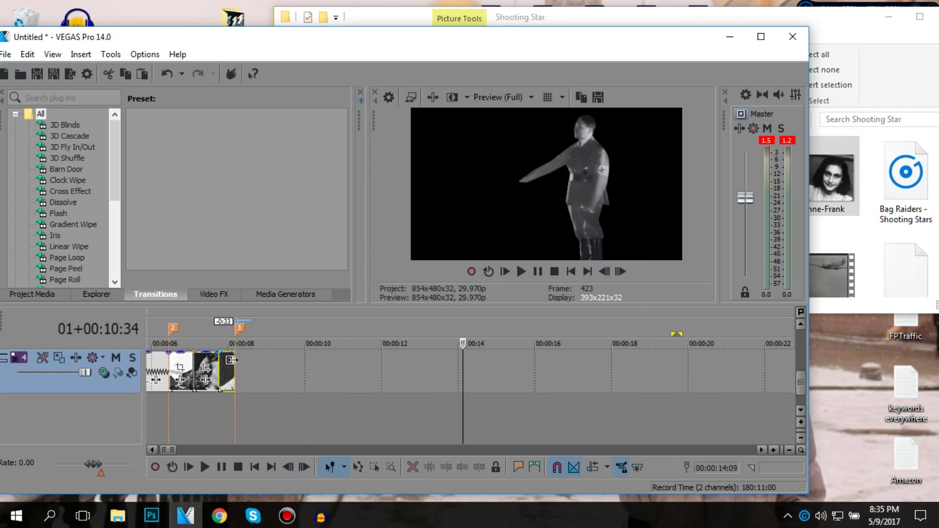
- Set the Anne-Frank image's properties to Disable resample and turn off Maintain aspect ratio
click(201, 359)
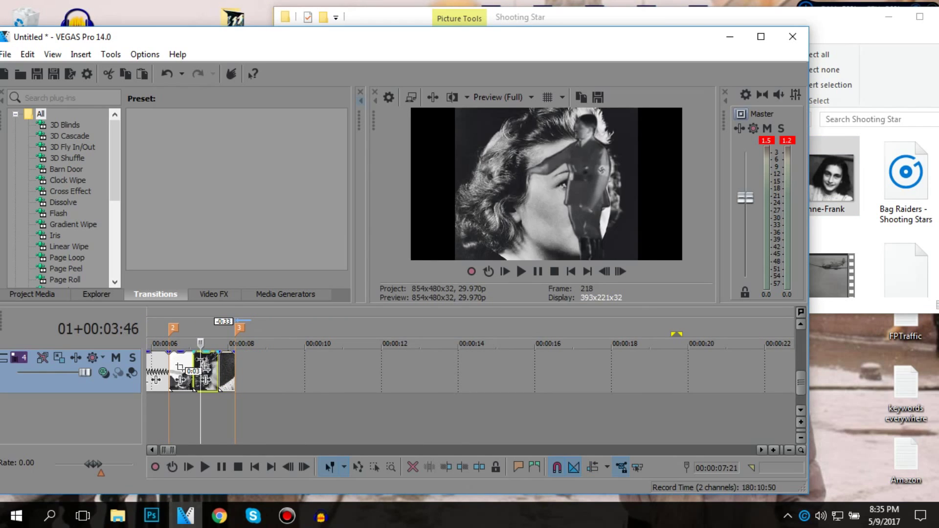
right_click(225, 363)
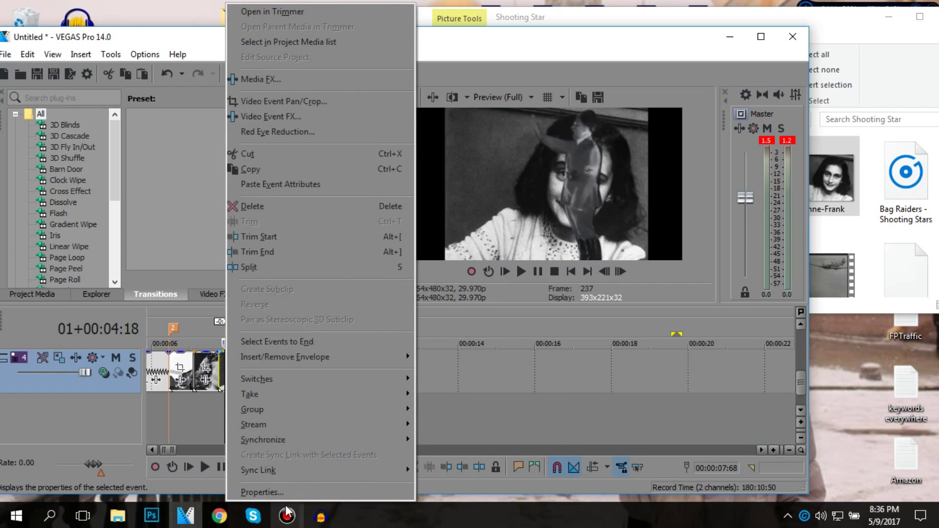
click(278, 492)
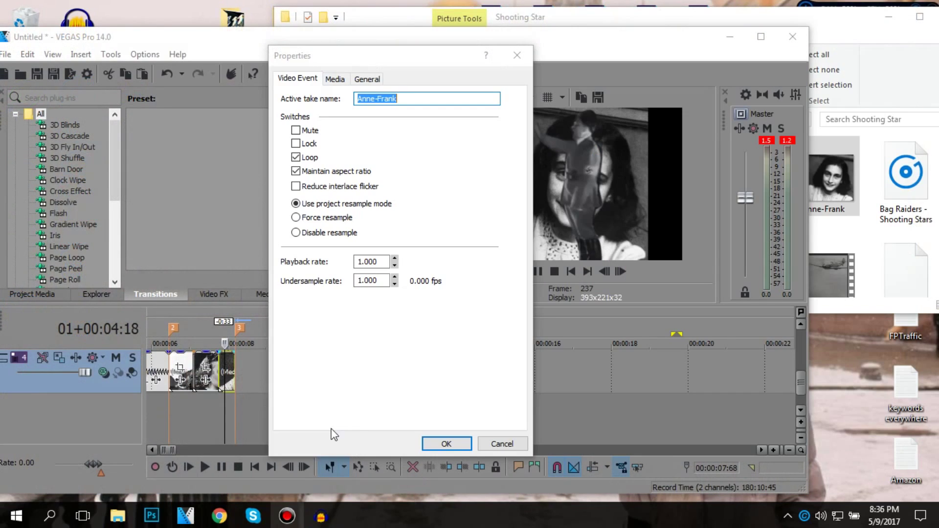
click(345, 234)
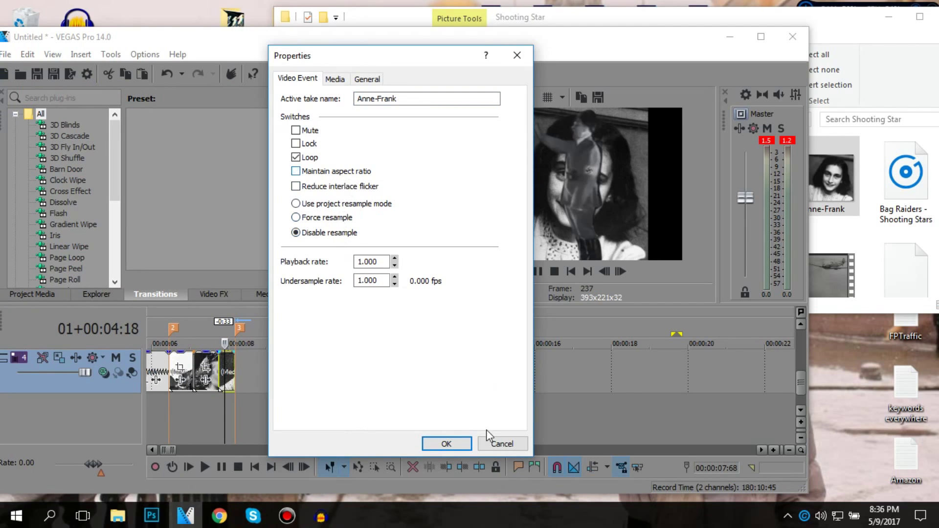
click(448, 444)
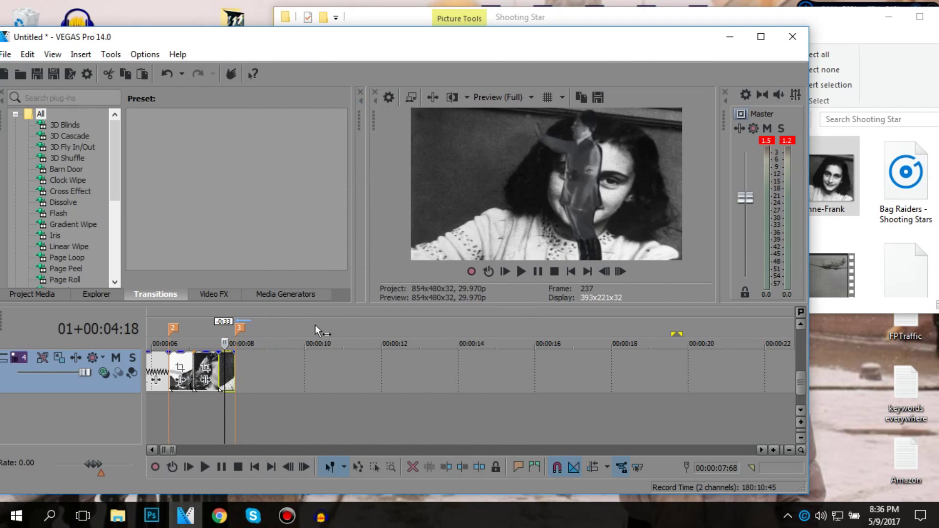
- Move the cut between eva-braun-2 and Anne-Frank slightly earlier, and set eva-braun-2 to Disable resample with Maintain aspect ratio off
click(181, 386)
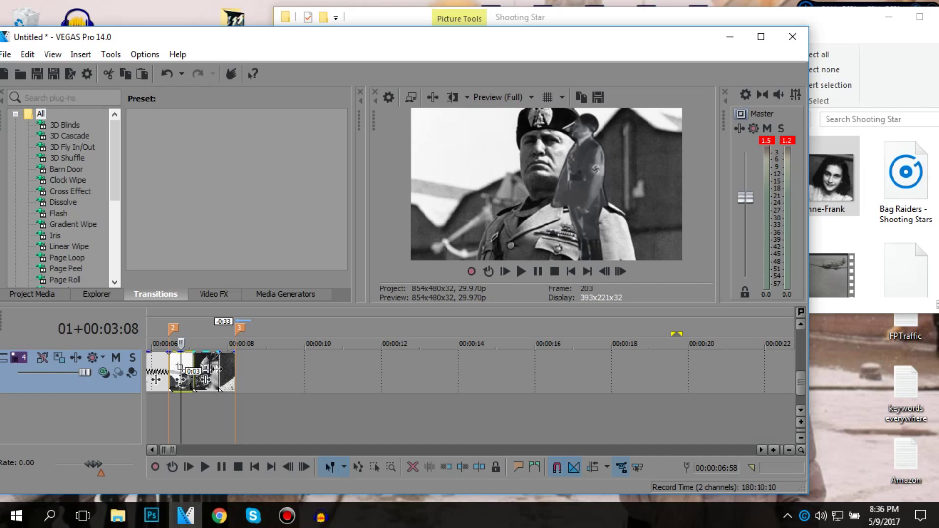
mouse_move(215, 368)
mouse_down()
mouse_move(223, 368)
mouse_move(212, 370)
mouse_move(209, 357)
mouse_up()
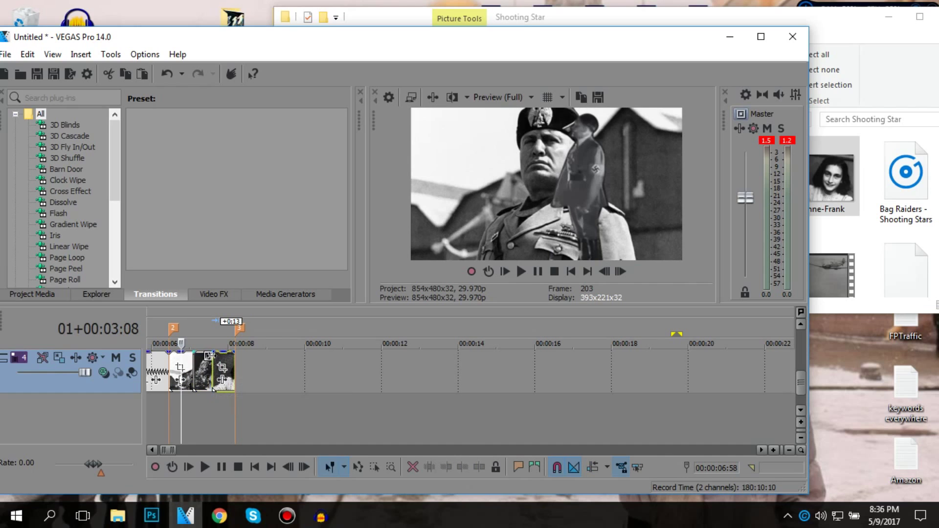
scroll(238, 368, up, 3)
right_click(510, 363)
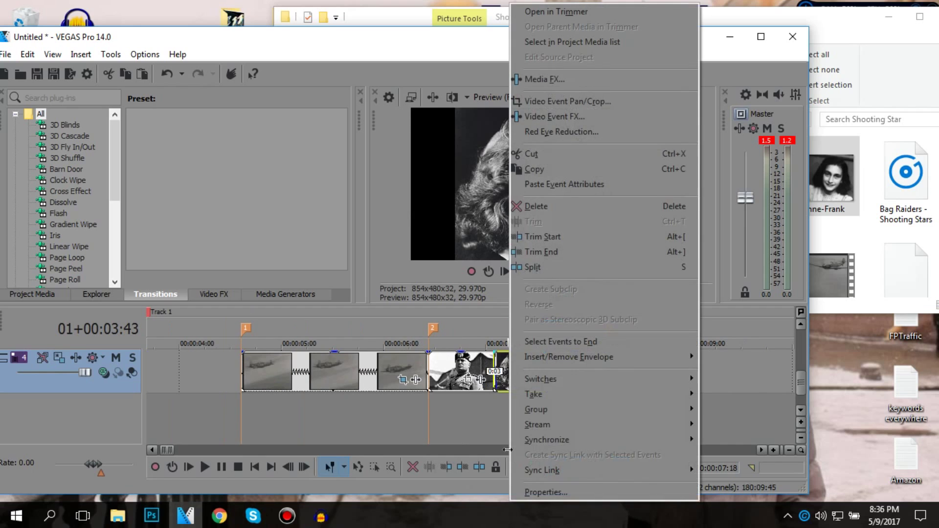
click(538, 495)
click(342, 233)
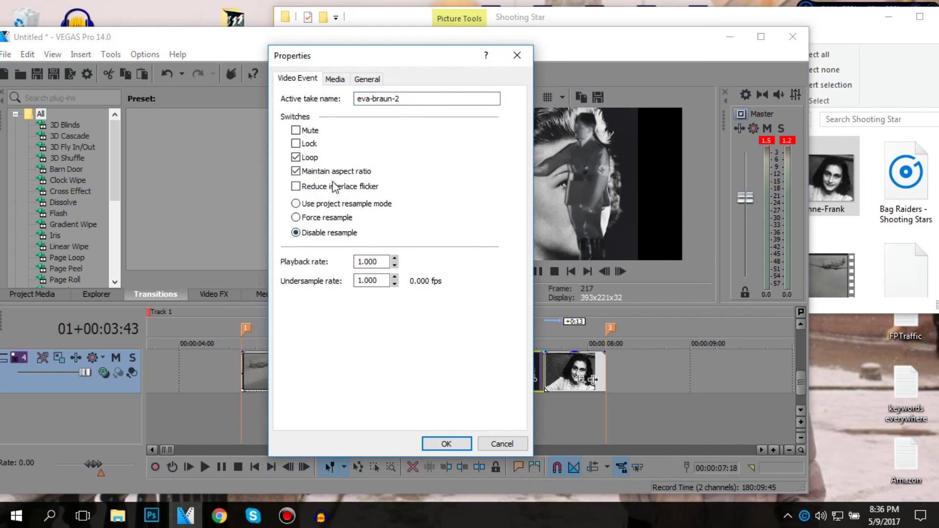
click(445, 443)
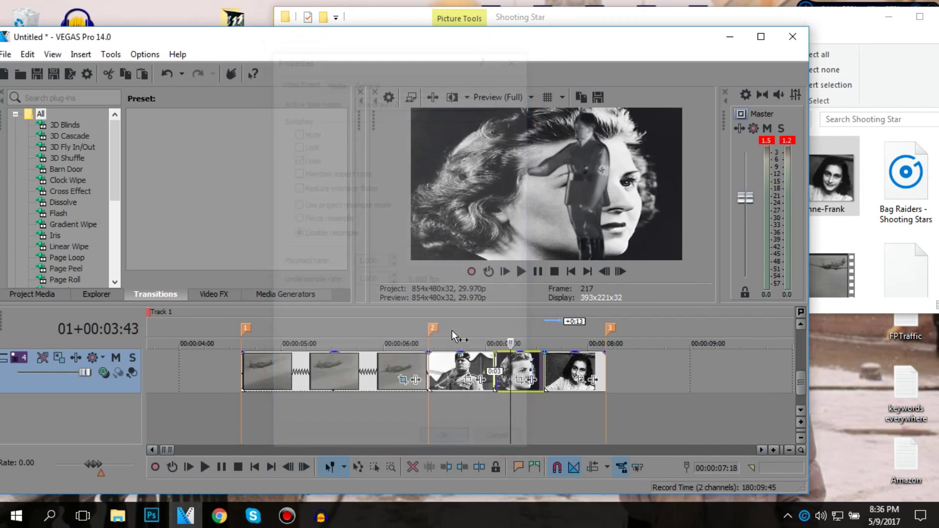
- In Pan/Crop for the track 1 figure clip between markers 2 and 3, rotate the frame to about 74.2 degrees and flip it horizontally
scroll(371, 312, down, 3)
click(397, 355)
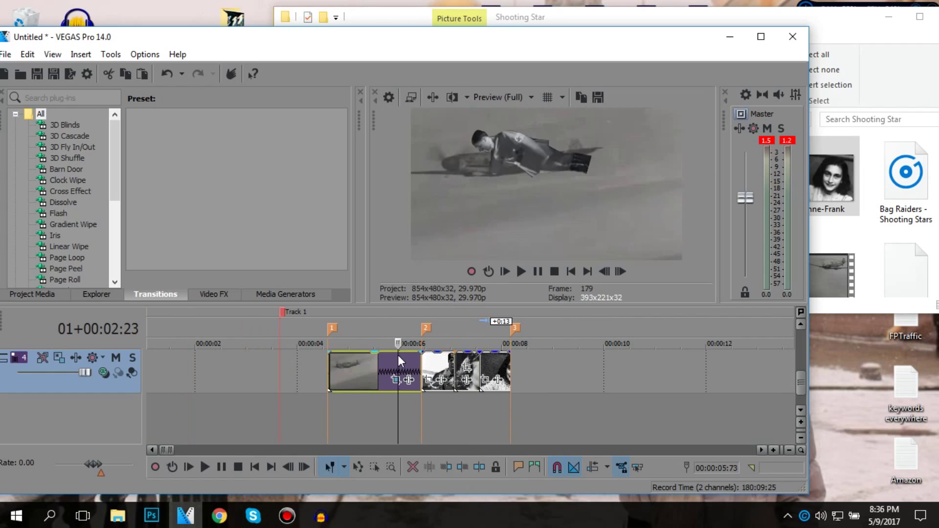
click(420, 364)
scroll(427, 362, down, 1)
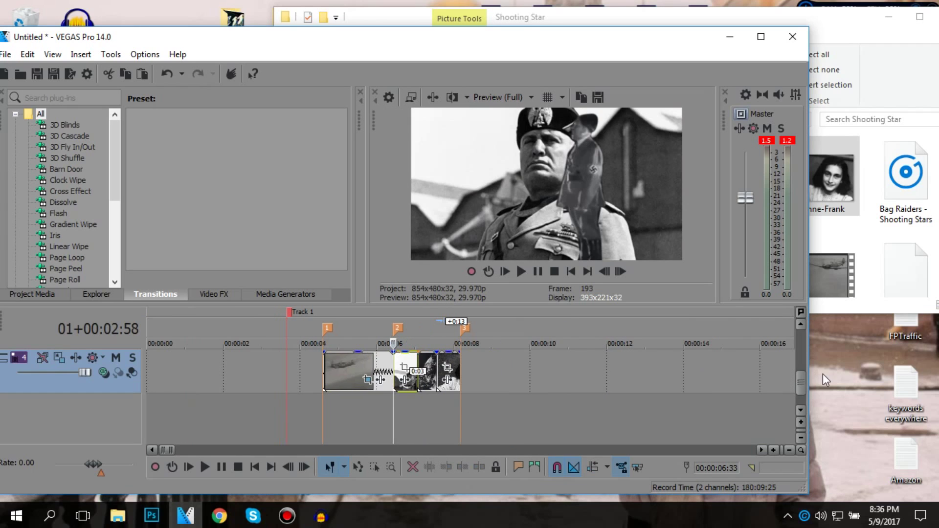
drag(805, 379, 802, 343)
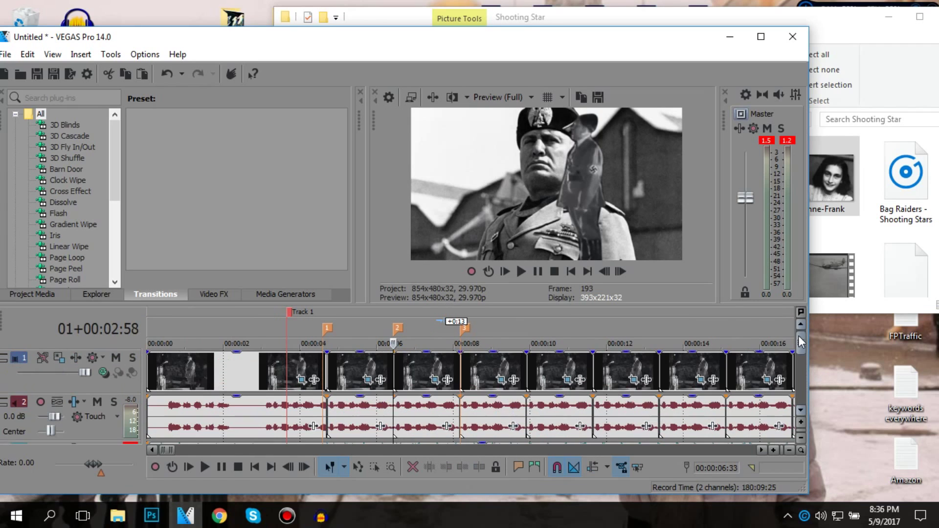
click(434, 380)
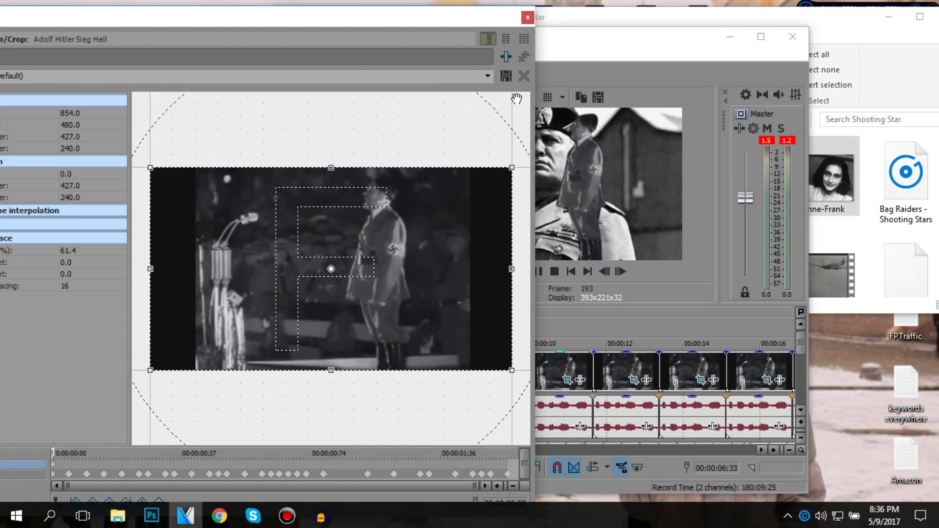
scroll(274, 354, down, 1)
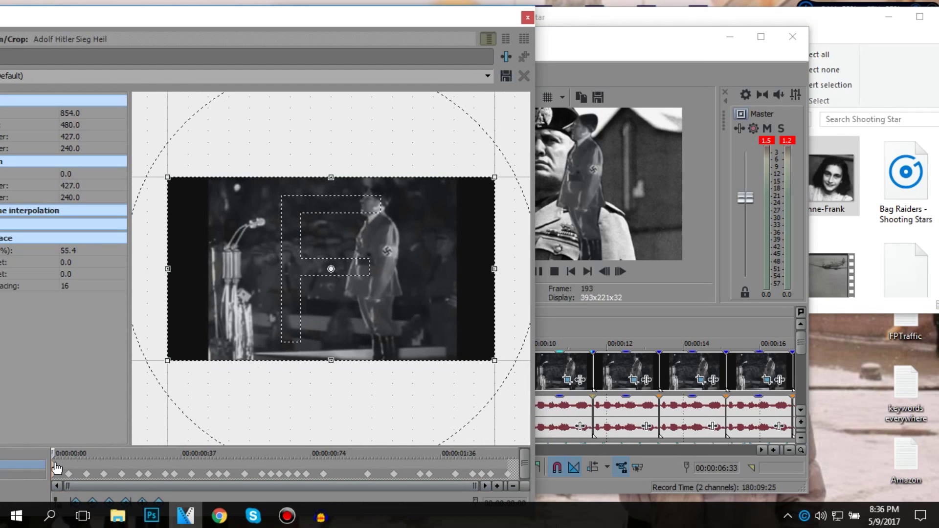
scroll(333, 289, down, 2)
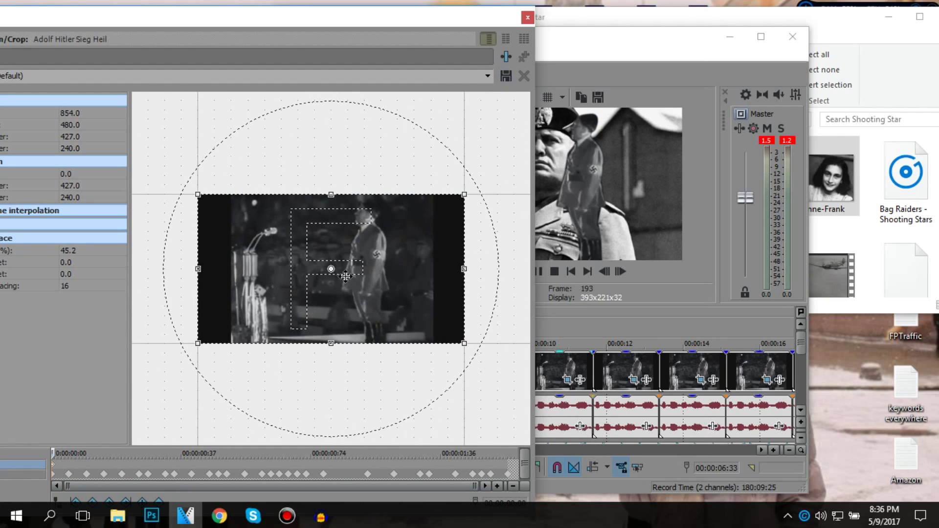
drag(467, 352, 271, 478)
right_click(266, 383)
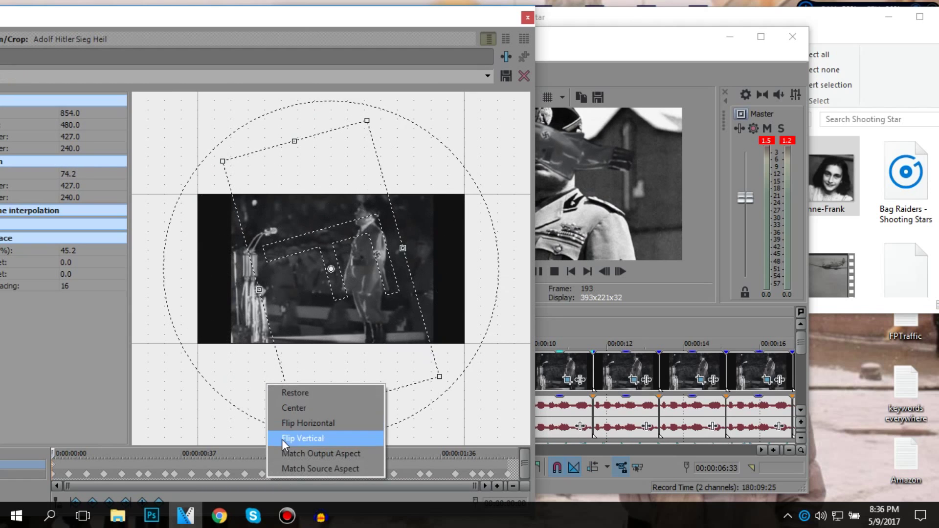
click(304, 424)
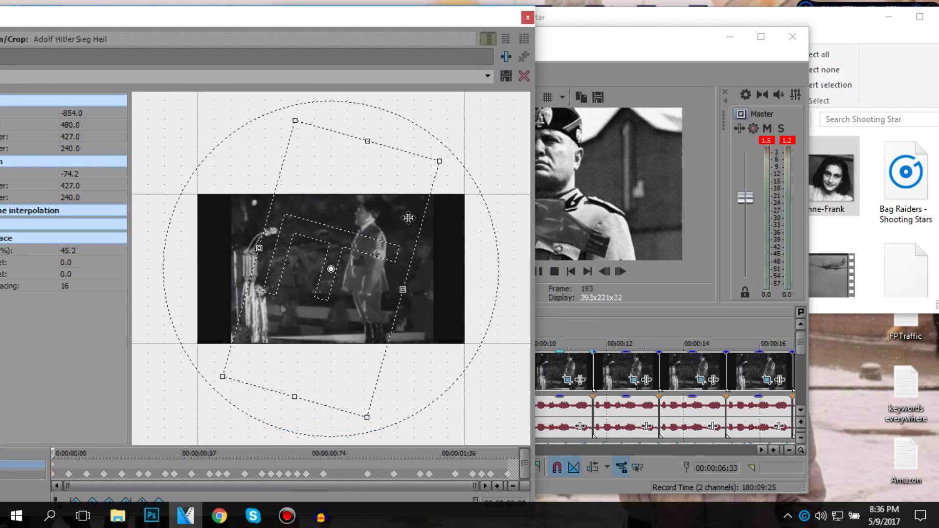
- Rotate and reposition the flipped frame so the figure leans diagonally beside the officer's shoulder in the benito-musolini image
drag(454, 160, 369, 361)
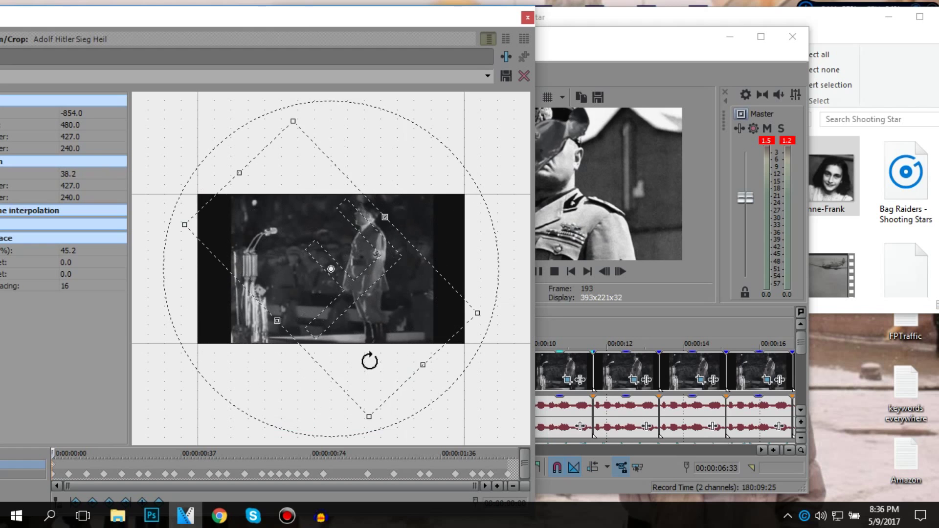
drag(351, 260, 307, 233)
drag(391, 19, 239, 11)
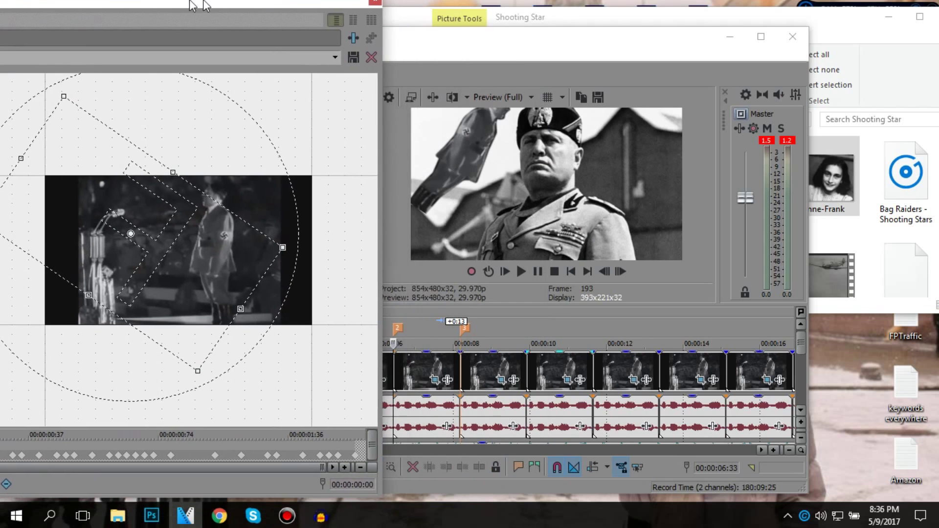
drag(193, 259, 224, 224)
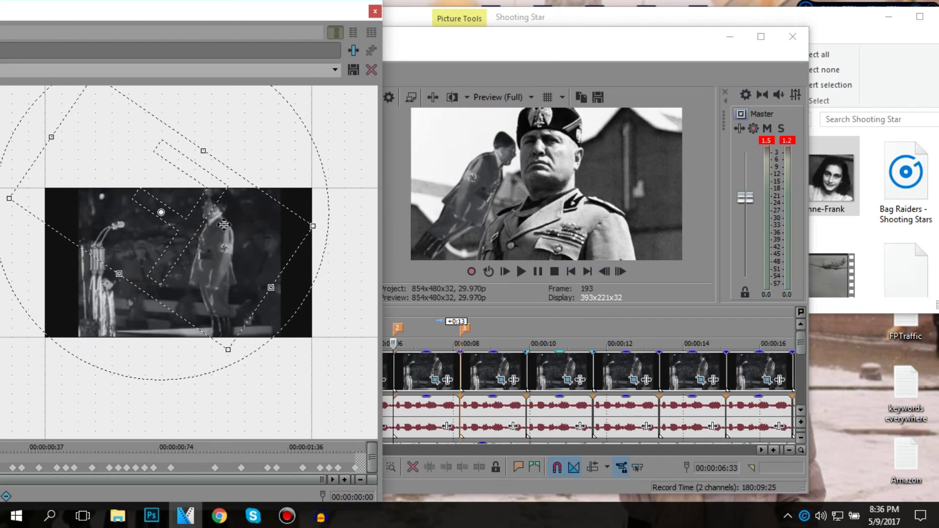
drag(241, 354, 246, 373)
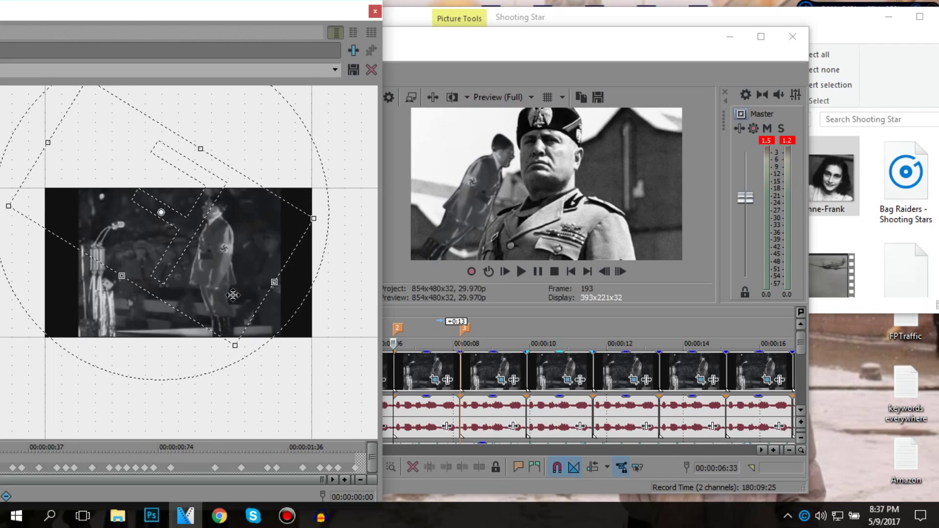
- Move and enlarge the Pan/Crop frame so the figure shrinks and sits beside the face in the Anne-Frank image, and close Pan/Crop
click(451, 366)
drag(221, 242, 270, 262)
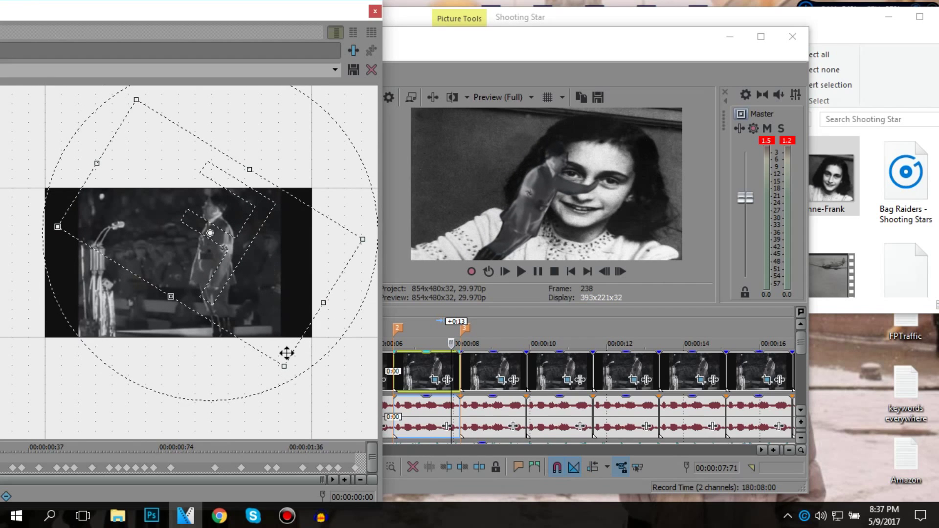
drag(282, 362, 306, 493)
drag(294, 355, 295, 356)
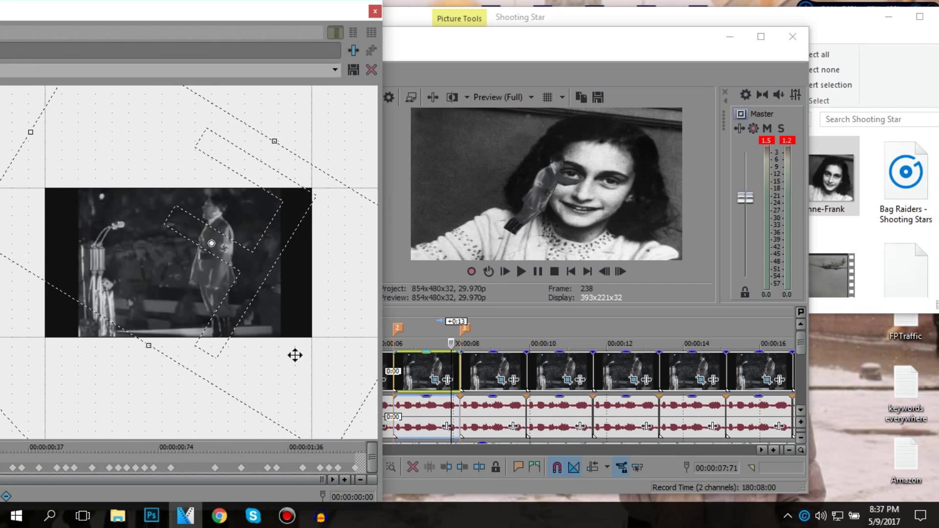
click(374, 11)
- Play the clip from marker 2 to check the figure's motion over the images
click(394, 374)
key(space)
key(space)
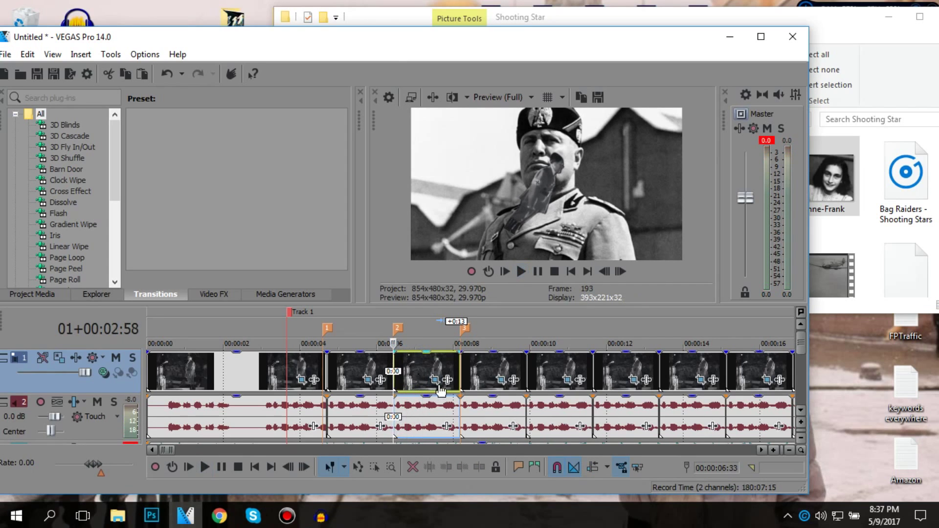
click(446, 381)
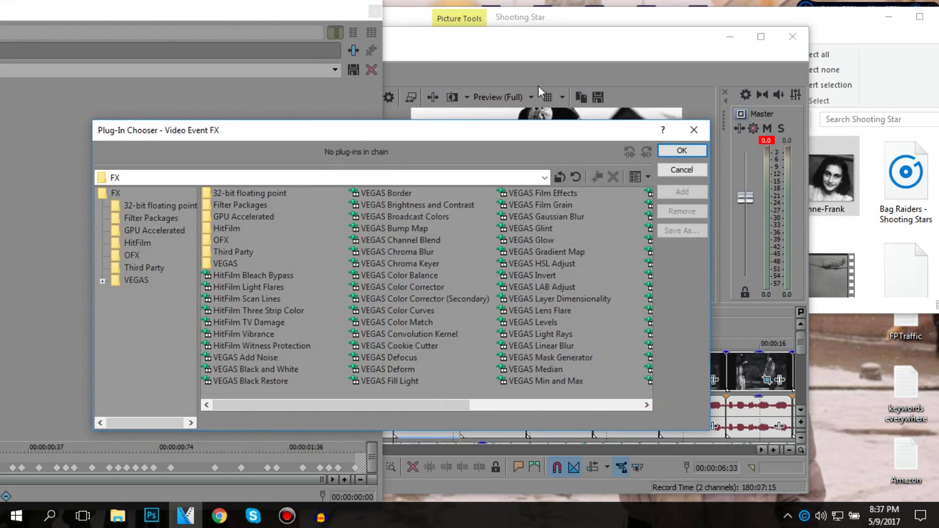
click(682, 150)
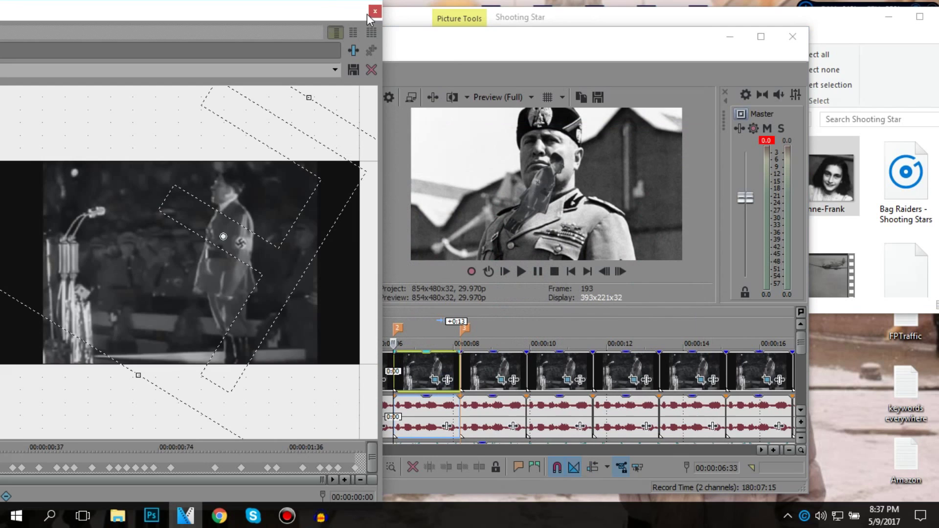
click(375, 10)
- Return the playhead to marker 2 and open Pan/Crop for the track 1 figure clip, with its whole frame in view
click(435, 380)
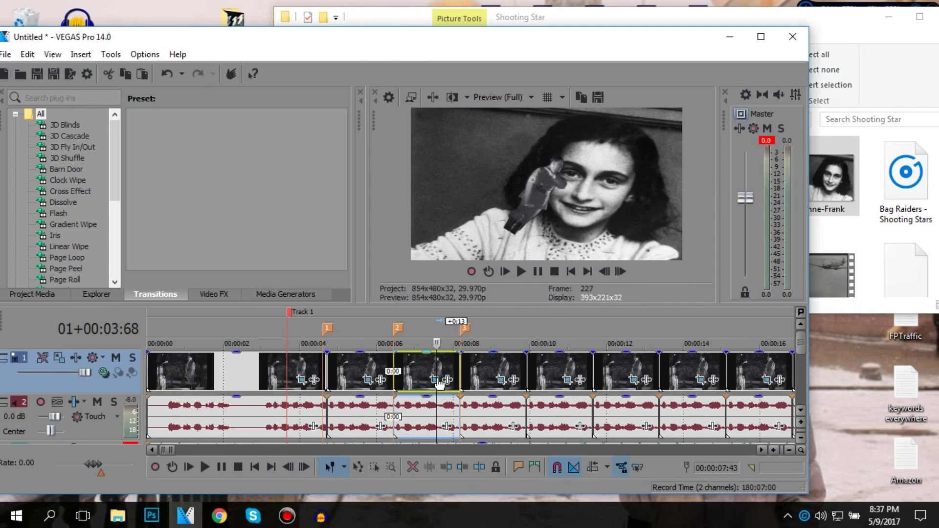
drag(437, 343, 394, 344)
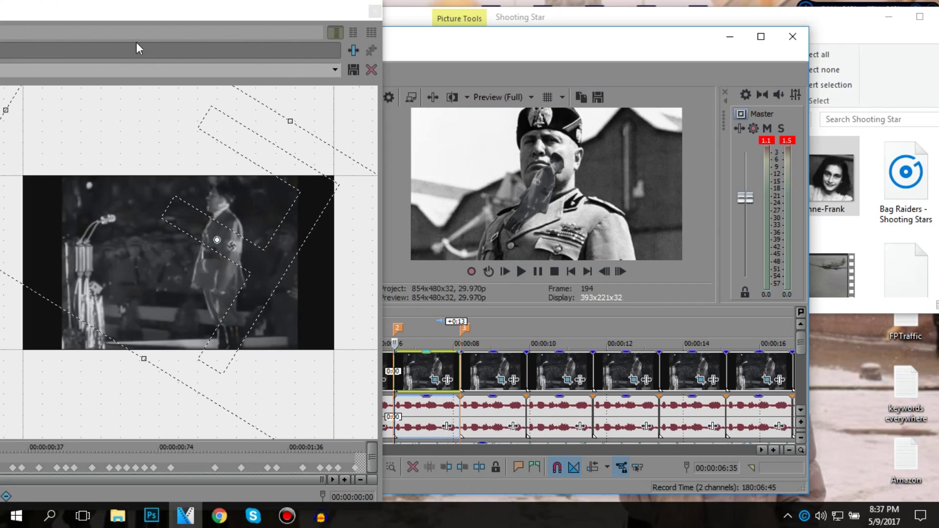
drag(144, 14, 308, 14)
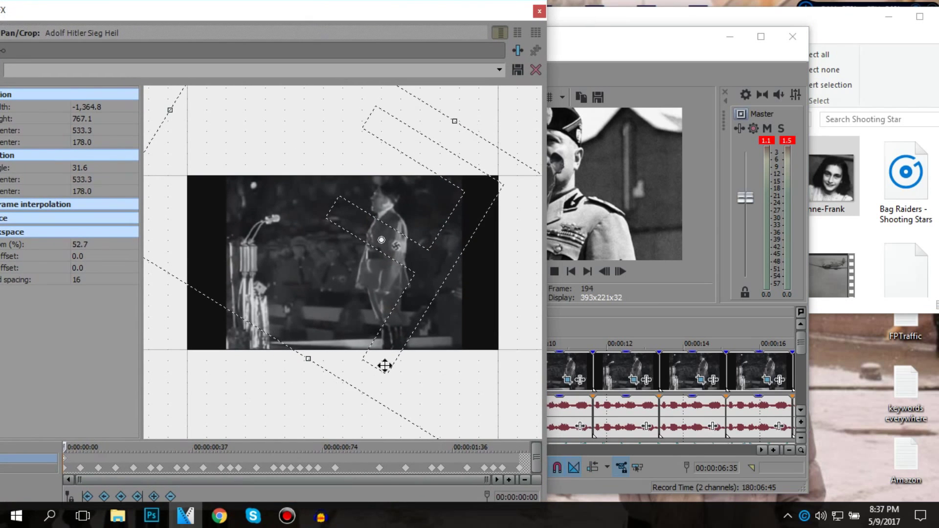
scroll(381, 298, down, 2)
drag(405, 19, 390, 18)
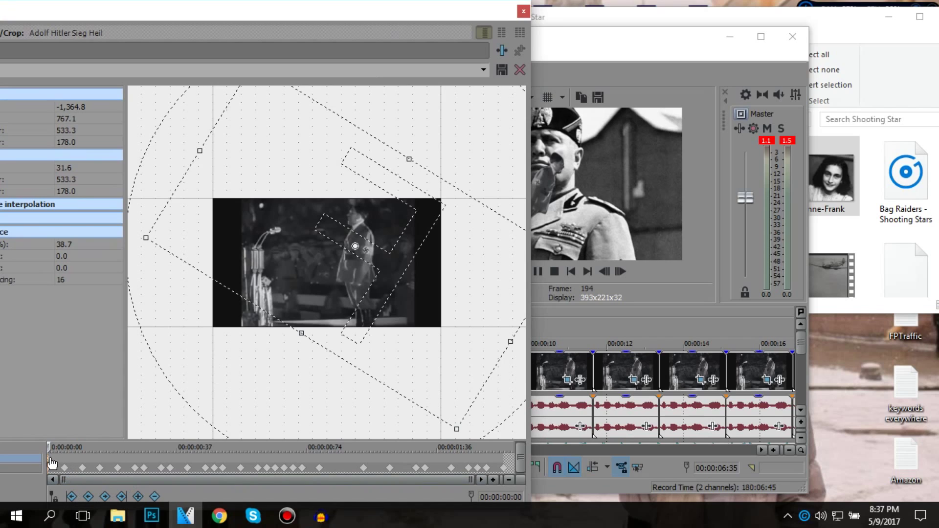
- Add a position keyframe at the end of the clip, keeping the current framing, and return to the first keyframe
click(504, 456)
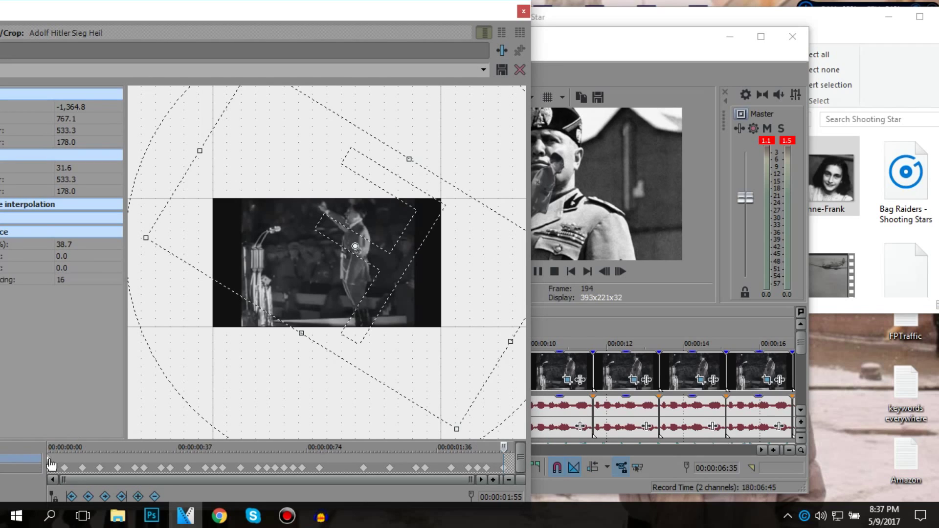
click(50, 463)
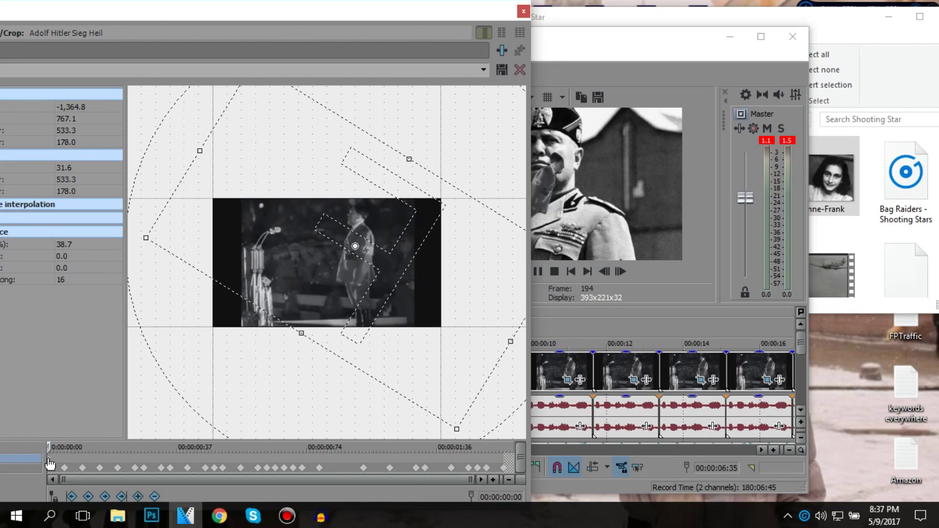
click(504, 456)
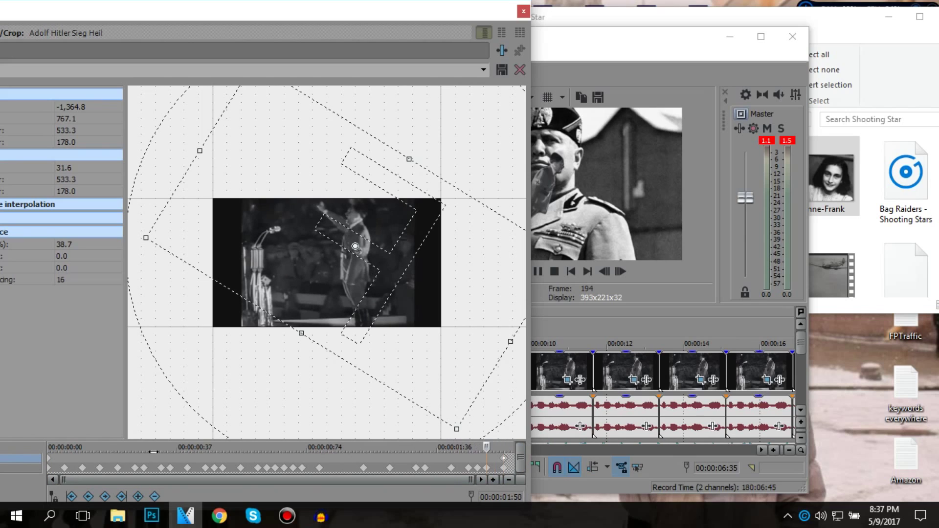
click(59, 458)
drag(39, 457, 39, 462)
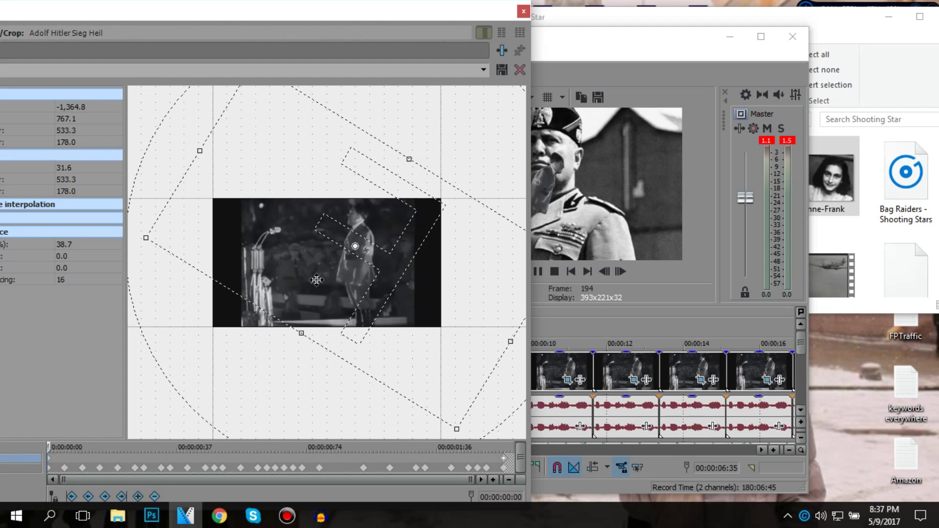
- At the clip start, shrink the frame to about 691.5 by 388.6, position the enlarged figure beside the officer's head, and close Pan/Crop
scroll(357, 200, down, 2)
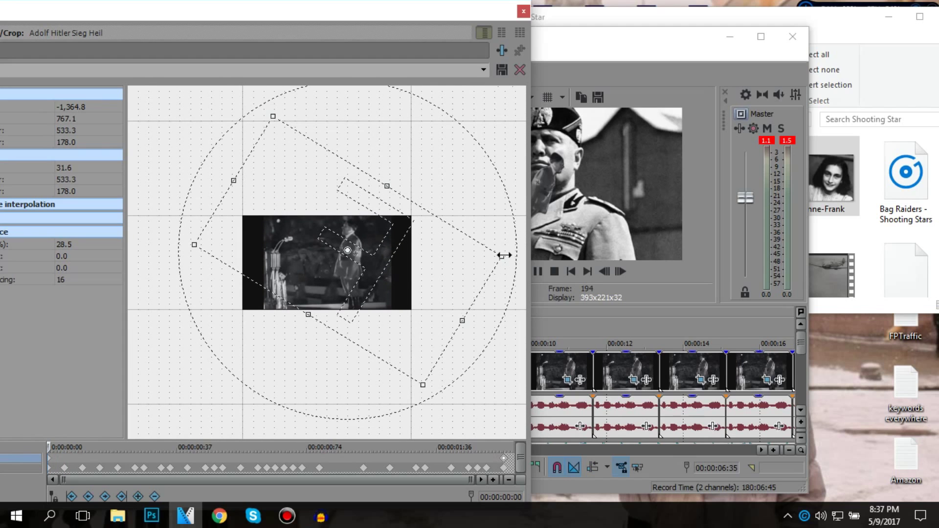
drag(505, 255, 310, 287)
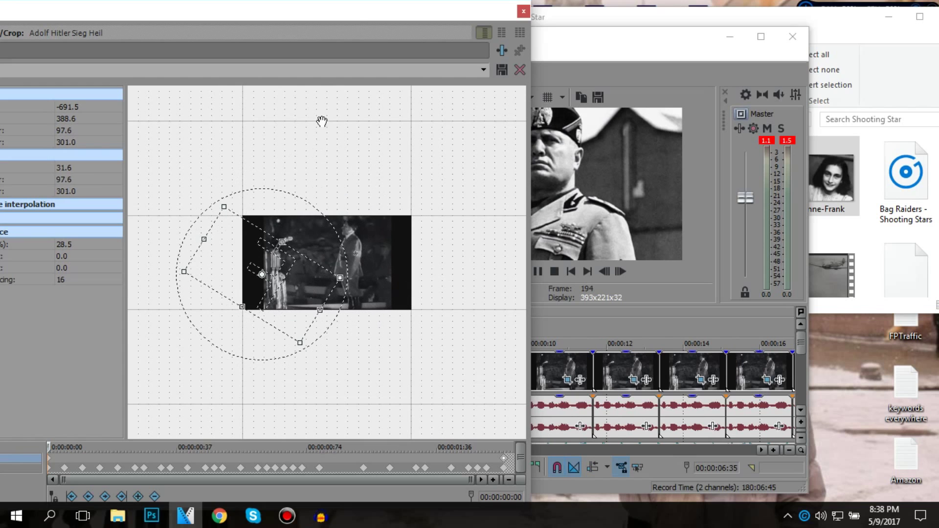
drag(351, 16, 220, 8)
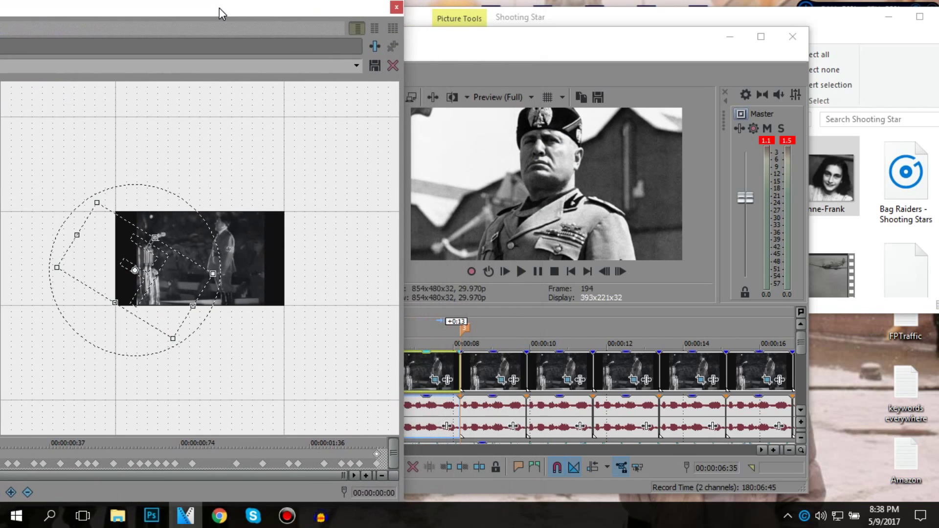
drag(185, 285, 208, 226)
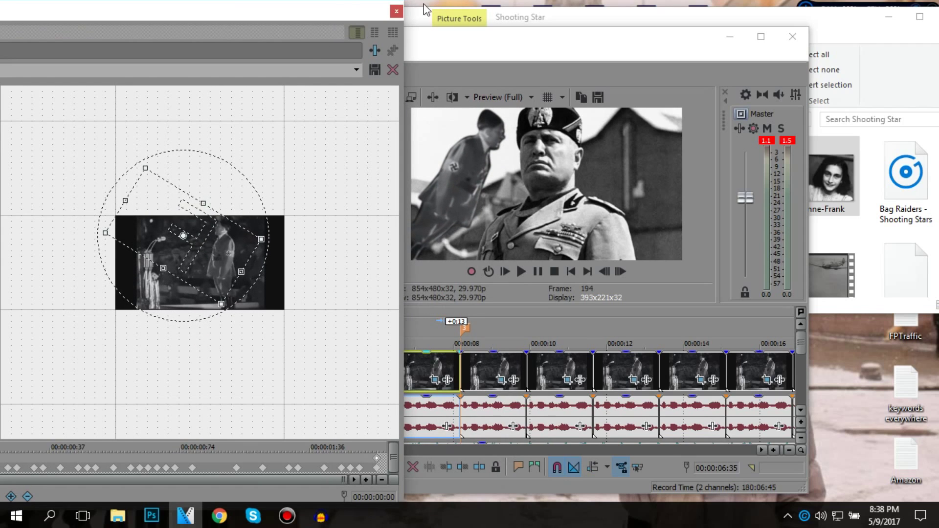
click(396, 11)
- Play the sequence from marker 2 and again from marker 1 to check the figure's motion against the backgrounds
key(space)
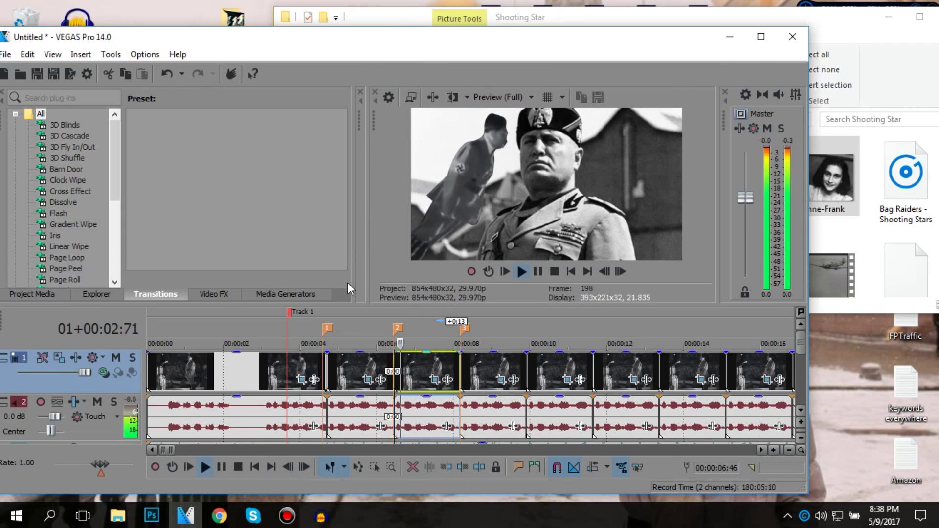
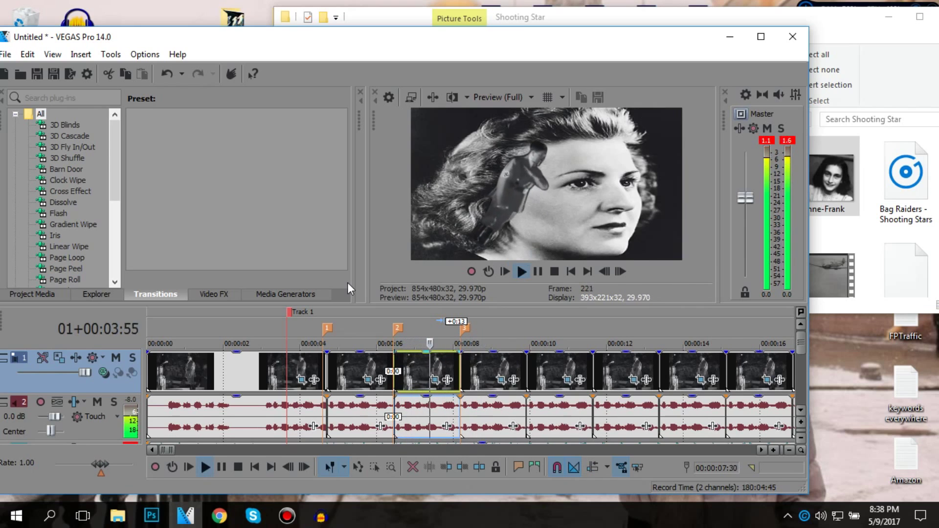
key(space)
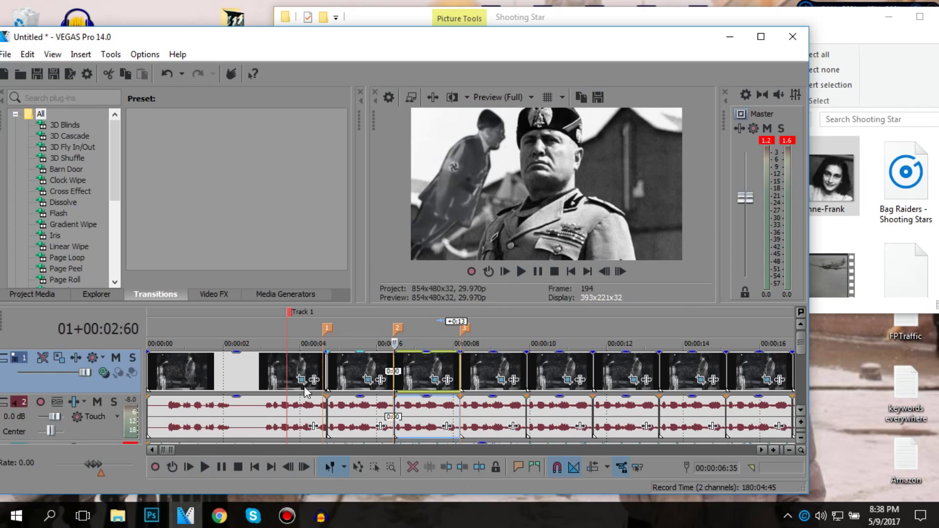
click(325, 374)
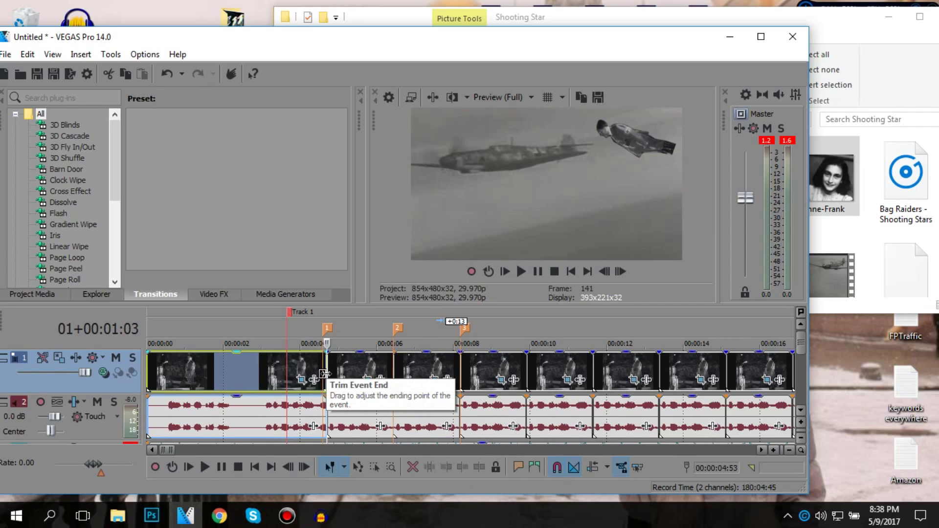
key(space)
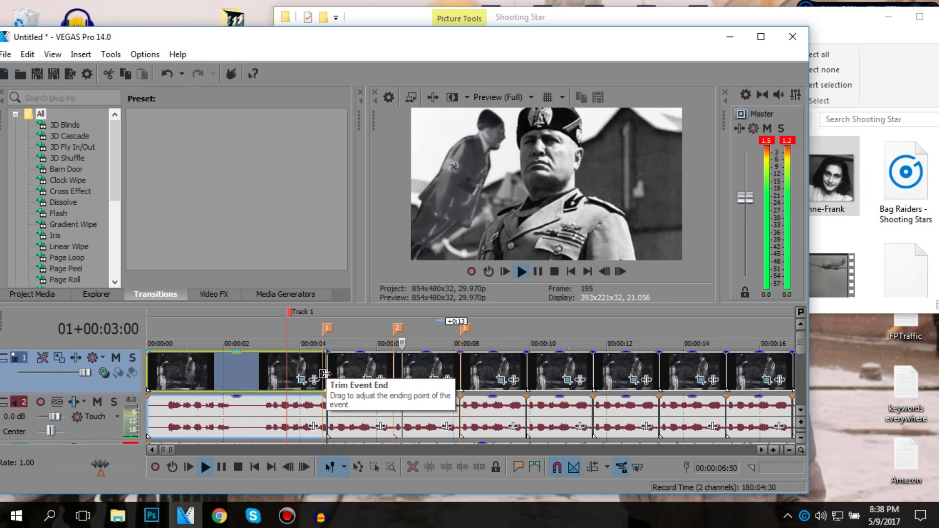
key(space)
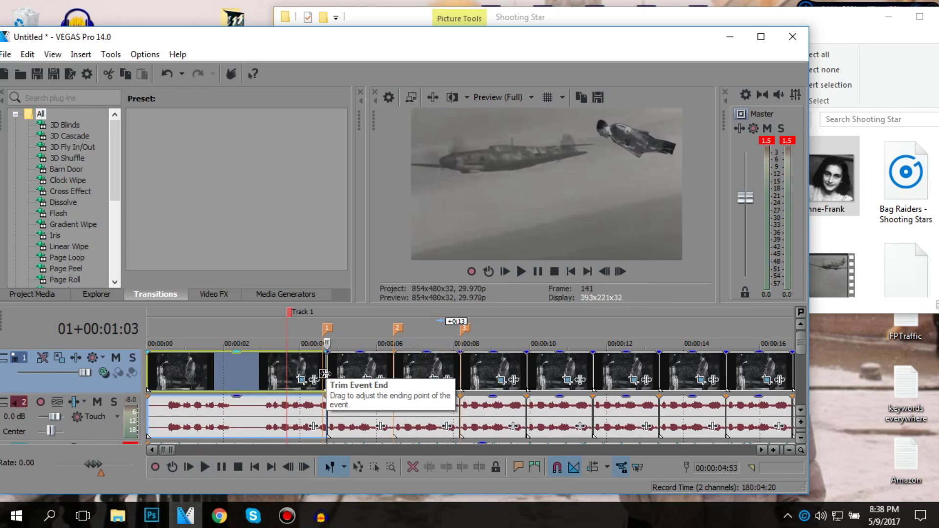
- Switch to File Explorer, open the Za klip folder in Downloads, and select the Harry Potter and the Philosopher's Stone video
click(755, 19)
scroll(632, 262, down, 1)
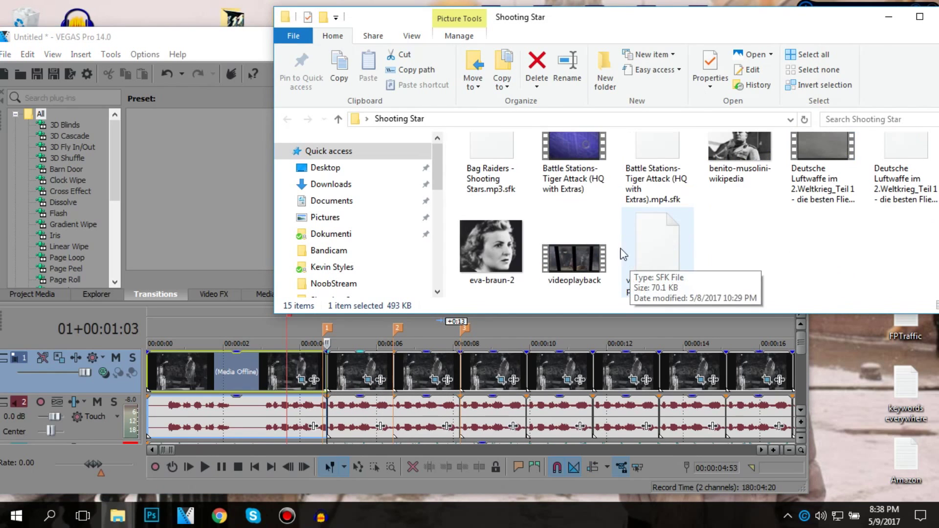
click(313, 185)
click(483, 179)
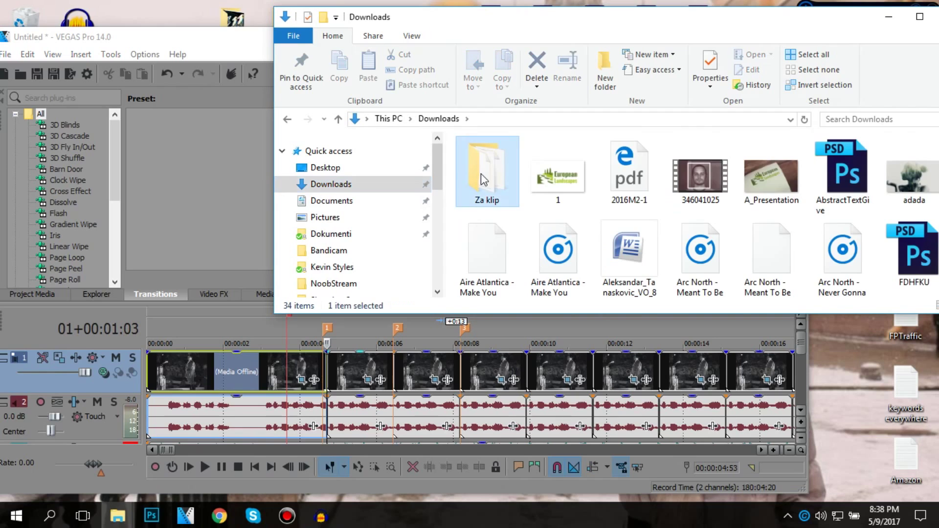
double_click(481, 176)
click(636, 188)
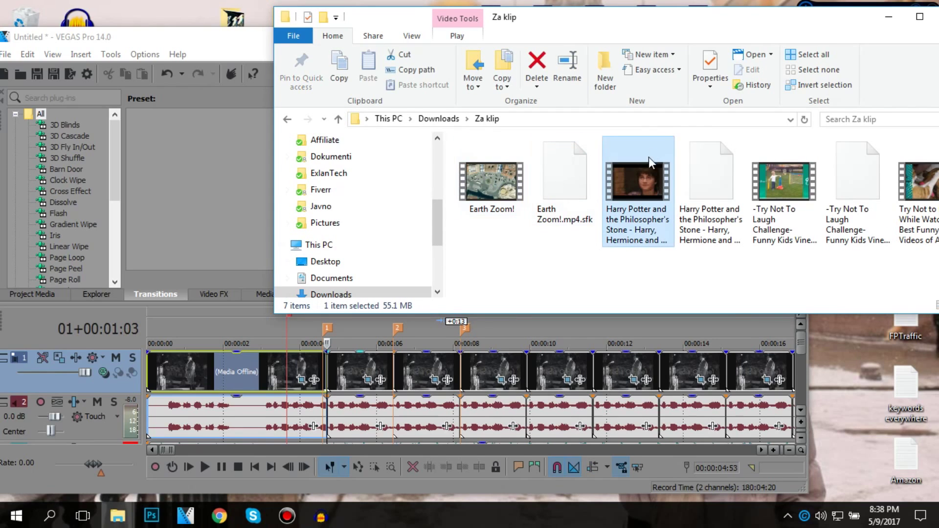
- Try to insert the Harry Potter video on track 1 at marker 2, and undo the insertion
drag(638, 175, 400, 421)
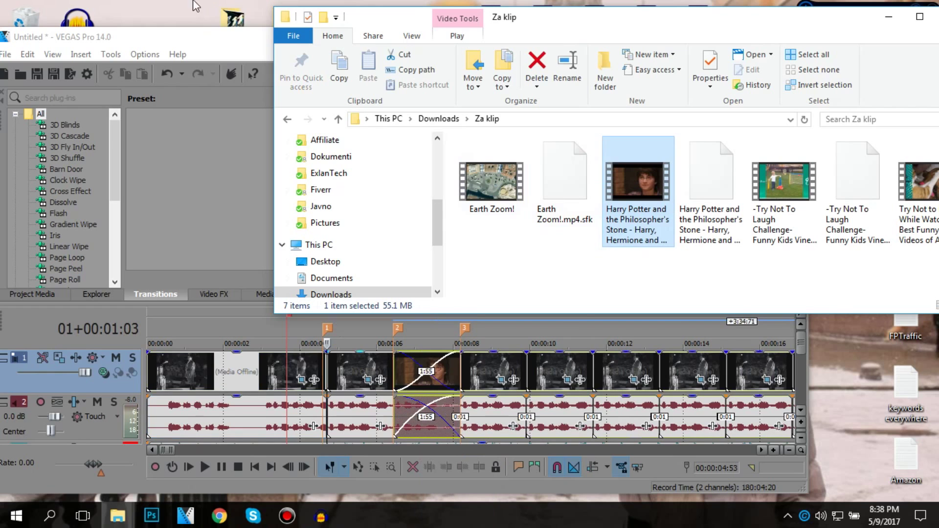
double_click(181, 43)
scroll(561, 328, down, 6)
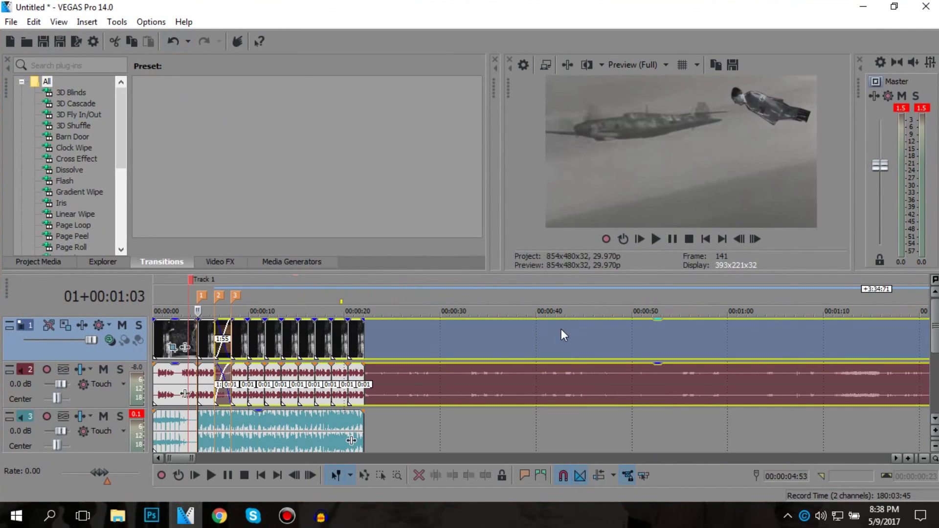
key(ctrl+z)
key(ctrl+z)
key(ctrl+z)
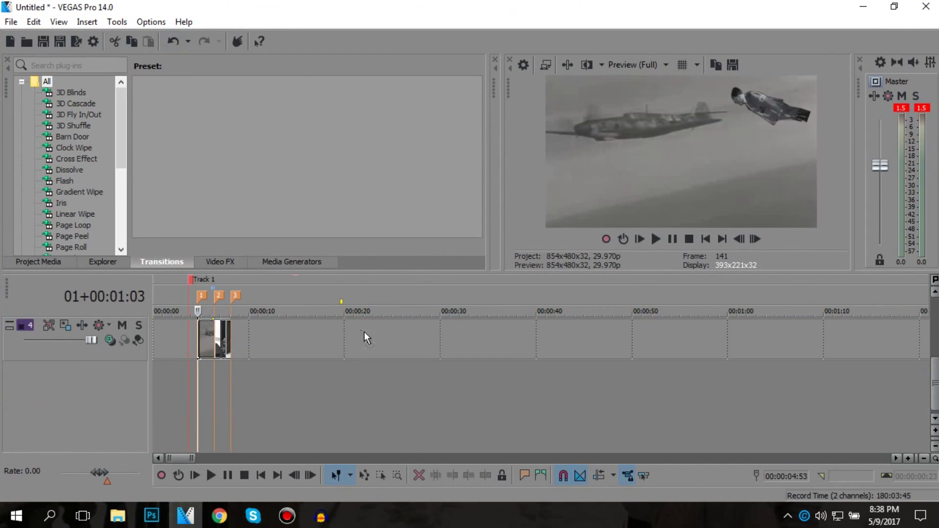
- Place the Harry Potter video on background track 4, starting at marker 3
key(ctrl+shift+z)
scroll(333, 338, up, 1)
scroll(346, 335, down, 2)
click(430, 348)
click(516, 337)
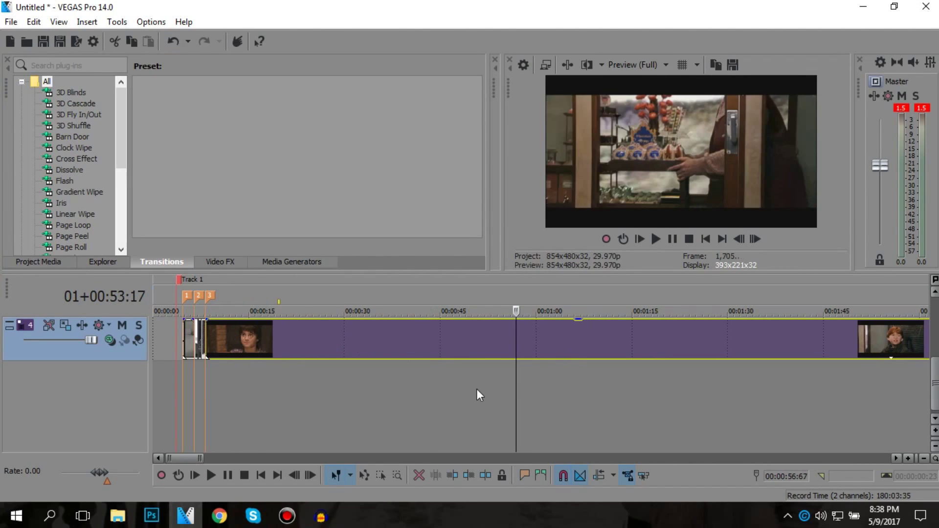
- Scrub through the Harry Potter clip on track 4 to find the outdoor steam train footage
click(454, 381)
click(267, 356)
click(232, 362)
click(222, 363)
click(244, 364)
click(338, 369)
click(337, 369)
click(391, 374)
click(400, 377)
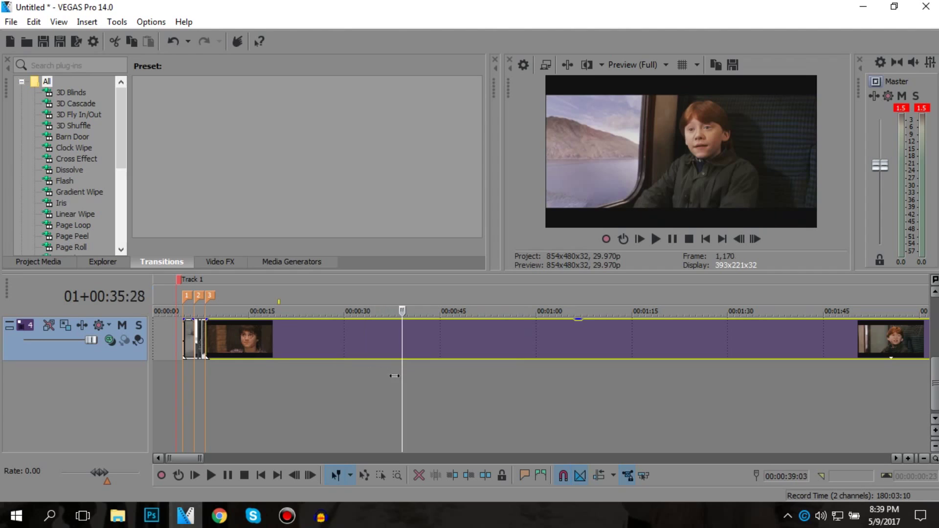
click(364, 383)
click(342, 385)
click(319, 391)
click(306, 391)
click(300, 391)
click(292, 390)
click(283, 390)
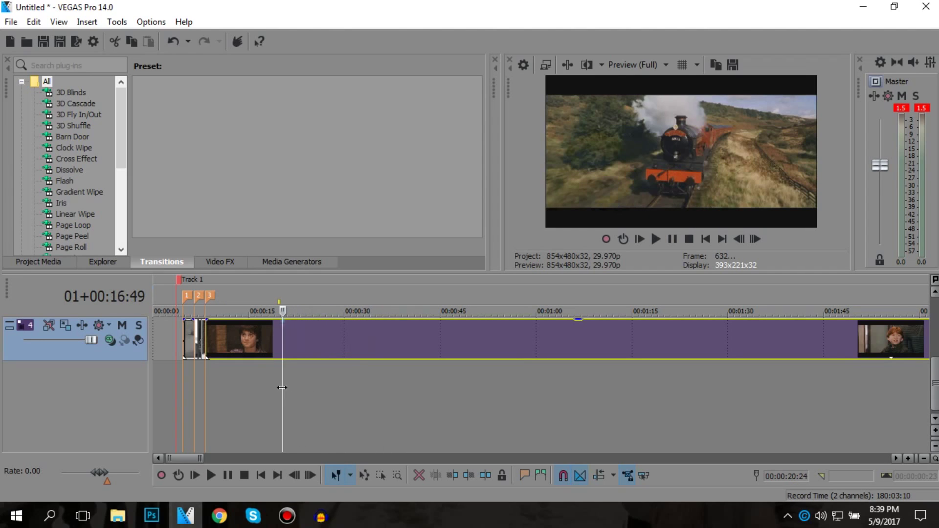
click(287, 387)
click(293, 388)
click(302, 385)
click(322, 383)
click(326, 382)
- Split the Harry Potter clip at 00:00:23:19 during the approaching train shot and delete everything after the cut
click(303, 384)
click(302, 385)
click(301, 386)
key(s)
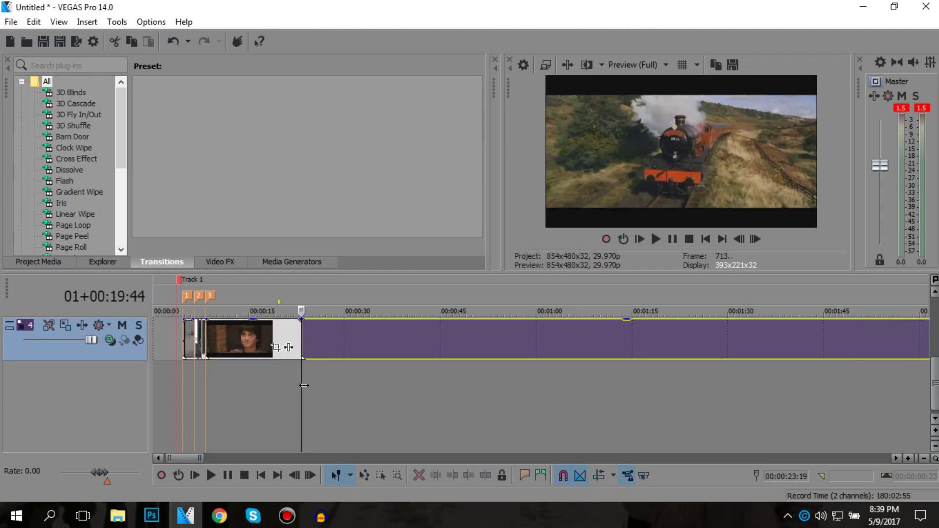
click(375, 339)
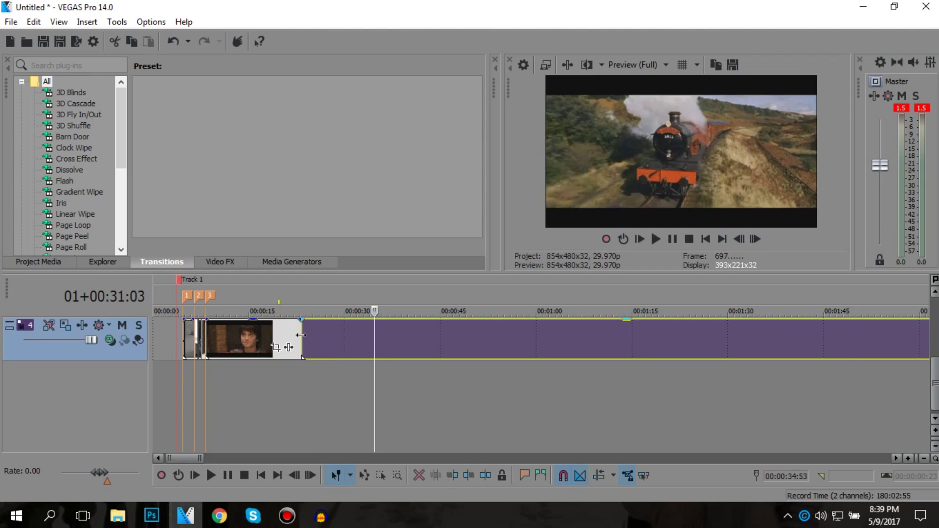
key(Delete)
click(247, 335)
click(286, 336)
drag(233, 340, 236, 339)
scroll(237, 338, up, 6)
scroll(311, 363, down, 4)
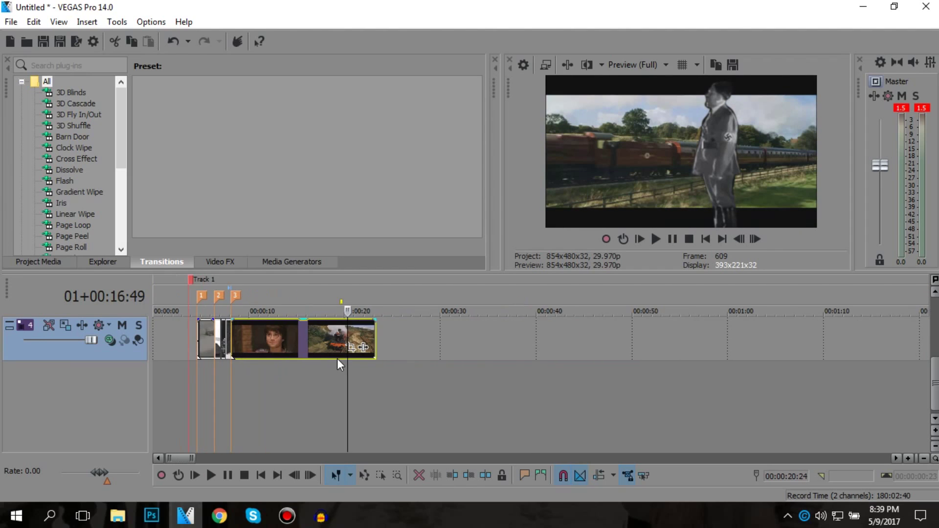
- Add marker 4 at 00:00:09:68, where the figure clip that begins at marker 3 ends on track 1
scroll(260, 332, up, 2)
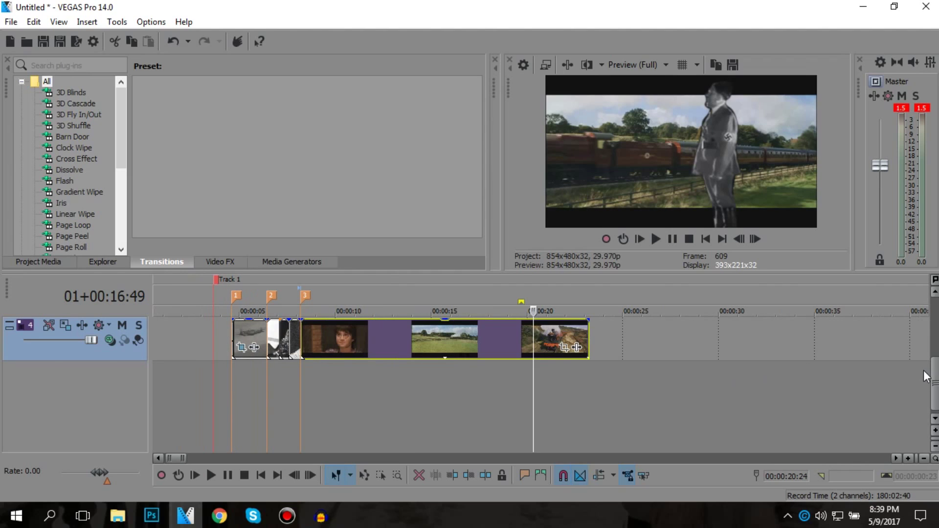
drag(935, 379, 934, 318)
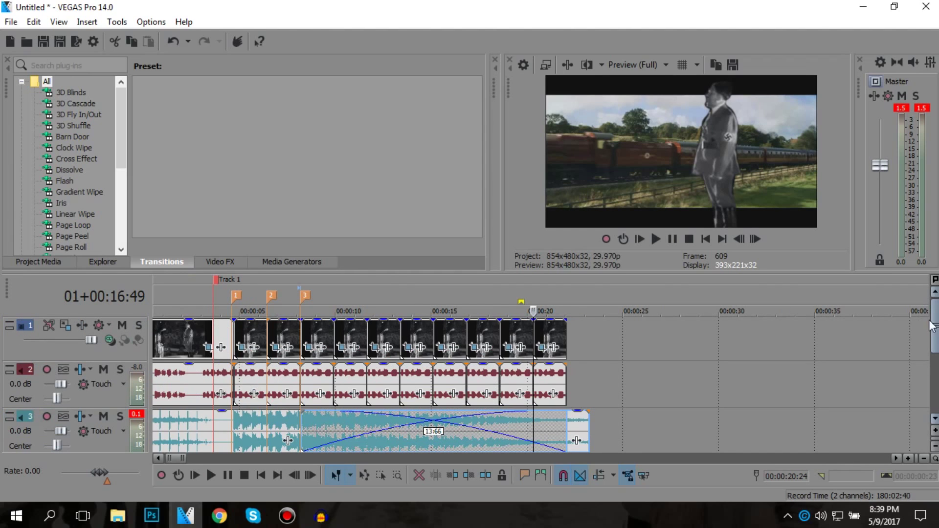
click(335, 334)
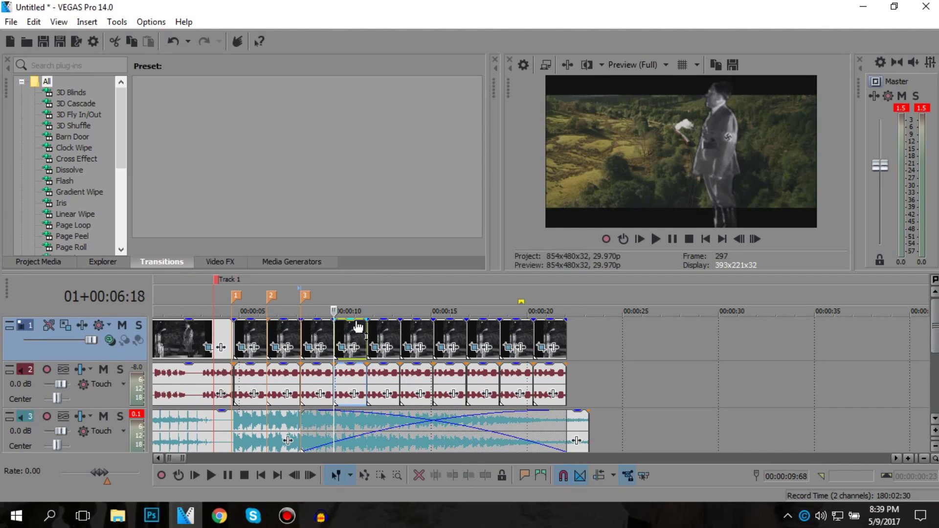
key(m)
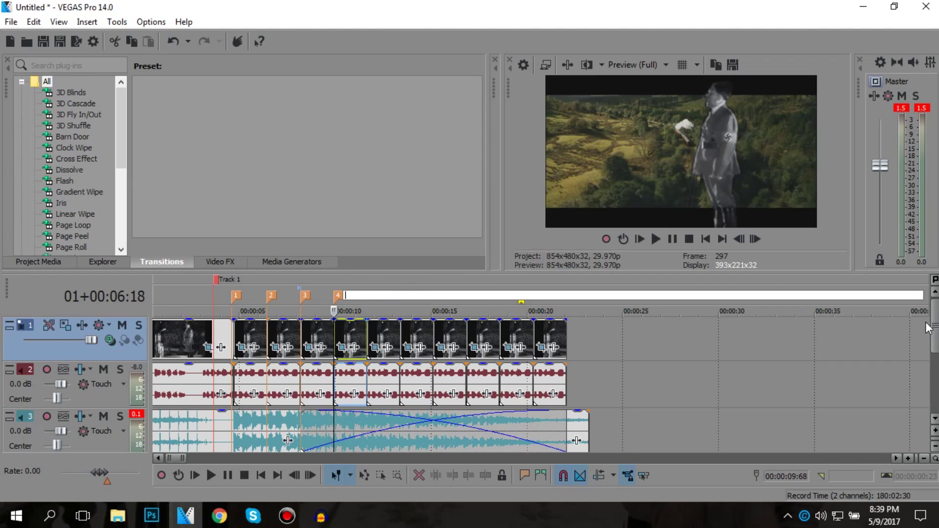
drag(933, 329, 936, 374)
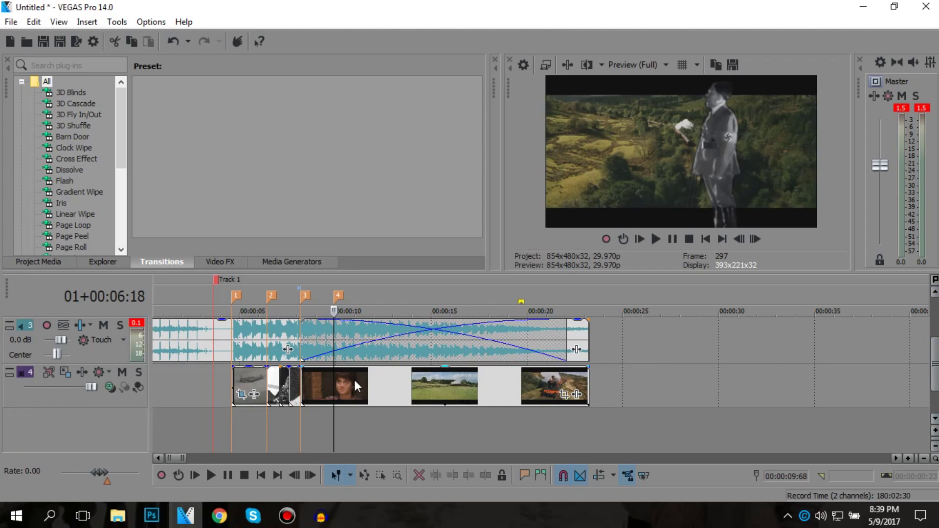
- Delete the Harry Potter clip's audio overlapping the music on track 3, keeping its video on track 4 starting at marker 3
drag(348, 389, 377, 377)
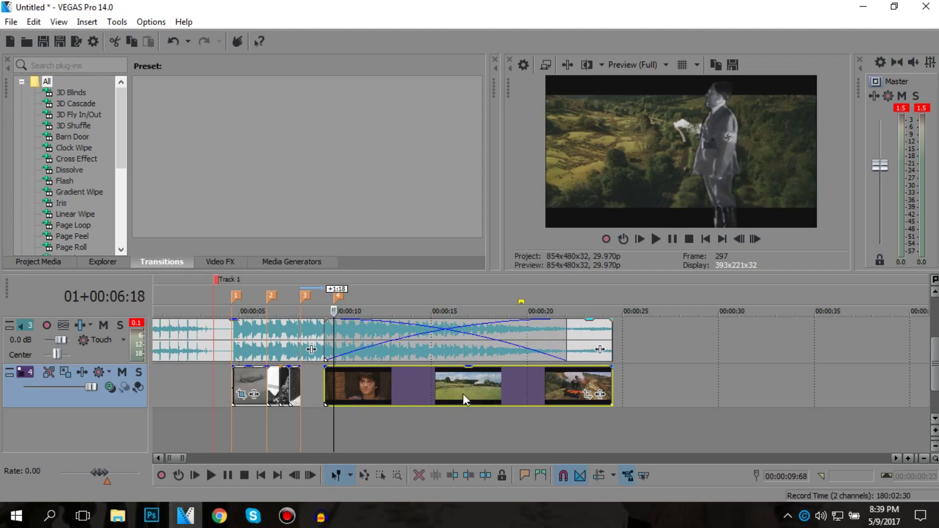
click(588, 327)
key(Delete)
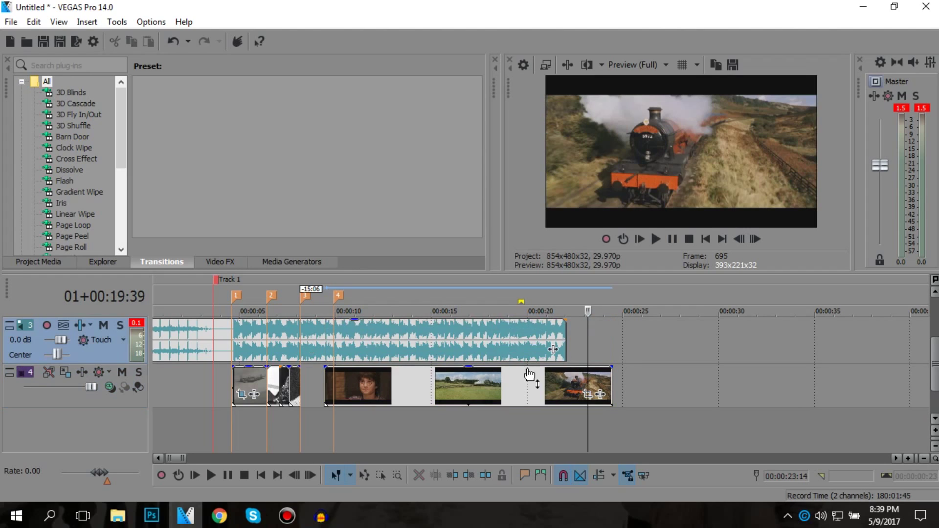
drag(493, 382, 465, 385)
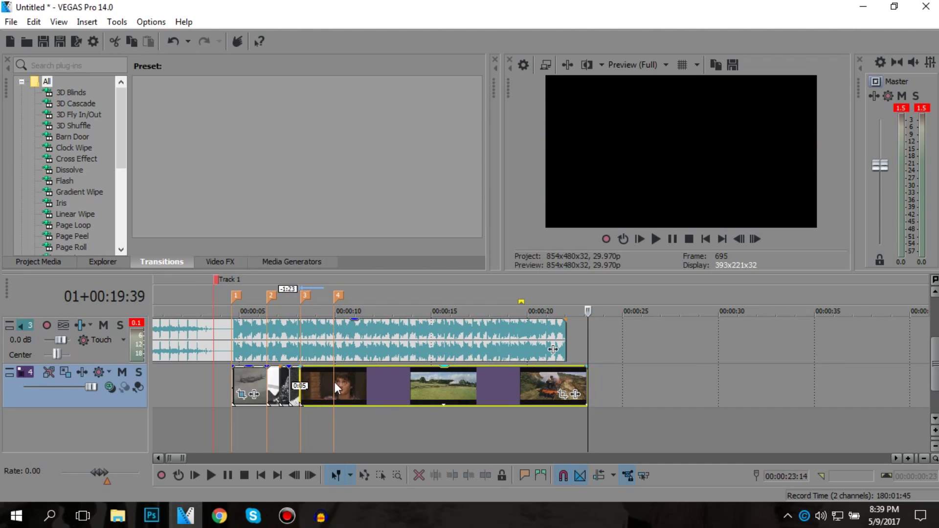
- Split the Harry Potter clip at marker 4, delete the piece between markers 3 and 4, and move the remaining footage to marker 3
scroll(213, 382, up, 2)
click(196, 382)
scroll(208, 379, down, 1)
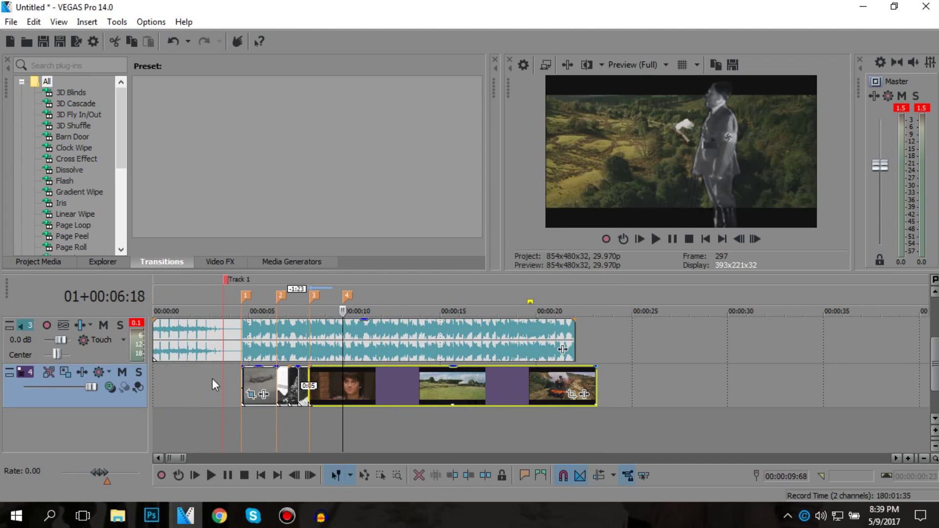
click(327, 382)
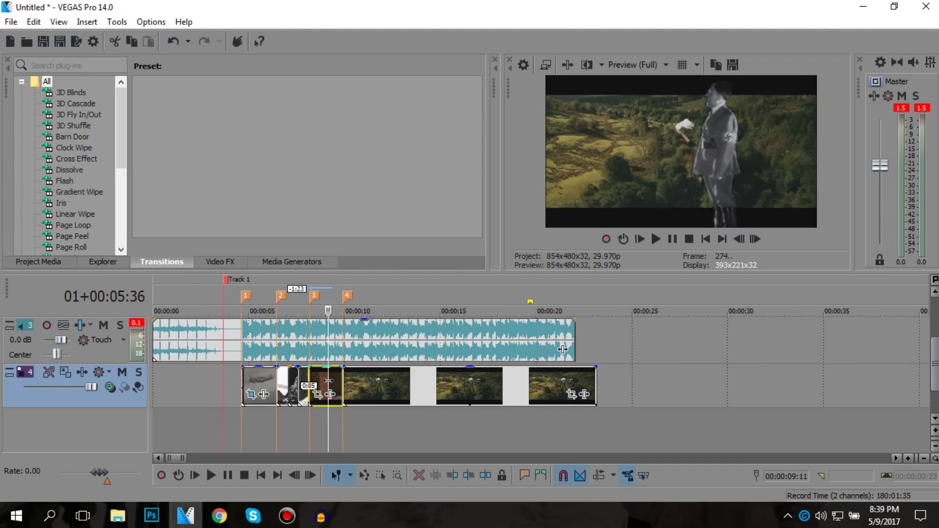
key(Delete)
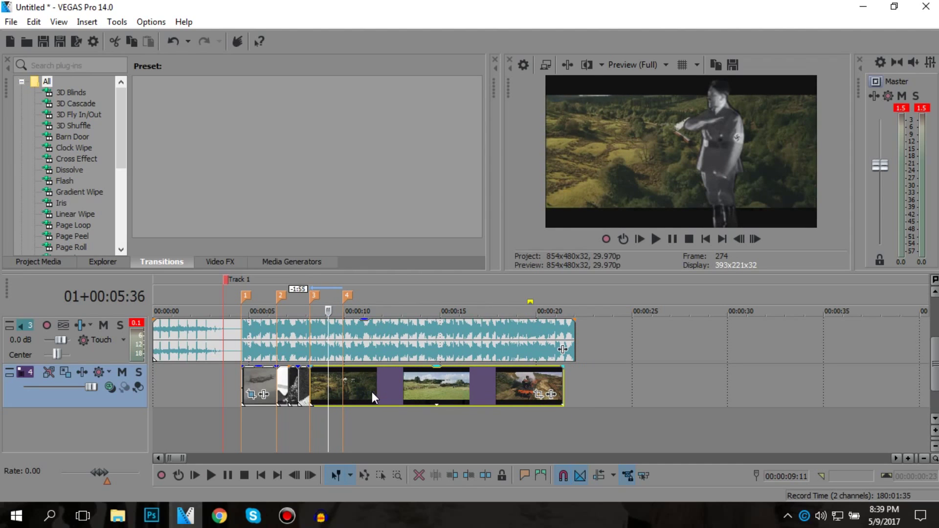
- Split the Harry Potter clip at 00:00:10:68, trimming the first piece to marker 4 and moving the remainder to the end of the music
click(370, 389)
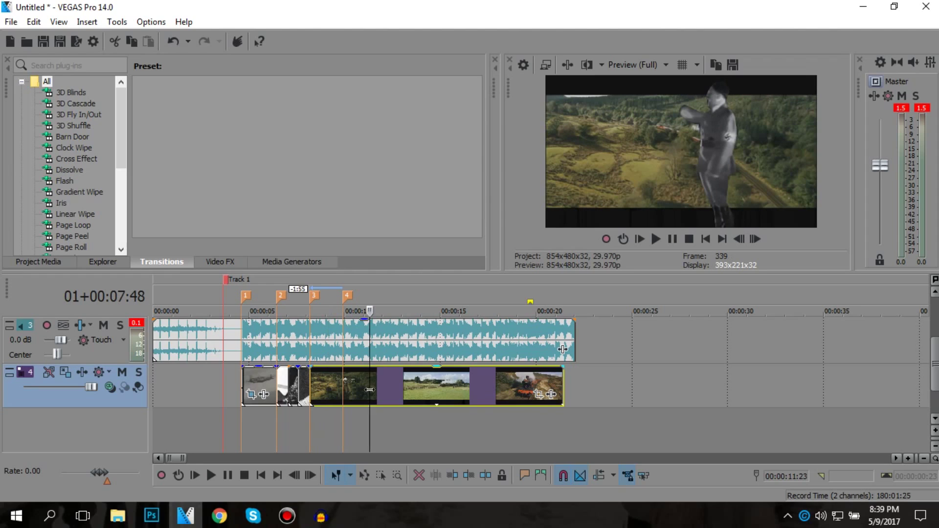
click(362, 388)
key(s)
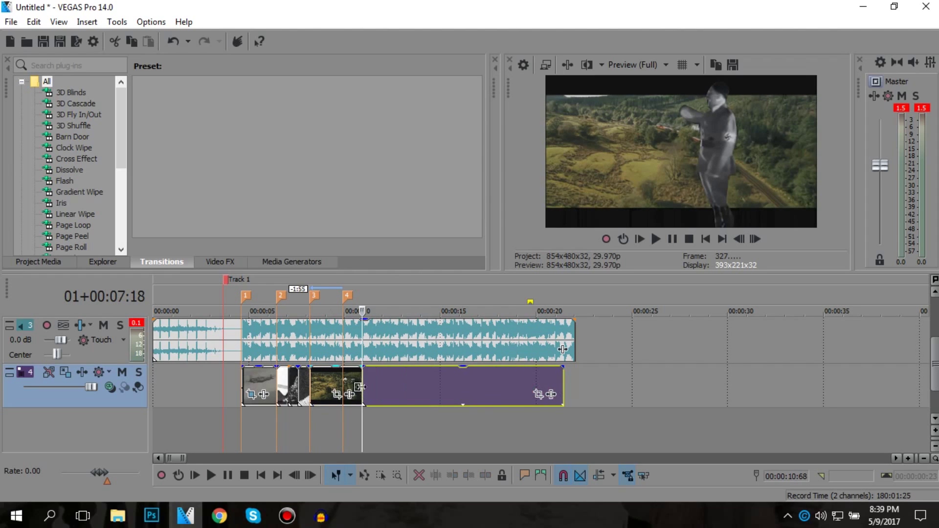
drag(361, 389, 343, 390)
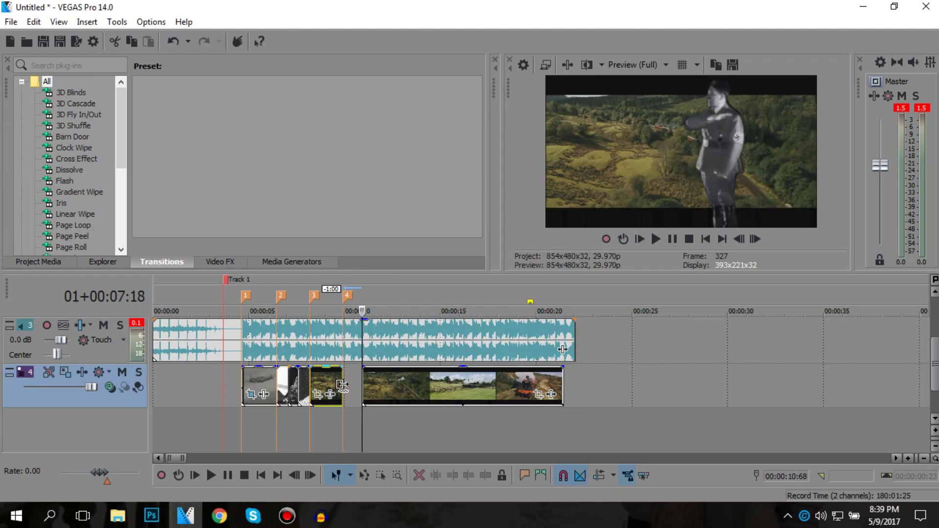
drag(345, 383, 632, 367)
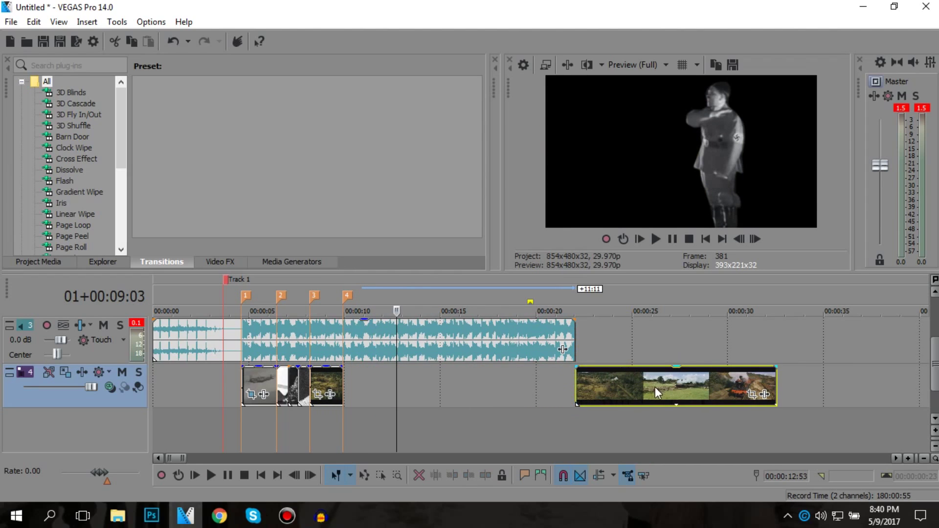
- Play back the train clip from marker 3
click(312, 380)
key(space)
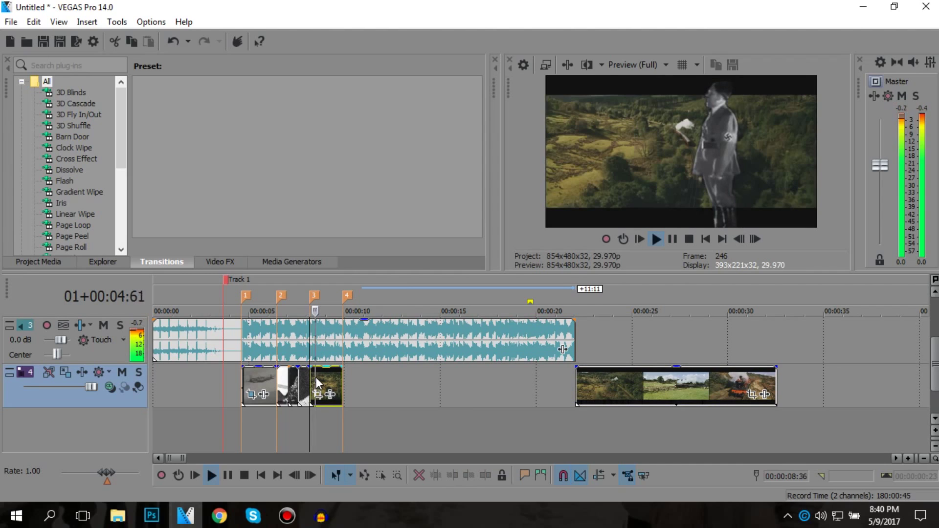
key(space)
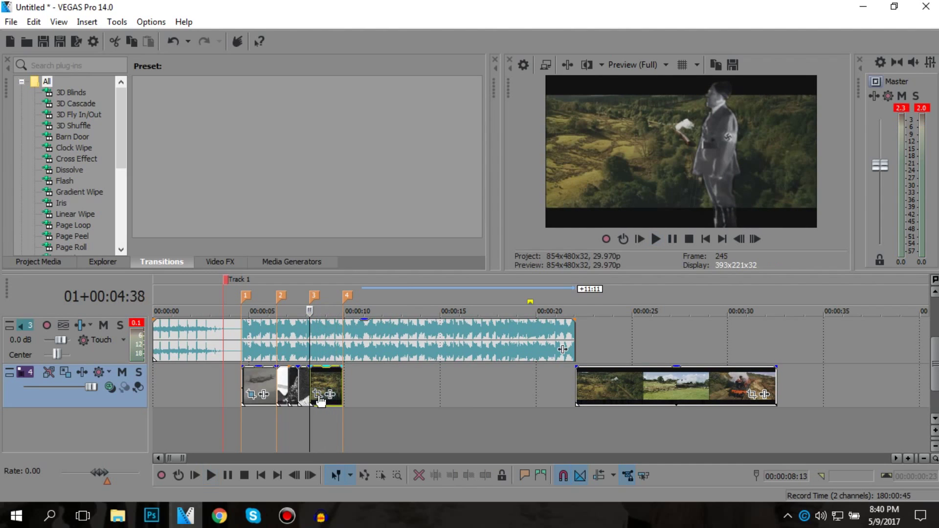
- Set the train clip at marker 3 to disable resample and not maintain its aspect ratio
right_click(330, 384)
click(348, 500)
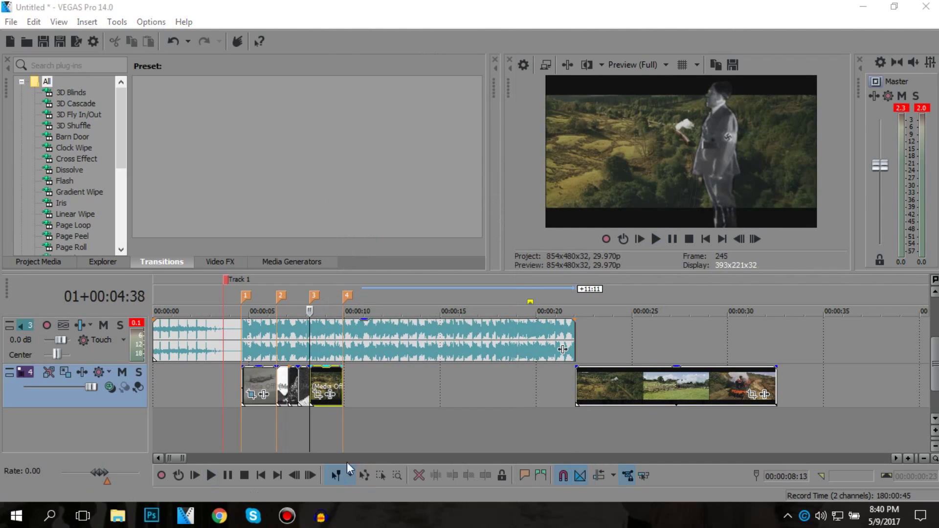
right_click(333, 386)
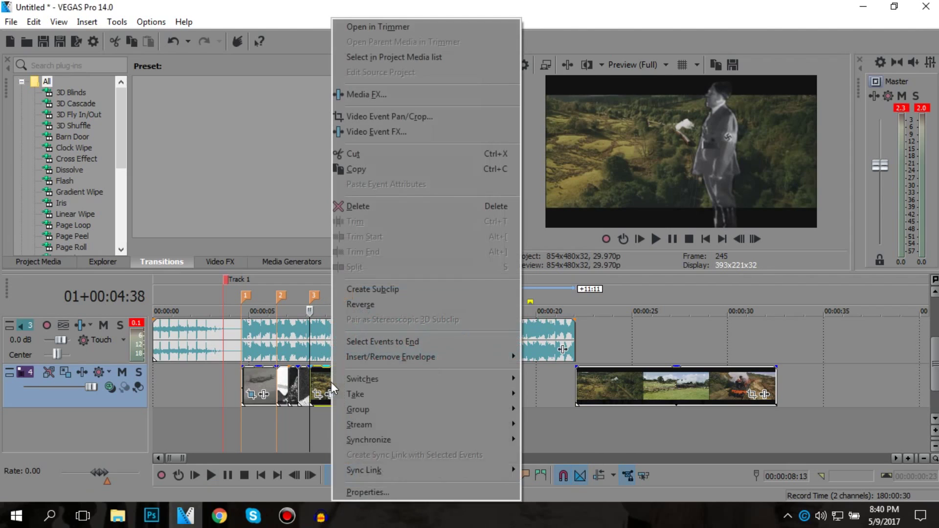
click(354, 495)
key(Home)
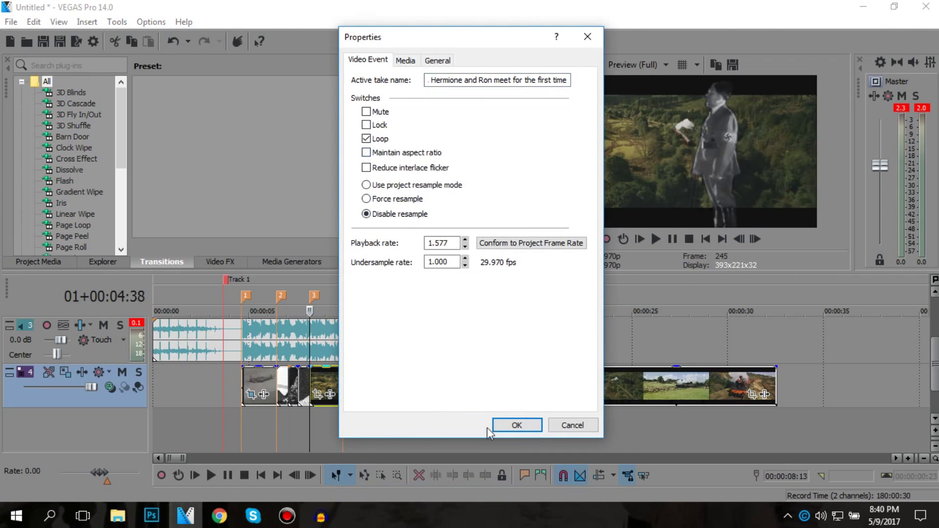
click(506, 428)
- Crop the train clip at marker 3 inward so the black bars above and below the picture are cut off
click(317, 394)
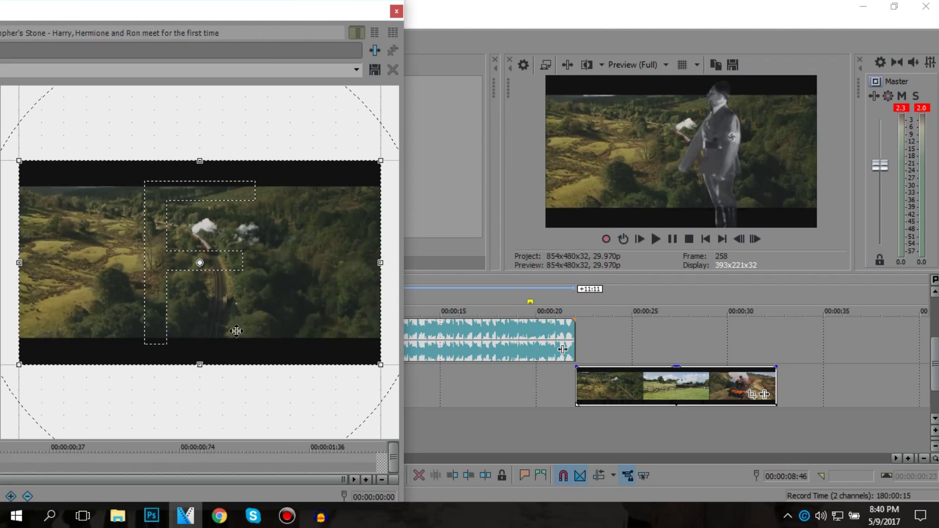
drag(377, 364, 360, 339)
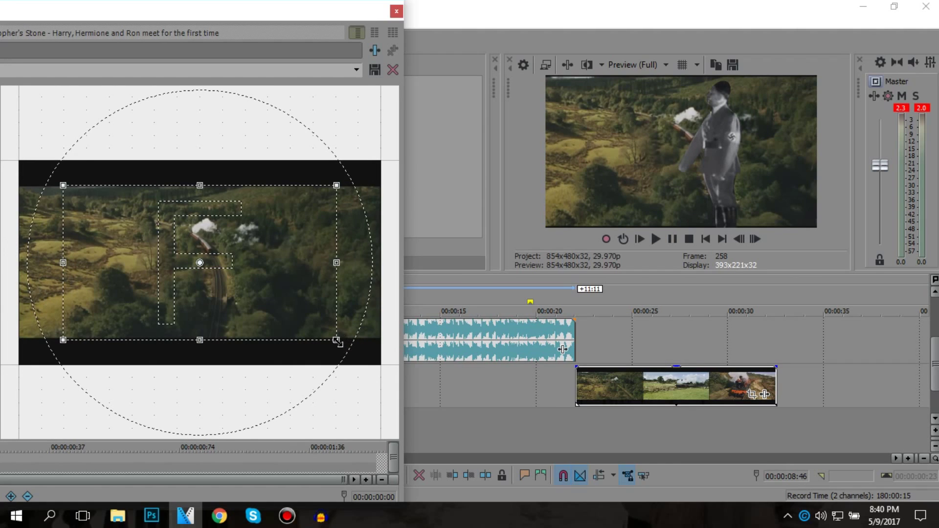
drag(338, 343, 338, 340)
click(397, 12)
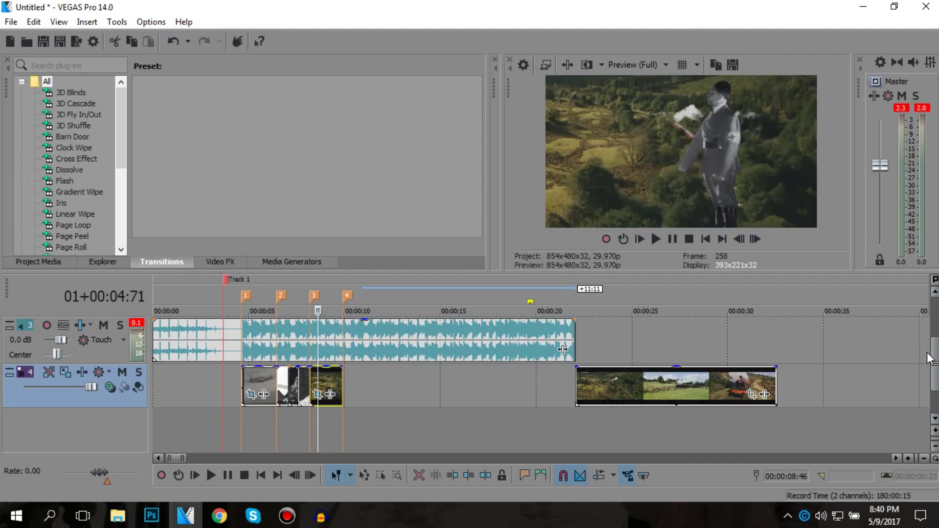
- Rotate the masked figure clip at marker 3 by about 36.8 degrees and shift it lower in the picture
drag(933, 362, 931, 316)
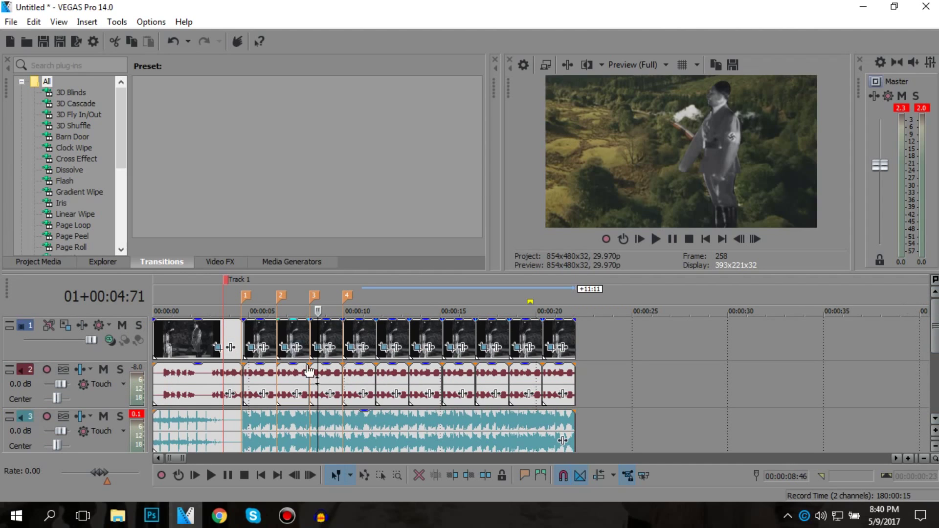
click(318, 347)
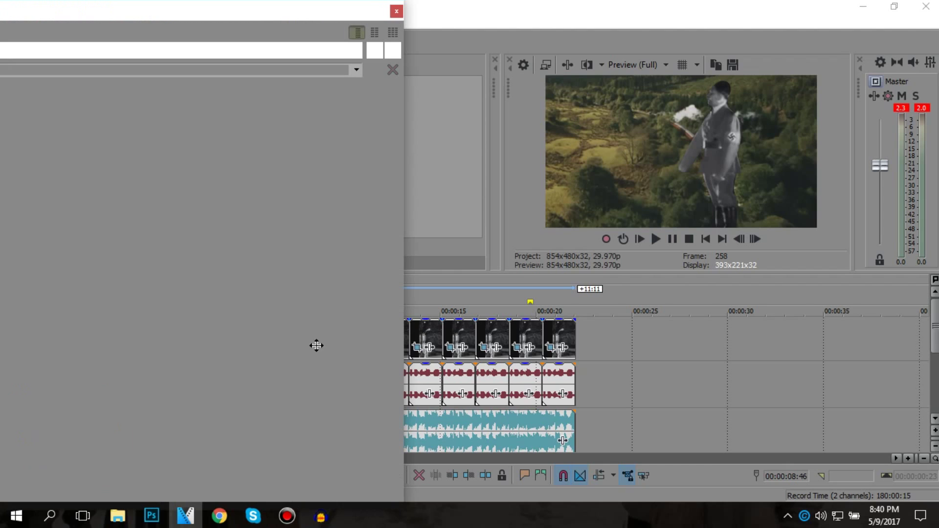
scroll(325, 243, down, 3)
drag(346, 358, 261, 403)
drag(257, 277, 256, 157)
drag(292, 26, 105, 35)
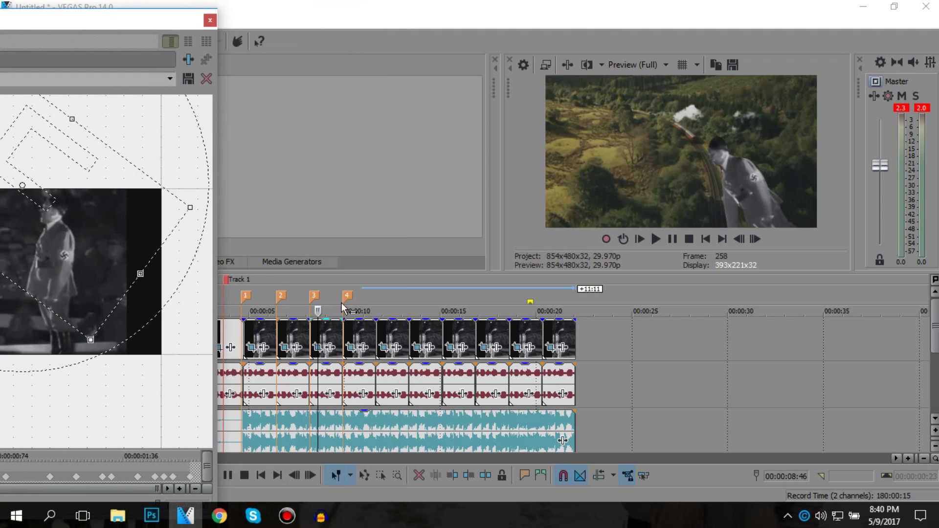
- Play the section after marker 3 and pause near its end at 00:00:09:53
click(315, 309)
key(space)
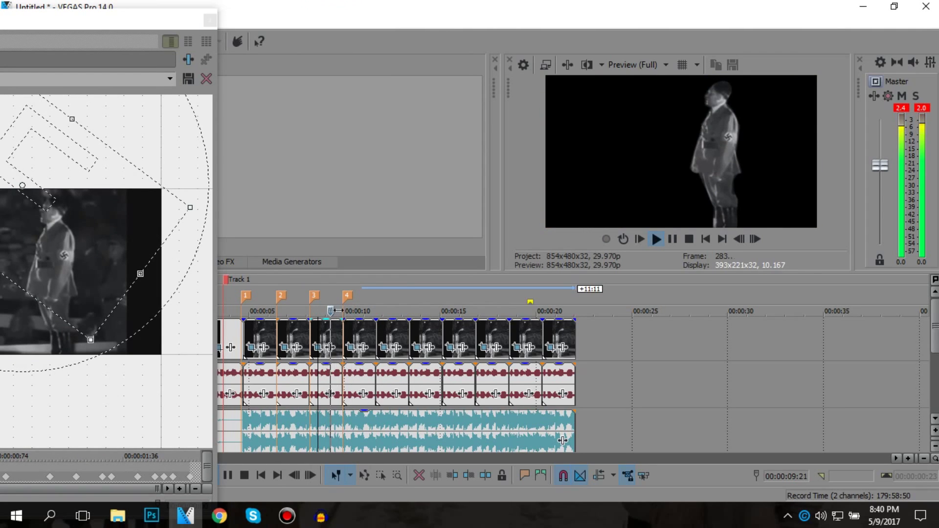
key(space)
key(space)
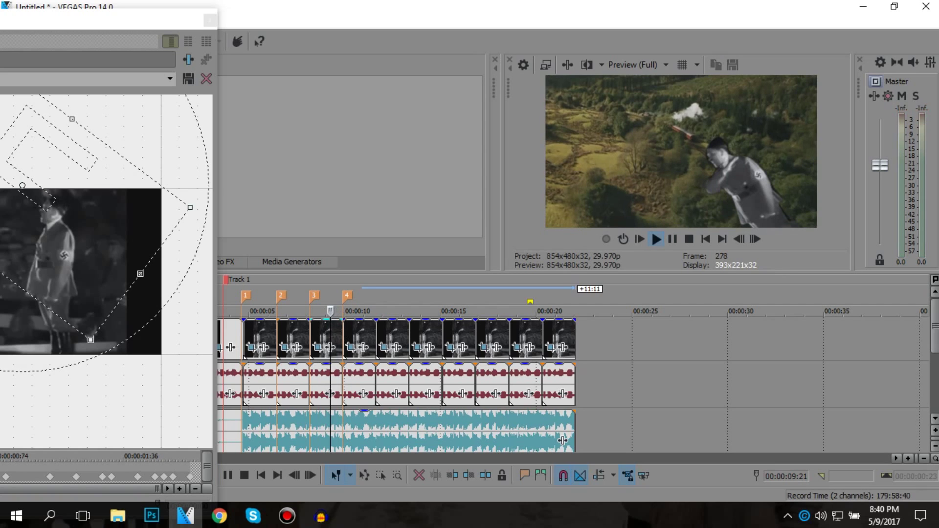
key(Return)
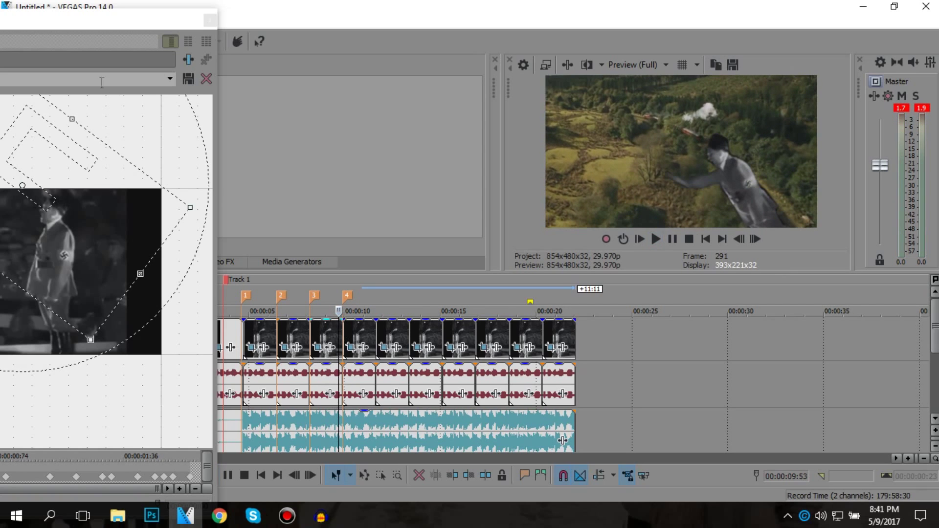
- Shrink, tilt and move the figure toward the train's sky-side edge, with crop about 2,001.4 × 1,124.9, angle 61.3 and centre 406.3, 799.8
double_click(98, 19)
drag(303, 243, 336, 365)
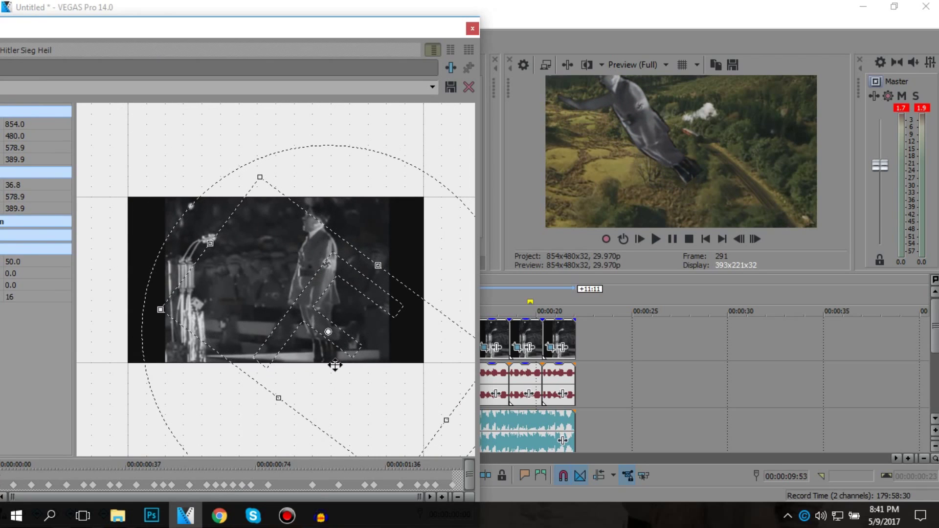
drag(261, 181, 286, 6)
scroll(254, 270, down, 2)
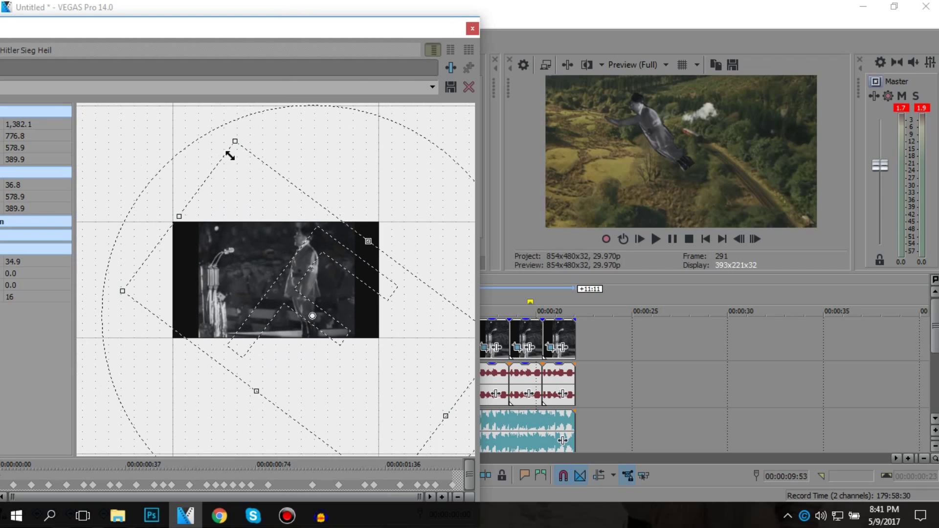
scroll(230, 155, down, 3)
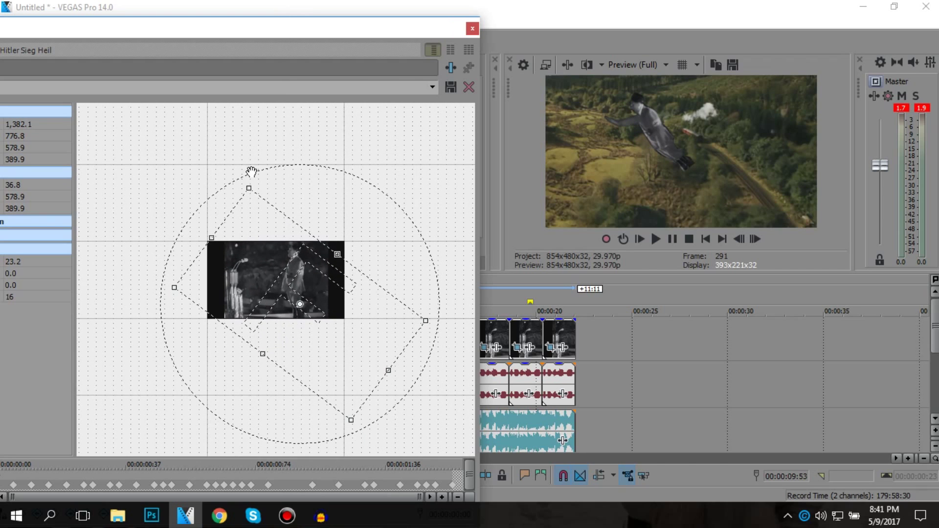
drag(248, 186, 246, 110)
drag(352, 325, 395, 398)
drag(238, 193, 319, 179)
drag(302, 291, 256, 289)
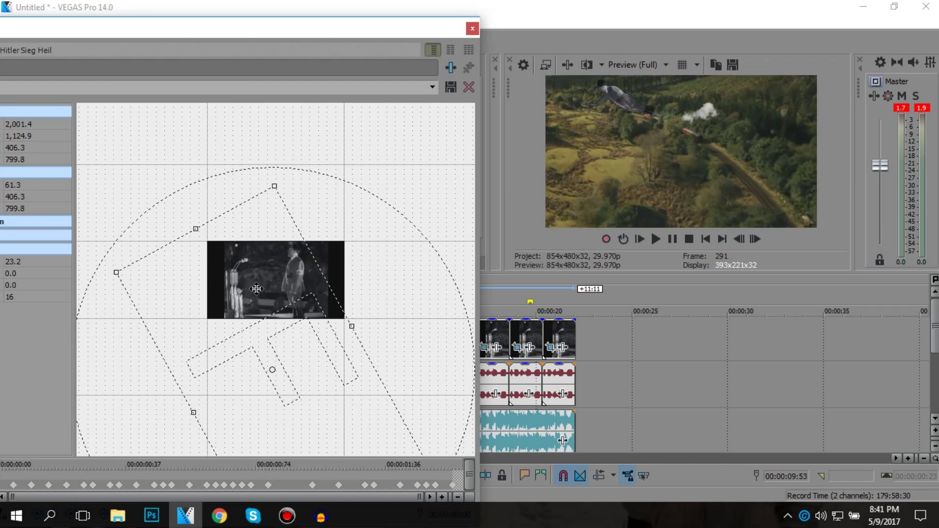
click(472, 29)
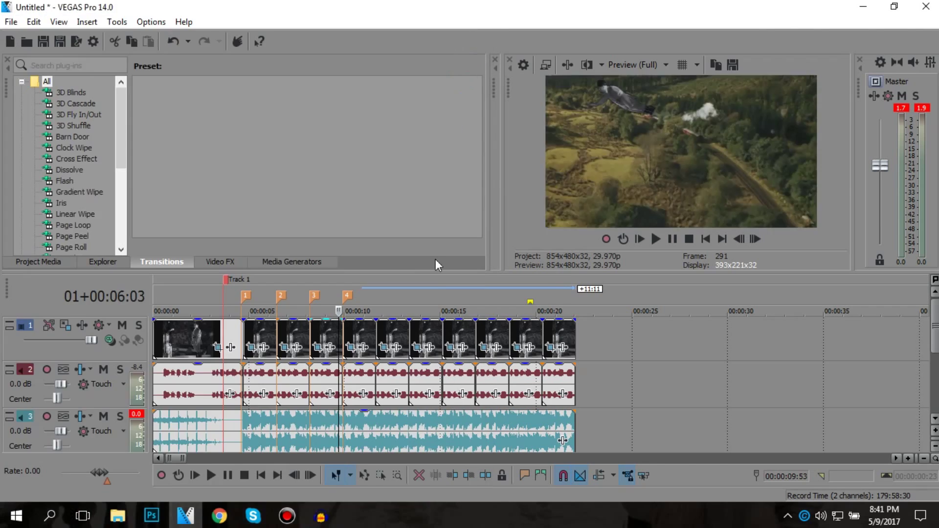
- Replay the composite from marker 3 to check the small tilted figure over the train footage
click(313, 333)
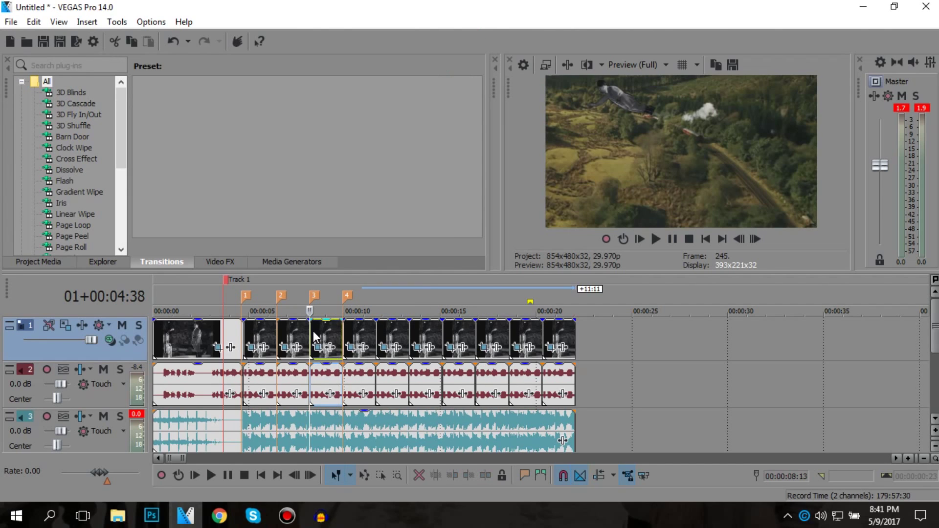
key(space)
key(space)
key(space)
key(space)
key(space)
key(space)
key(space)
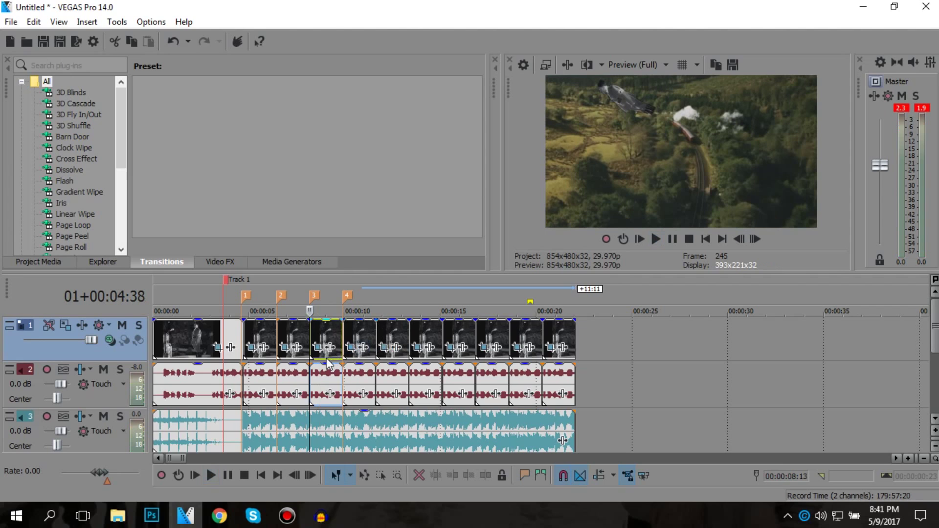
- Add a Position keyframe at 00:00:01:55 in the figure clip's Pan/Crop so the small tilted pose ends the clip
click(316, 353)
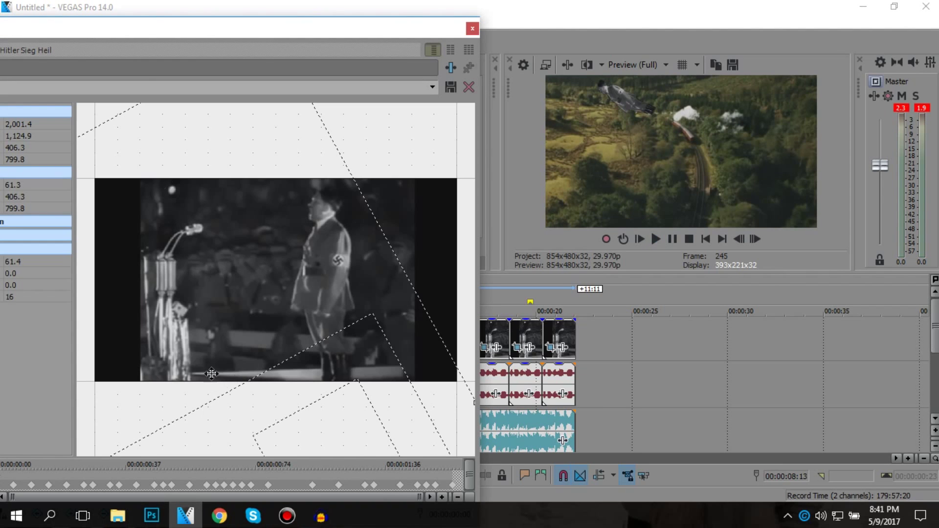
drag(151, 32, 296, 14)
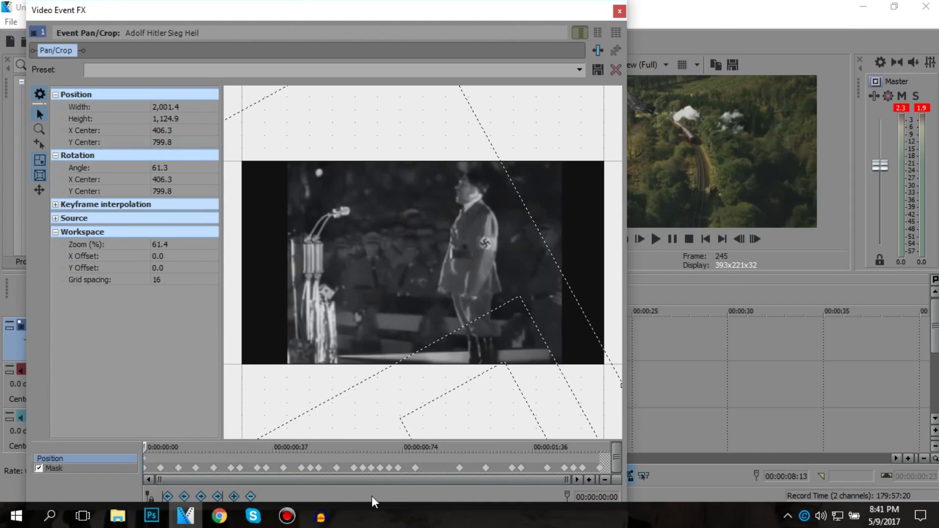
click(601, 458)
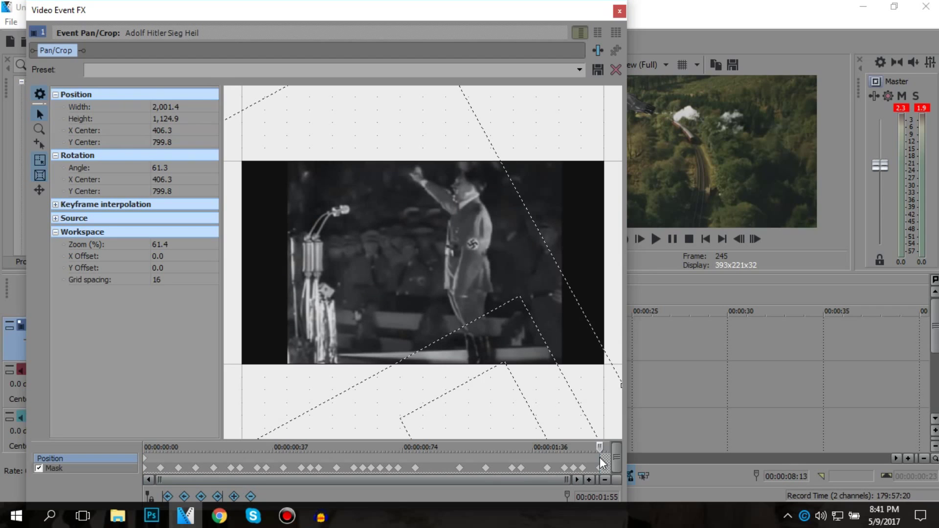
click(147, 461)
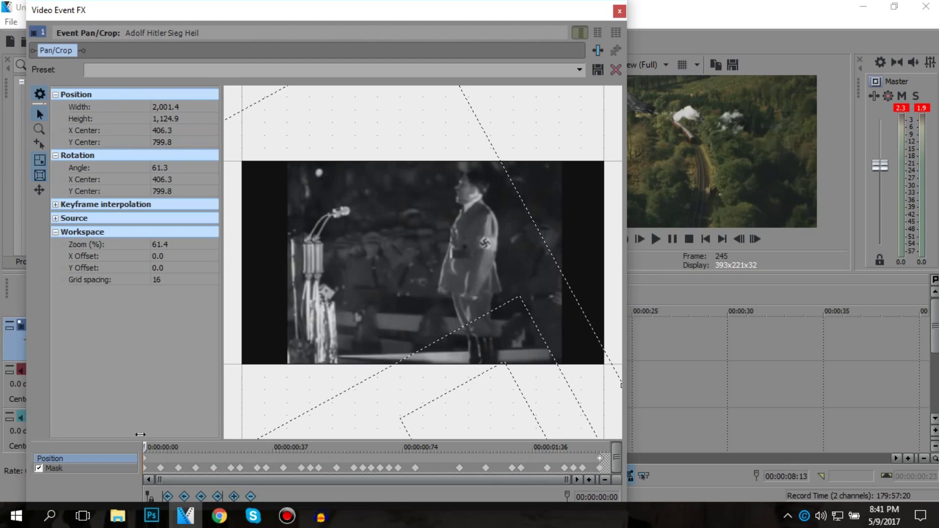
- At the first Position keyframe, enlarge the figure and place it lower right, with crop about 788.8 × 443.3 and centre 506.8, -29.6
click(146, 458)
scroll(424, 267, down, 5)
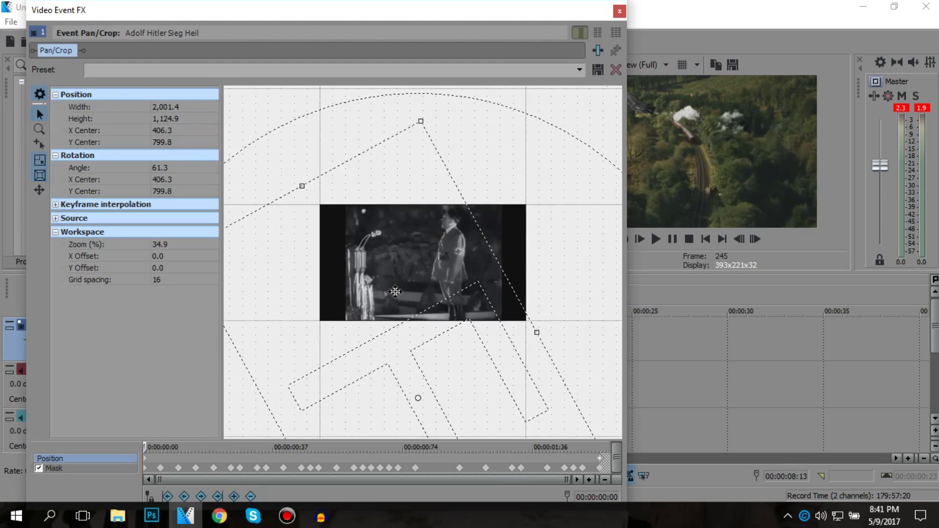
drag(540, 12, 417, 12)
drag(261, 310, 262, 83)
scroll(383, 287, down, 2)
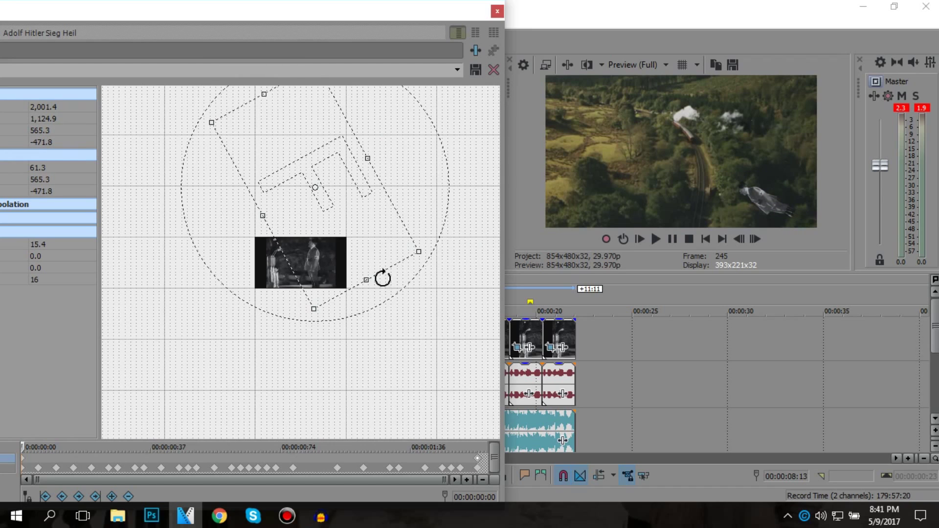
drag(314, 305, 317, 261)
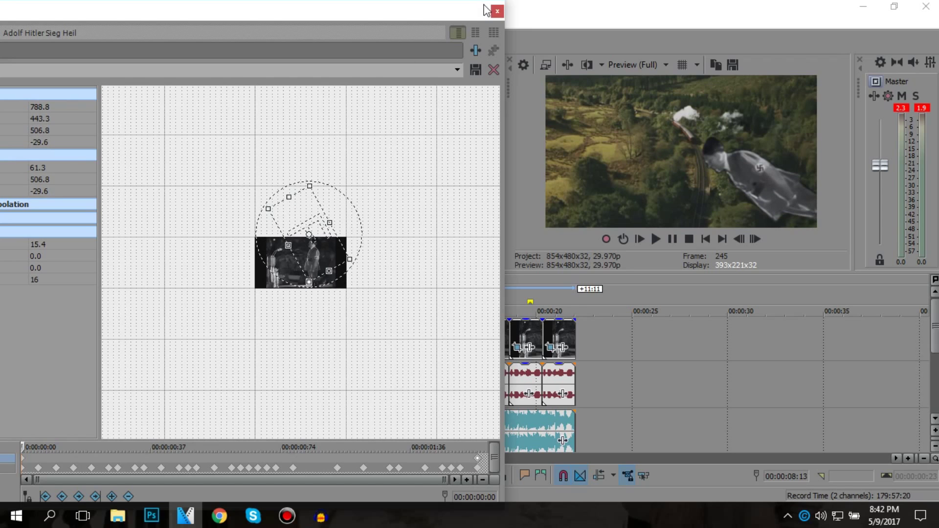
click(497, 11)
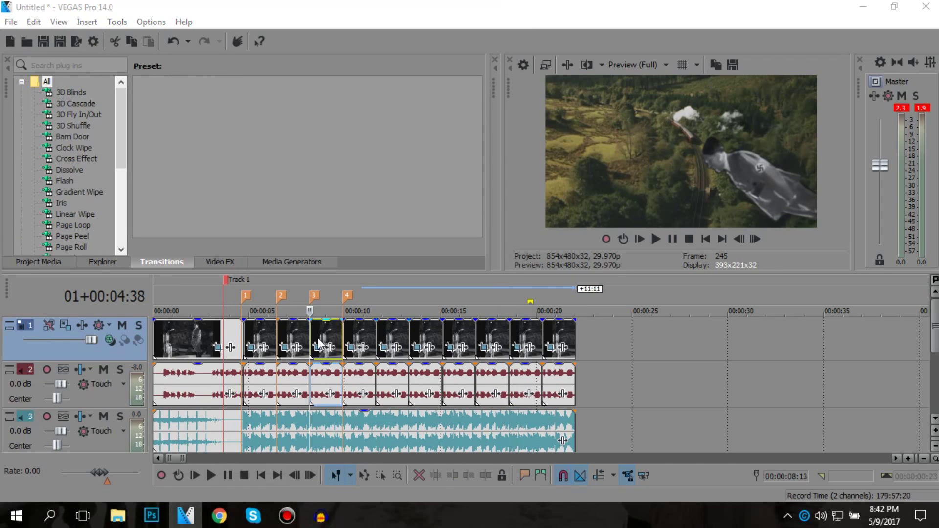
- Play back the figure's flying movement from marker 3
key(c)
click(579, 251)
key(space)
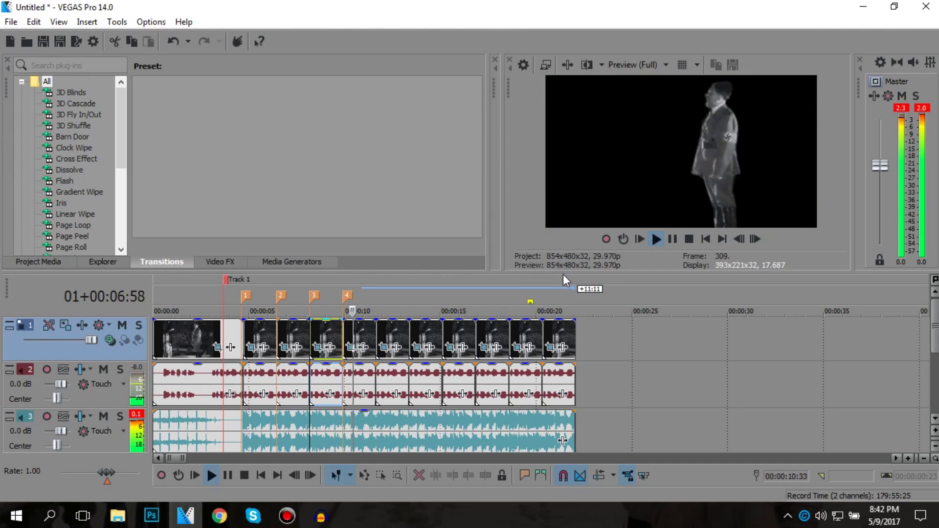
key(space)
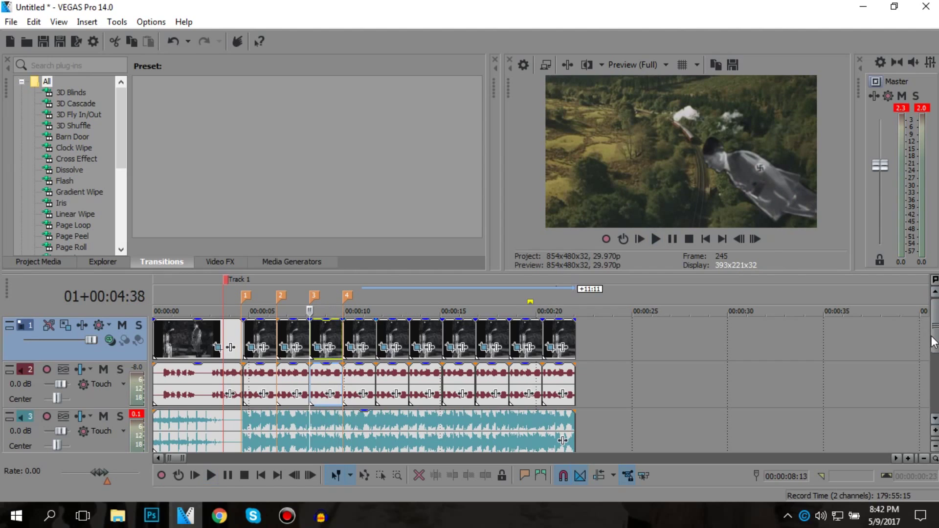
- Insert a CD track marker at the end of the figure clip that starts at marker 4
drag(935, 343, 935, 315)
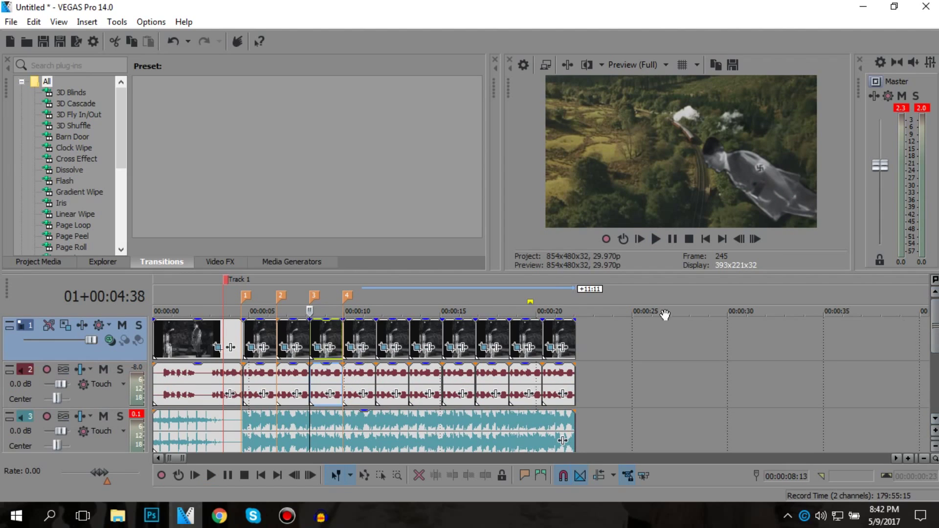
click(374, 346)
key(n)
- Split the leftover train footage at 00:00:25:07, where the shot changes to the green field
drag(935, 326, 935, 364)
click(615, 395)
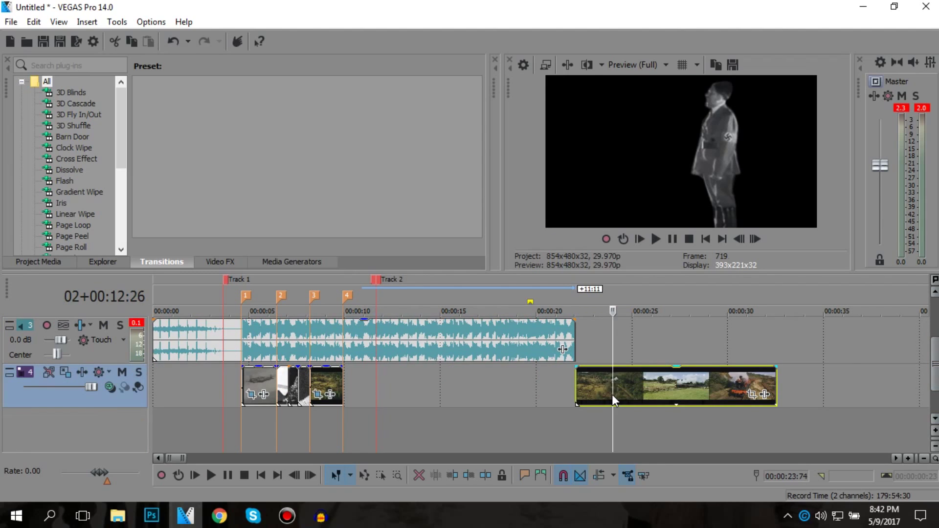
click(631, 389)
mouse_move(632, 388)
mouse_down()
mouse_move(644, 390)
mouse_move(633, 390)
mouse_up()
key(s)
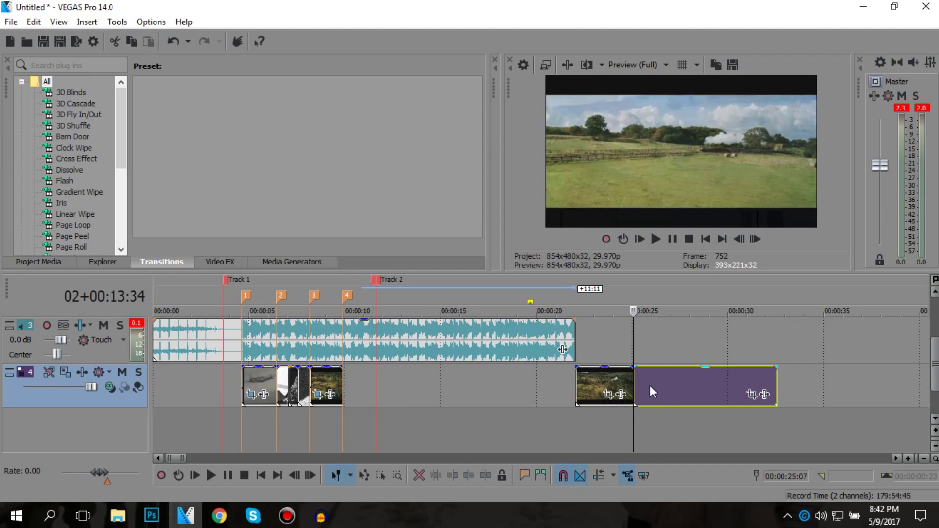
- Split the green-field footage before 00:00:28:50 and fit its first piece between marker 4 and the Track 2 marker by speeding it up
click(665, 384)
click(682, 381)
click(690, 380)
click(702, 381)
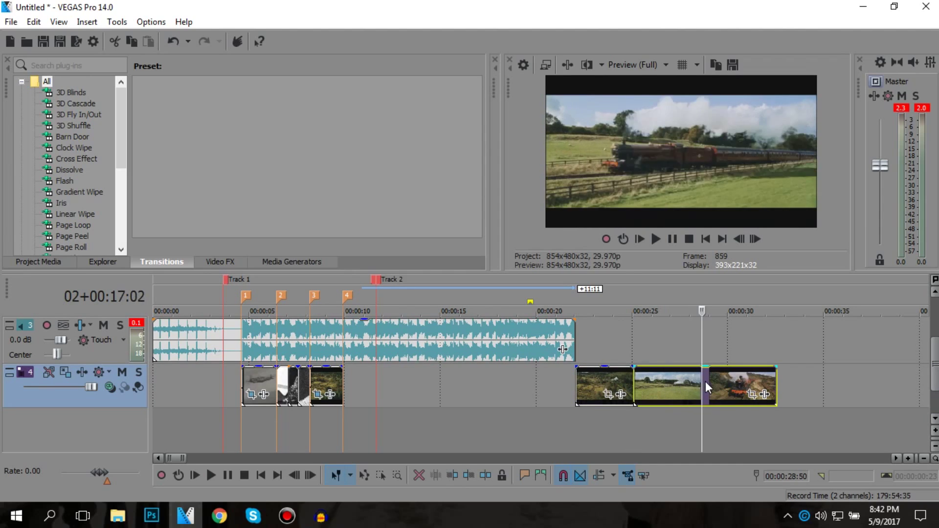
click(709, 381)
click(712, 380)
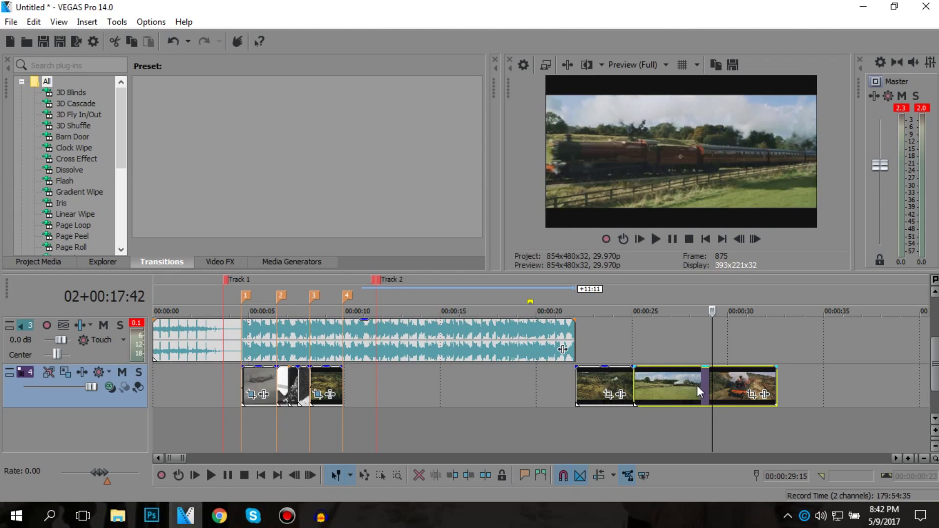
click(692, 386)
key(s)
click(662, 373)
drag(662, 373, 375, 381)
- Delete the unused dark hillside clip and move the leftover train footage back to the end of the song
click(603, 377)
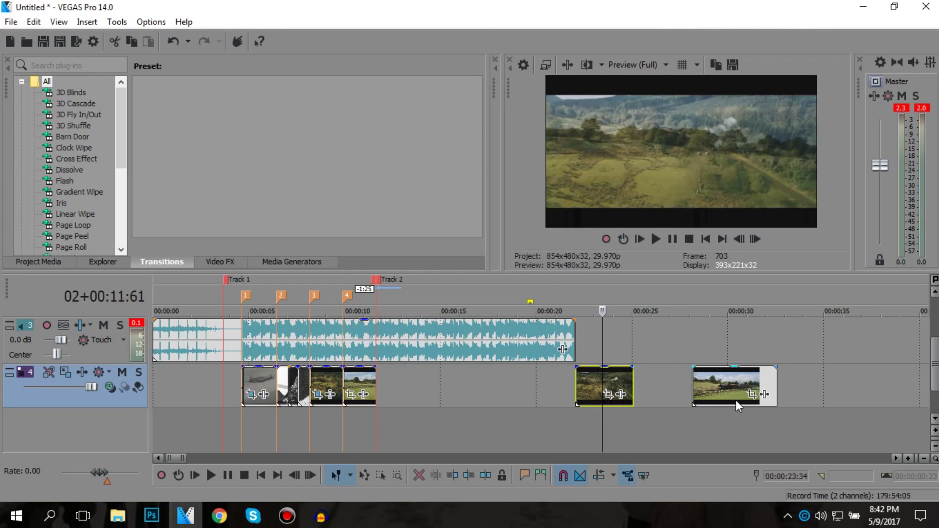
key(Delete)
drag(726, 383, 626, 384)
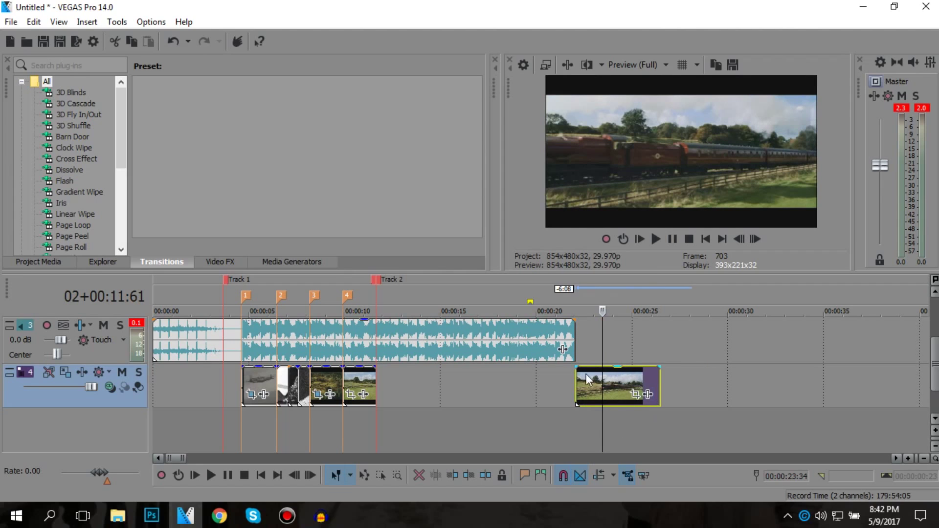
- For the train clip at marker 4, disable resample and turn off Maintain aspect ratio
click(359, 383)
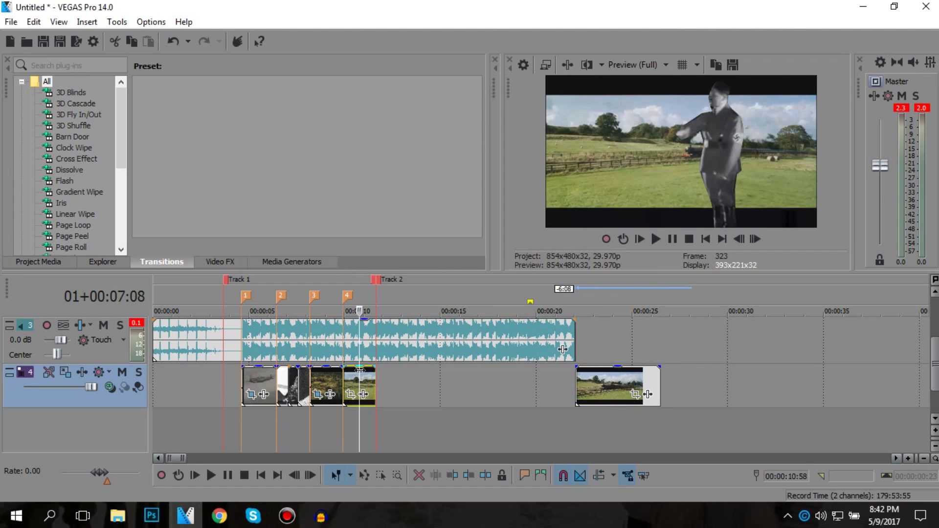
right_click(358, 376)
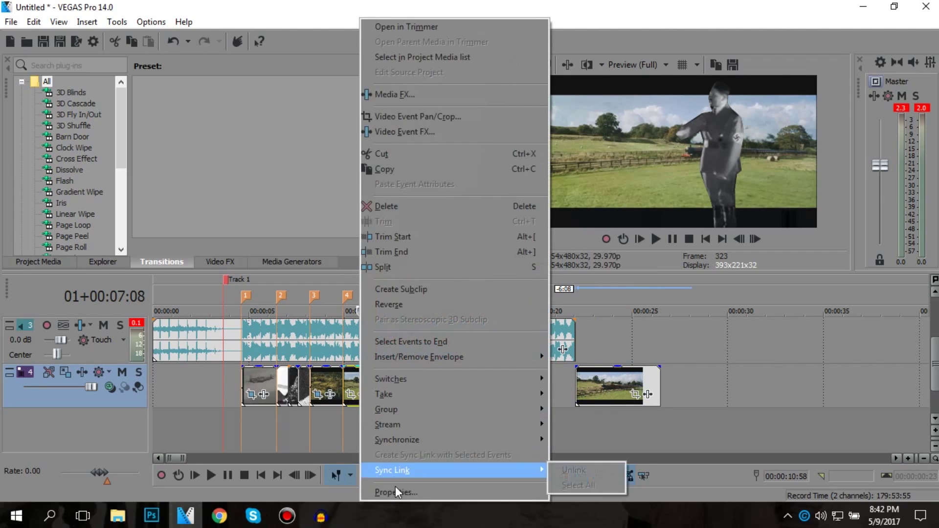
click(396, 489)
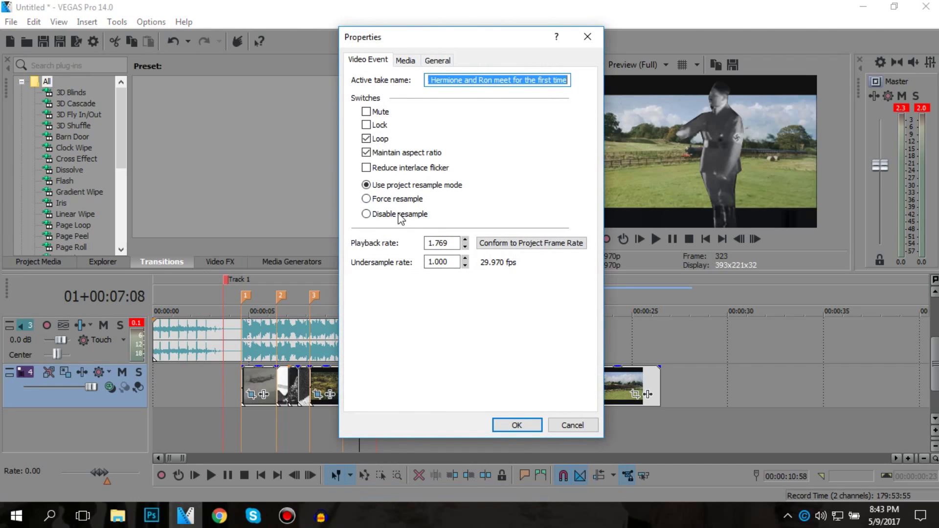
click(399, 215)
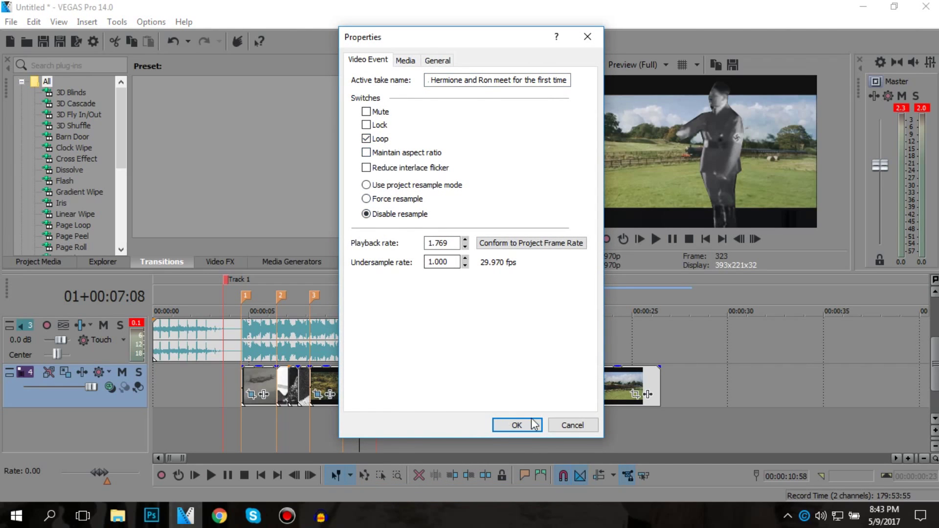
click(535, 424)
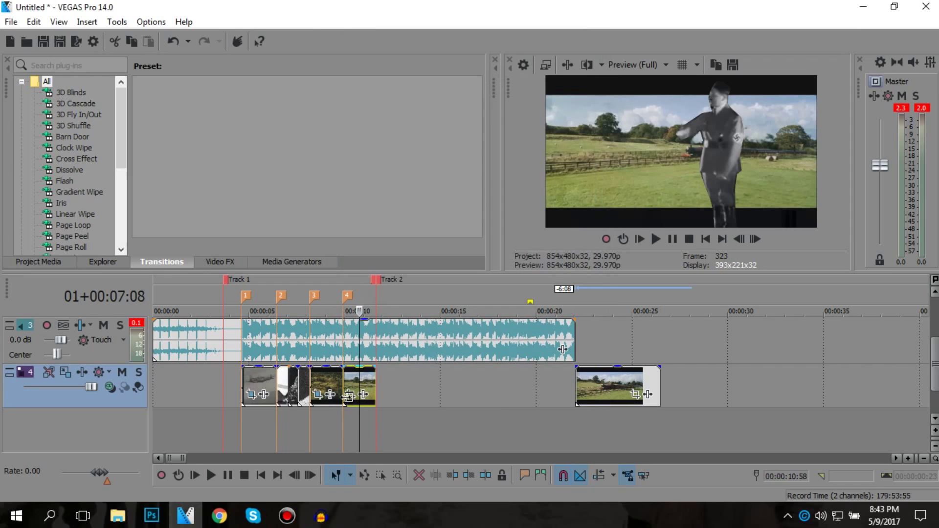
- Crop the marker 4 train clip to 1,412.4 × 794.5, centred, to cut off its black bars
click(350, 396)
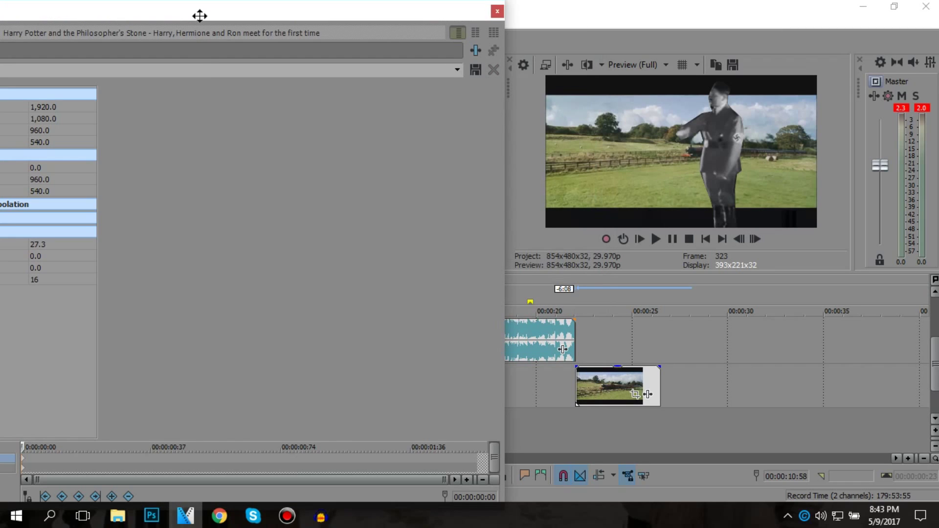
drag(200, 16, 268, 23)
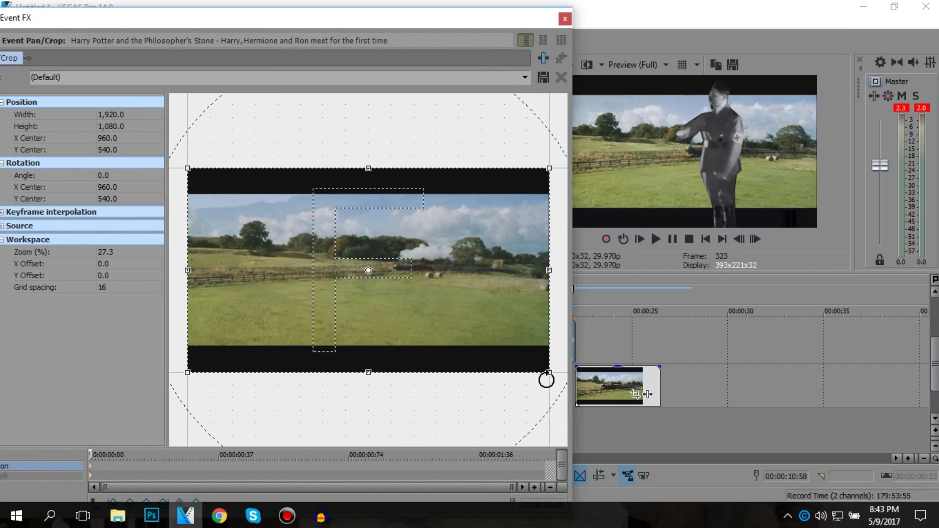
drag(545, 364, 501, 345)
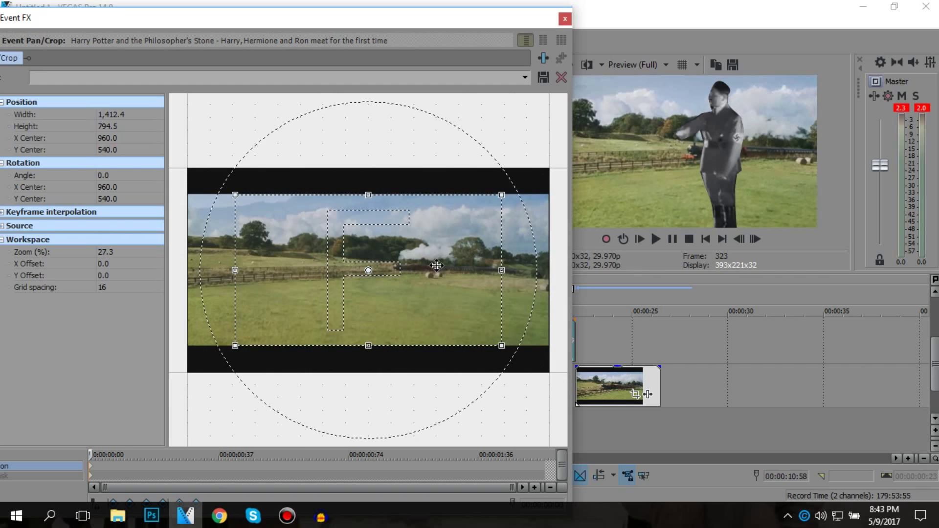
click(563, 19)
- At the start of the marker 4 figure clip, rotate the figure to about 73.8° and centre its crop at 403.9, -10.4
scroll(390, 369, down, 3)
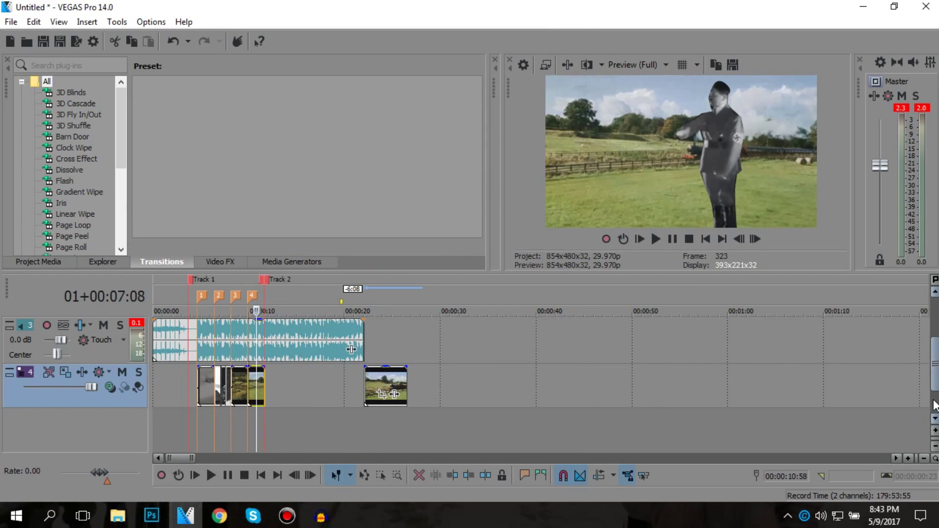
drag(935, 377, 935, 338)
scroll(247, 354, up, 3)
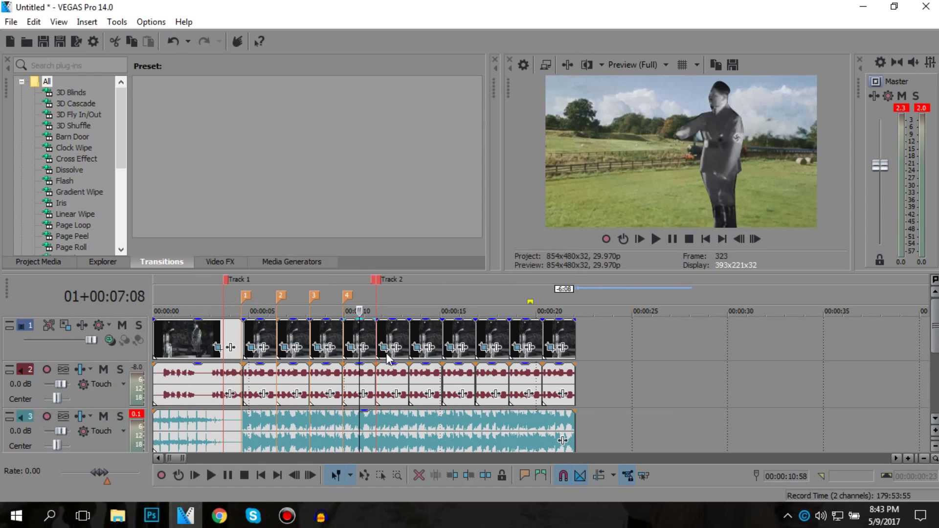
click(384, 339)
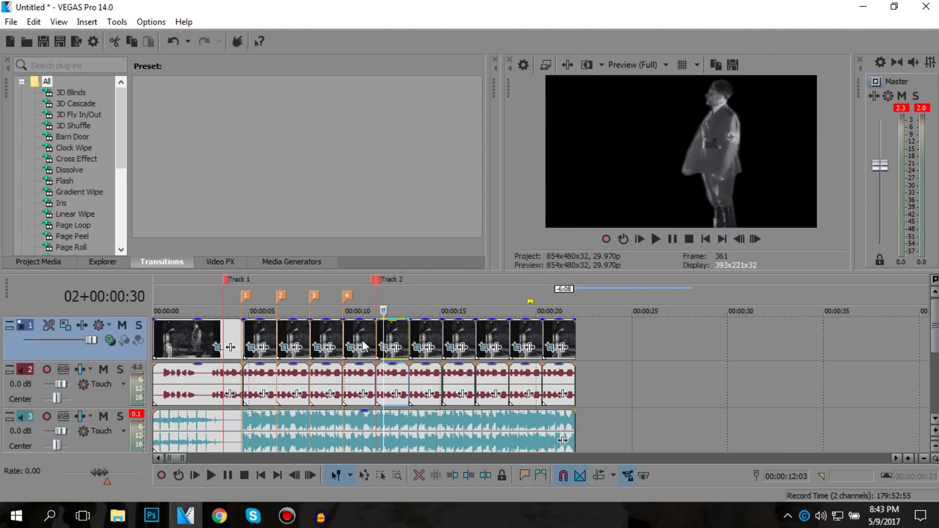
click(355, 335)
click(363, 330)
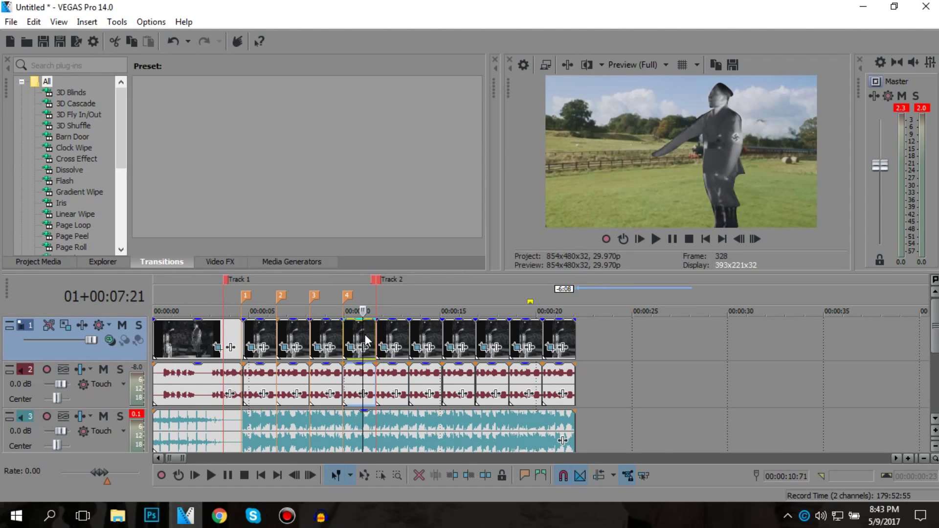
click(345, 329)
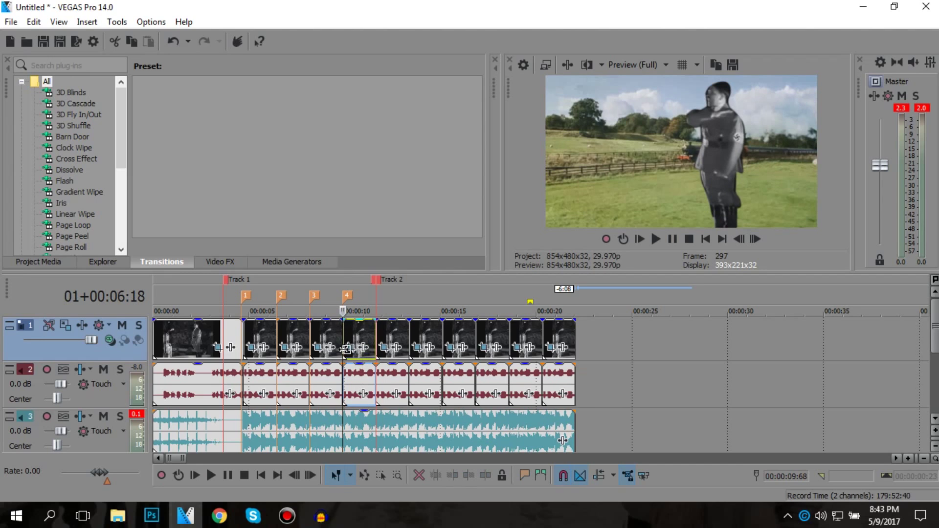
click(350, 346)
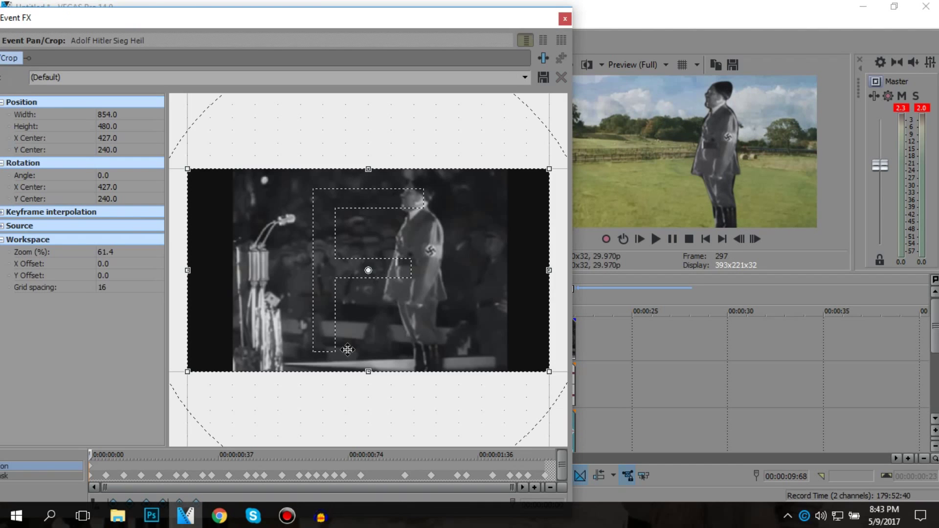
scroll(433, 322, down, 2)
drag(512, 358, 334, 375)
drag(350, 327, 342, 244)
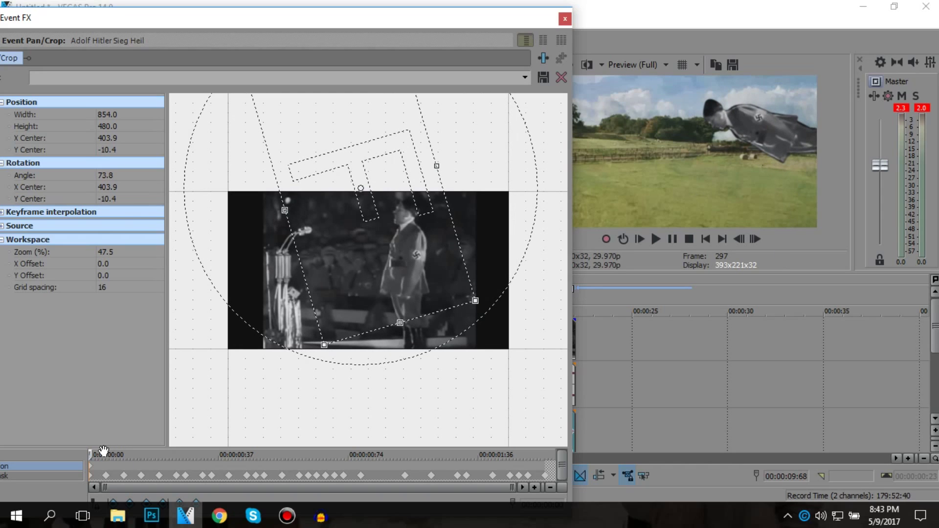
- Add a Position keyframe at the end of the figure clip and move the figure toward the middle of the frame
drag(159, 454, 545, 454)
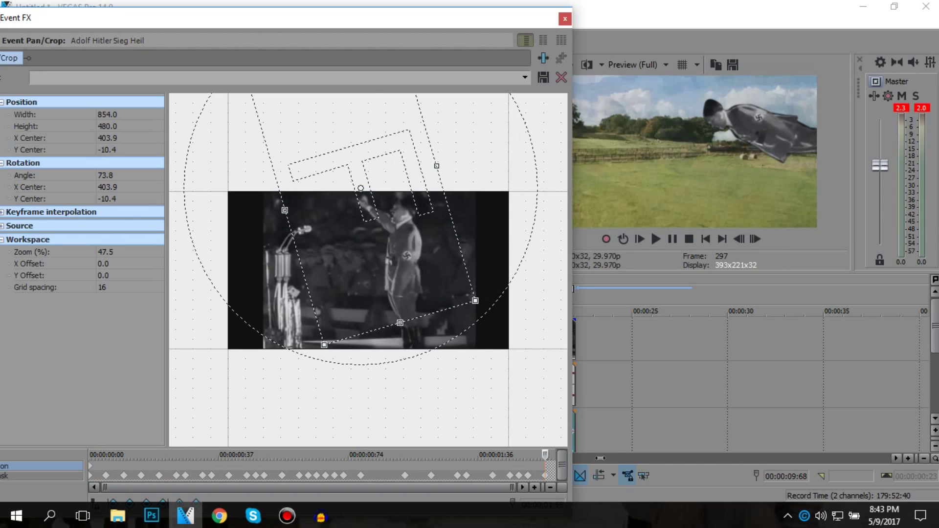
drag(383, 245, 308, 260)
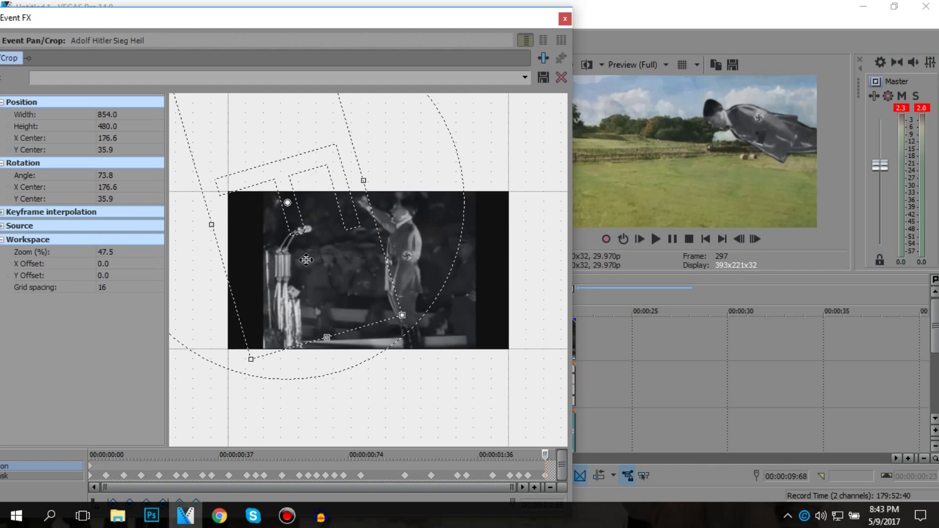
mouse_move(310, 14)
mouse_down()
mouse_move(284, 54)
mouse_move(316, 88)
mouse_move(324, 25)
mouse_move(308, 20)
mouse_up()
drag(301, 183, 427, 196)
drag(410, 16, 111, 44)
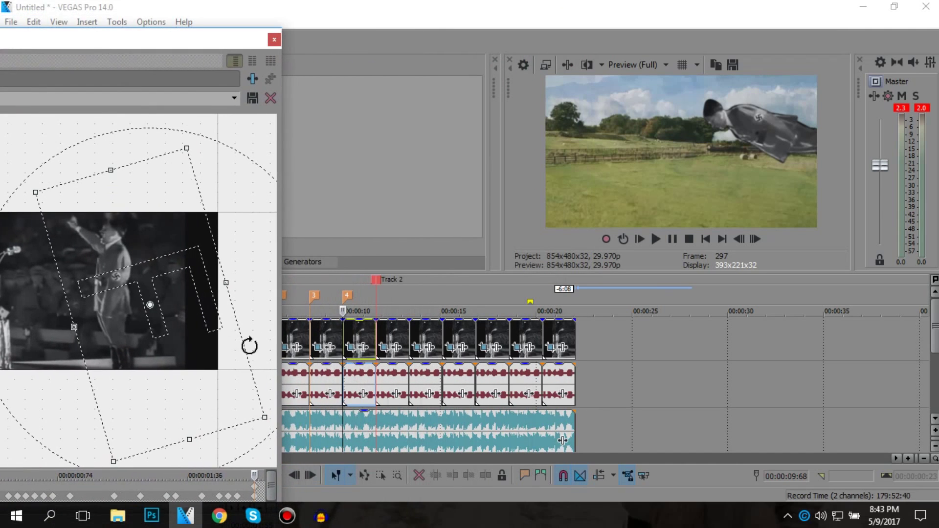
- With the playhead at 00:00:11:26, reposition the end Position keyframe so the figure flies upper left, above the locomotive
click(370, 331)
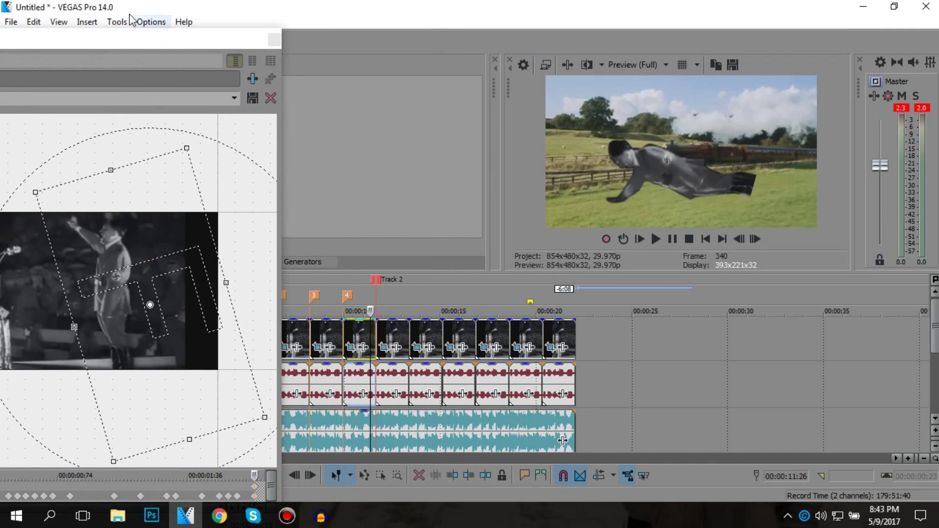
drag(122, 45, 303, 41)
drag(332, 301, 319, 317)
drag(363, 279, 320, 353)
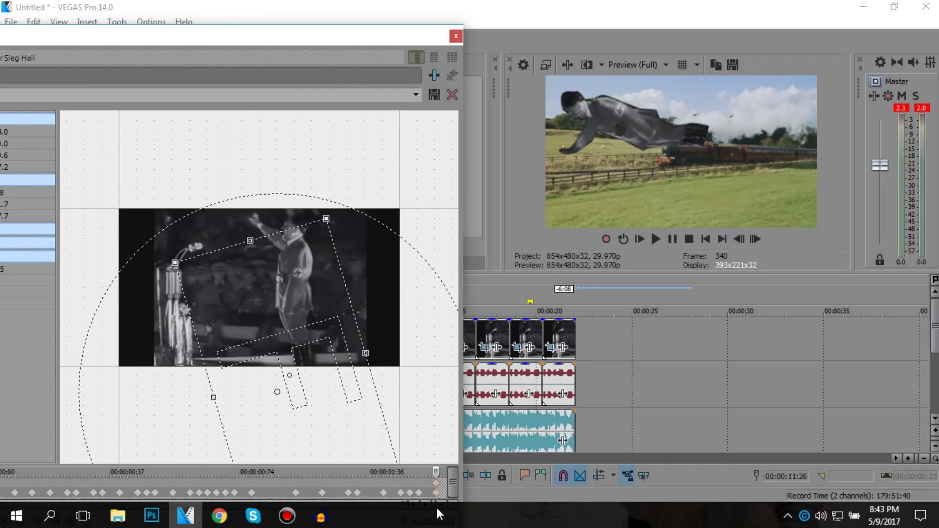
- At the first Position keyframe, shrink the figure and place it at the frame's right edge above the distant train
drag(299, 45, 385, 20)
drag(523, 445, 47, 463)
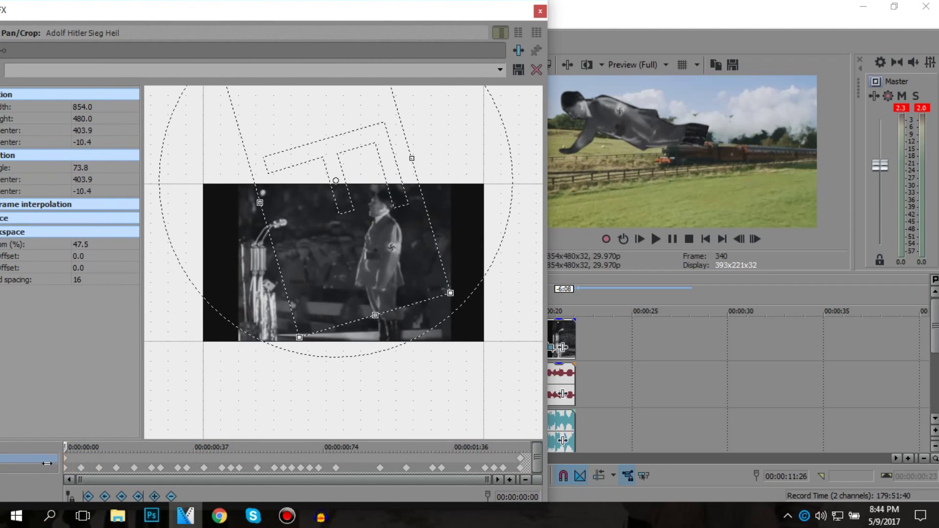
drag(480, 14, 251, 40)
click(345, 334)
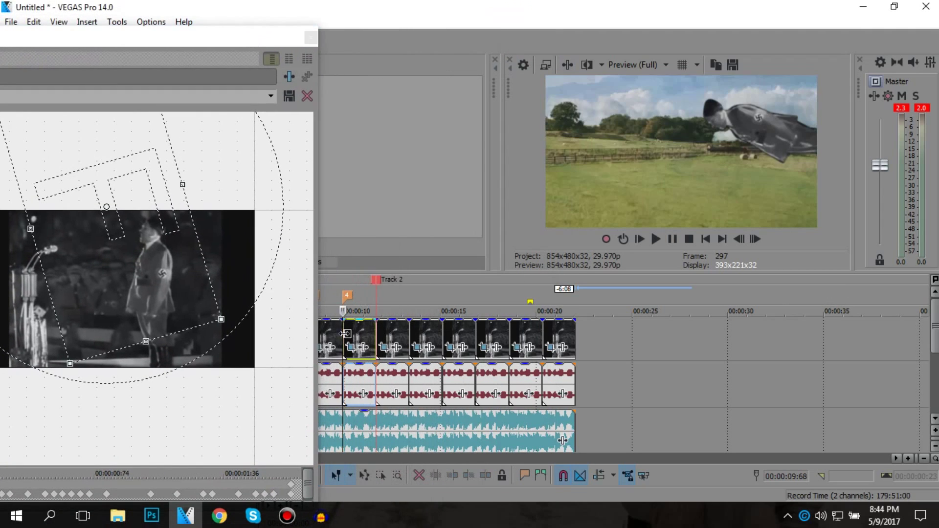
drag(166, 38, 387, 17)
drag(450, 314, 582, 401)
drag(383, 302, 341, 200)
click(525, 18)
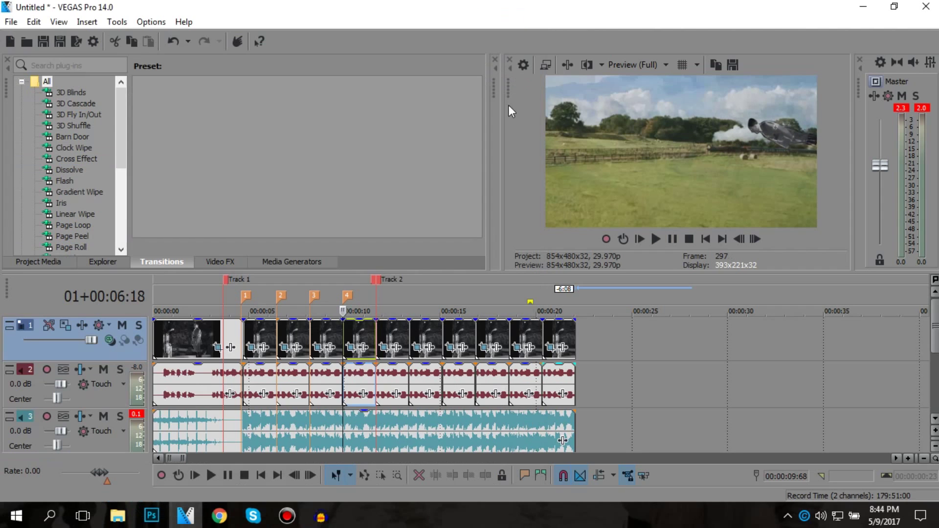
- Play back the figure's flight over the train from marker 4 and check it near the end of the clip
key(space)
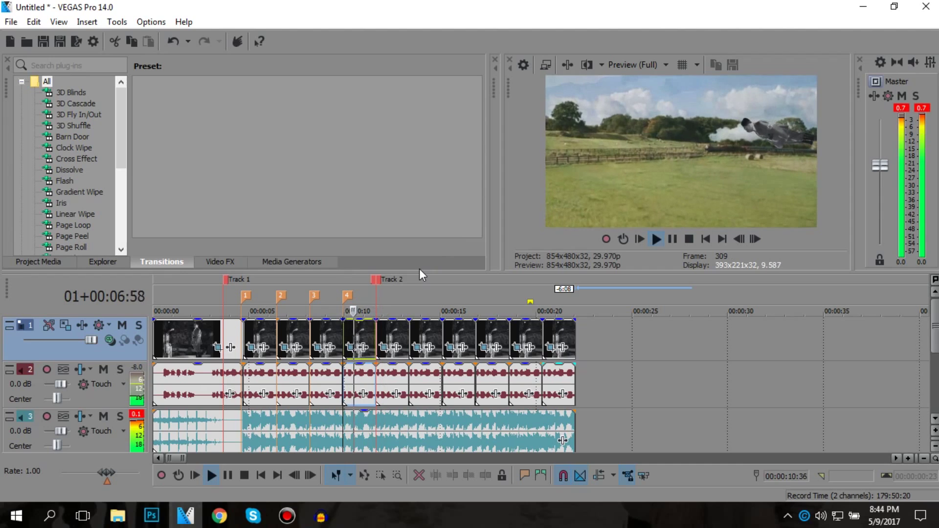
key(space)
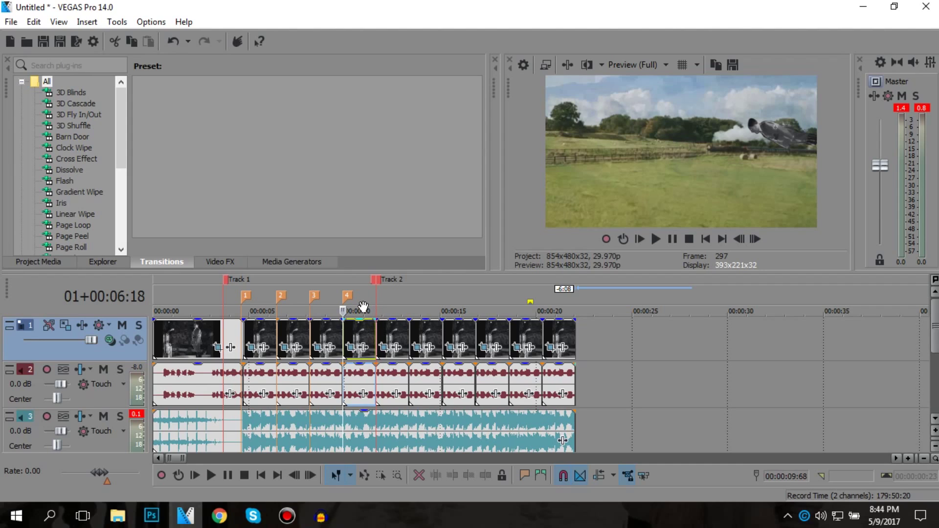
click(371, 337)
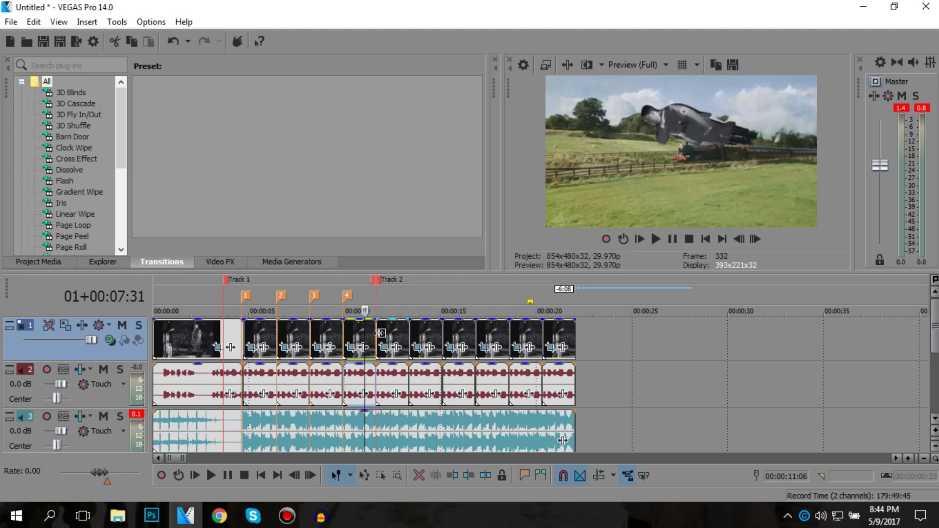
- Move the leftover train footage so it starts at the Track 2 marker
click(379, 333)
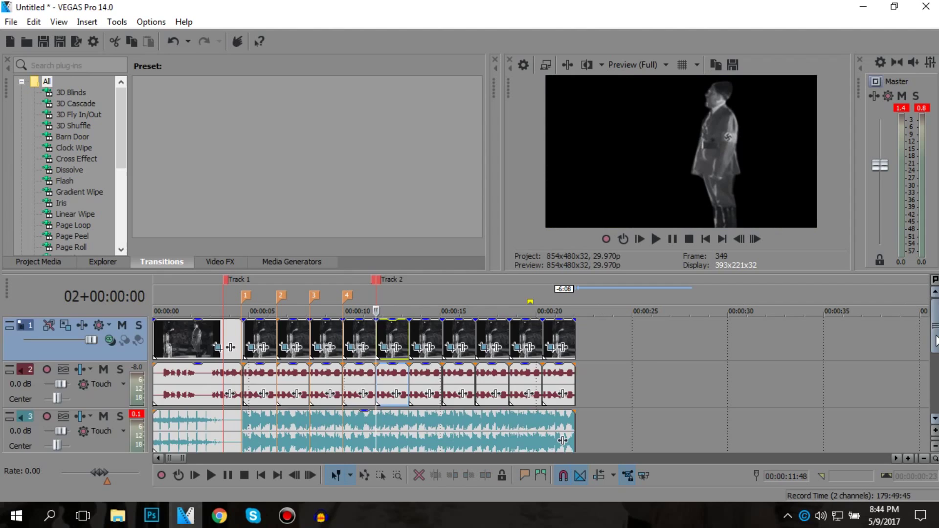
scroll(936, 341, down, 3)
click(607, 338)
drag(619, 338, 558, 339)
drag(481, 335, 419, 336)
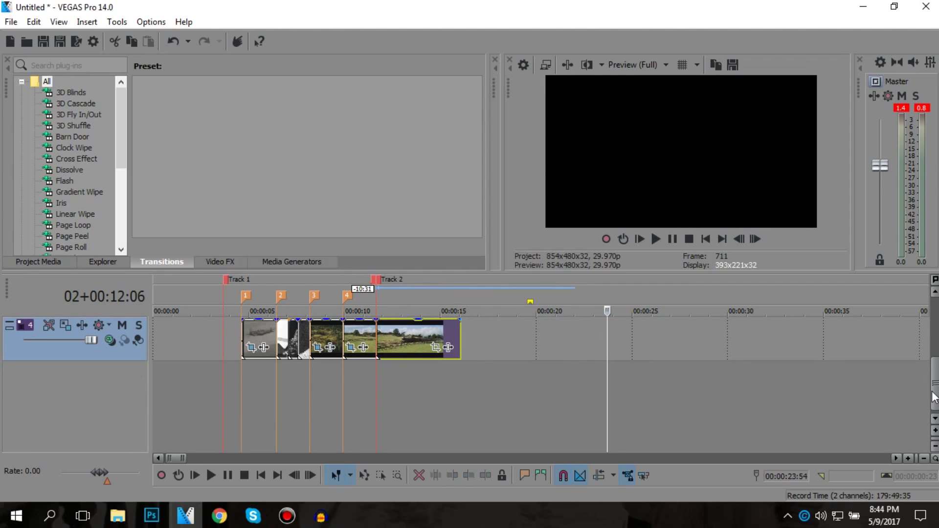
- Insert marker 5 at 00:00:13:29, the end of the figure clip that starts at the Track 2 marker
scroll(933, 325, up, 3)
click(408, 333)
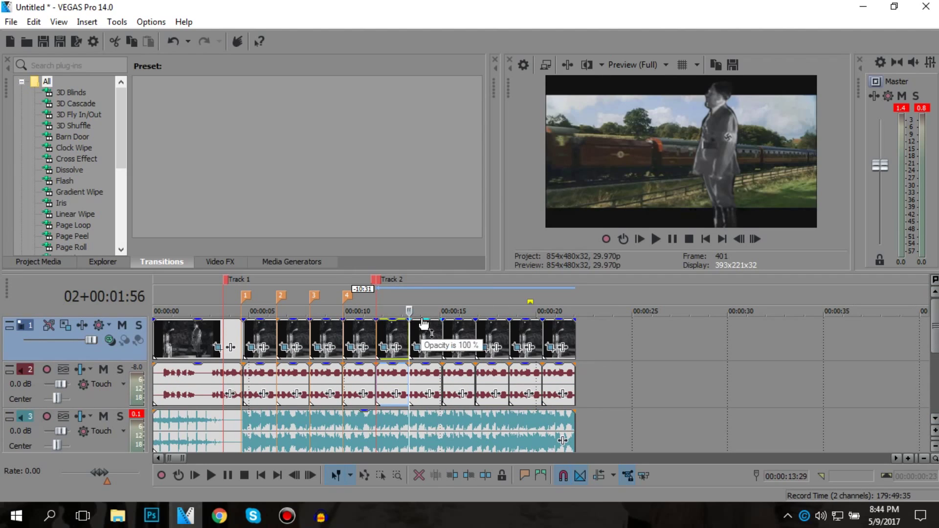
key(m)
click(634, 345)
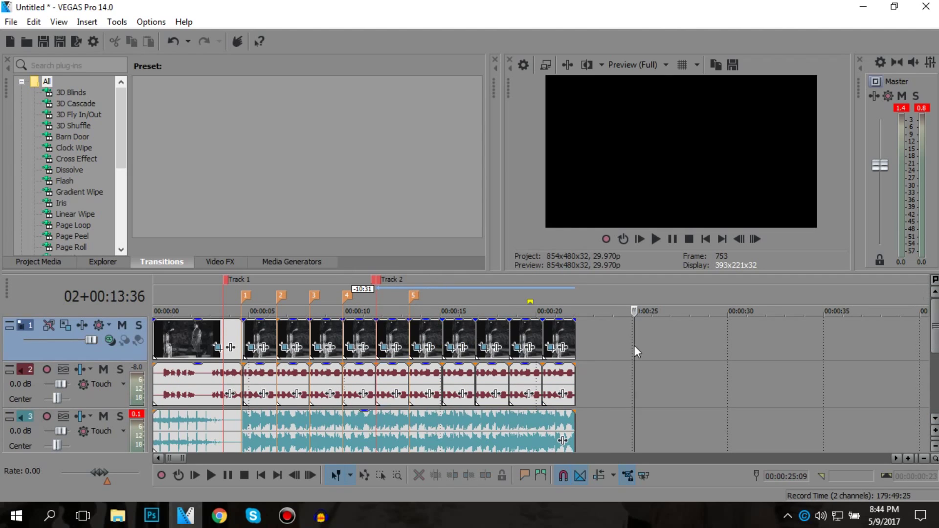
scroll(933, 338, down, 3)
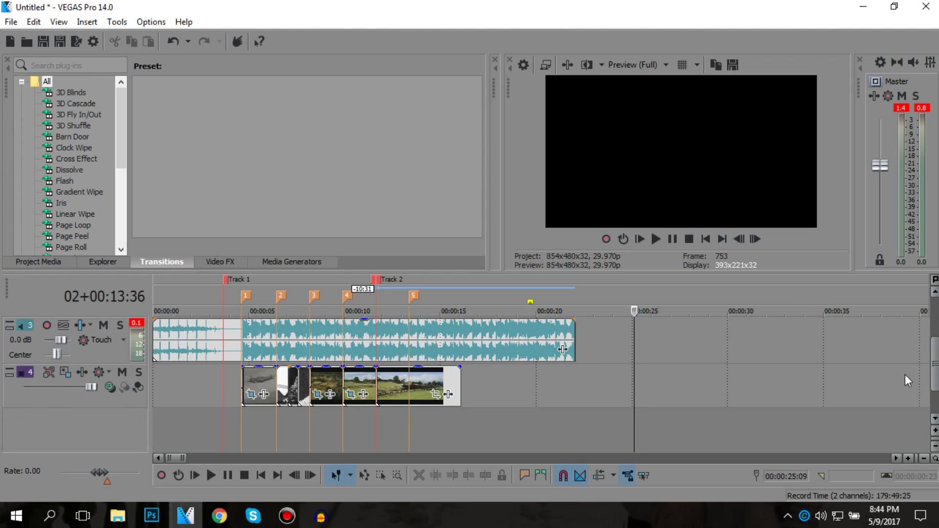
- Split the train footage on the Track 2 section at marker 5 and delete the part after the marker
click(405, 384)
key(ctrl+Right)
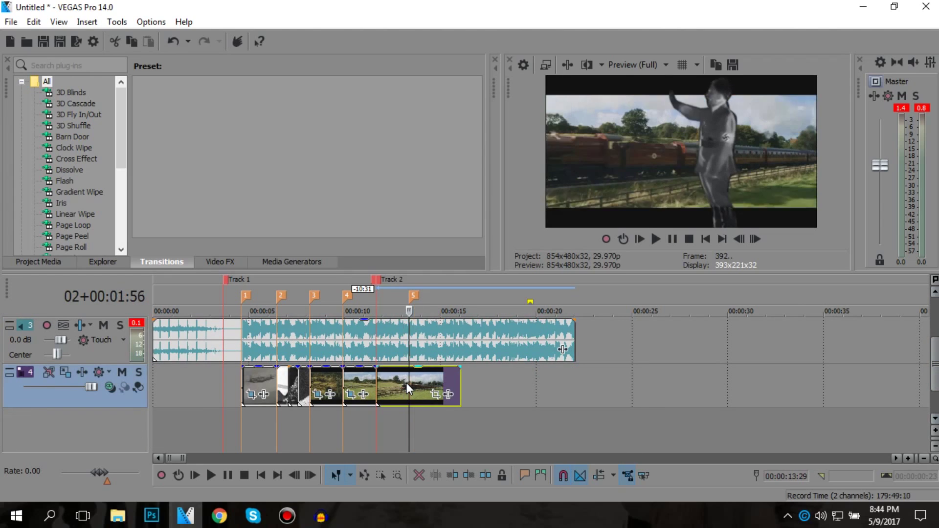
key(s)
click(427, 386)
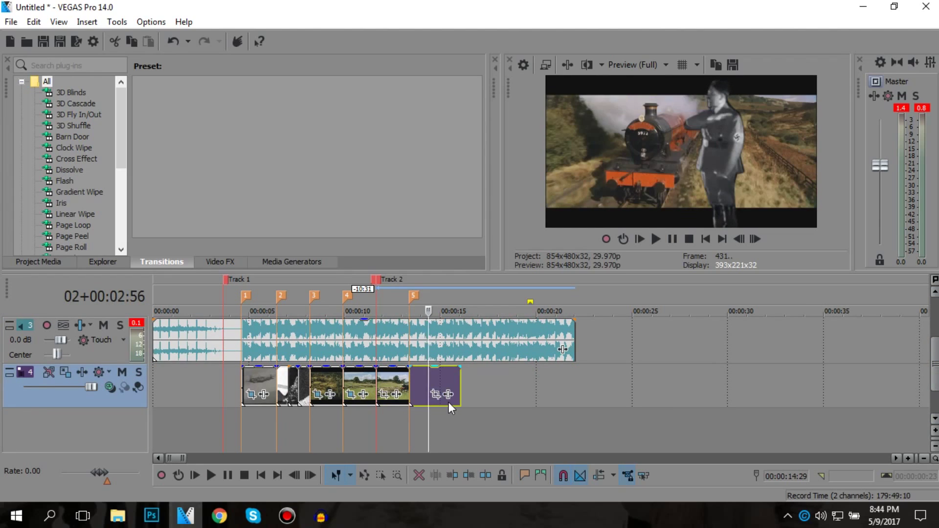
key(Delete)
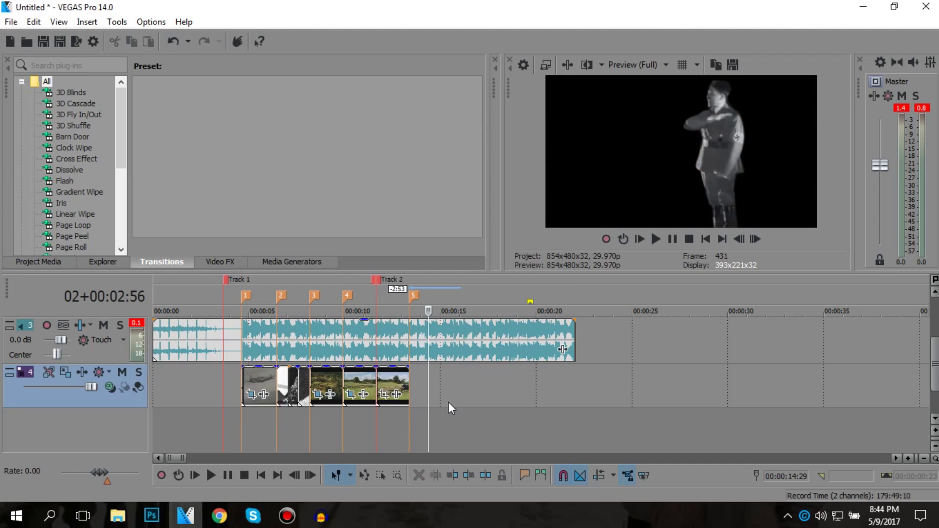
- Play back the train footage from marker 4 and check the clip that starts at the Track 2 marker
click(339, 378)
key(space)
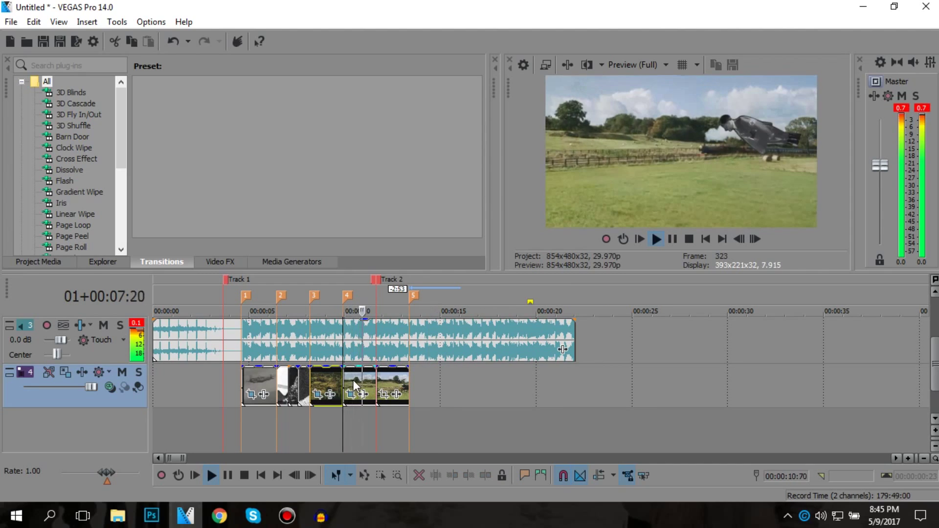
click(385, 380)
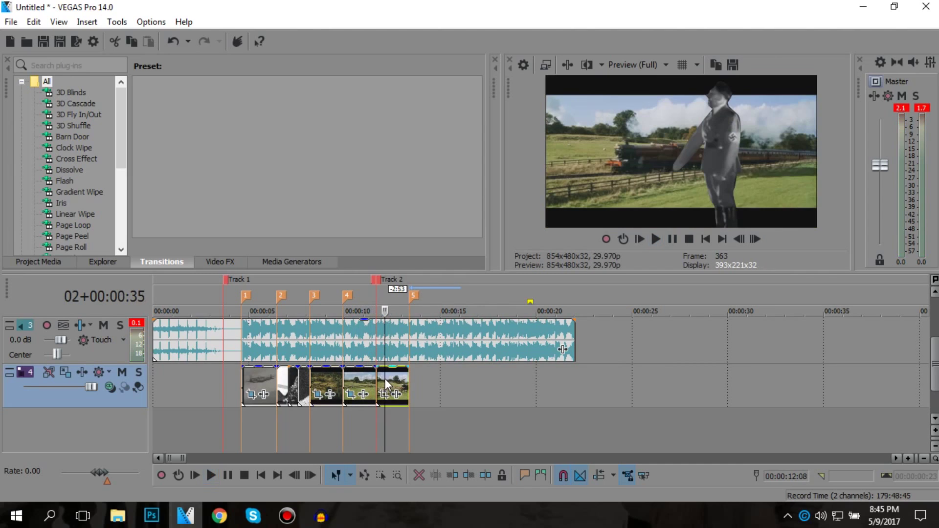
click(395, 378)
click(350, 381)
key(space)
- Delete the train clip that starts at the Track 2 marker
click(394, 374)
click(361, 376)
click(387, 376)
key(Delete)
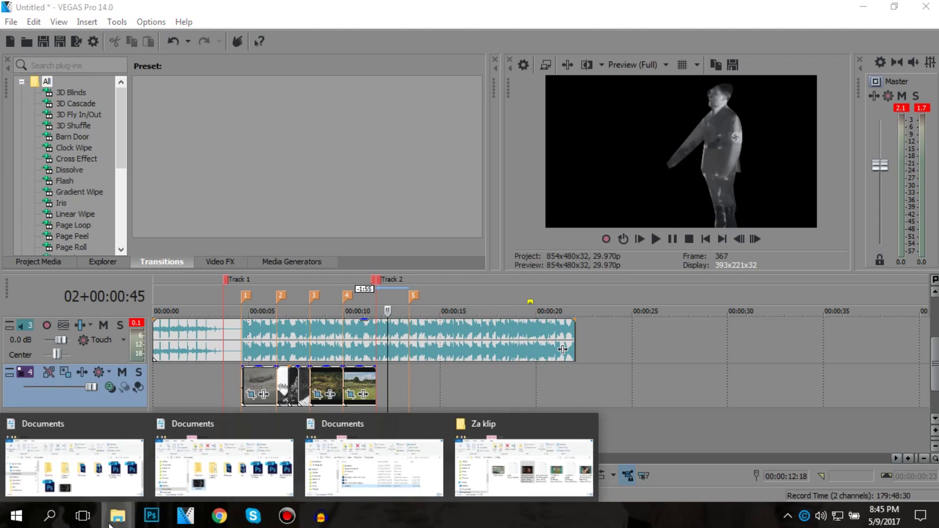
- Switch to File Explorer, check the Za klip folder for footage, and put the folder windows away to reach the desktop
click(126, 519)
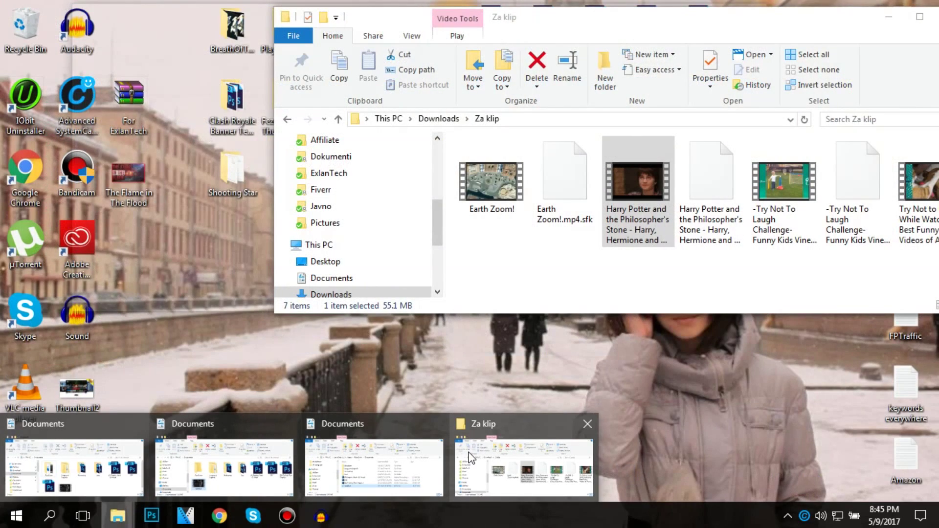
click(523, 464)
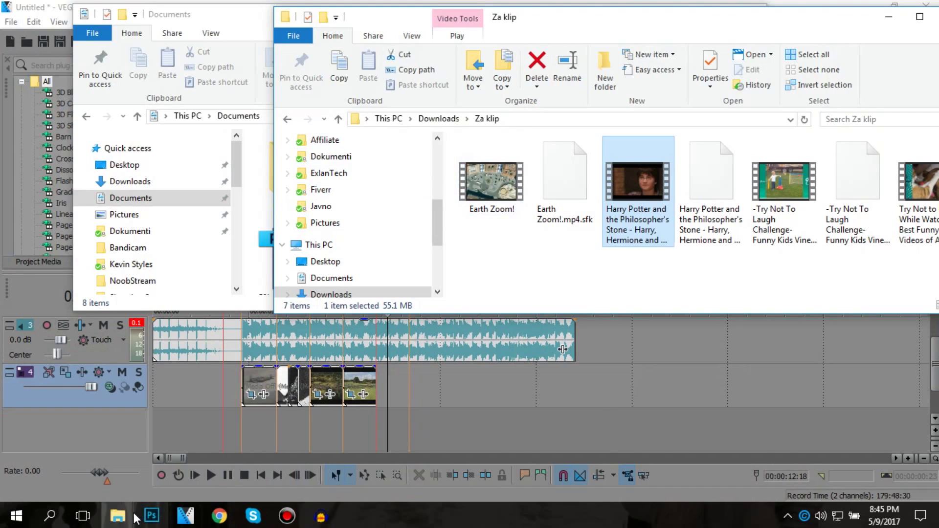
click(117, 516)
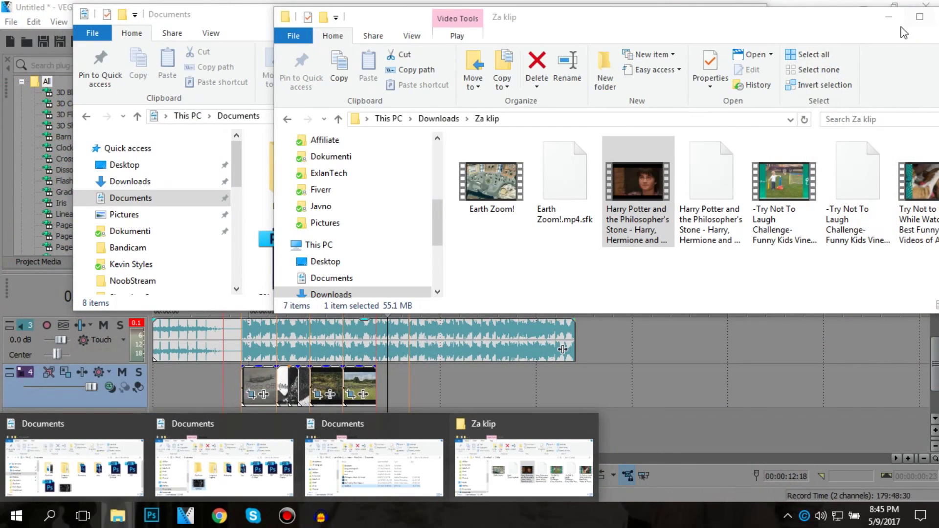
click(889, 16)
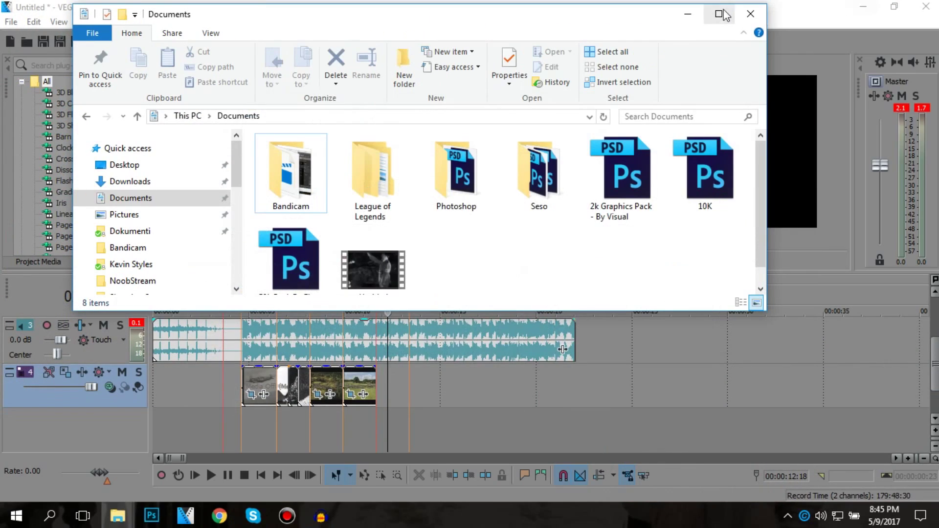
click(793, 22)
drag(794, 23, 937, 59)
click(254, 181)
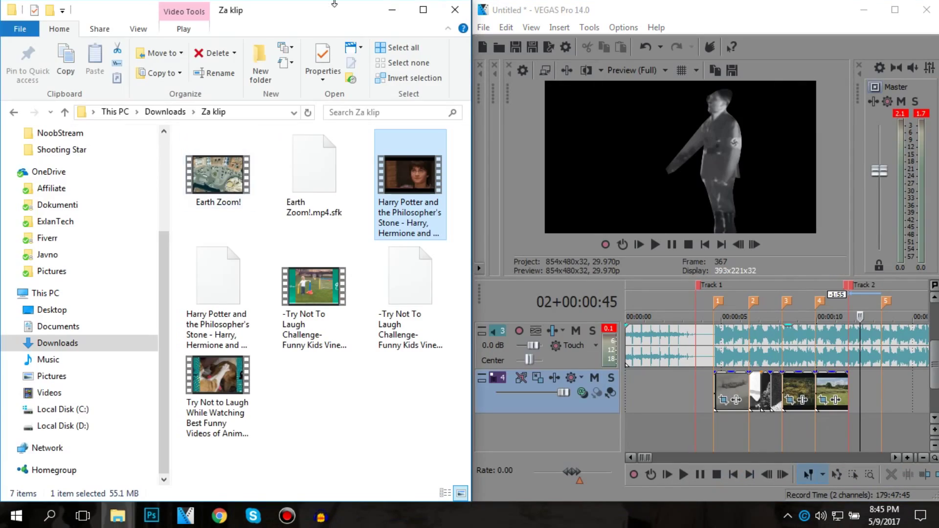
click(454, 6)
- Add the Battle Stations- Tiger Attack (HQ with Extras) video from the desktop's Shooting Star folder after the last timeline clip, and return to the full-size editor
double_click(231, 173)
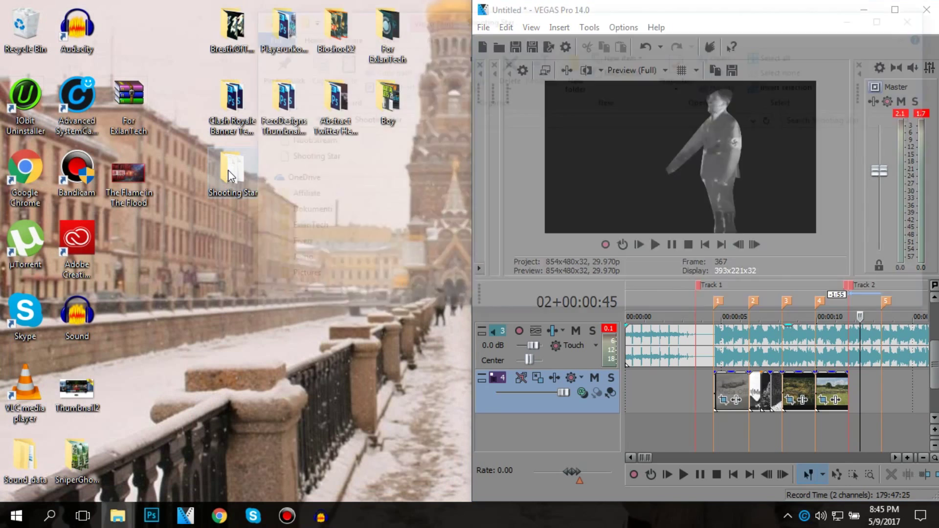
scroll(767, 206, down, 3)
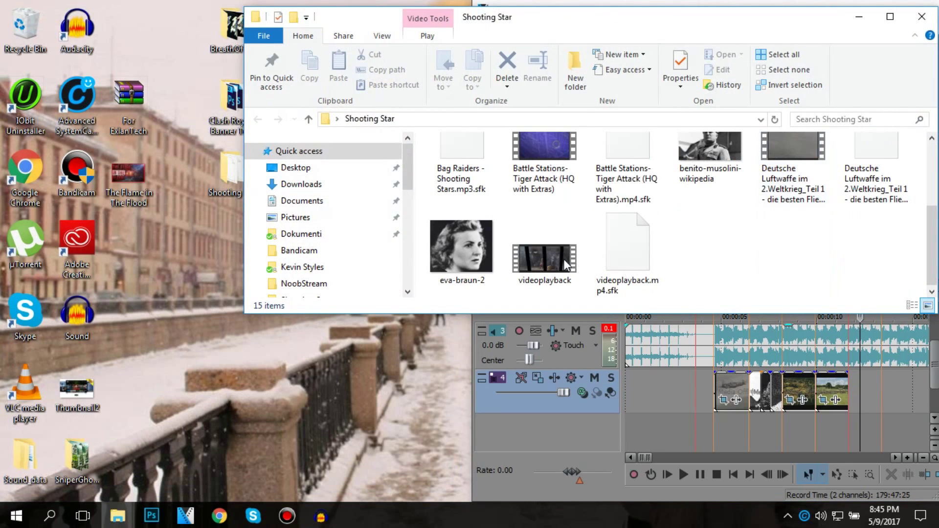
scroll(563, 264, up, 1)
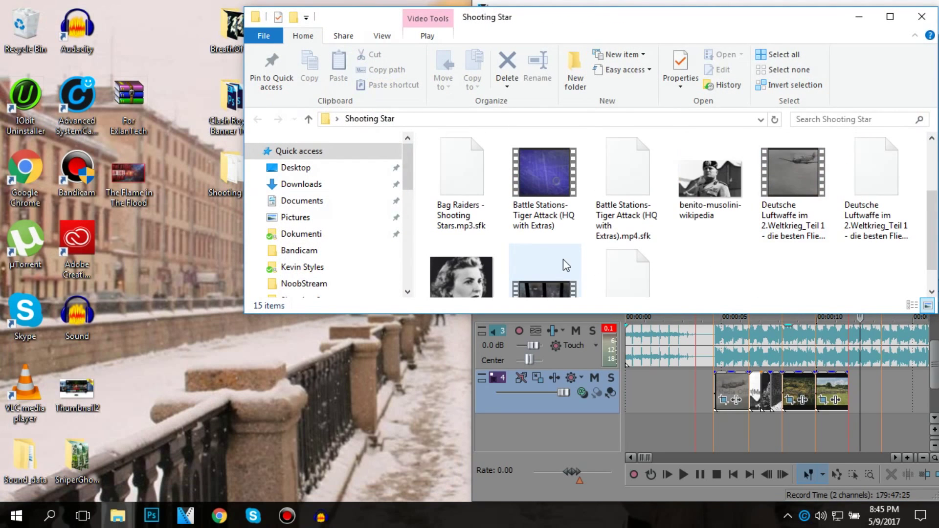
click(793, 174)
scroll(735, 193, down, 1)
click(509, 147)
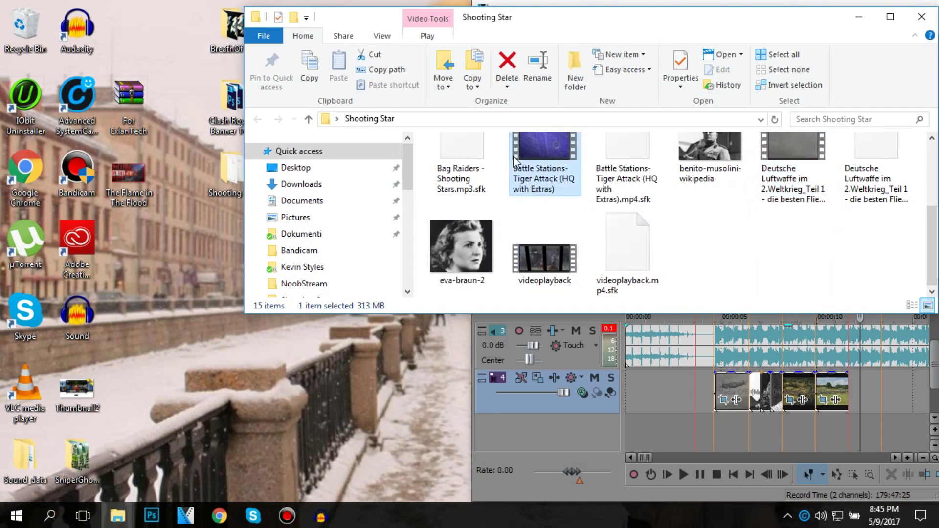
scroll(528, 176, up, 2)
scroll(553, 259, down, 1)
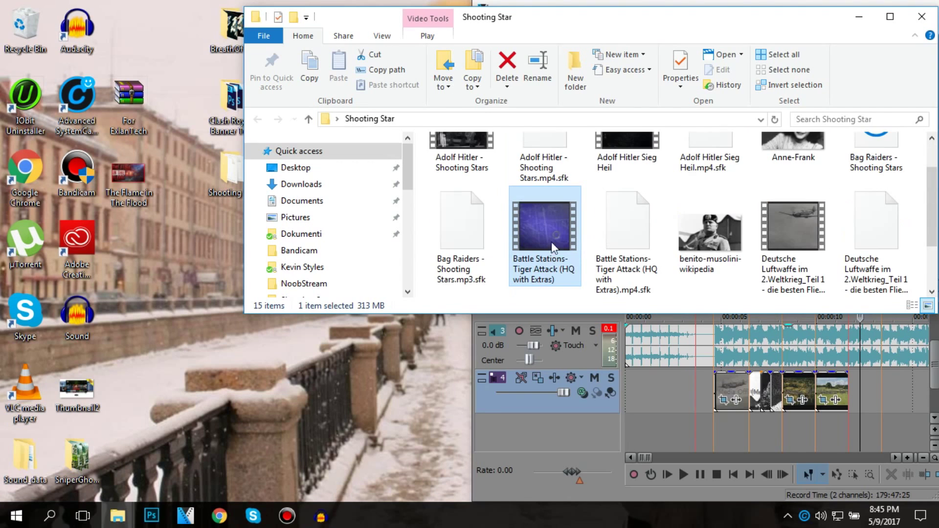
drag(861, 398, 861, 399)
click(858, 16)
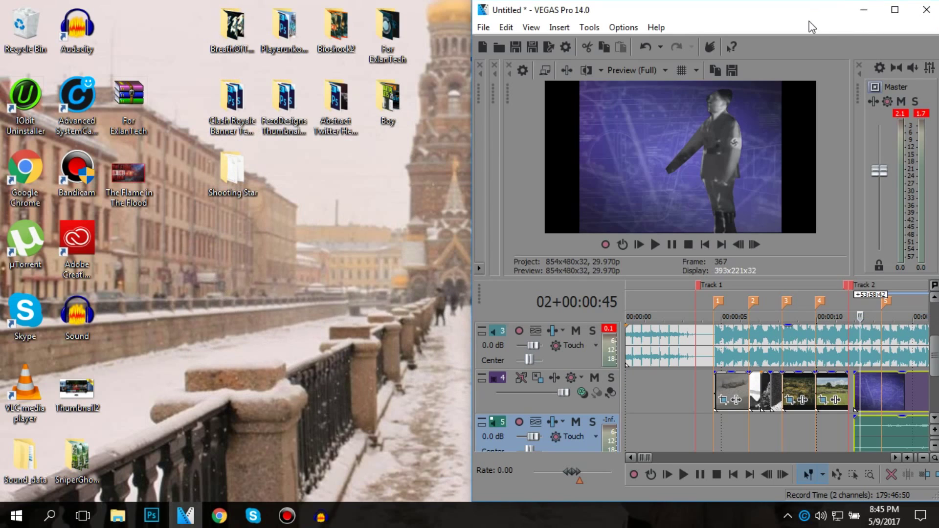
key(super+Down)
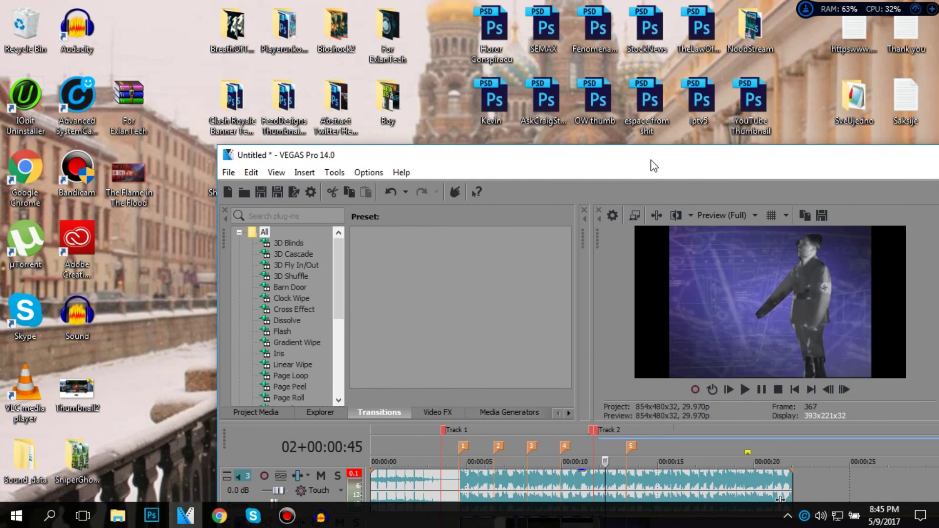
key(super+Up)
- Set the Battle Stations video event to Disable resample and turn off Maintain aspect ratio
right_click(457, 397)
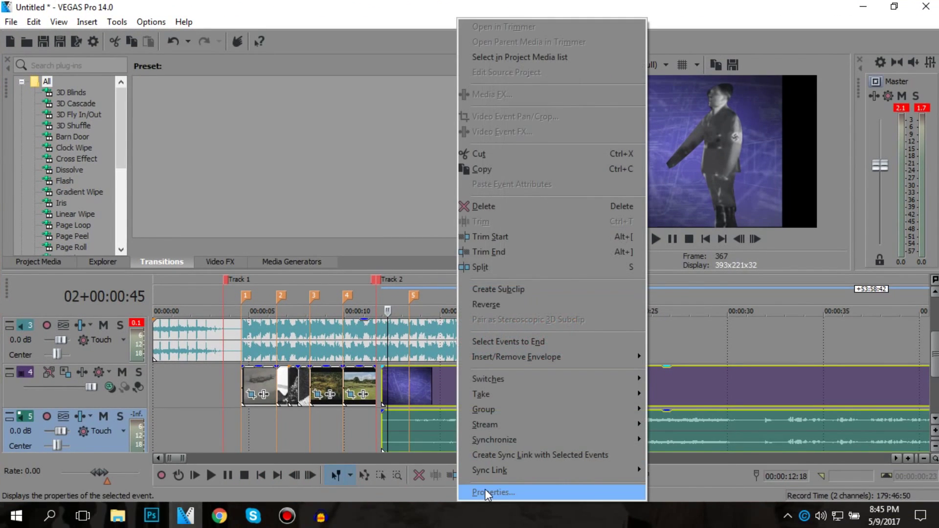
click(434, 382)
right_click(436, 378)
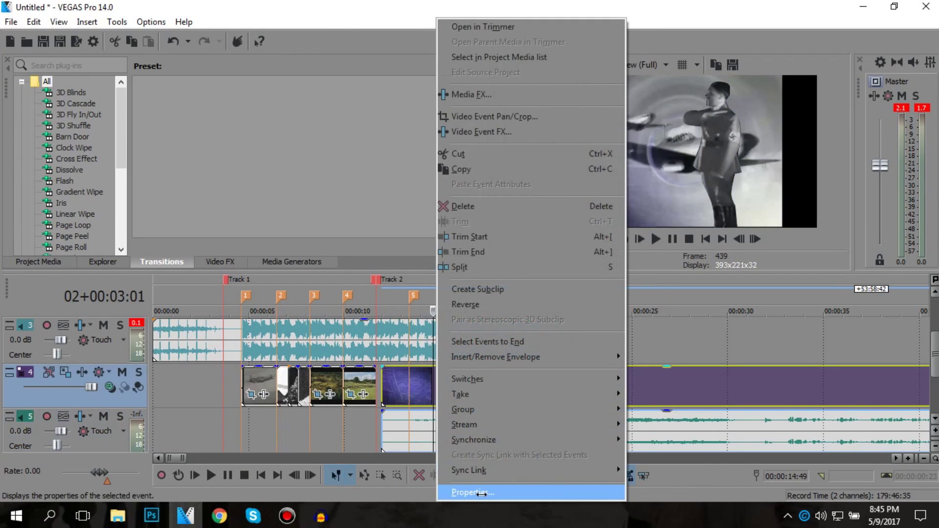
click(465, 488)
click(413, 216)
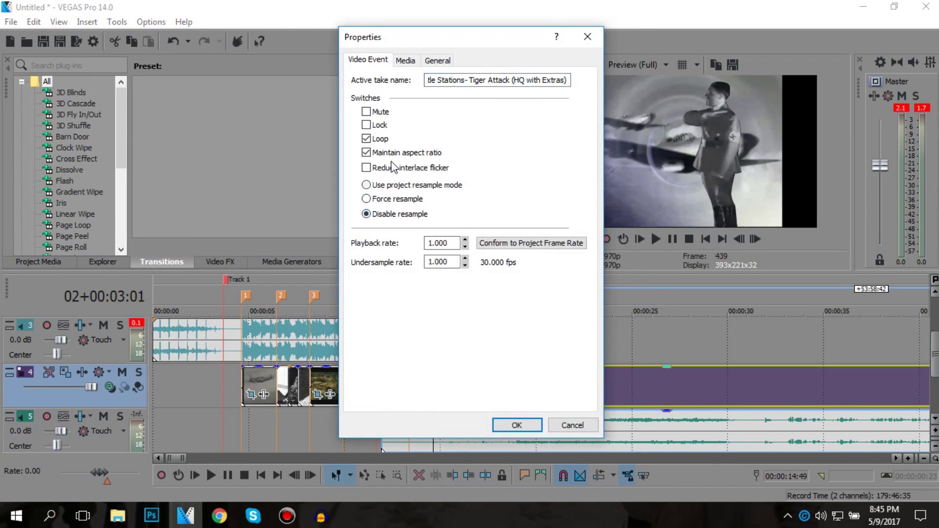
click(517, 425)
- Find the street scene with the large portrait poster in the Battle Stations footage and split the clip there at 00:02:12:70
scroll(481, 380, down, 4)
click(411, 388)
scroll(422, 392, down, 3)
click(384, 376)
click(352, 386)
click(357, 390)
click(378, 388)
drag(378, 388, 474, 348)
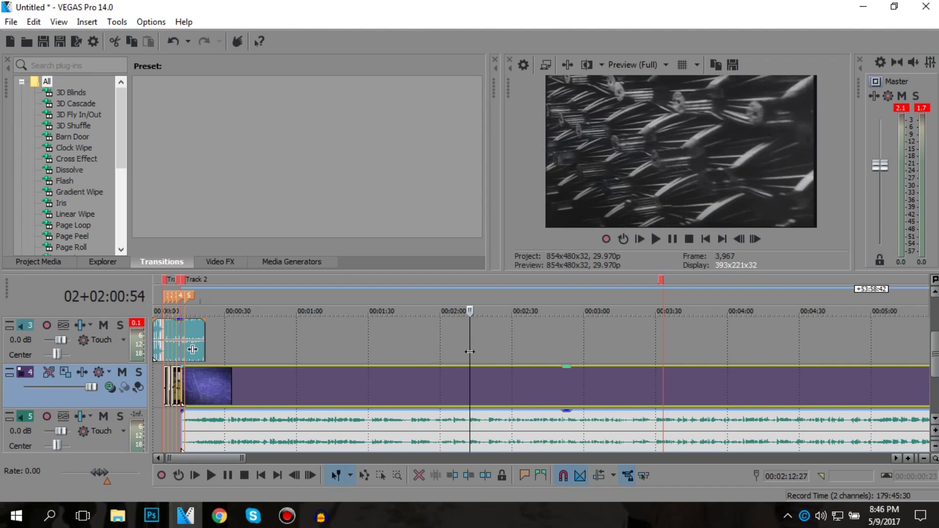
key(s)
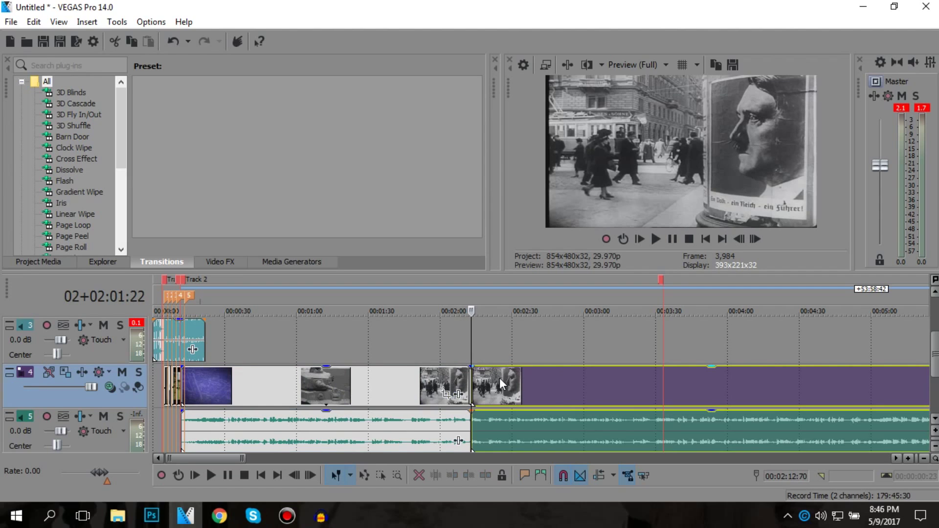
- Split the footage again at 00:02:29:71 and delete the parts before and after the street-scene section
click(499, 379)
click(512, 380)
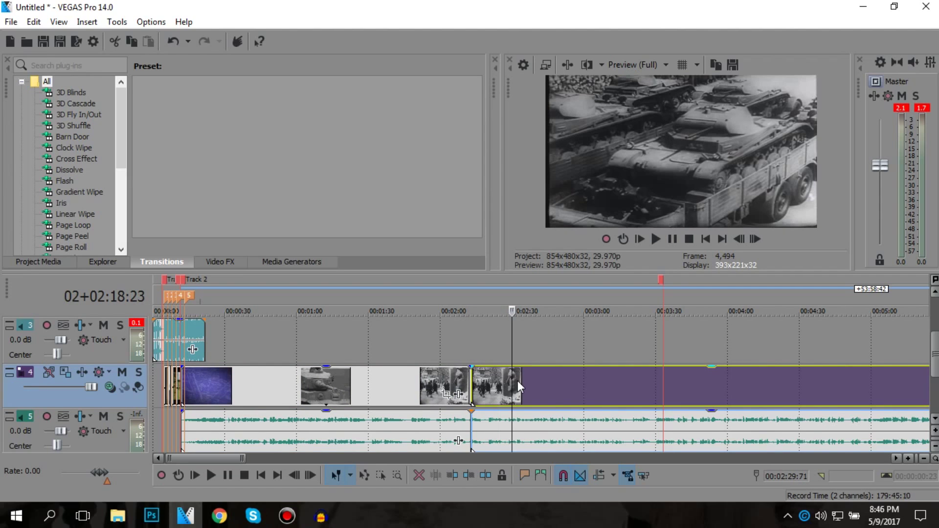
key(s)
click(528, 385)
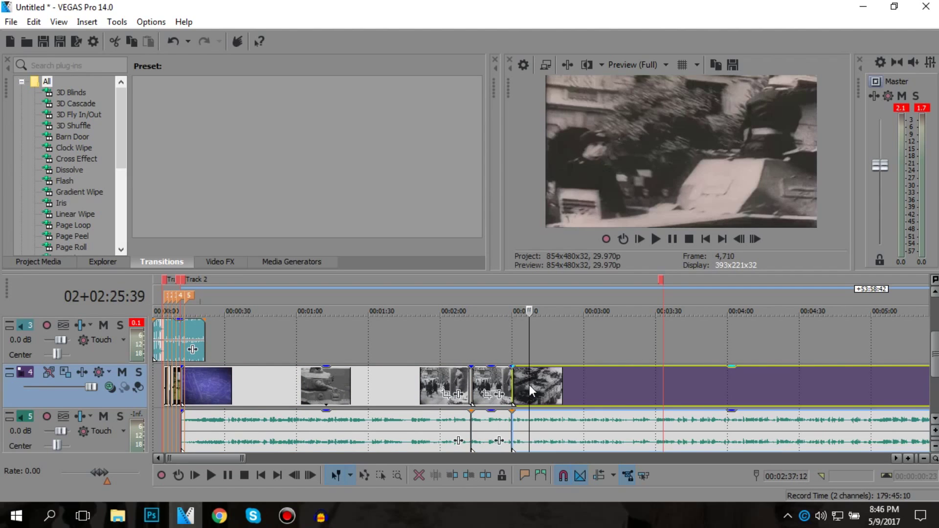
key(Delete)
click(375, 381)
key(Delete)
- Move the remaining Battle Stations section to start at the Track 2 marker and play it back from there
drag(500, 375, 201, 372)
scroll(245, 367, up, 5)
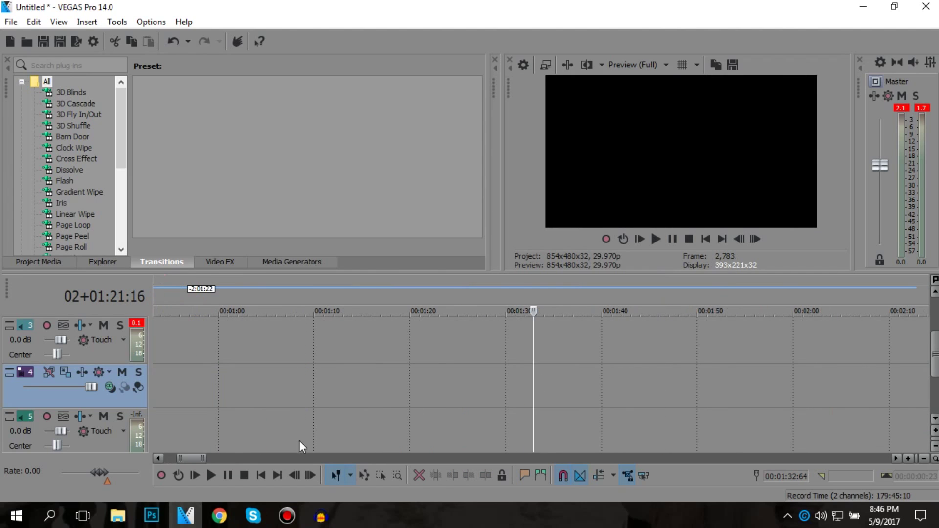
drag(195, 462, 183, 453)
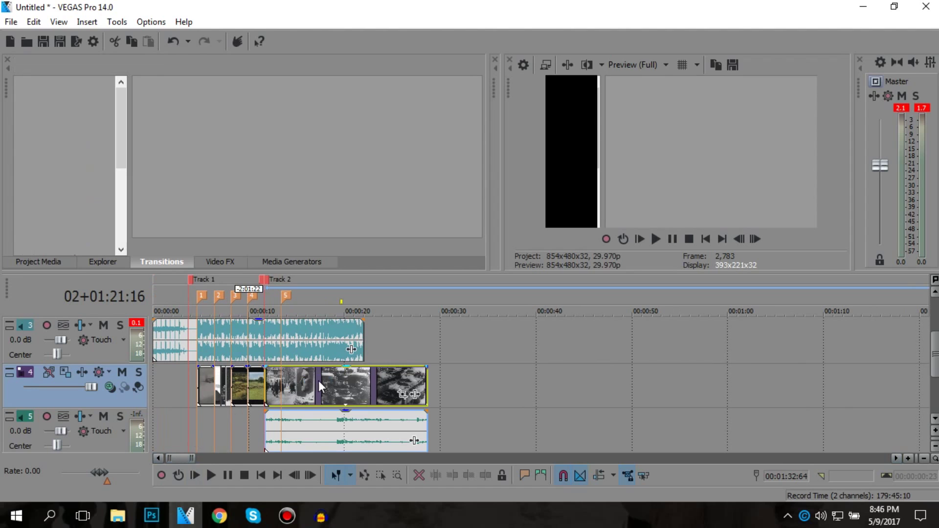
drag(331, 378, 284, 384)
key(space)
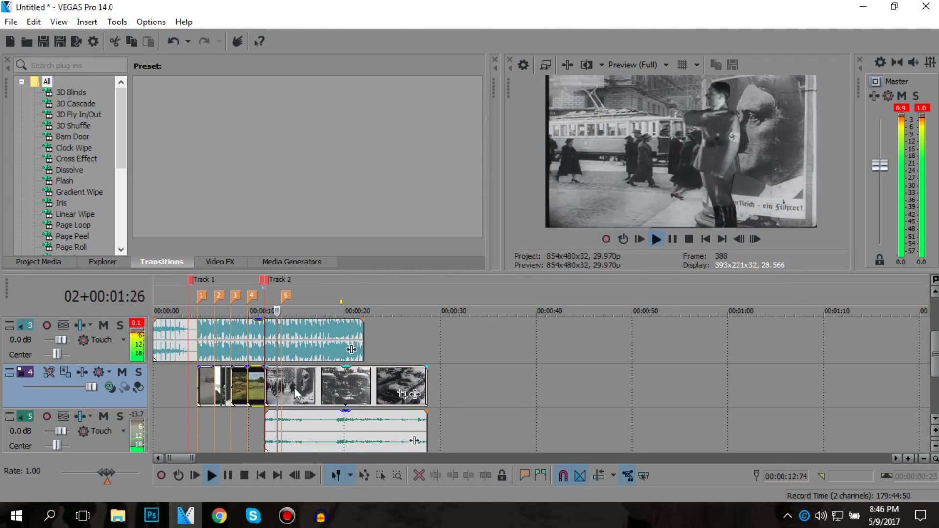
key(space)
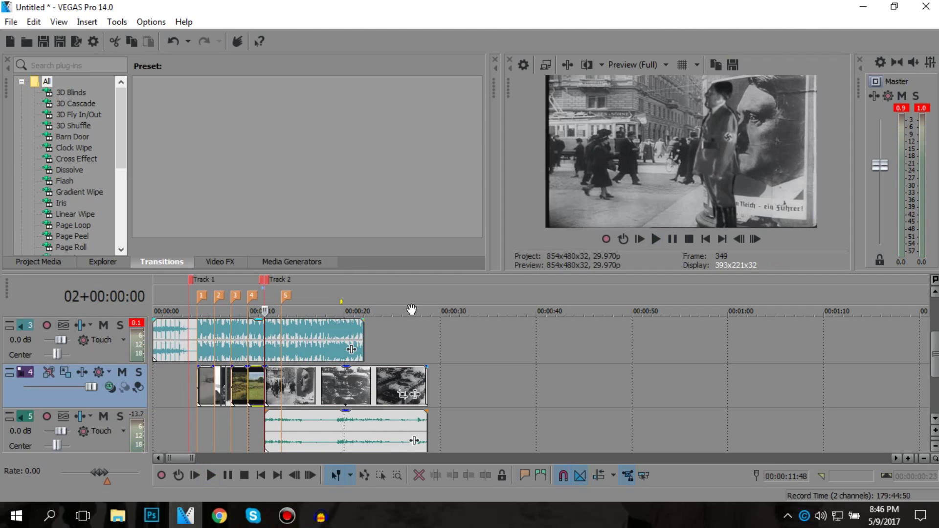
- Remove the Battle Stations clip's audio and trim the video's end to leave about 4 seconds, extending past marker 5
click(376, 433)
drag(379, 429, 339, 379)
click(336, 379)
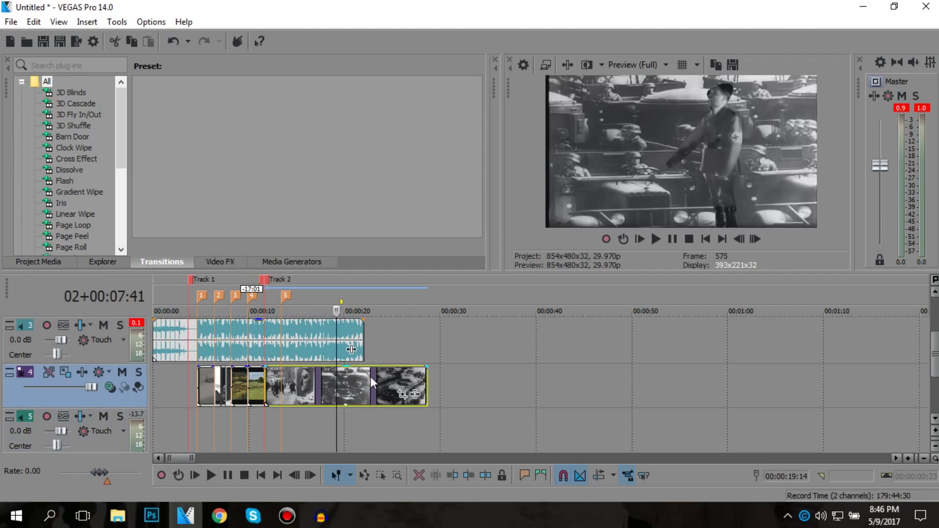
drag(428, 376, 292, 387)
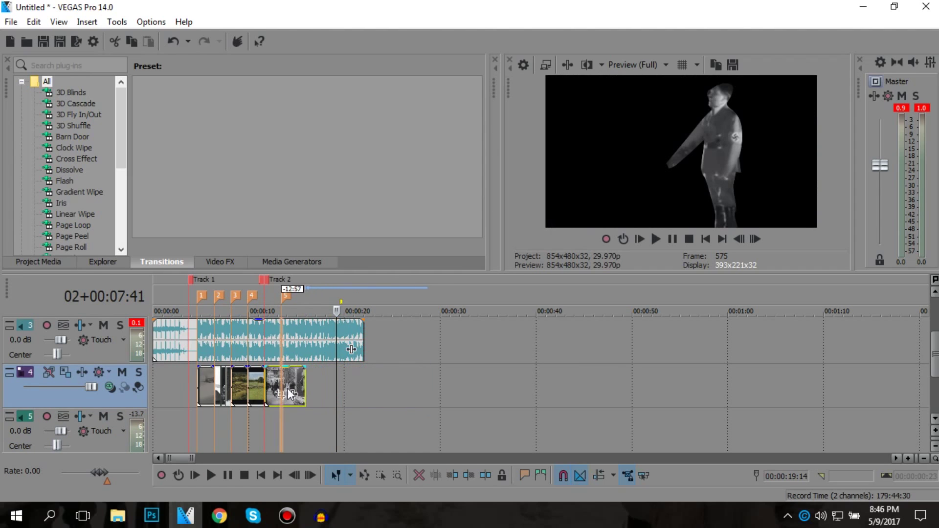
- Play back the trimmed Battle Stations clip from the Track 2 marker to past marker 5
scroll(322, 378, up, 2)
click(379, 376)
key(space)
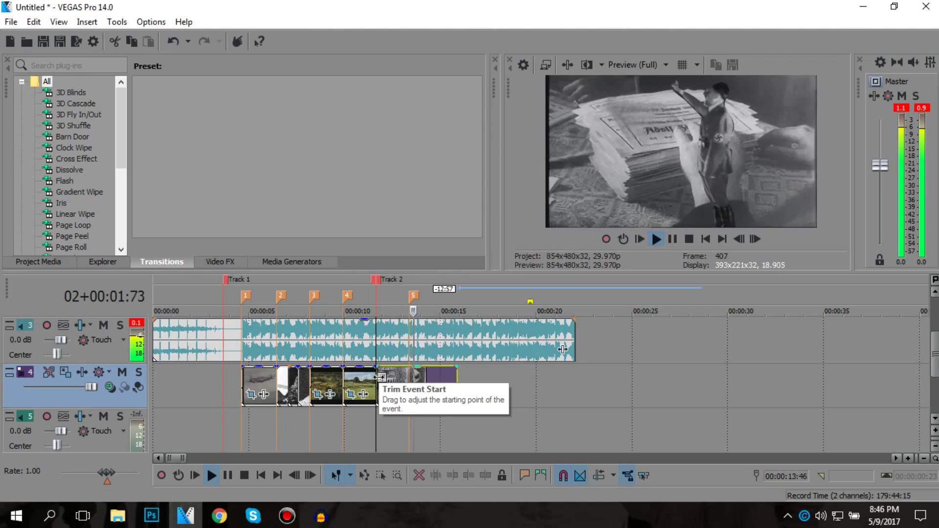
key(space)
- Crop the Battle Stations clip in Event Pan/Crop to about 558.4 by 421.4, centred at about 339.8, 231.5, to exclude the dark border
right_click(430, 380)
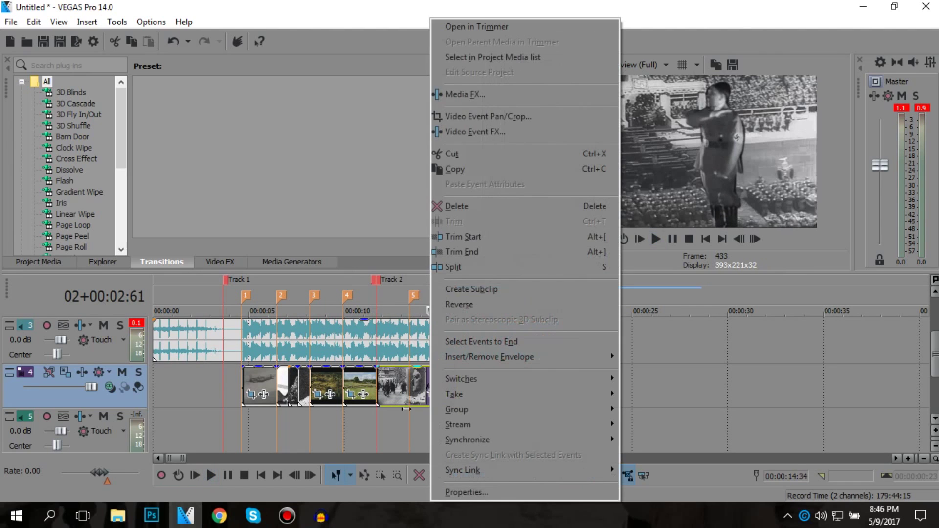
click(386, 395)
click(433, 395)
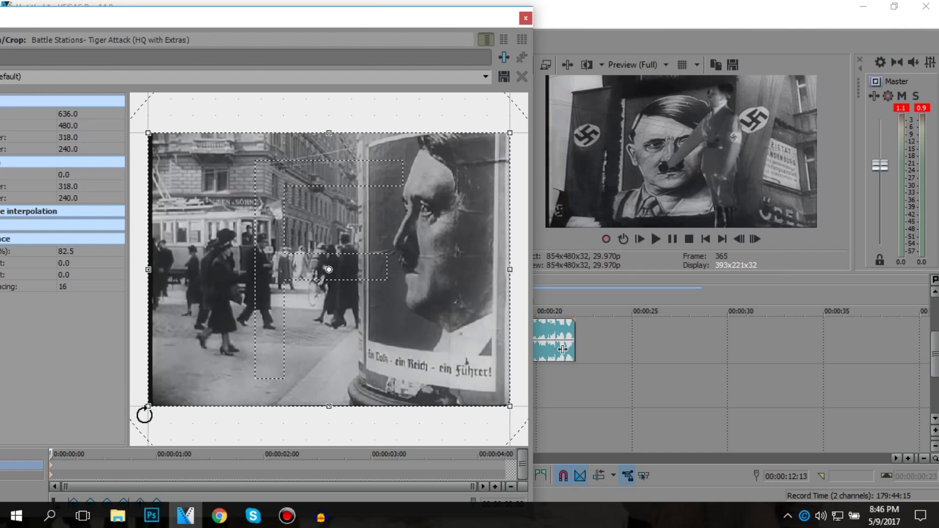
drag(149, 401, 169, 389)
drag(227, 345, 234, 327)
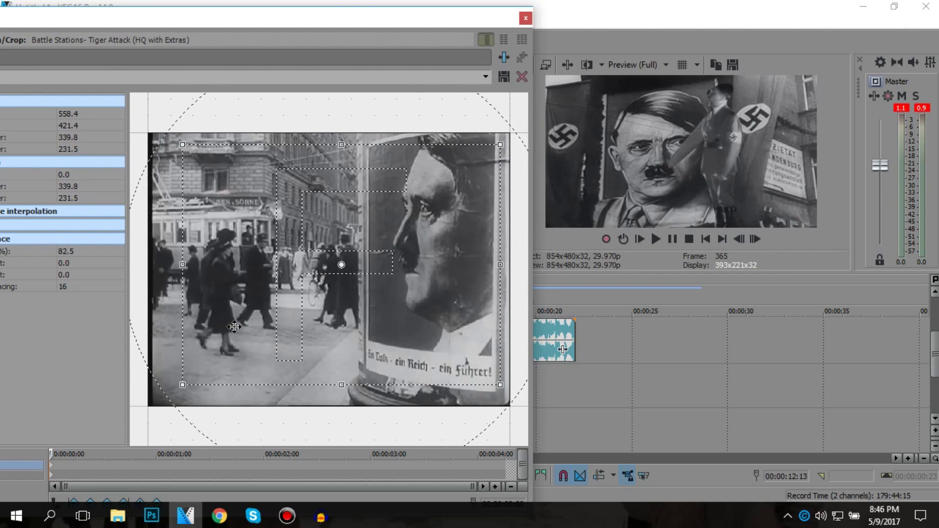
- Enlarge the Battle Stations crop to about 602.1 by 454.4, centred at about 322.8, 235.2, and play the clip back
drag(180, 387, 179, 394)
drag(243, 357, 225, 359)
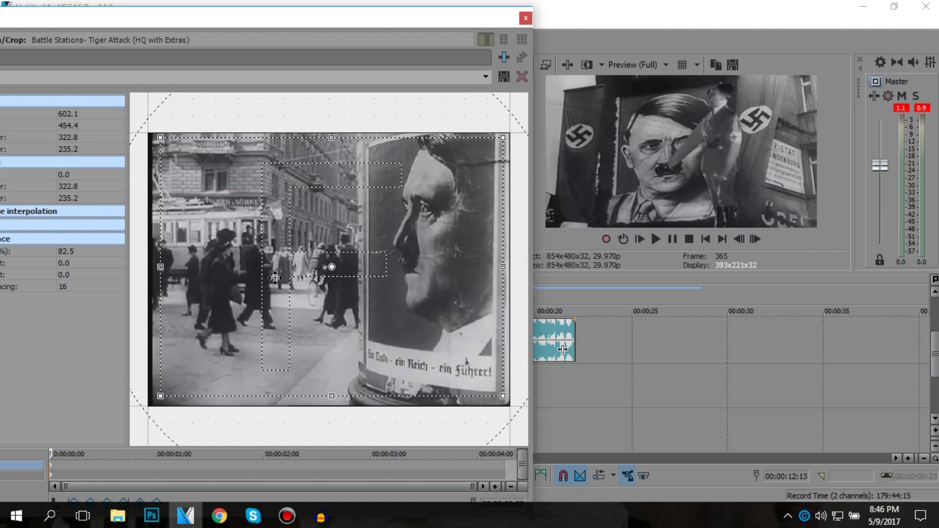
click(525, 19)
key(space)
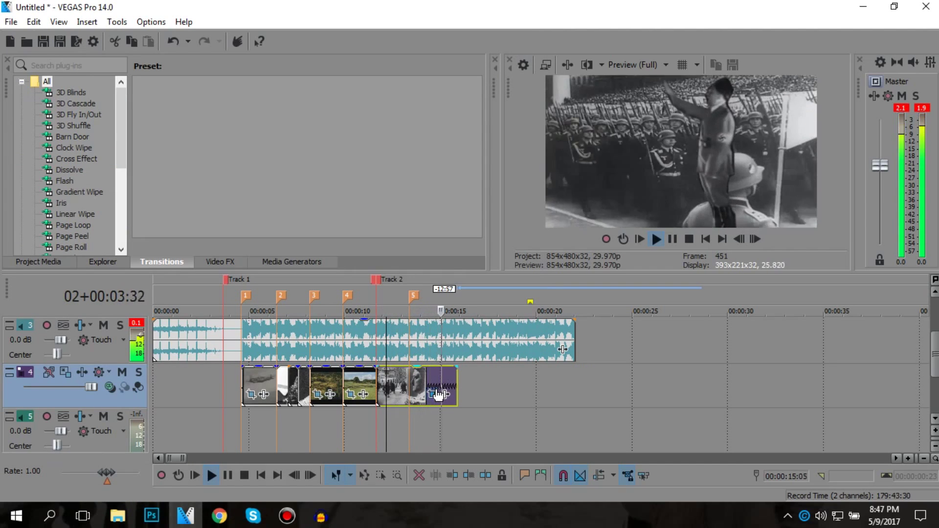
key(space)
- Add marker 6 where the masked figure clip that starts at marker 5 ends, at 00:00:15:09
click(410, 382)
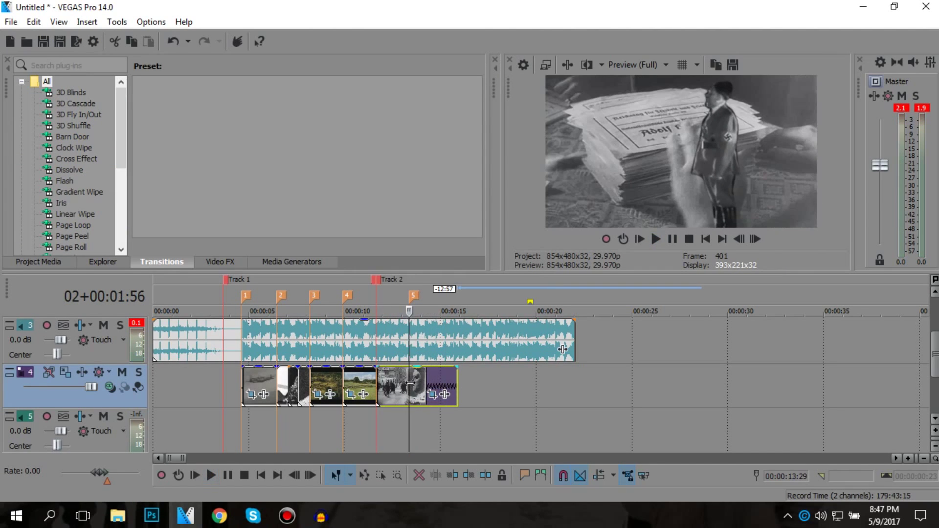
click(431, 377)
click(439, 377)
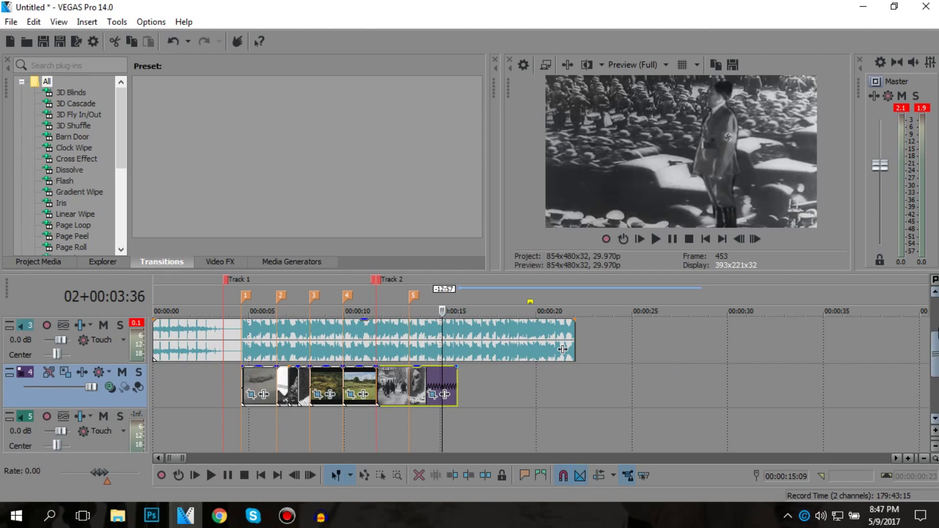
scroll(626, 366, up, 2)
click(457, 335)
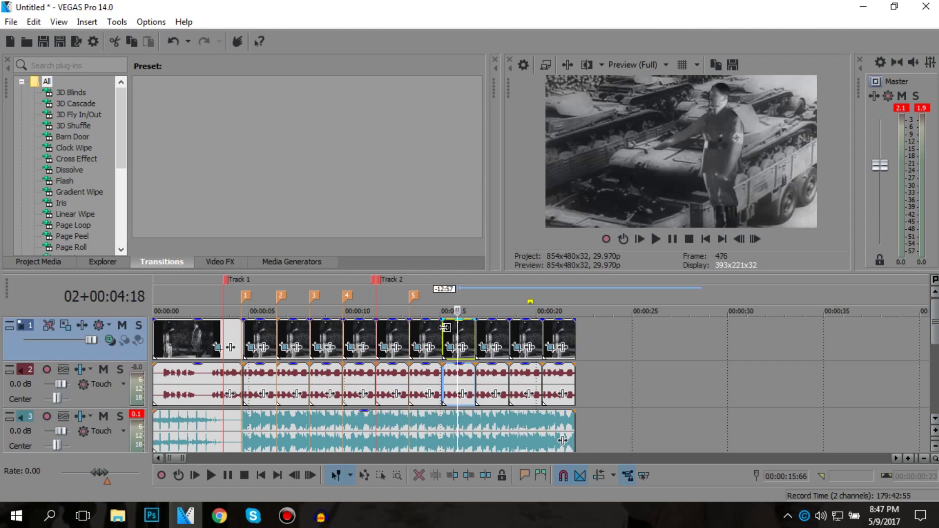
click(437, 326)
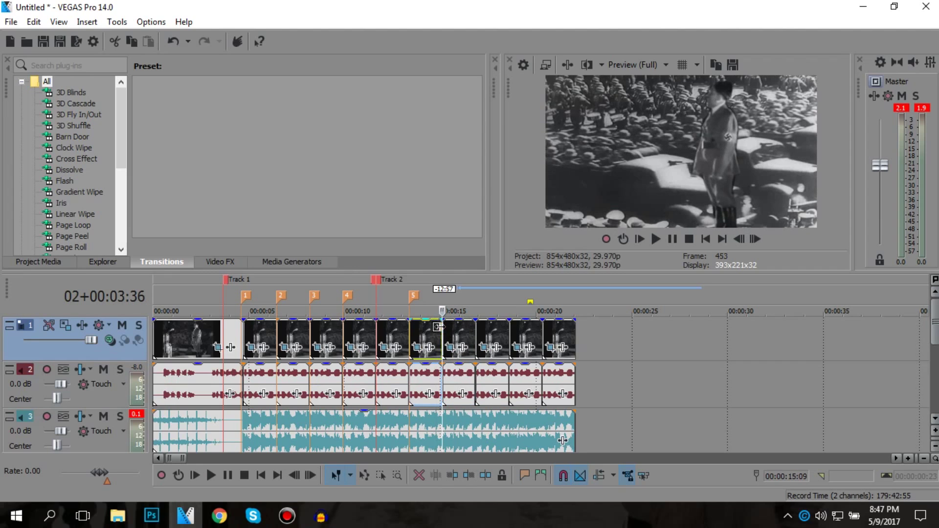
key(m)
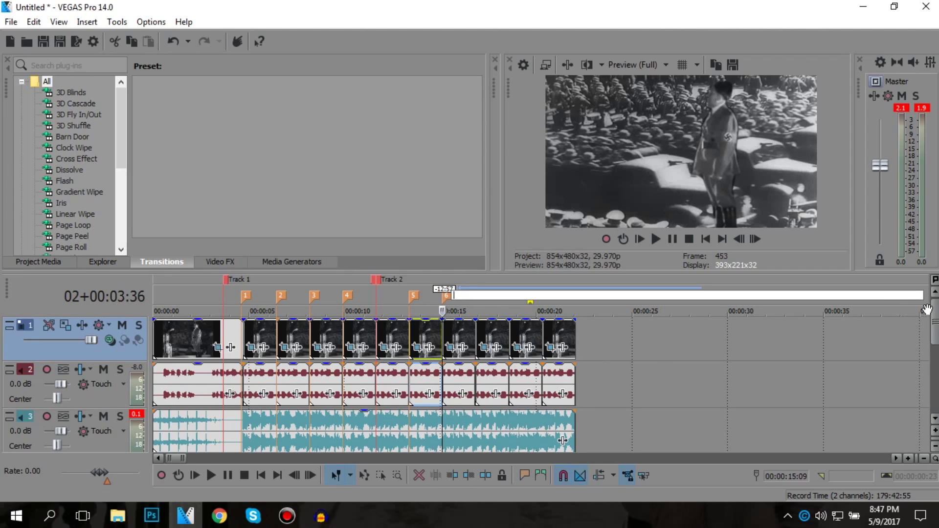
key(Return)
- Trim the end of the Battle Stations clip back to marker 6
scroll(822, 400, down, 2)
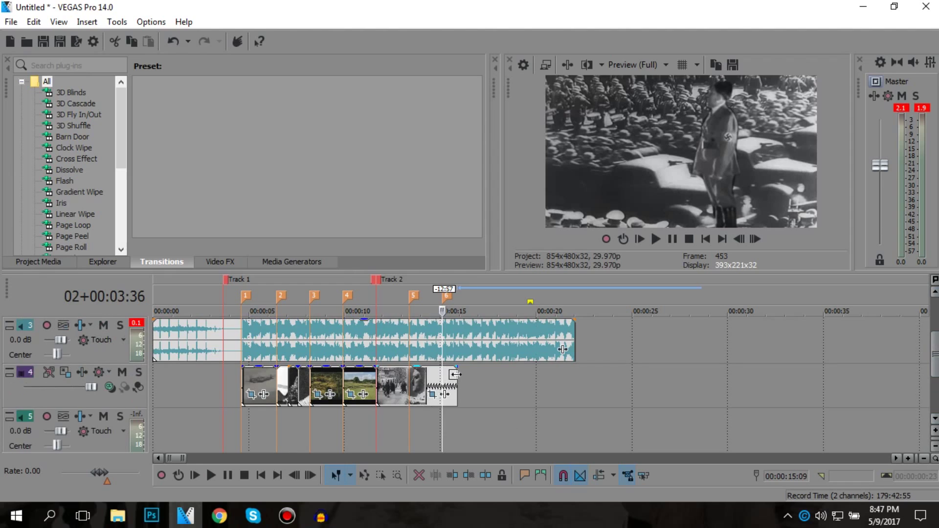
mouse_move(452, 379)
mouse_down()
mouse_move(436, 391)
mouse_move(492, 384)
mouse_move(441, 388)
mouse_up()
click(483, 389)
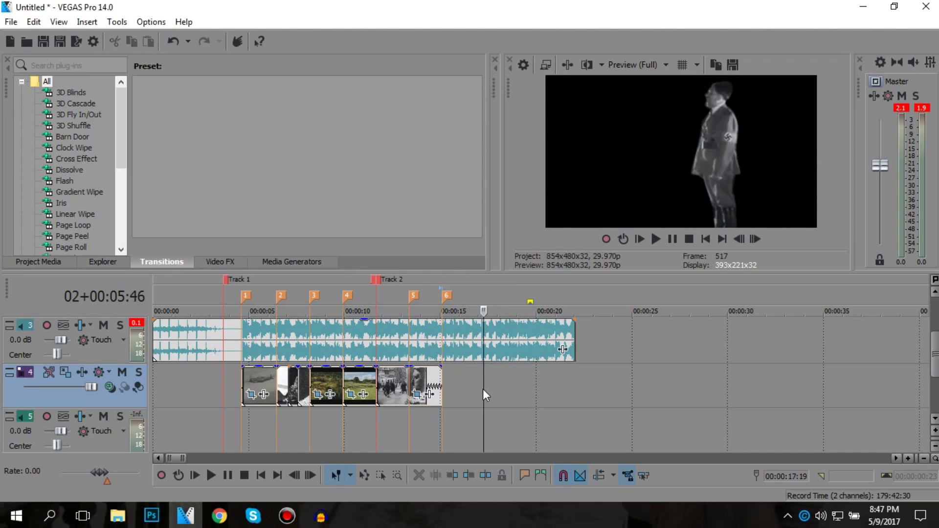
- Play back the trimmed Battle Stations section from the Track 2 marker to check the figure over the footage
click(420, 378)
click(468, 370)
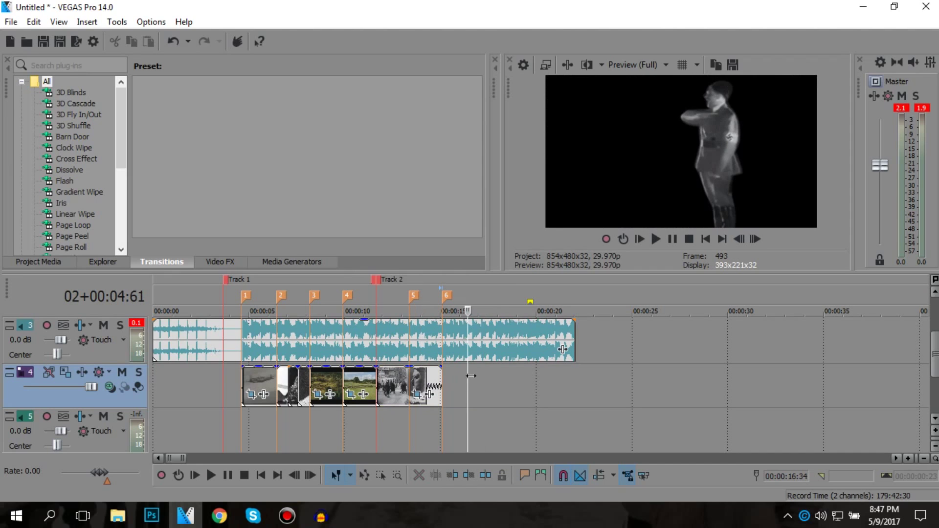
click(431, 380)
drag(431, 384, 375, 374)
key(space)
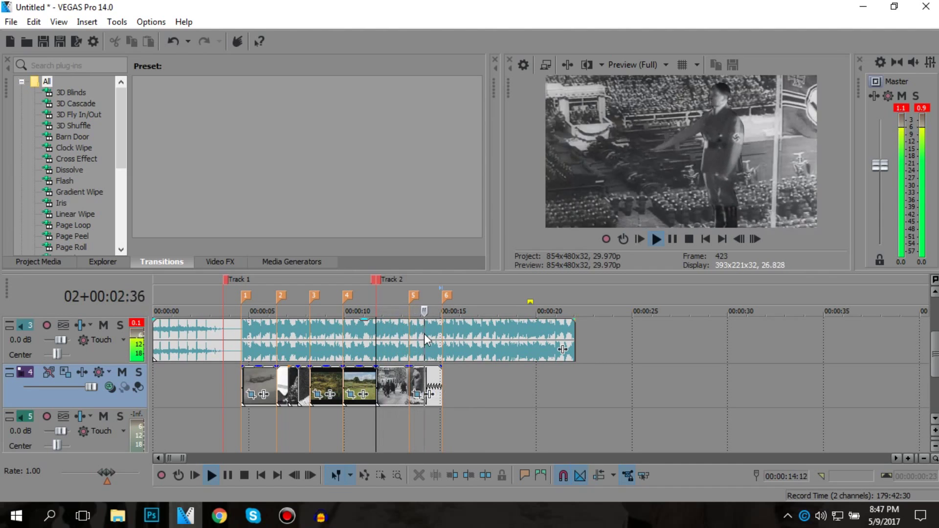
key(space)
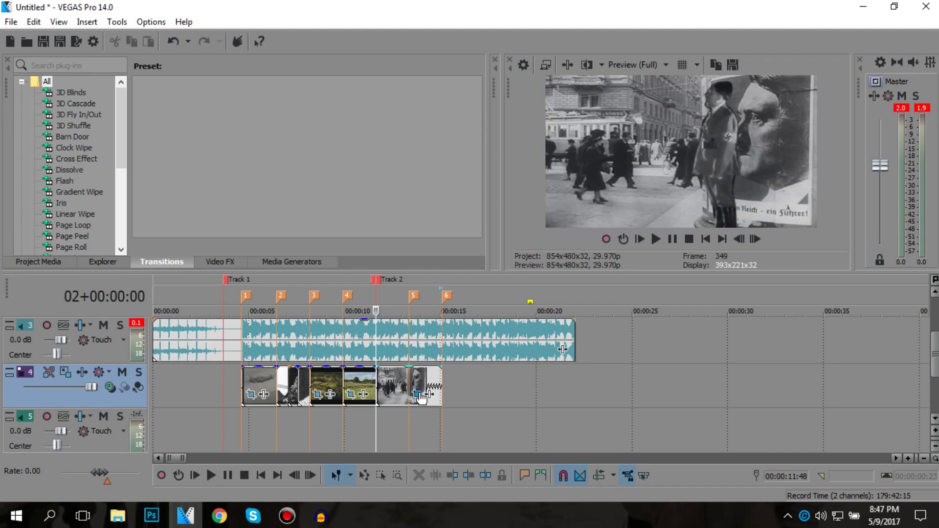
- Mirror the masked figure clip at the Track 2 marker horizontally and set its starting crop to about 687.3 by 386.3, angle 4.7, centred at 289.1, 174.0
scroll(393, 327, up, 2)
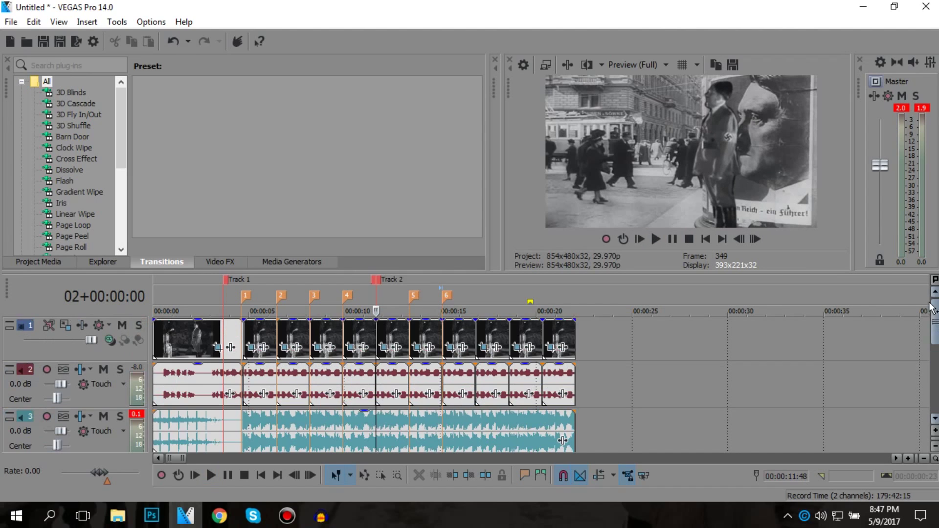
click(384, 348)
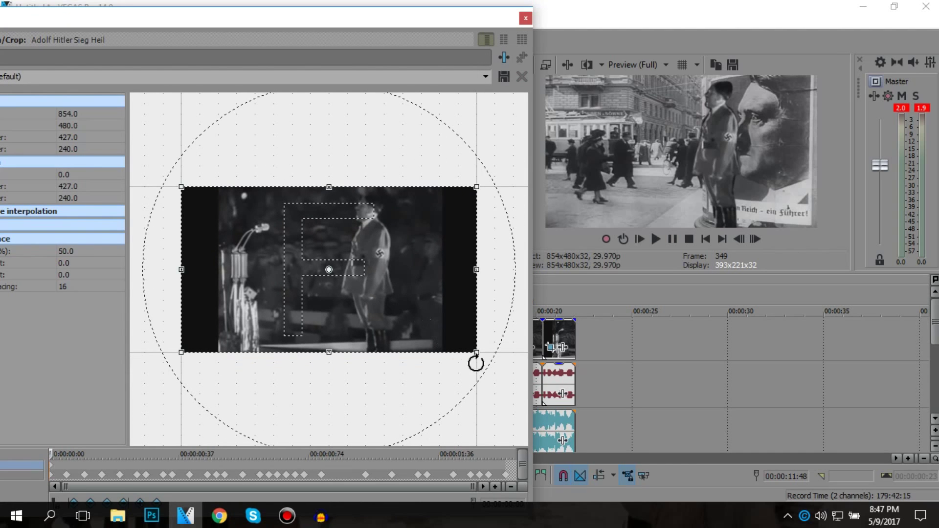
drag(491, 327, 401, 299)
right_click(399, 297)
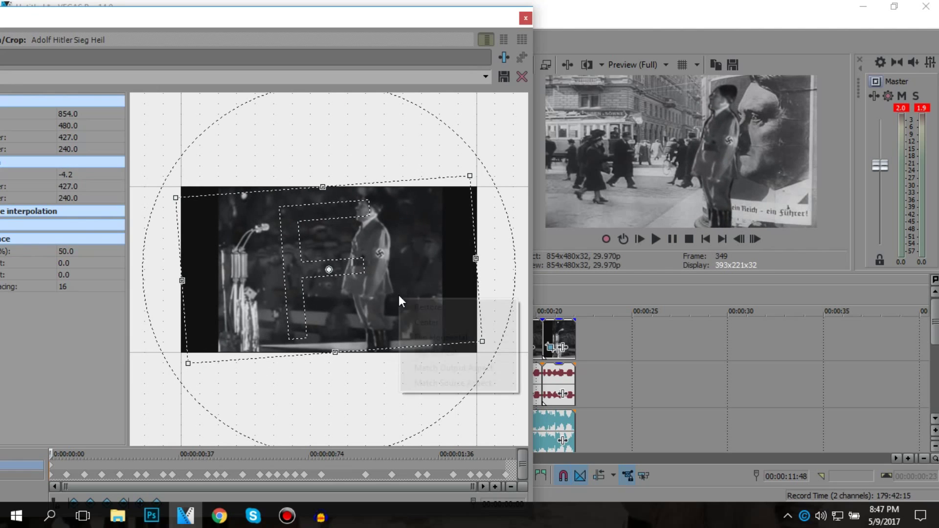
click(432, 340)
drag(374, 255, 321, 240)
drag(438, 177, 402, 195)
drag(337, 256, 338, 247)
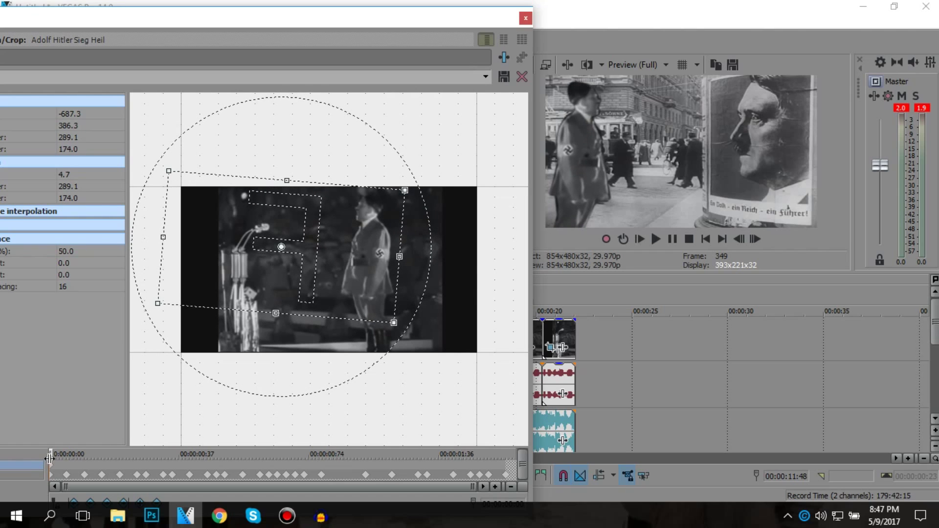
- Keyframe the clip's end with the figure smaller on the opposite side, using a frame about 1,036.4 by 582.5 centred at about 866.7, 184.0
key(End)
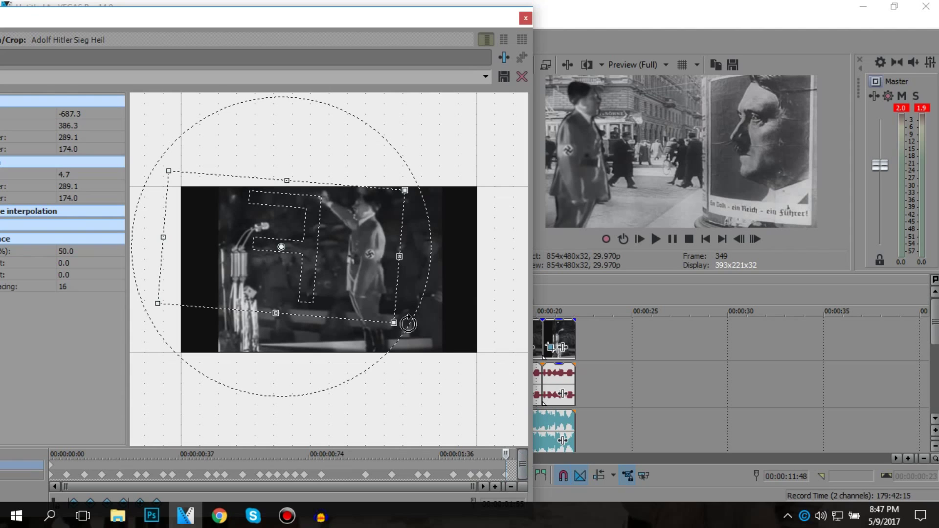
drag(301, 254, 449, 290)
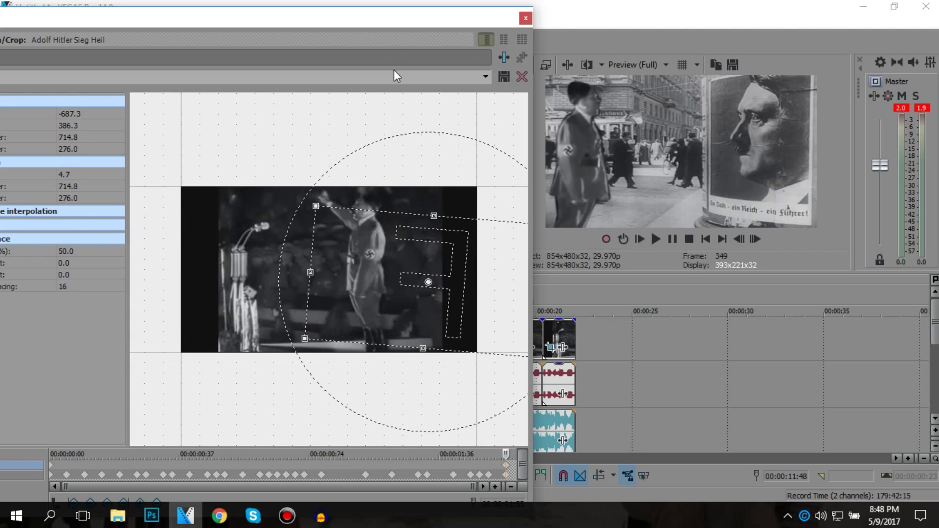
drag(392, 17, 212, 33)
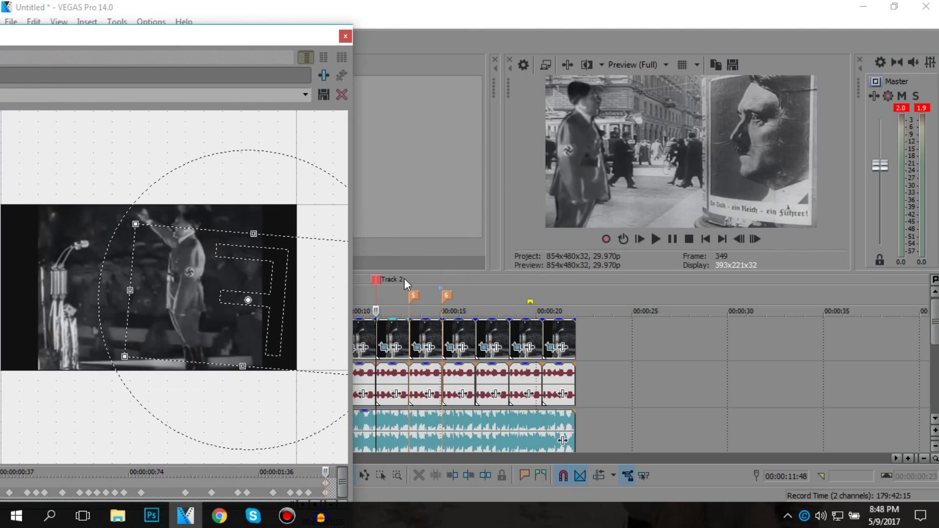
click(404, 345)
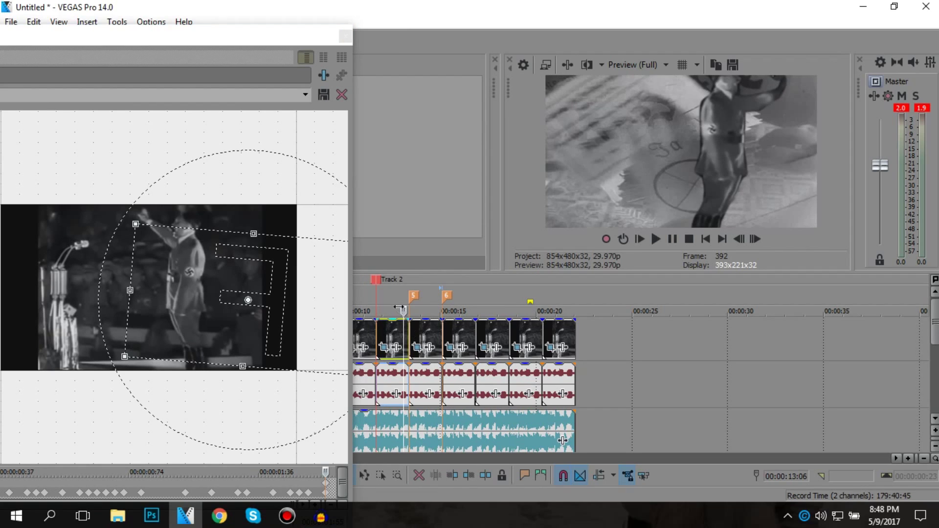
drag(193, 275, 214, 251)
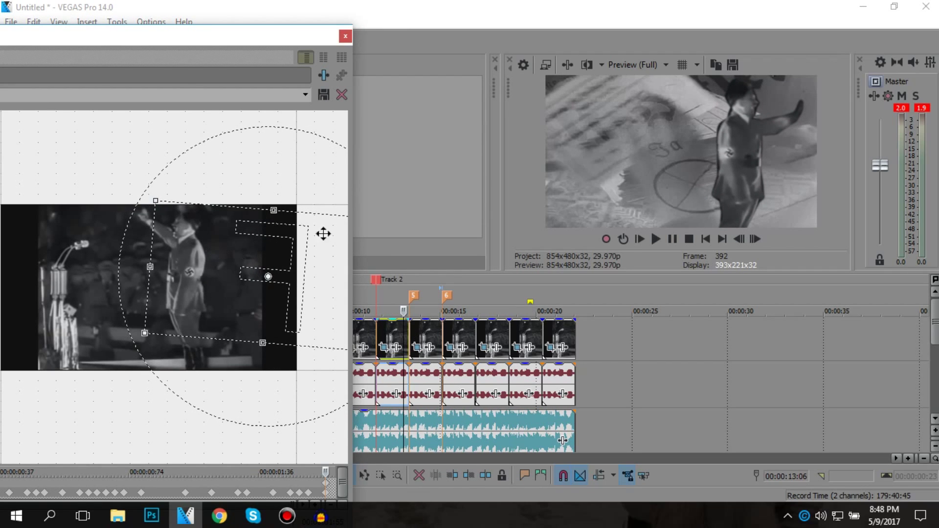
drag(157, 204, 121, 177)
drag(266, 293, 299, 285)
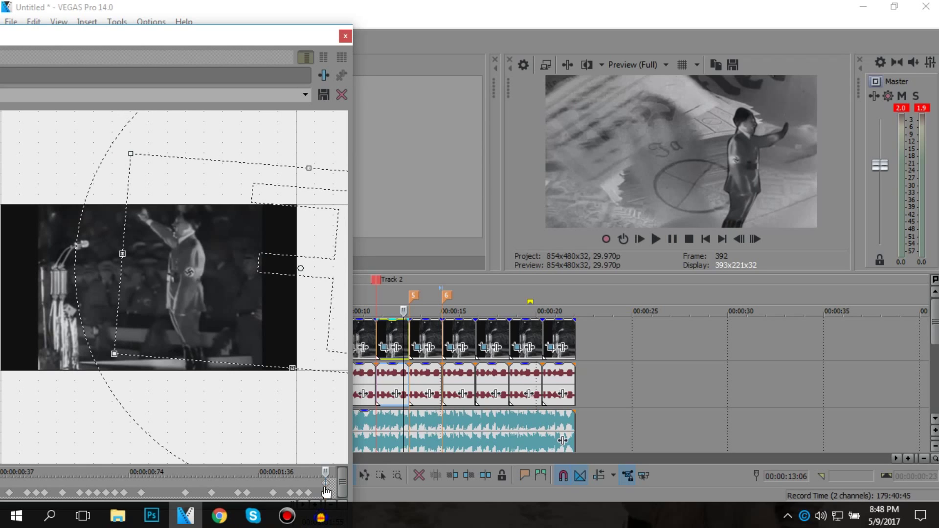
click(346, 36)
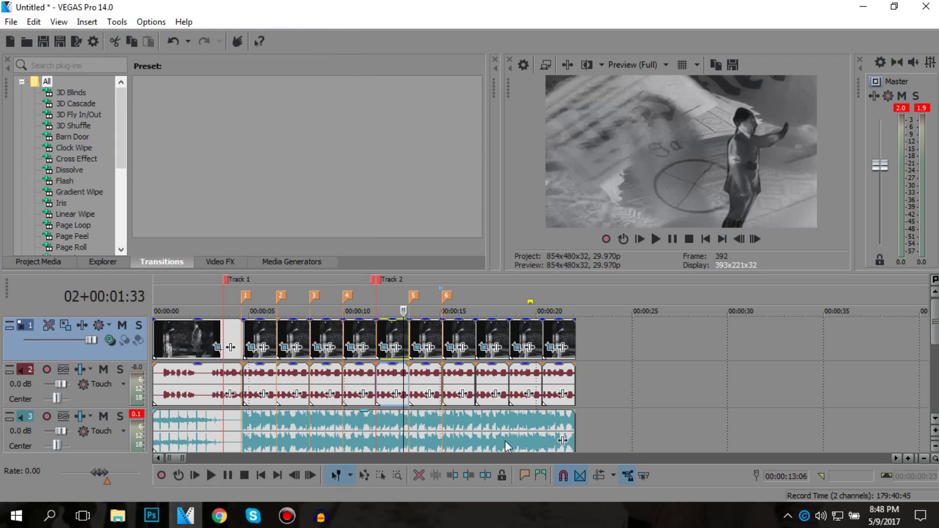
- Apply the previous clip's end crop, 1,036.4 by 582.5 at angle 4.7, to the start of the masked figure clip at marker 5
click(416, 328)
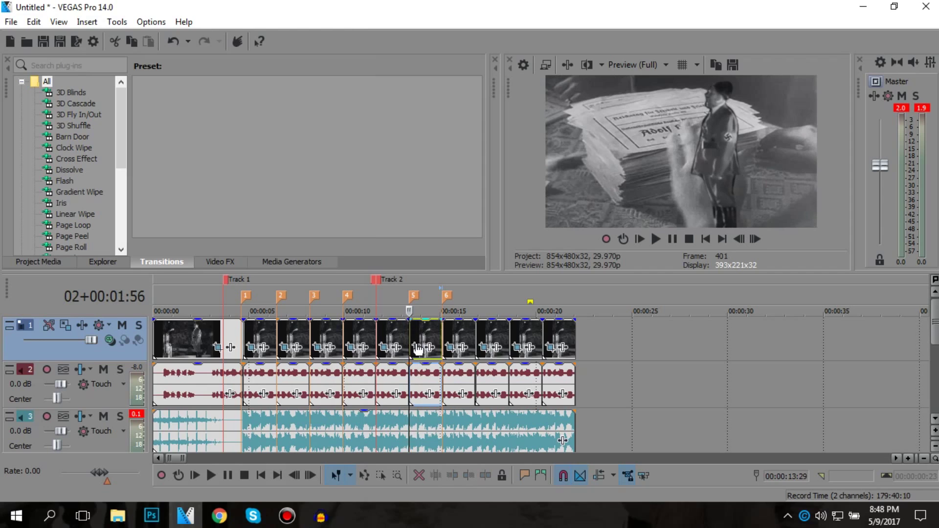
click(416, 348)
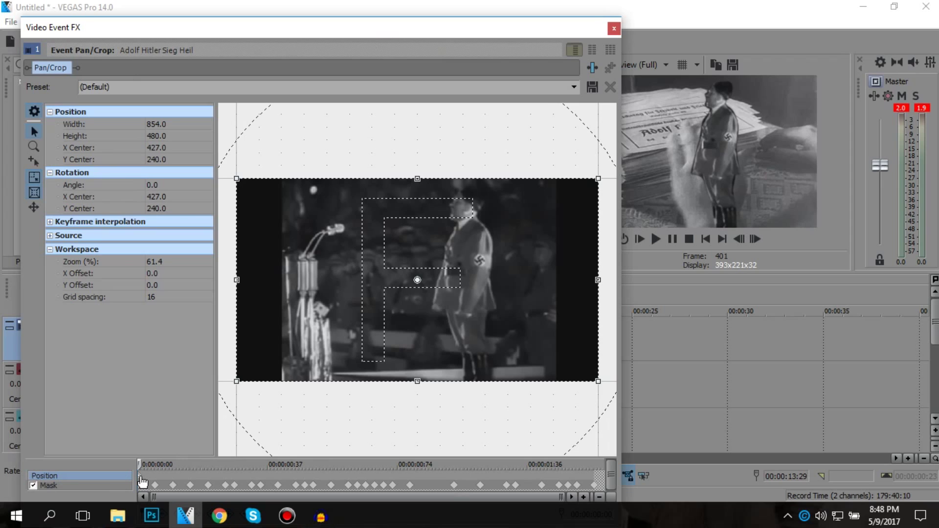
scroll(319, 387, down, 2)
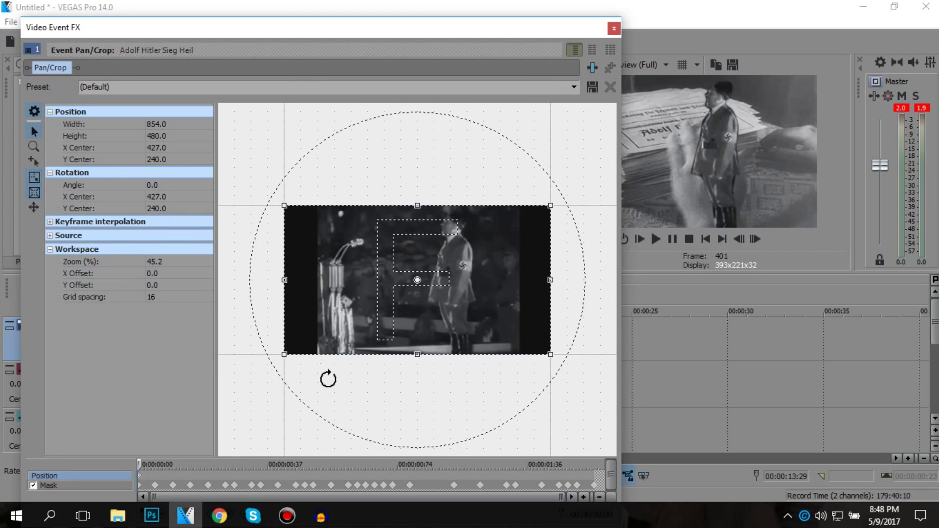
drag(324, 381, 346, 367)
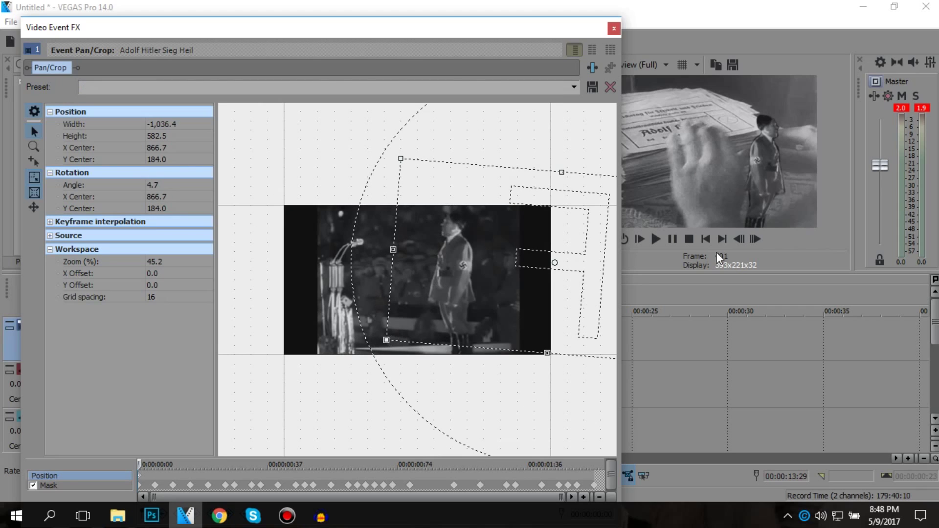
- Flip the masked figure clip at marker 5 horizontally in Event Pan/Crop so its angle becomes -4.7
right_click(431, 278)
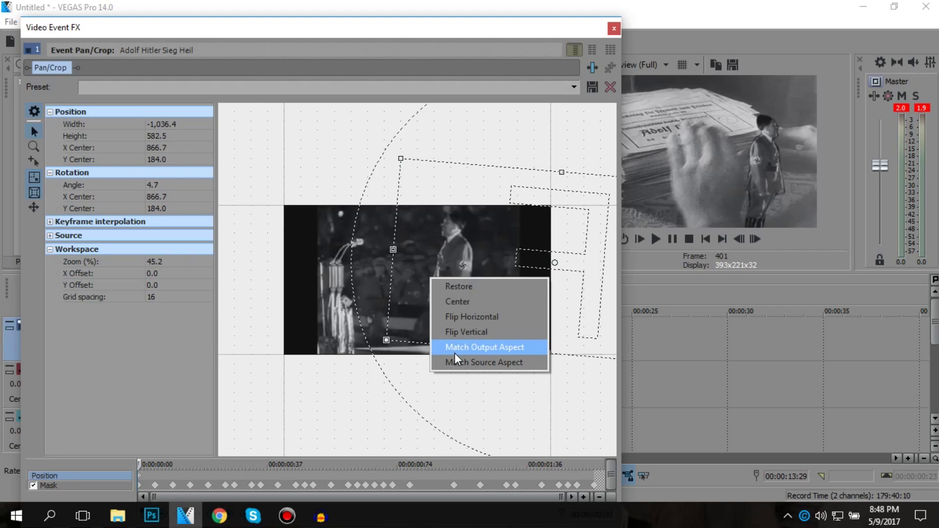
click(466, 315)
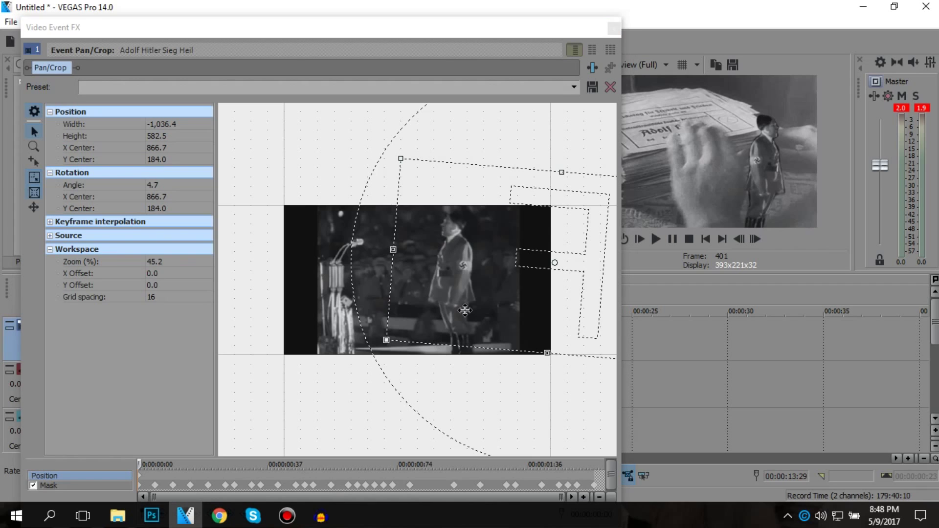
right_click(462, 292)
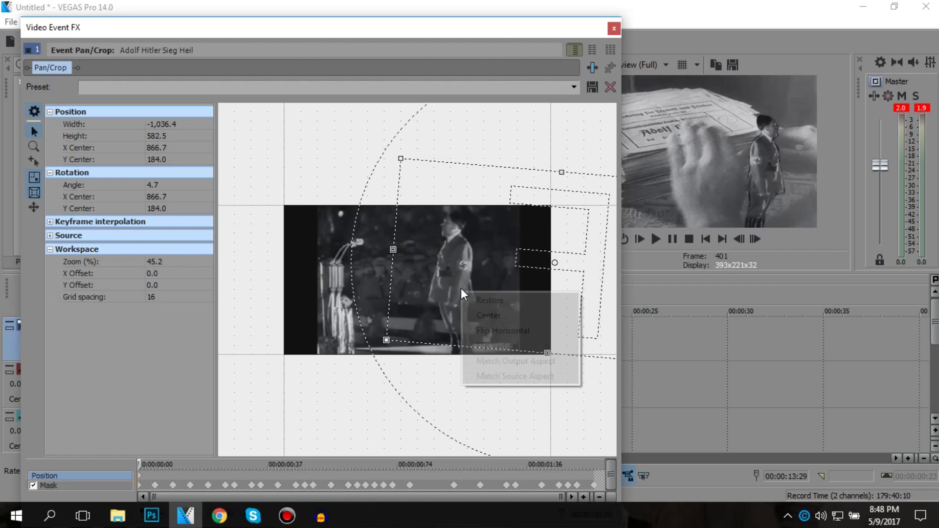
click(487, 345)
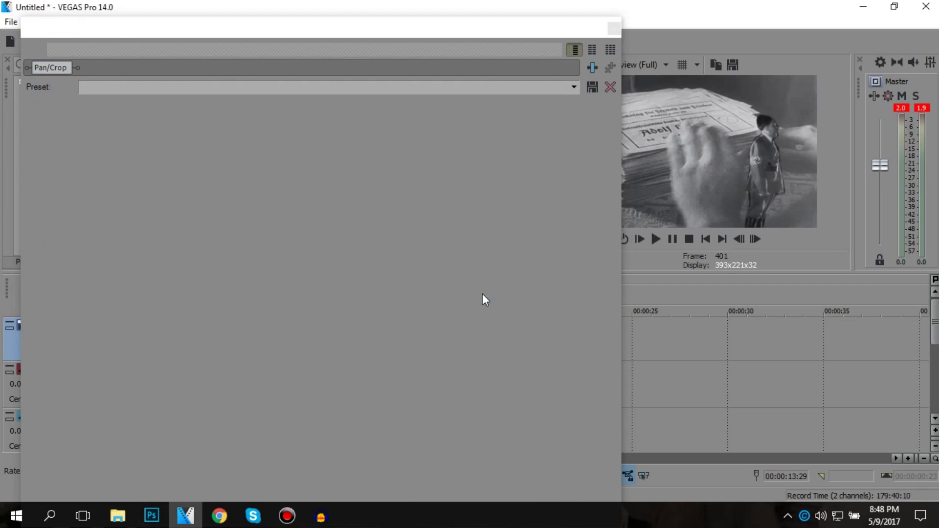
right_click(482, 294)
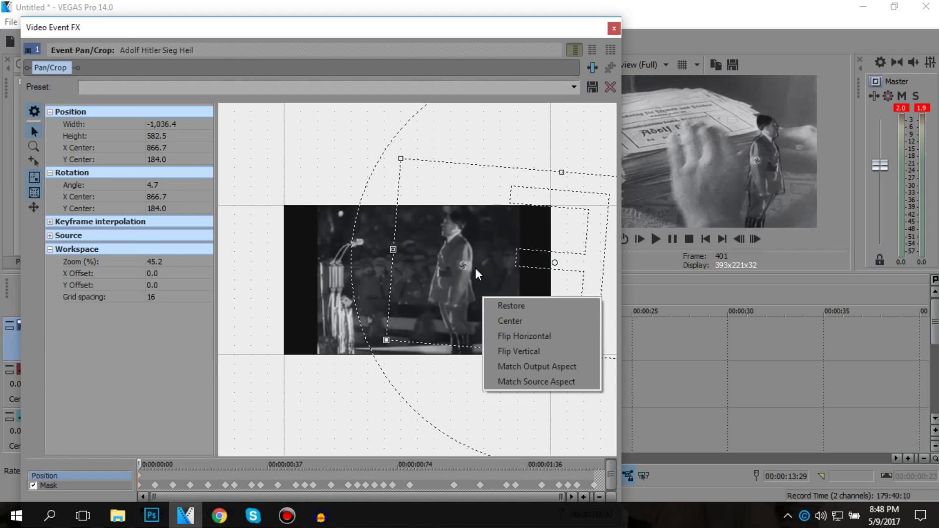
right_click(473, 259)
click(499, 306)
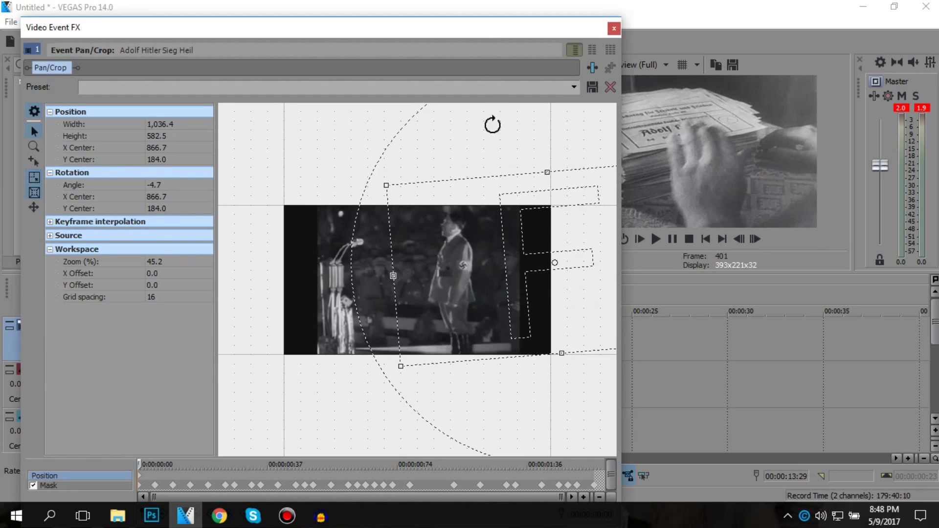
- Shift the flipped crop frame so the figure stands beside the paper stack, and view the clip's end at marker 6
drag(488, 28, 330, 49)
drag(325, 289, 121, 291)
scroll(175, 358, down, 2)
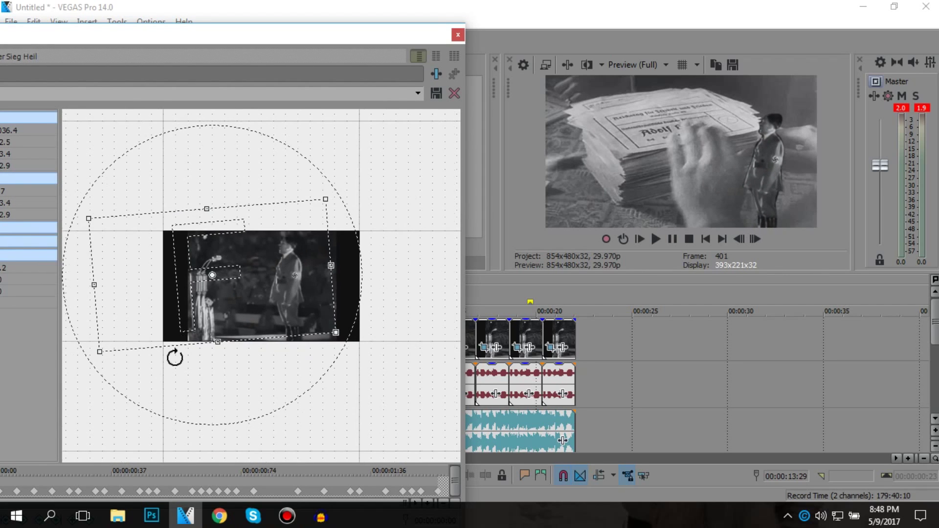
drag(372, 37, 276, 42)
click(441, 345)
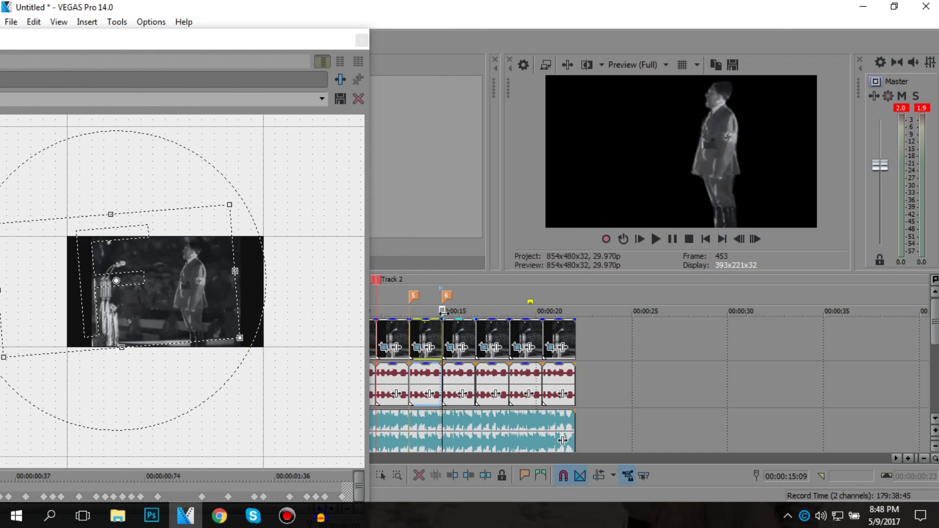
- Keyframe the end of the marker 5 clip with the mirrored figure enlarged beside the soldier, using a frame about 564.2 by 317.1
drag(442, 311, 440, 311)
drag(210, 48, 455, 25)
drag(423, 280, 552, 264)
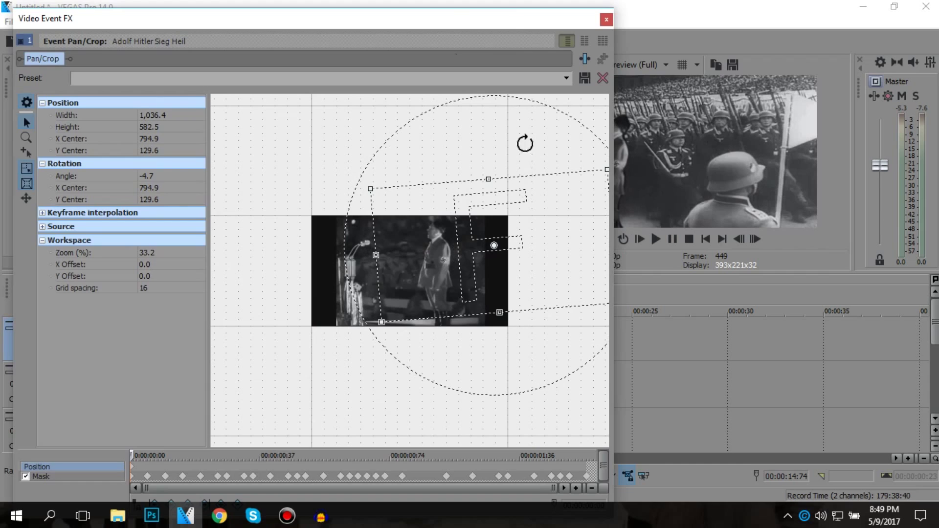
drag(505, 21, 396, 32)
mouse_move(315, 283)
mouse_down()
mouse_move(217, 277)
mouse_move(221, 297)
mouse_move(330, 284)
mouse_up()
drag(264, 322, 277, 294)
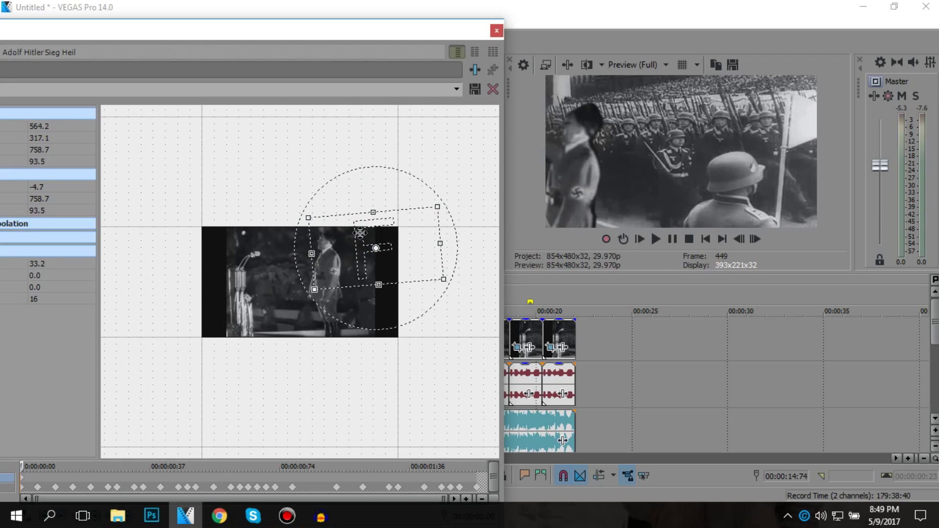
drag(367, 243, 328, 255)
click(496, 32)
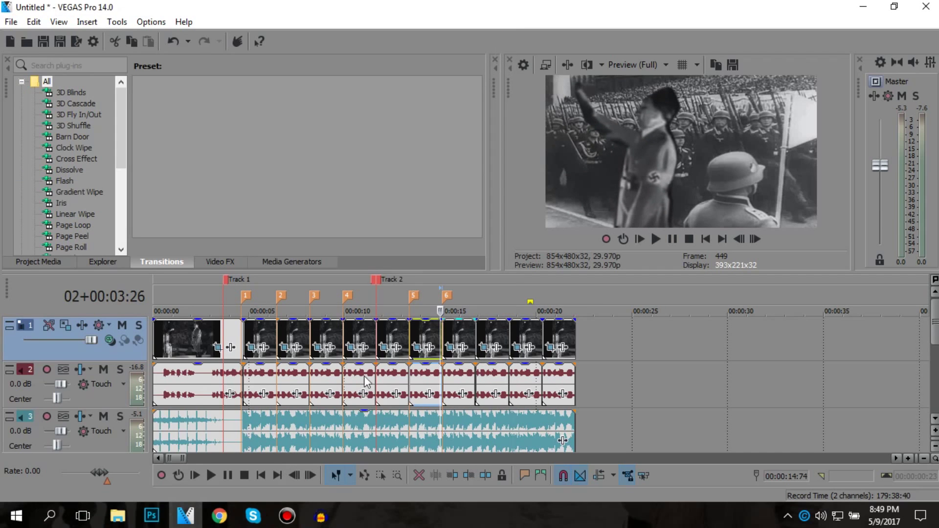
- Play back the figure animation from the start of the poster street scene to past marker 6
click(375, 331)
key(space)
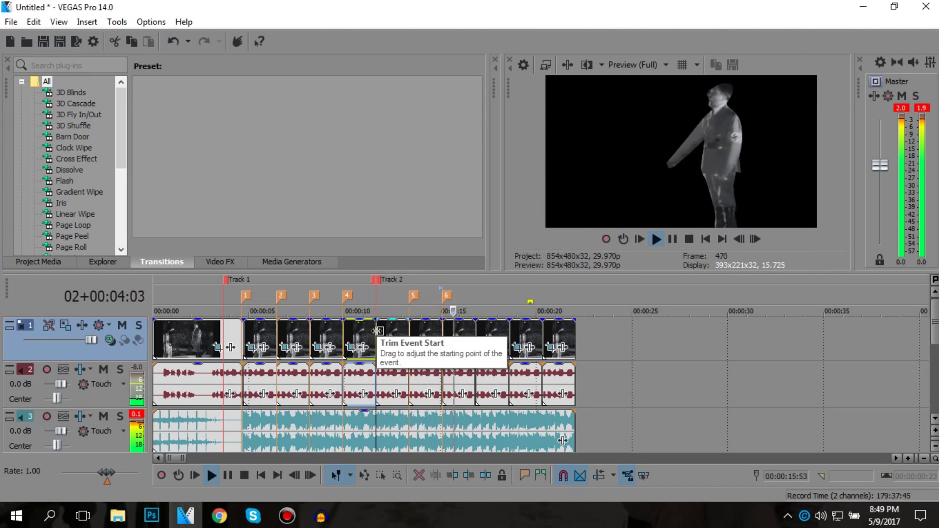
key(space)
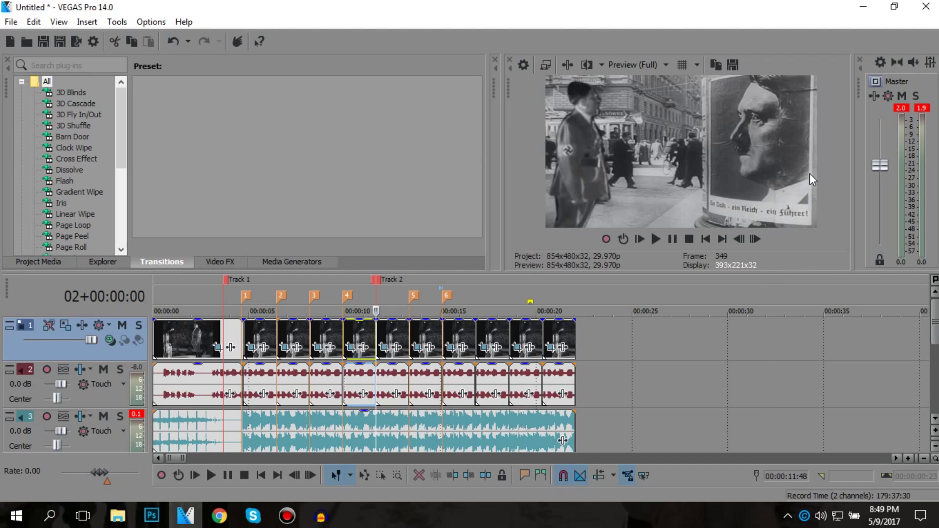
- Import the videoplayback clip from the Shooting Star folder and place it on track 4 at marker 6, after the street footage
drag(721, 6, 723, 27)
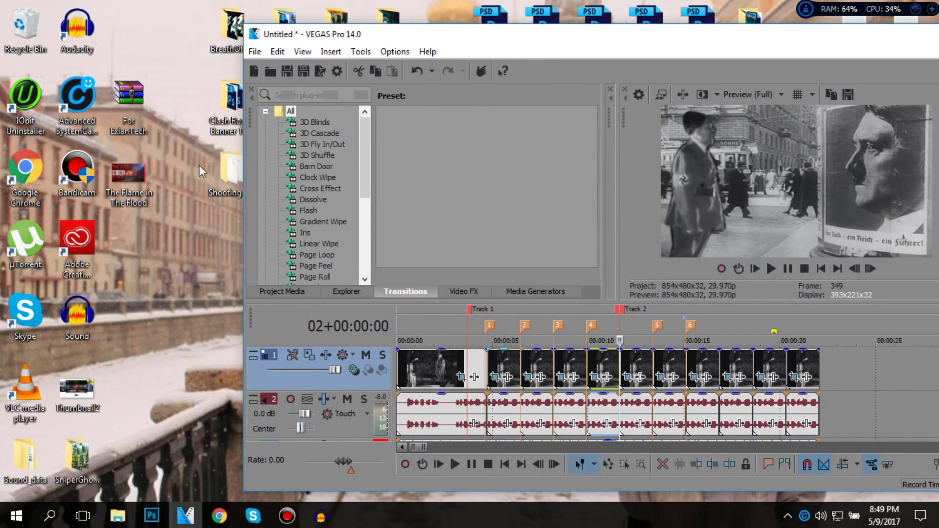
double_click(228, 165)
scroll(540, 277, down, 1)
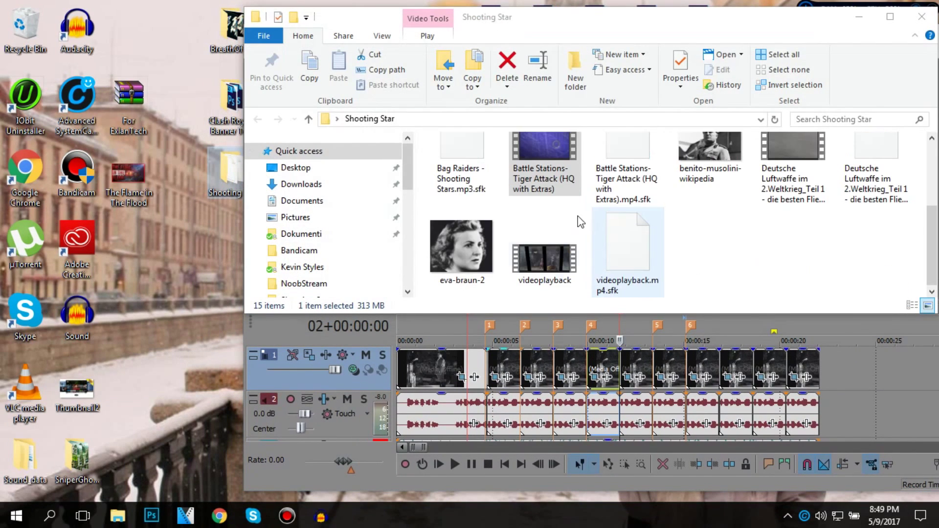
drag(539, 277, 869, 383)
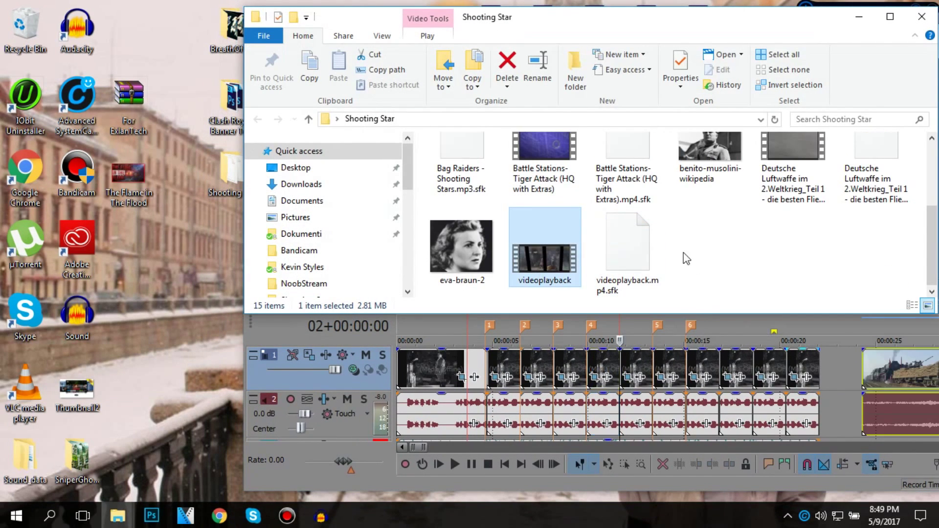
click(857, 16)
double_click(709, 20)
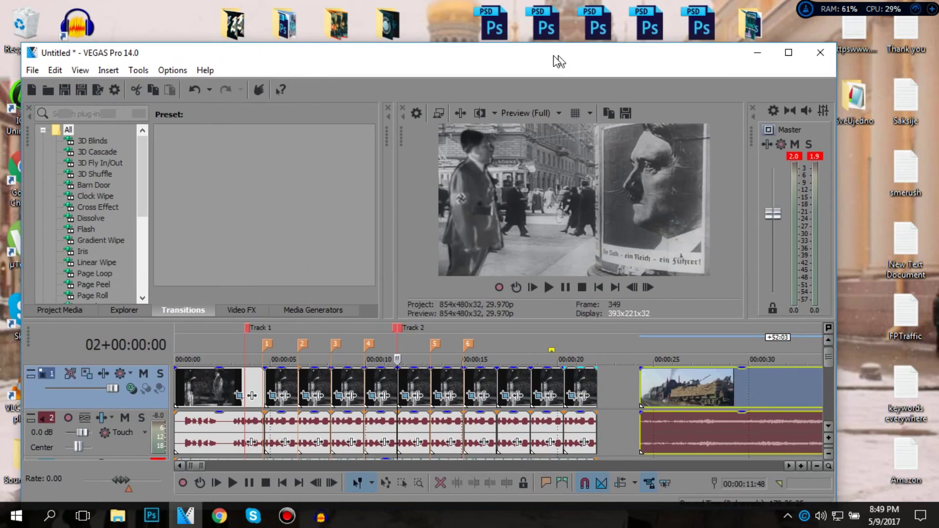
scroll(667, 432, down, 2)
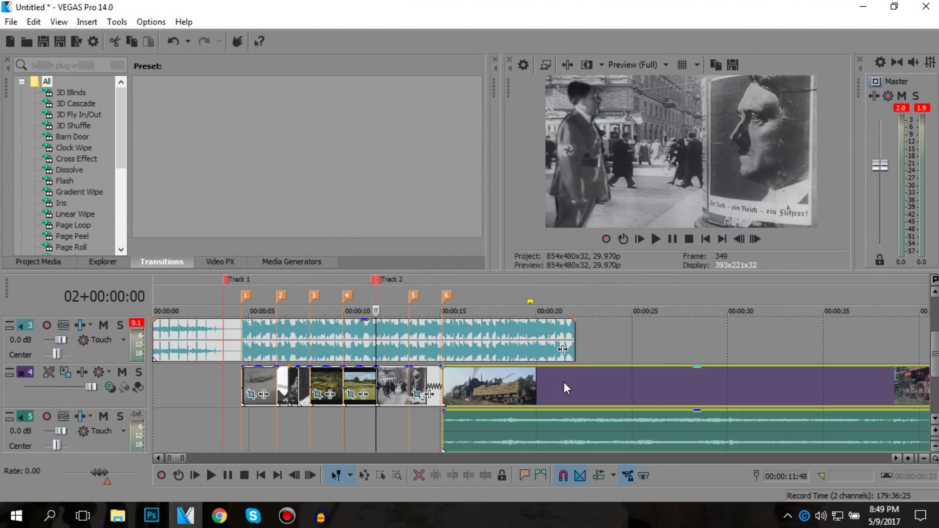
scroll(703, 392, down, 4)
- Split the imported clip around the globe map shot, delete the footage before it, and move the map section to marker 6
click(377, 390)
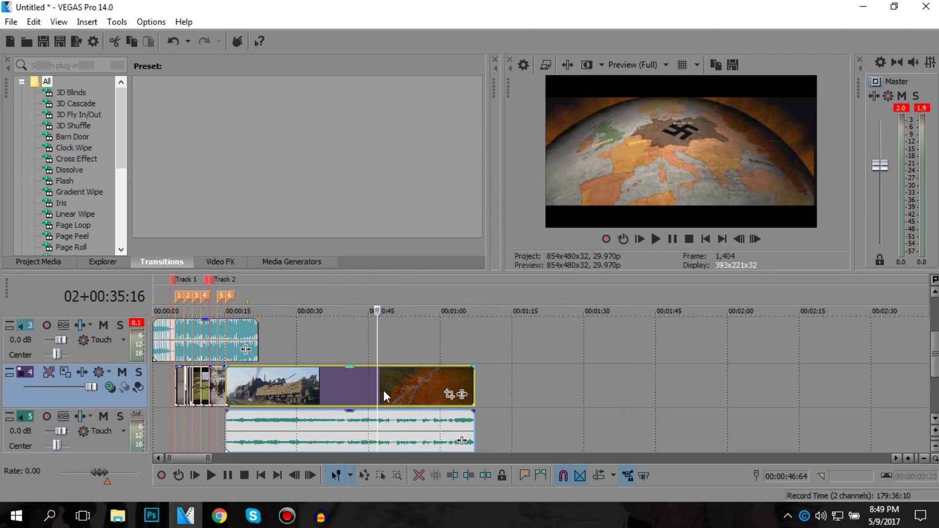
click(401, 384)
click(423, 385)
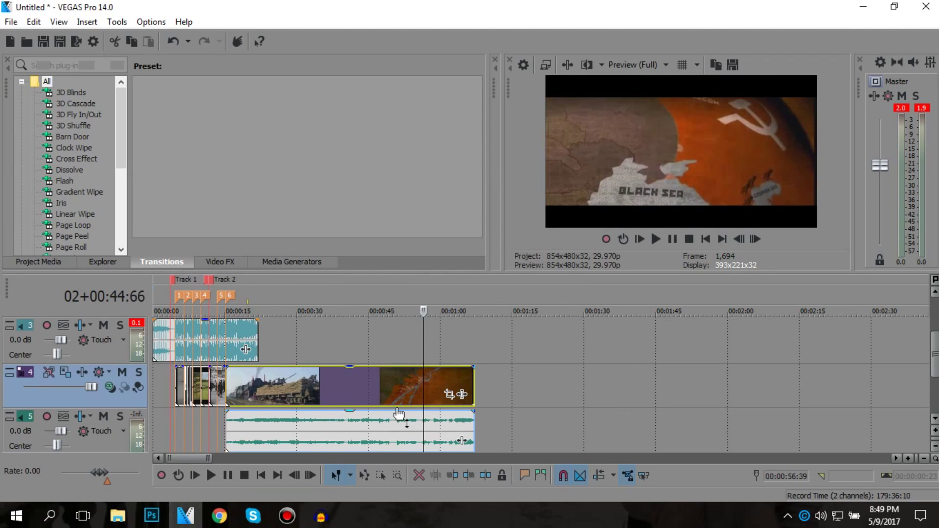
click(392, 385)
key(s)
click(361, 384)
key(s)
click(370, 380)
click(350, 386)
key(Delete)
click(378, 383)
key(Delete)
drag(402, 391, 258, 392)
scroll(254, 377, up, 3)
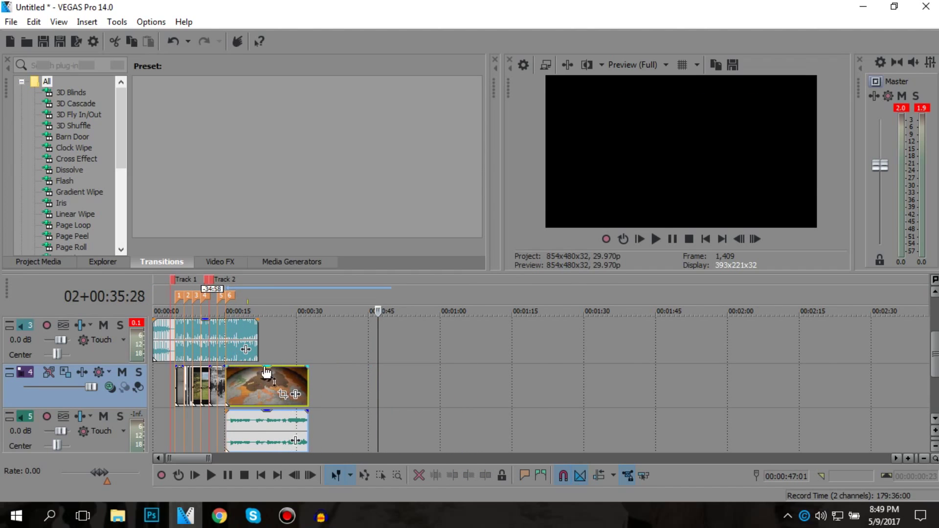
- Review the map section from marker 6 and play it to check how the map moves
scroll(246, 370, down, 3)
click(228, 369)
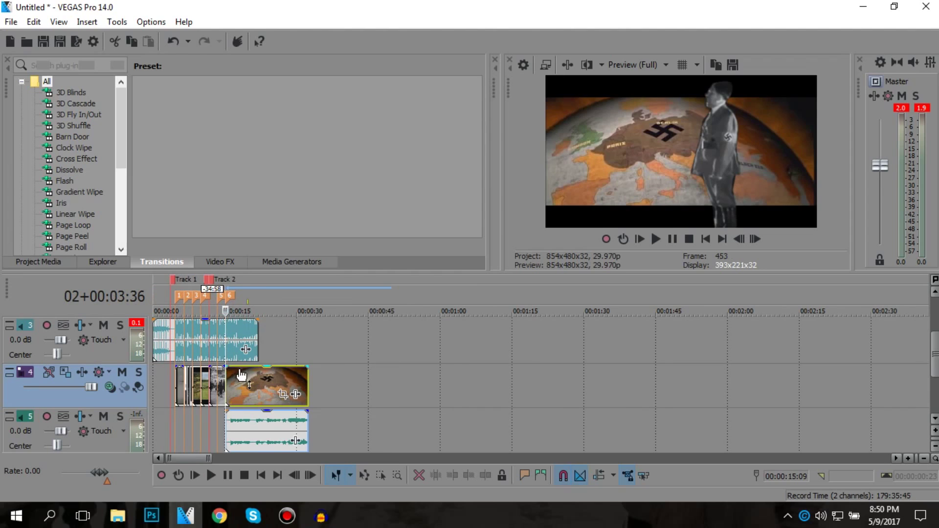
scroll(281, 362, up, 3)
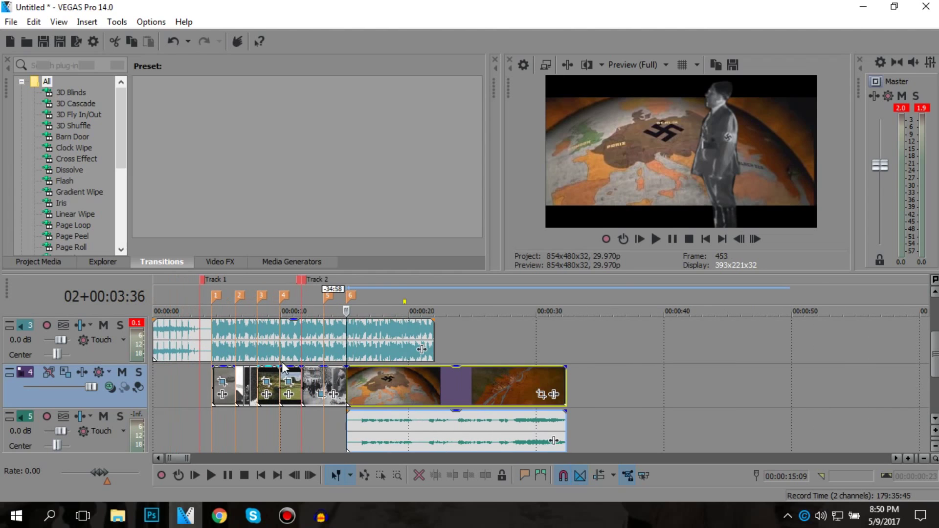
click(392, 387)
key(space)
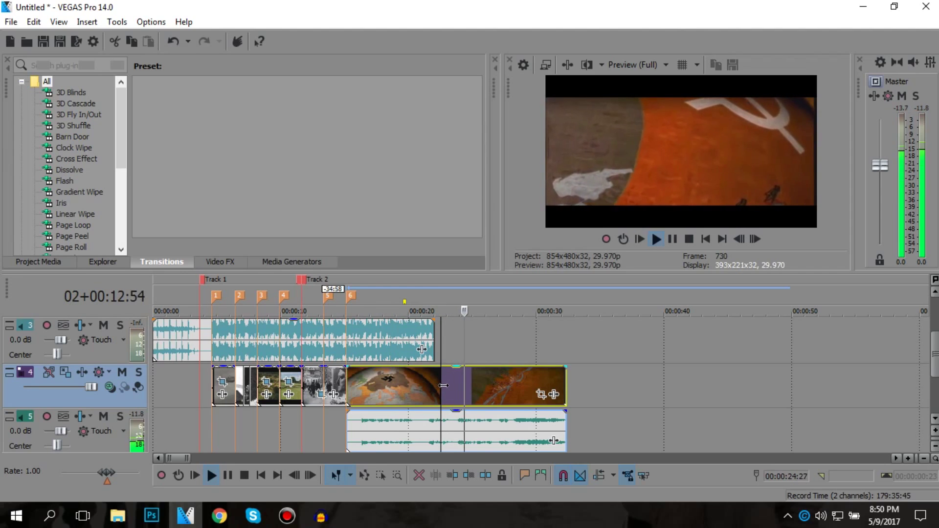
key(space)
click(466, 380)
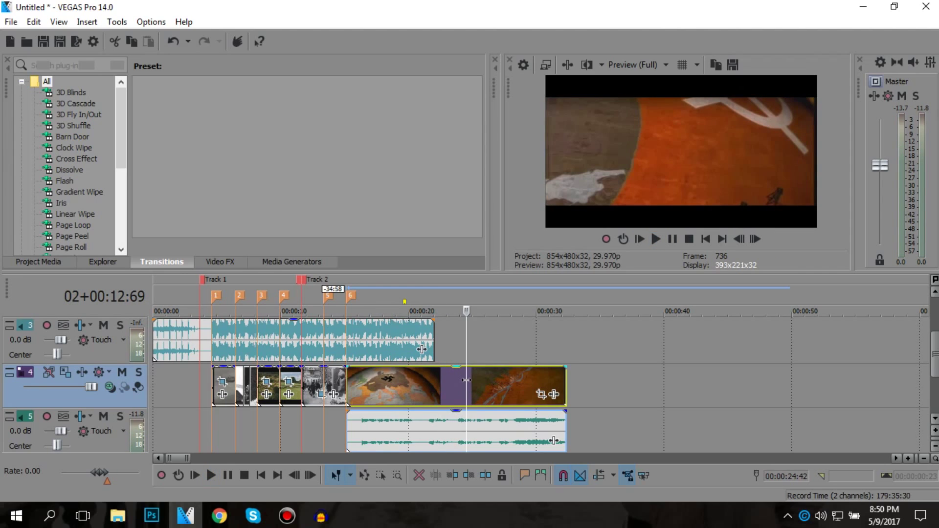
- Delete the map clip's audio from track 5 and return to the start of the clip at marker 6
click(491, 431)
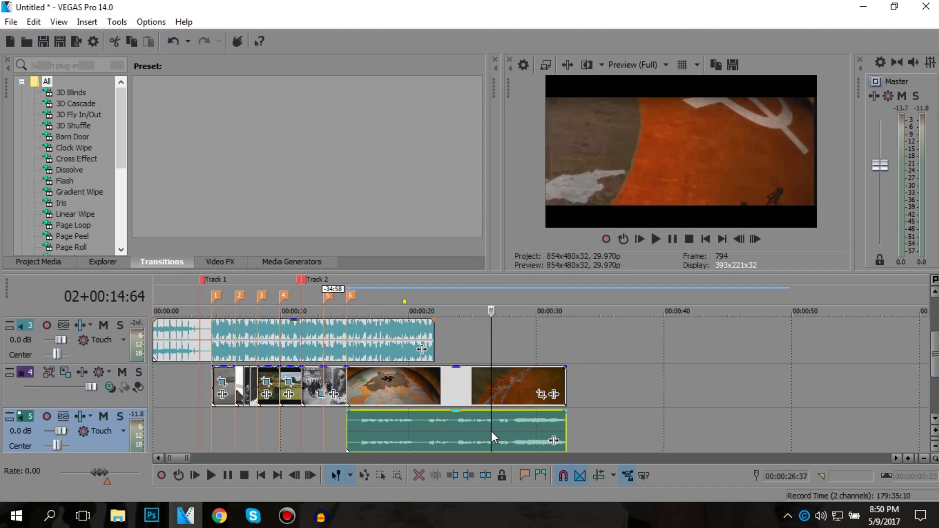
key(Delete)
click(453, 380)
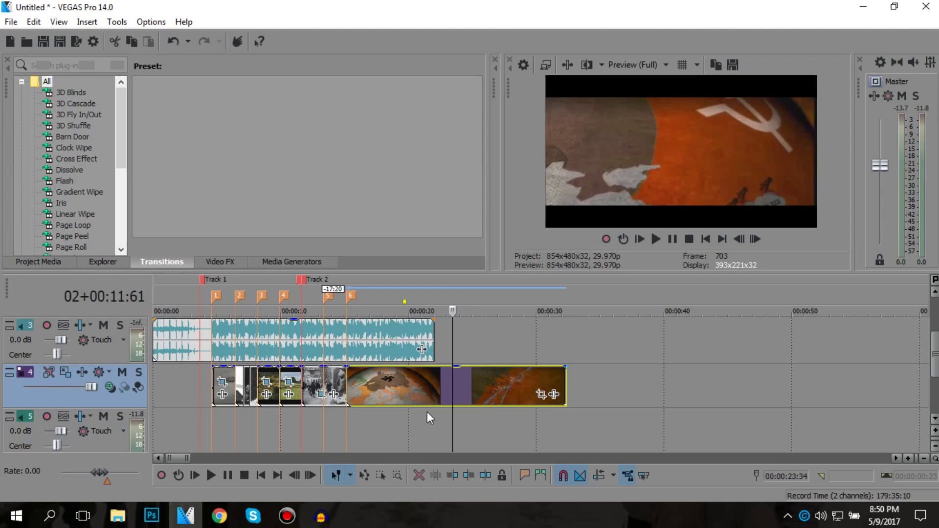
click(365, 397)
click(352, 395)
click(349, 392)
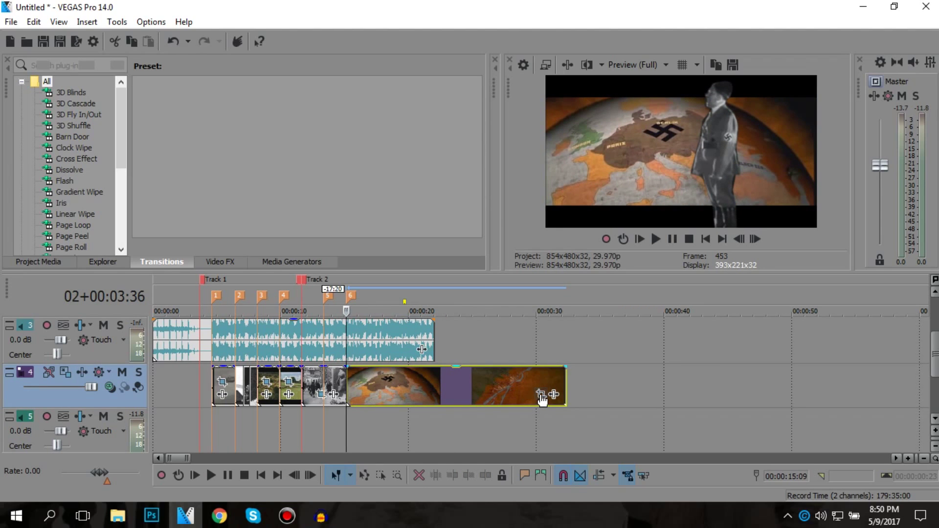
- In the map clip's properties, turn off Maintain aspect ratio and set resampling to Disable resample
right_click(523, 378)
click(562, 492)
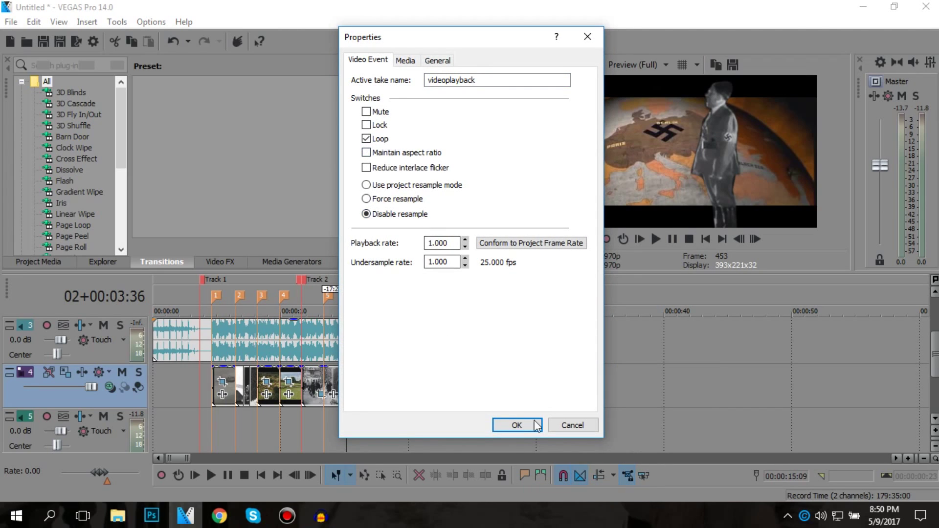
click(517, 425)
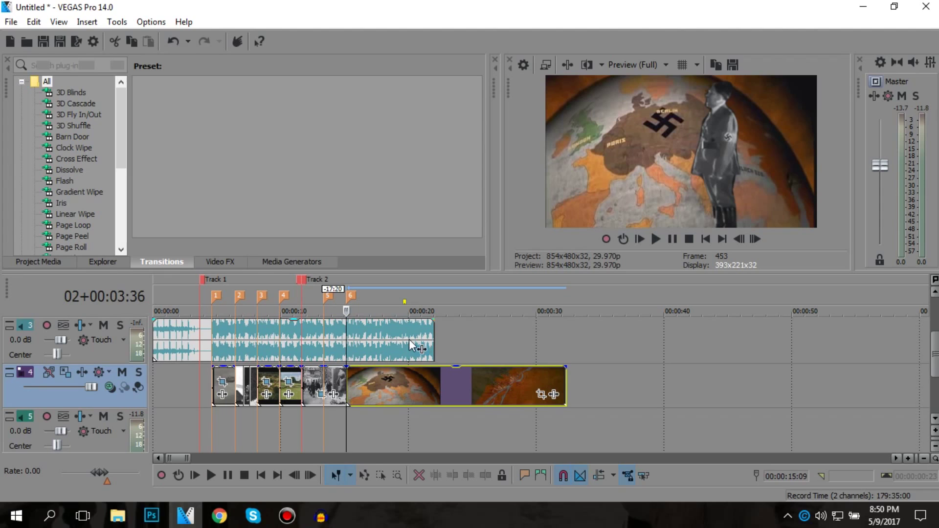
- Cut the opening off the map clip, butt the remainder against marker 6, and trim its end to the end of the music
click(379, 392)
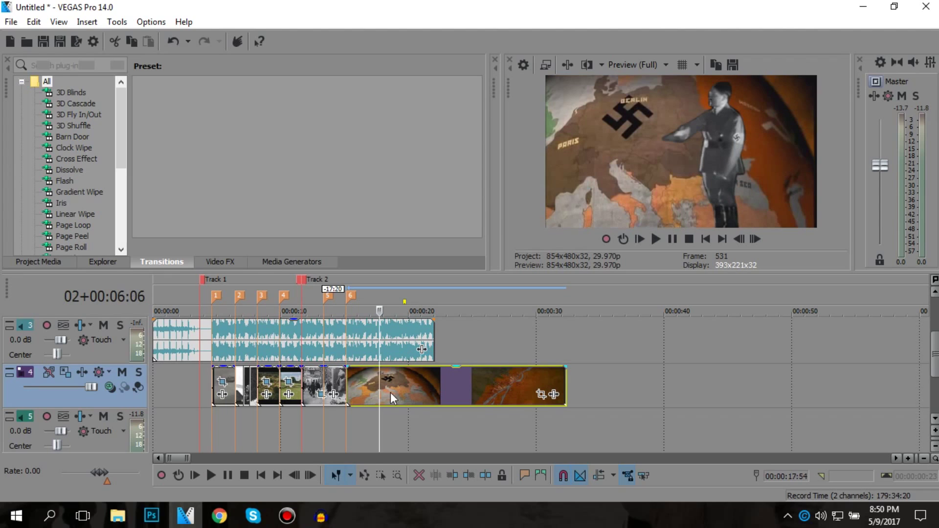
click(390, 392)
click(412, 394)
key(alt+bracketleft)
click(390, 379)
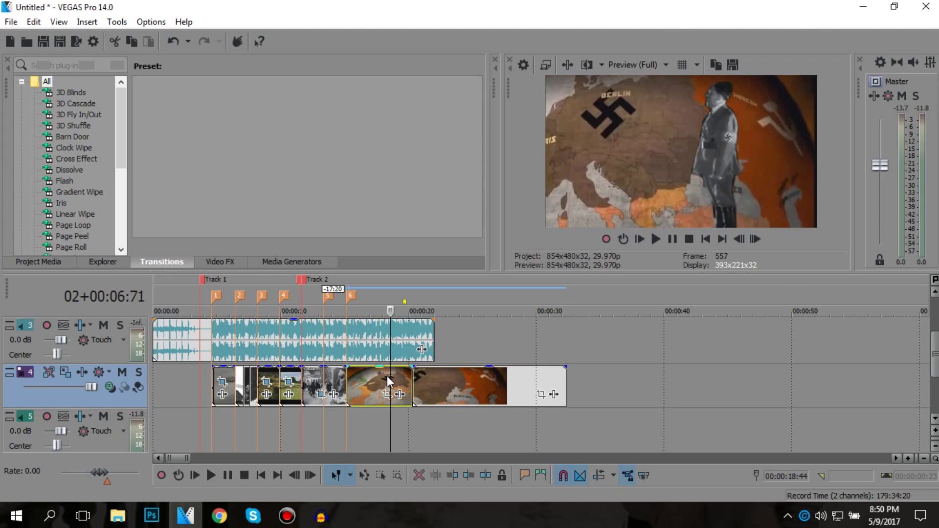
drag(457, 383, 395, 386)
mouse_move(498, 383)
mouse_down()
mouse_move(475, 382)
mouse_move(500, 380)
mouse_move(482, 389)
mouse_move(498, 388)
mouse_up()
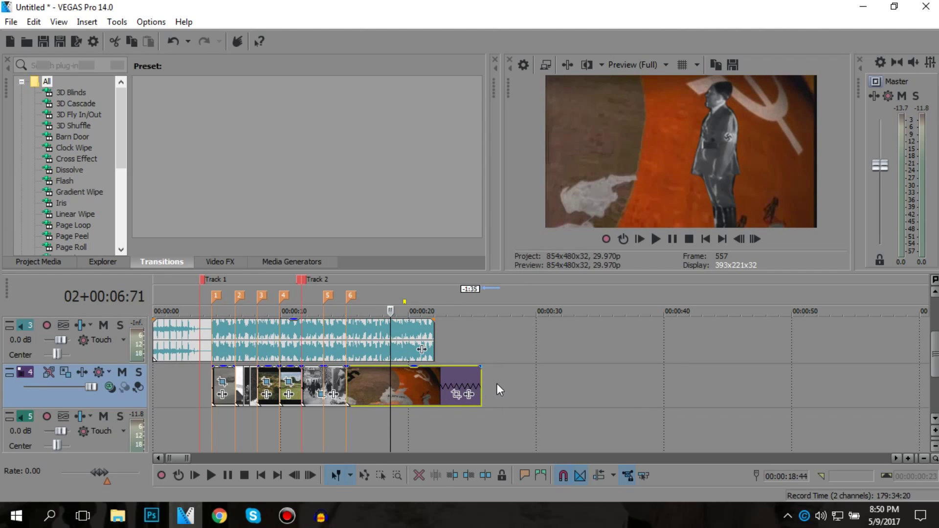
drag(480, 382, 435, 388)
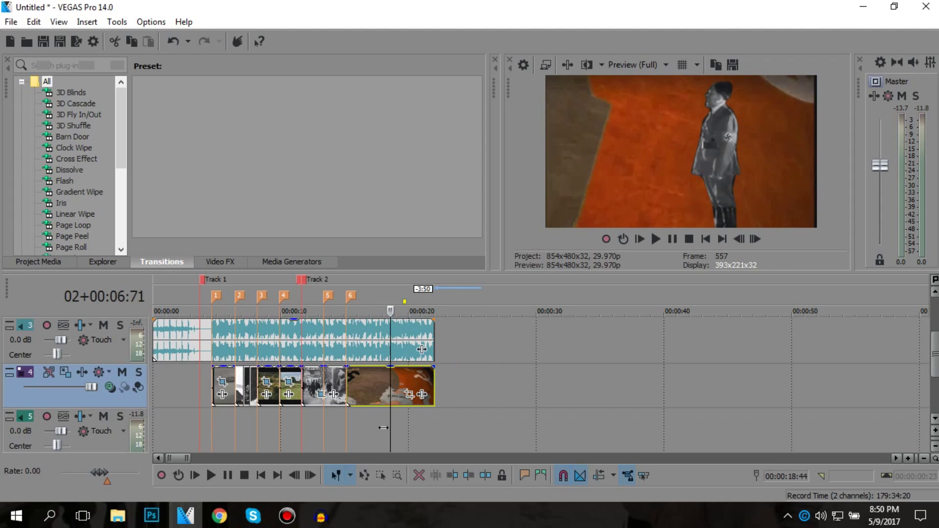
- Play back the figure over the trimmed map clip from marker 6
click(347, 440)
key(space)
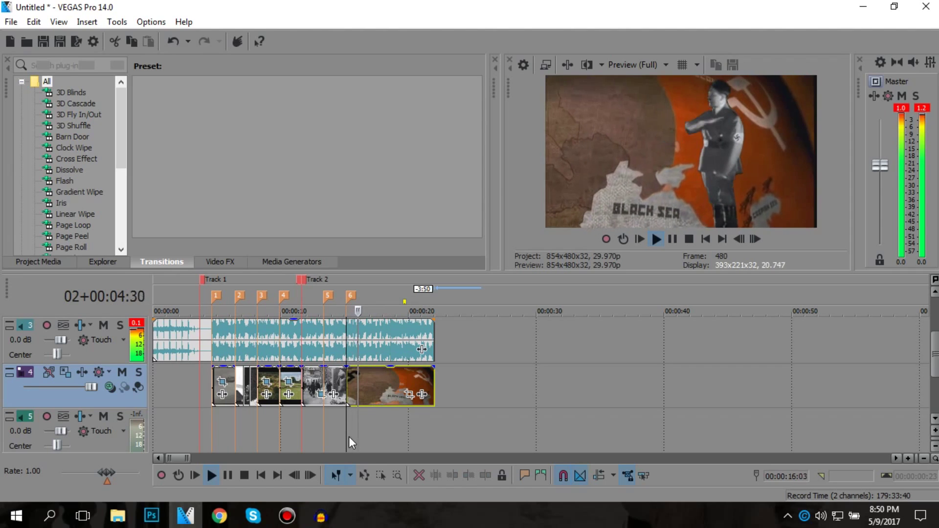
key(space)
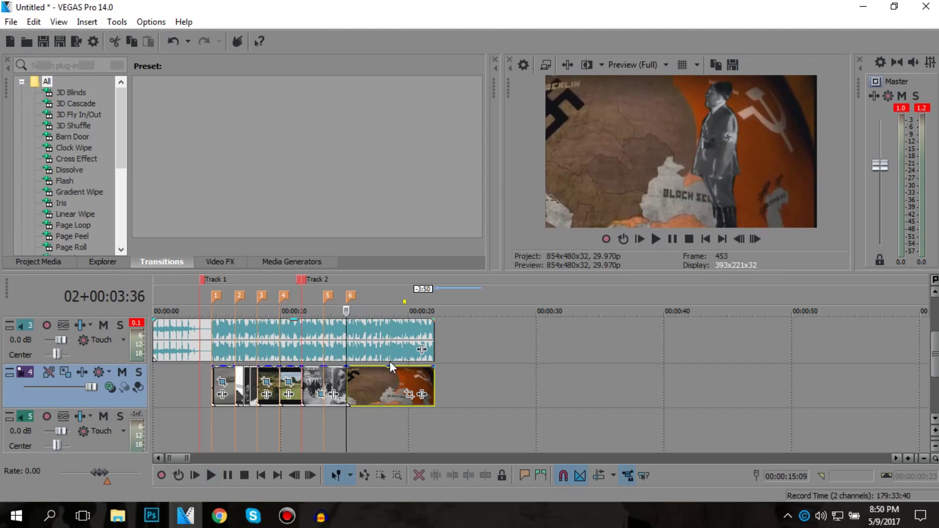
- Flip the masked figure clip at marker 6 horizontally in Event Pan/Crop
drag(934, 354, 934, 320)
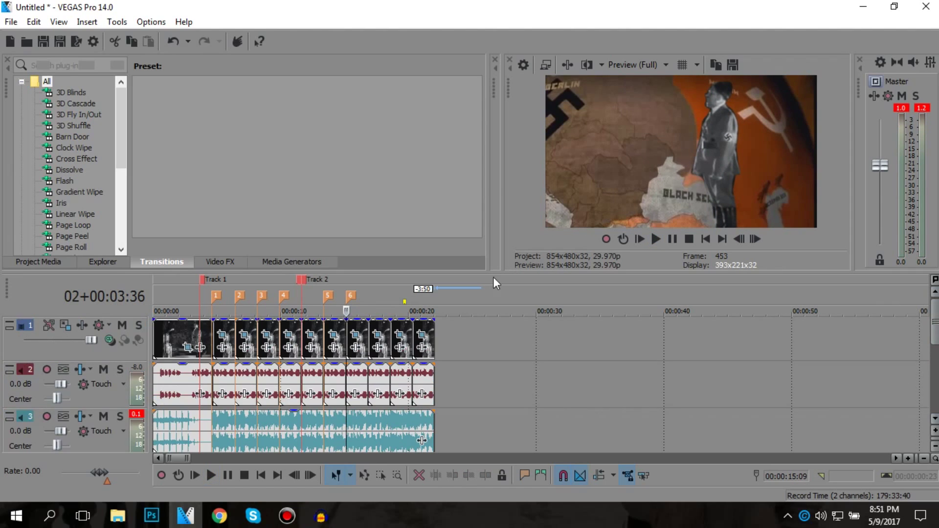
click(360, 334)
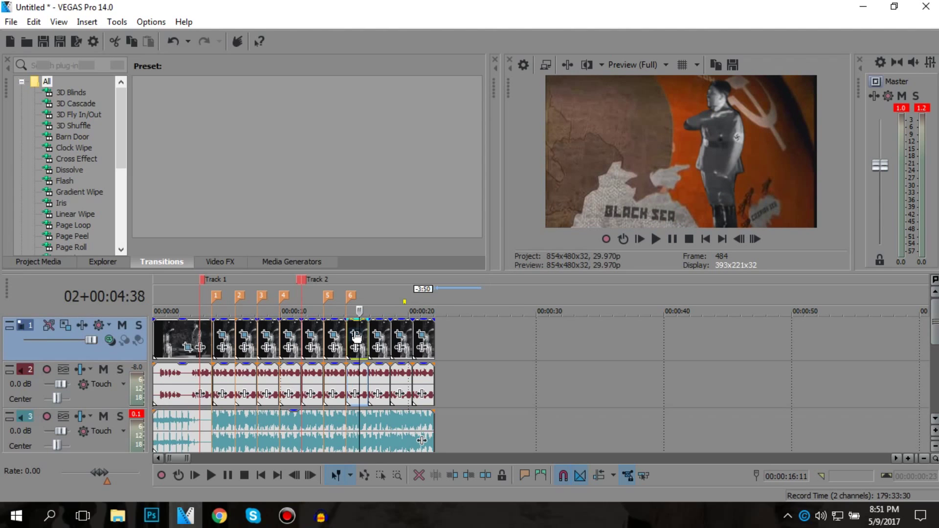
click(357, 335)
scroll(310, 243, down, 2)
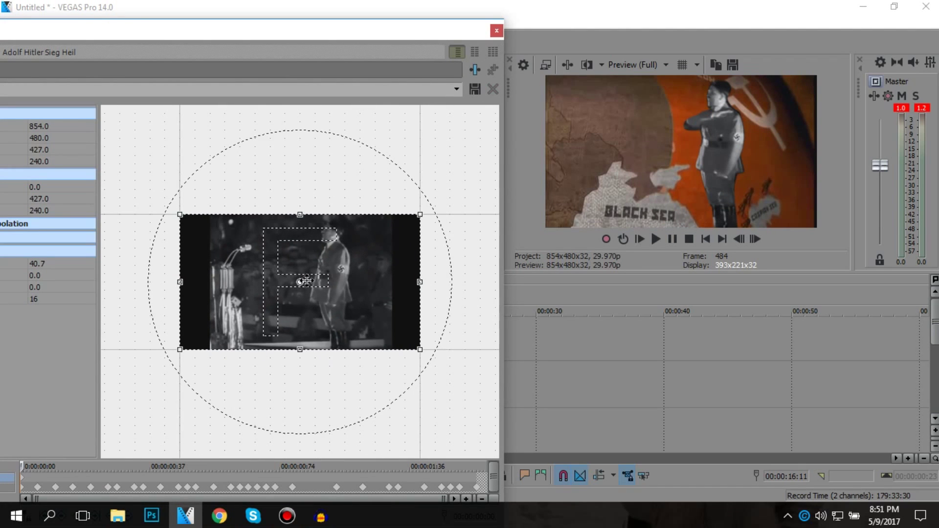
right_click(305, 289)
click(333, 327)
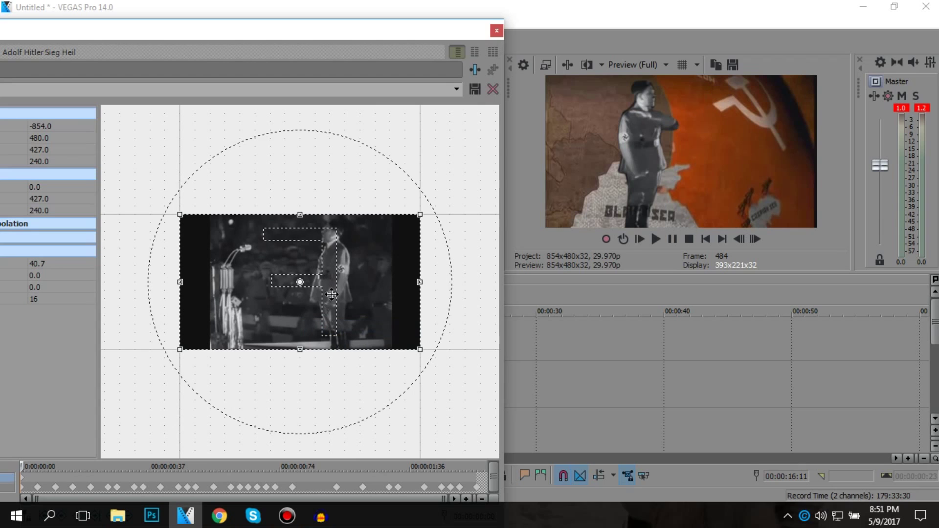
- Lay the figure sideways at the picture's upper left with a 1,079.8 by 606.9 frame at angle 90.4, and go to the clip's end
drag(339, 275, 275, 280)
drag(355, 220, 269, 352)
drag(257, 230, 329, 232)
scroll(310, 157, down, 5)
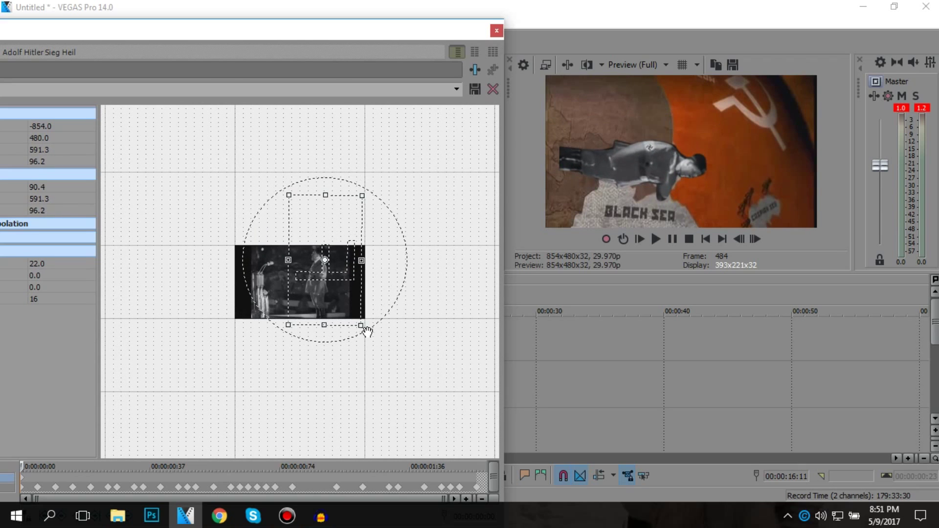
drag(361, 330, 331, 339)
drag(289, 264, 294, 243)
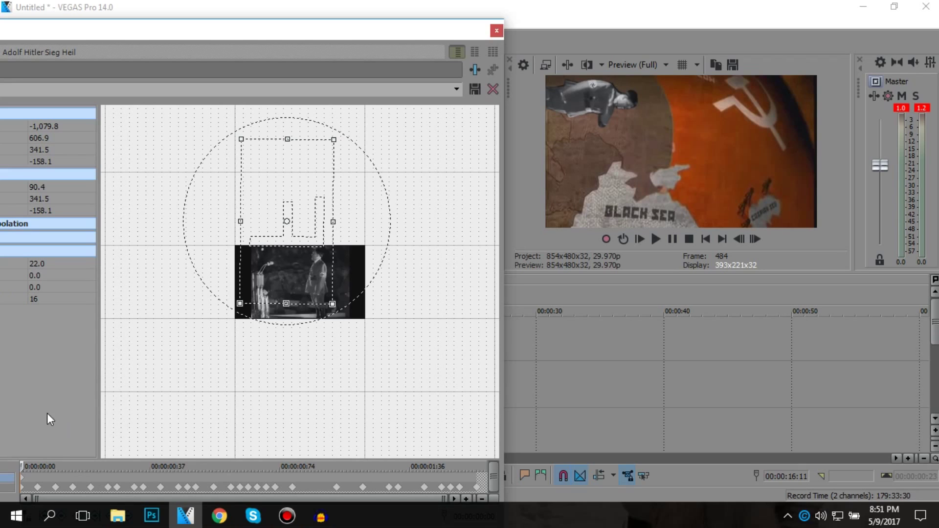
click(477, 467)
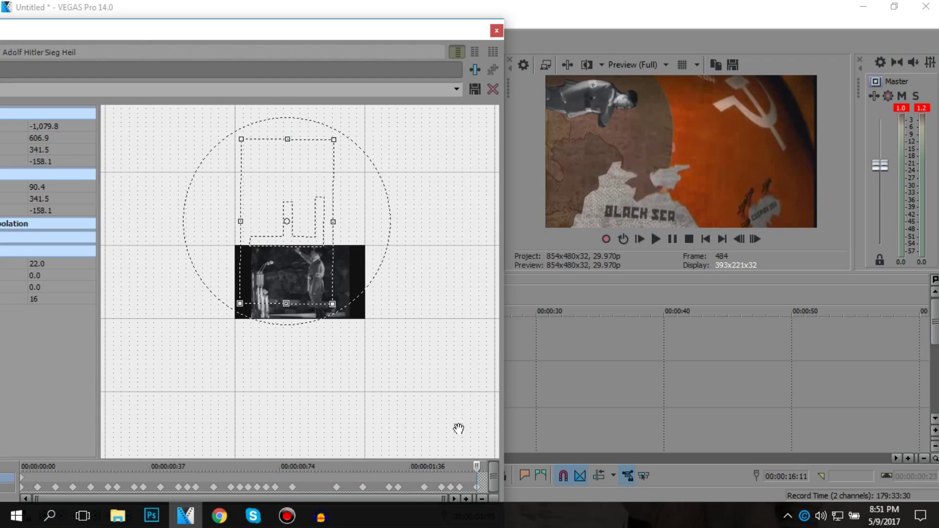
- At the marker 6 clip's end, shrink the sideways figure near the picture's right edge with a 3,162.4 by 1,777.5 frame centred at 264.3, 2,030.9
drag(333, 304, 495, 466)
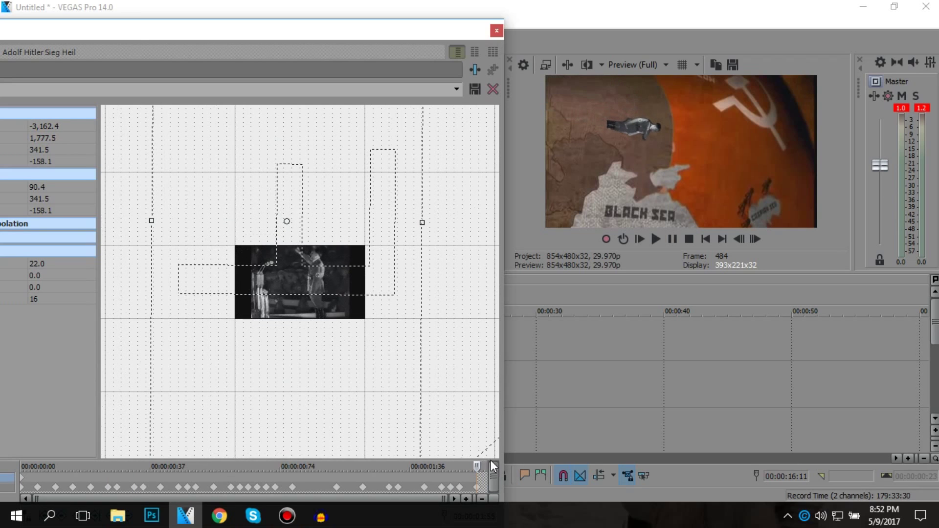
drag(296, 220, 310, 354)
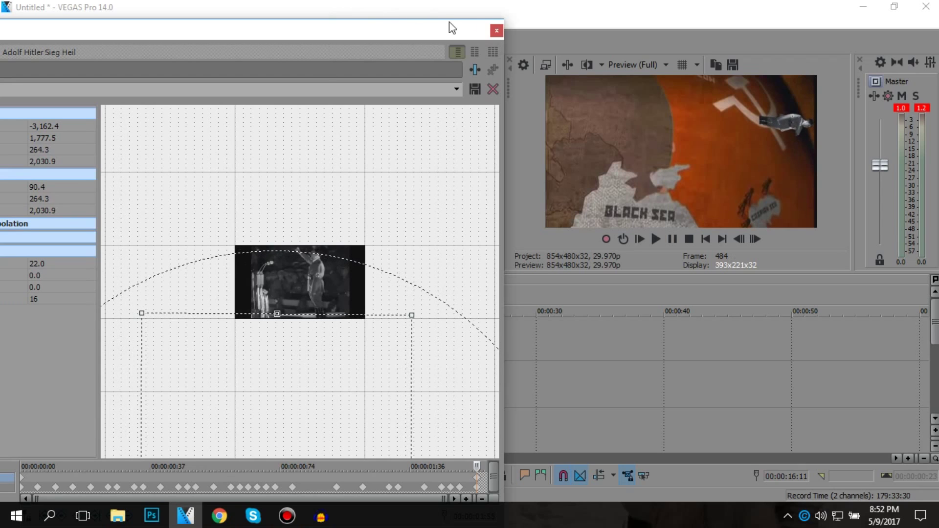
click(496, 31)
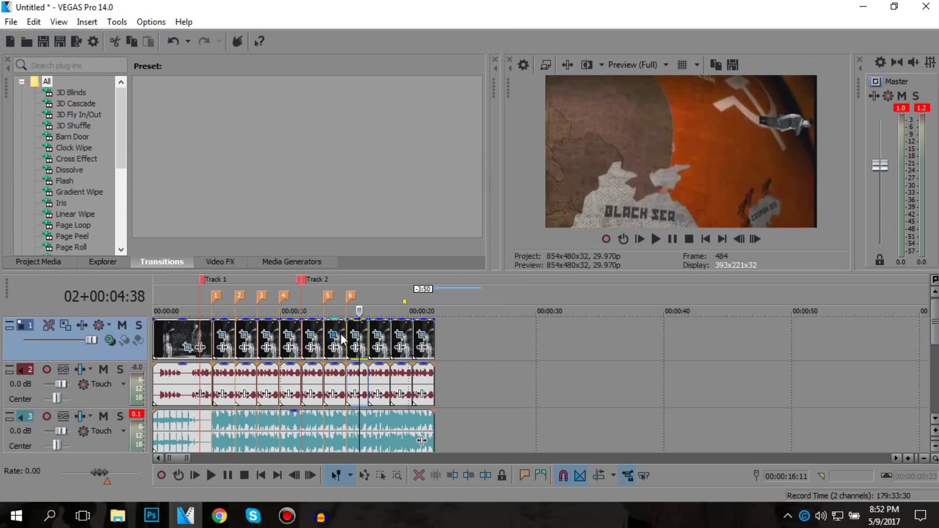
- Add marker 7 at the start of the figure clip that follows the marker 6 clip
click(376, 325)
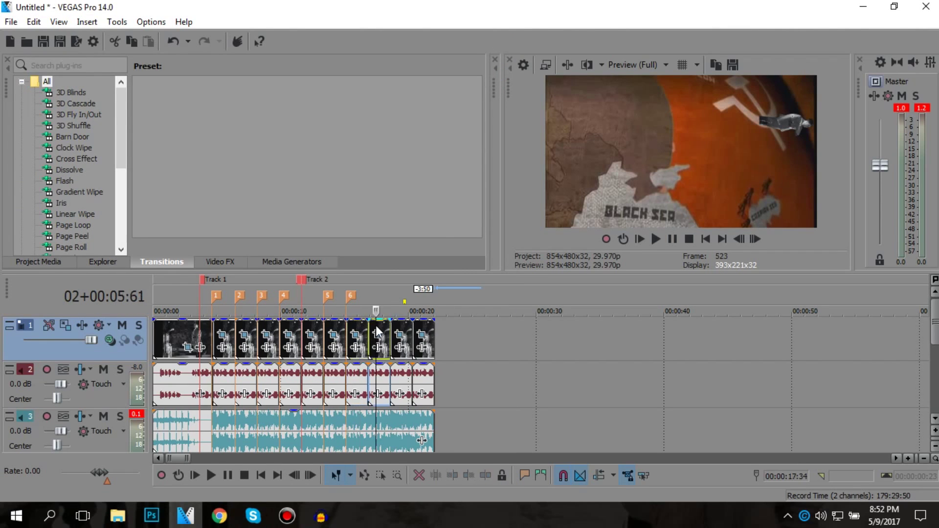
key(m)
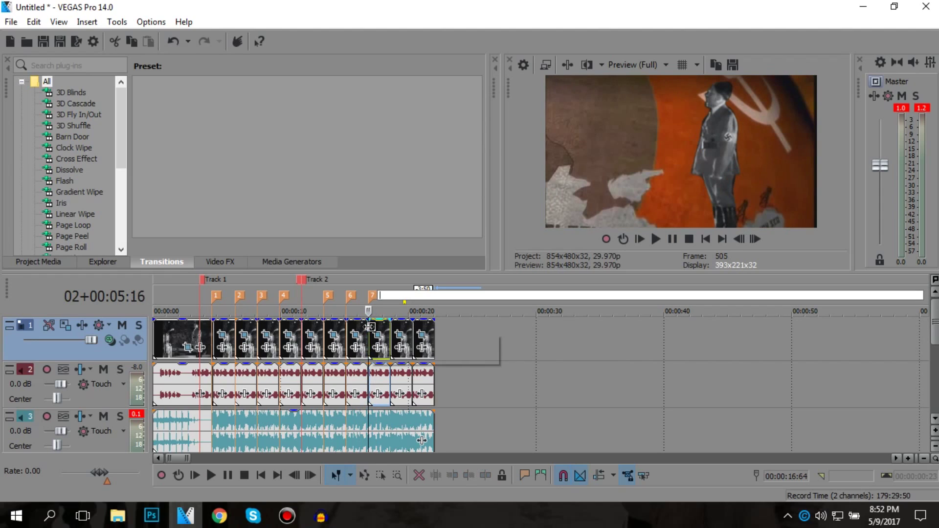
click(474, 342)
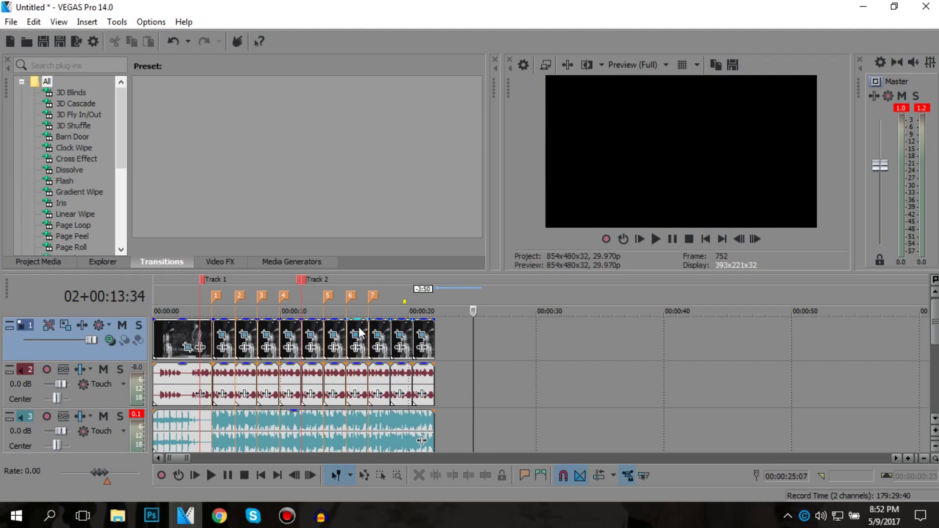
- Copy the end keyframe of the marker 6 figure clip in Event Pan/Crop
click(360, 327)
click(388, 333)
click(380, 328)
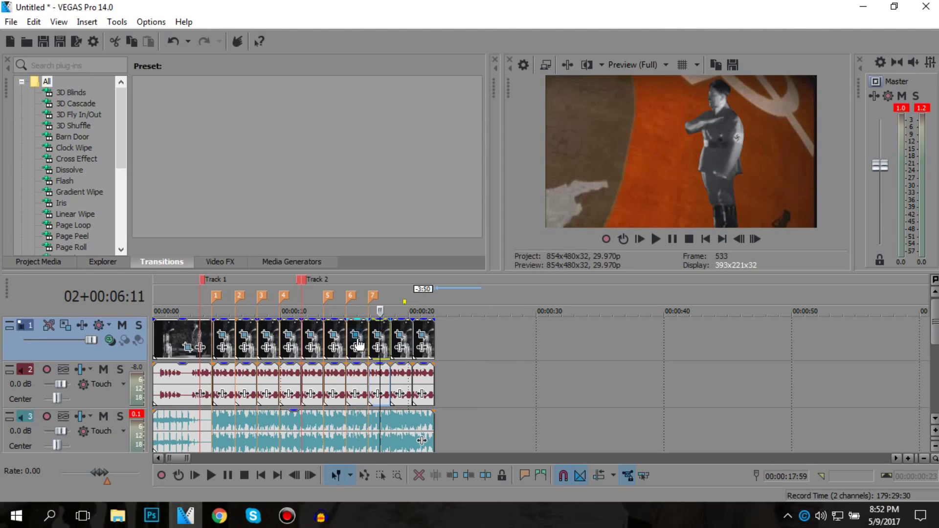
click(359, 345)
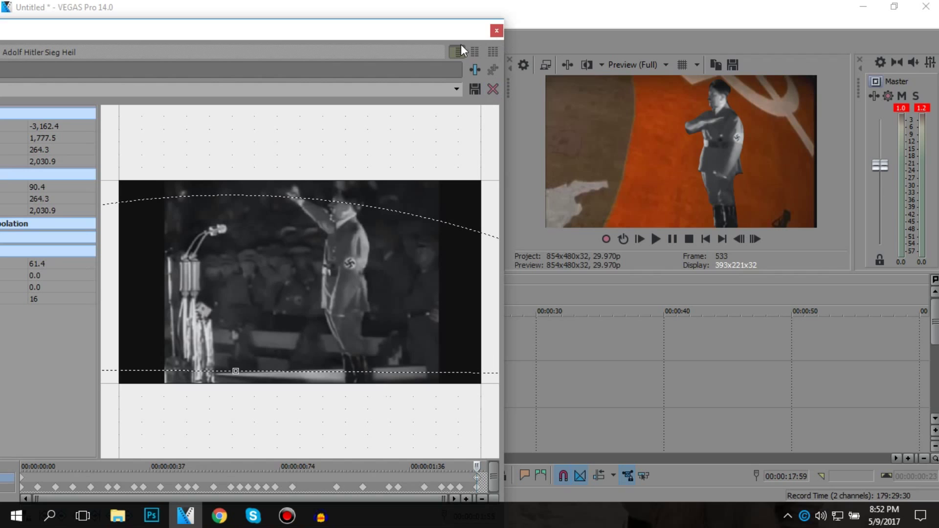
click(496, 29)
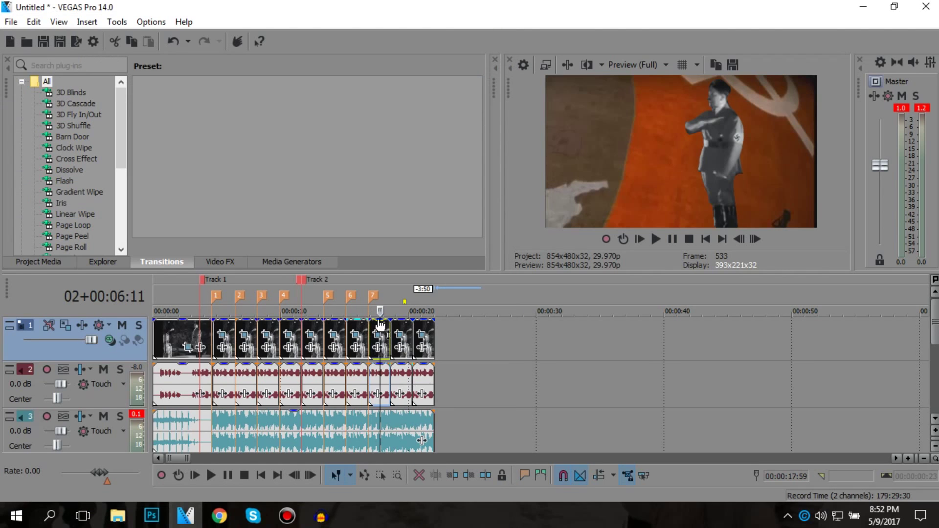
- Scrub through the marker 6 clip and play it back to review the figure's shrinking movement over the map
scroll(391, 342, up, 2)
click(461, 327)
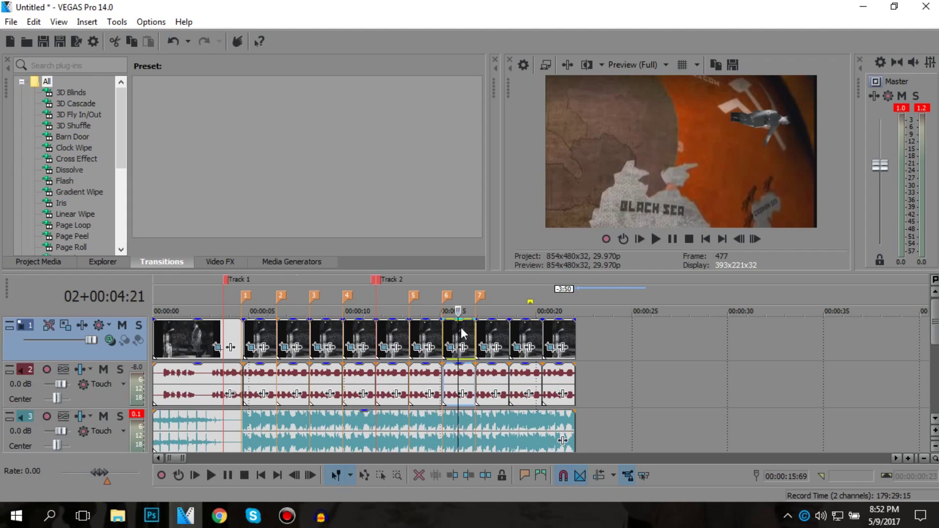
click(465, 336)
click(450, 331)
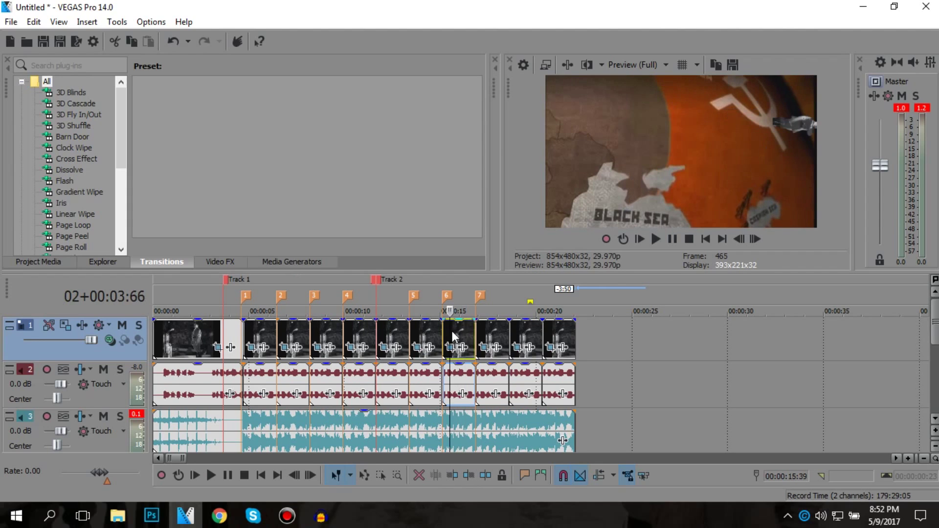
click(465, 331)
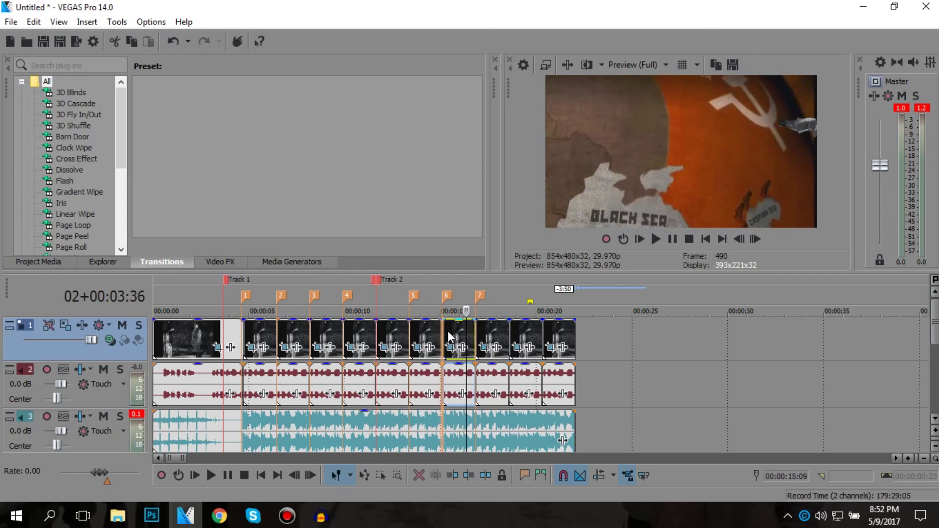
click(447, 331)
key(space)
key(space)
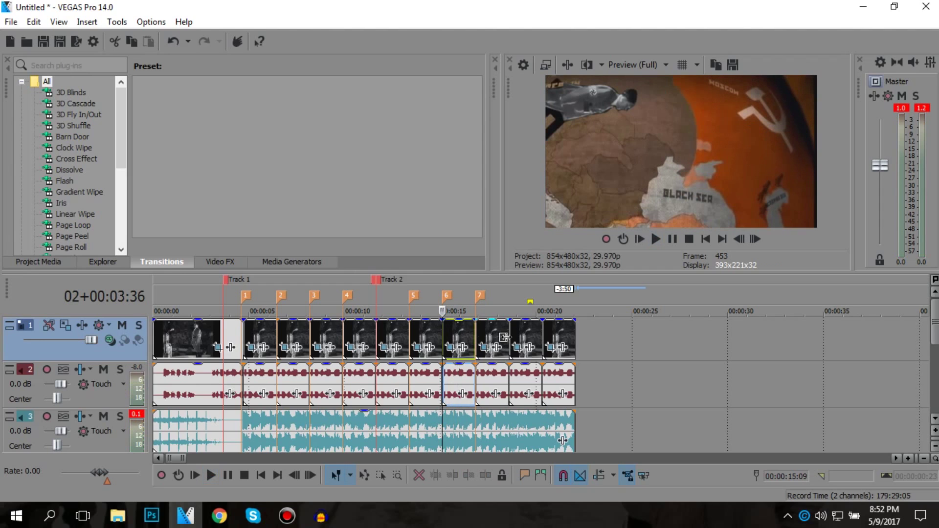
- Give the marker 7 clip's first keyframe the marker 6 clip's end framing, 3,162.4 by 1,777.5 at angle 90.4, and play the transition
click(482, 349)
click(484, 348)
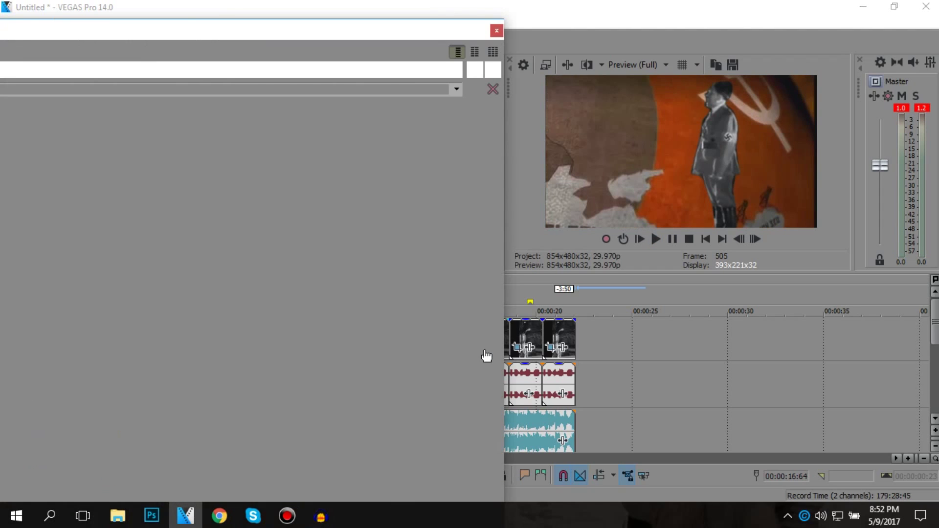
scroll(284, 356, down, 1)
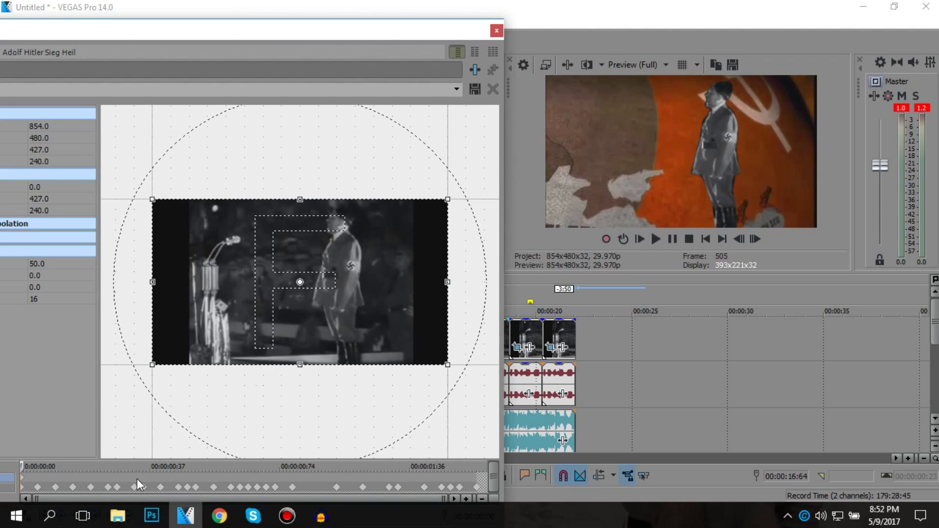
click(43, 465)
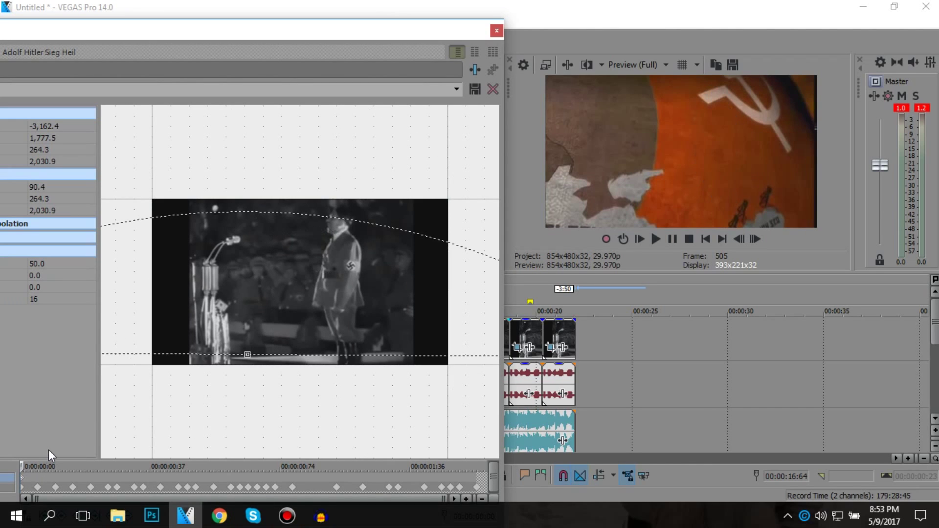
click(496, 30)
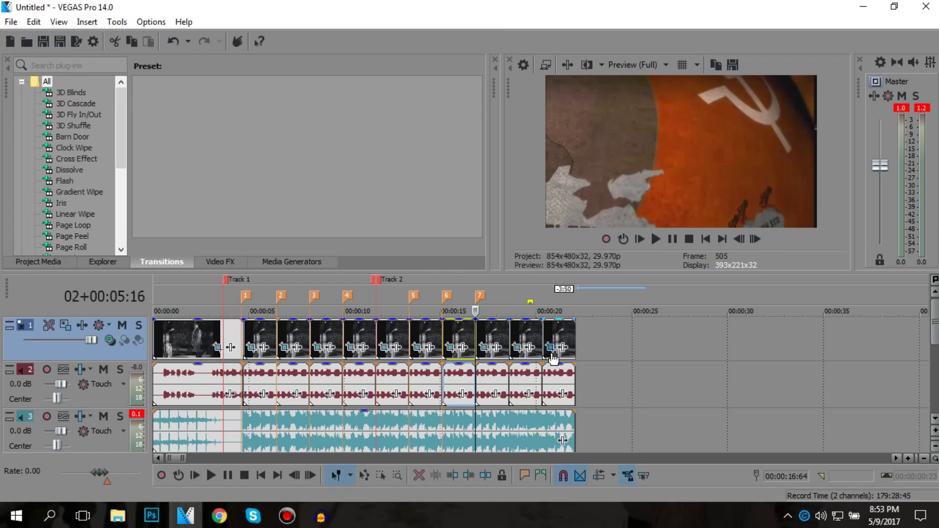
click(451, 331)
key(space)
- At the marker 7 clip's start, enlarge and centre the sideways figure with a 1,412.2 by 793.8 frame centred at 541.0, 335.0
click(490, 349)
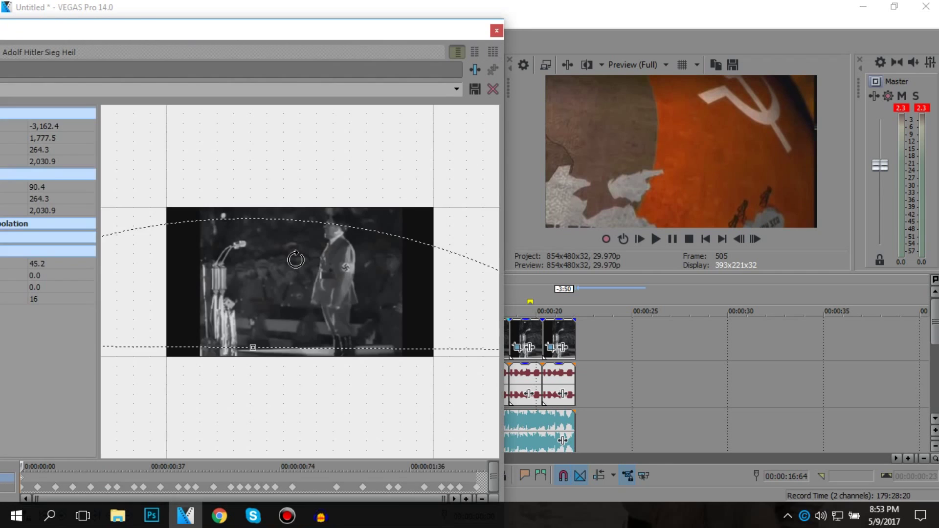
scroll(296, 259, down, 5)
drag(287, 392, 299, 270)
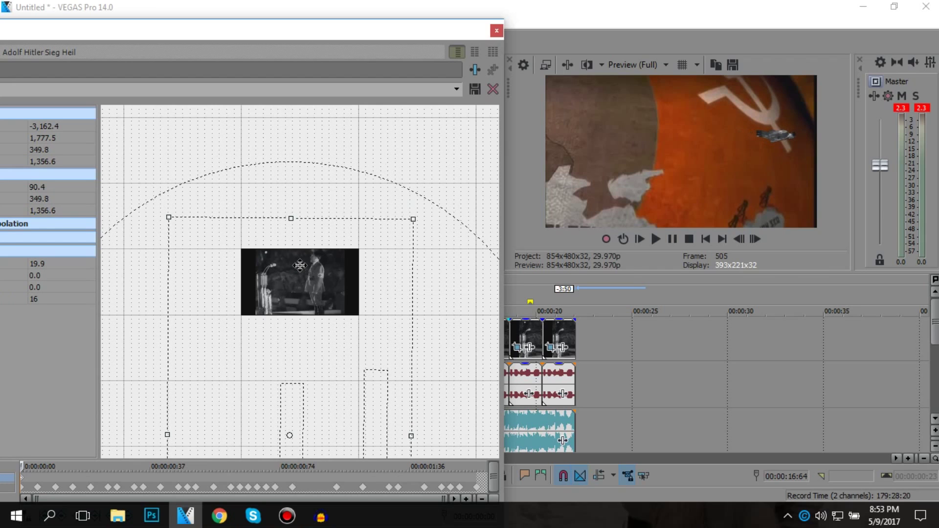
drag(412, 216, 406, 274)
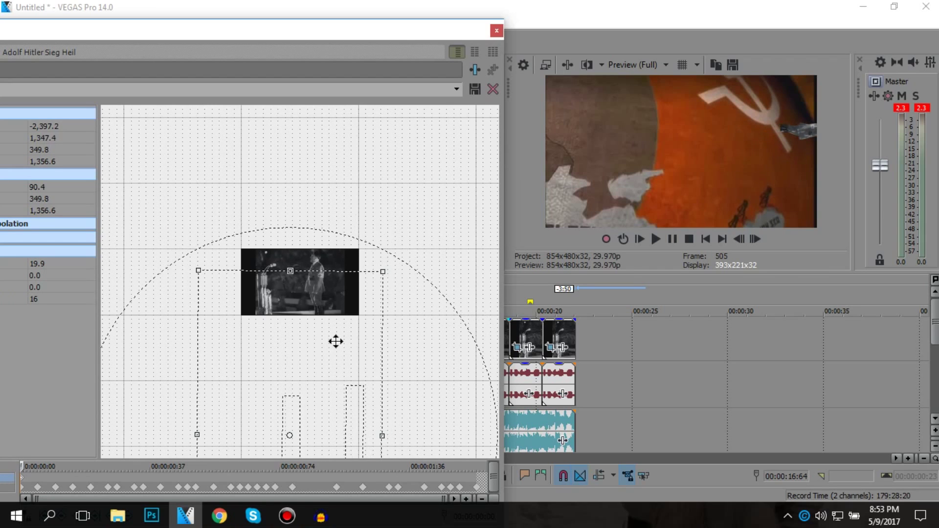
drag(342, 362, 361, 269)
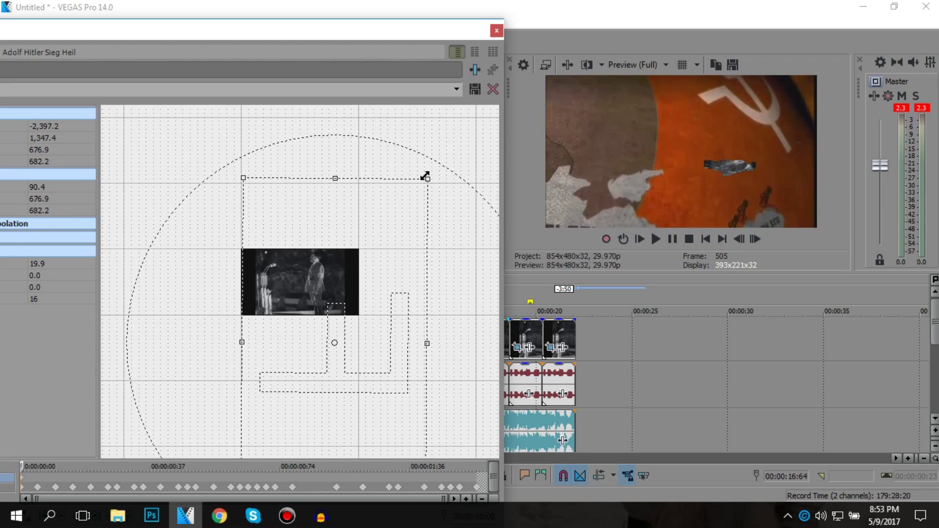
drag(474, 155, 437, 244)
drag(360, 319, 326, 319)
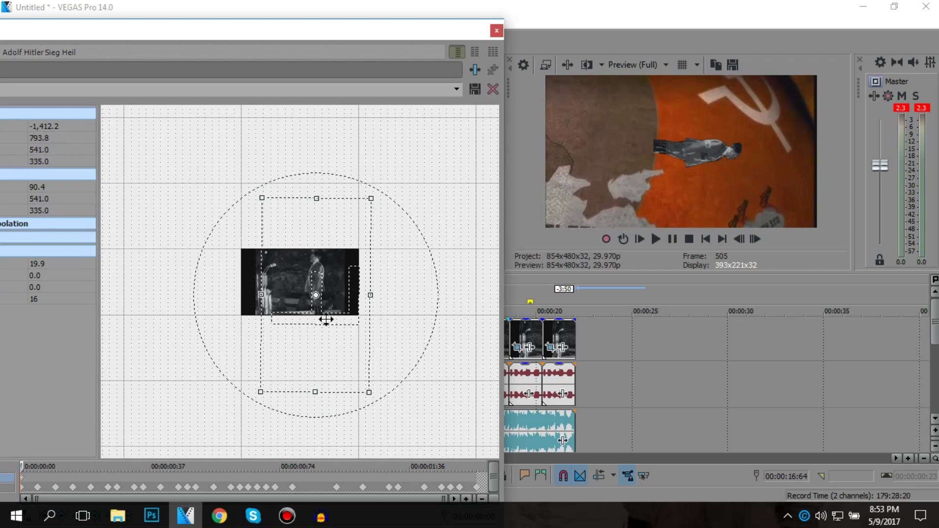
click(497, 30)
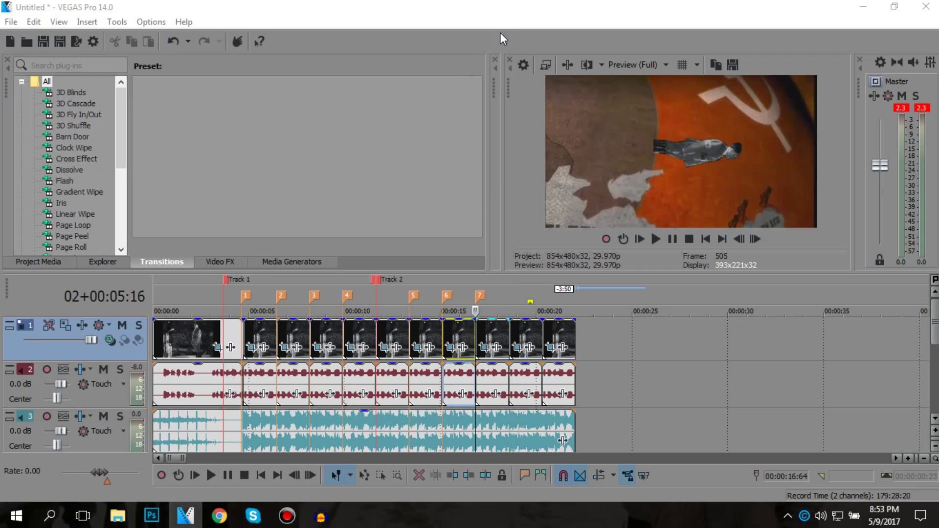
- Play back the figure's movement across the clips at markers 6 and 7
click(441, 327)
key(space)
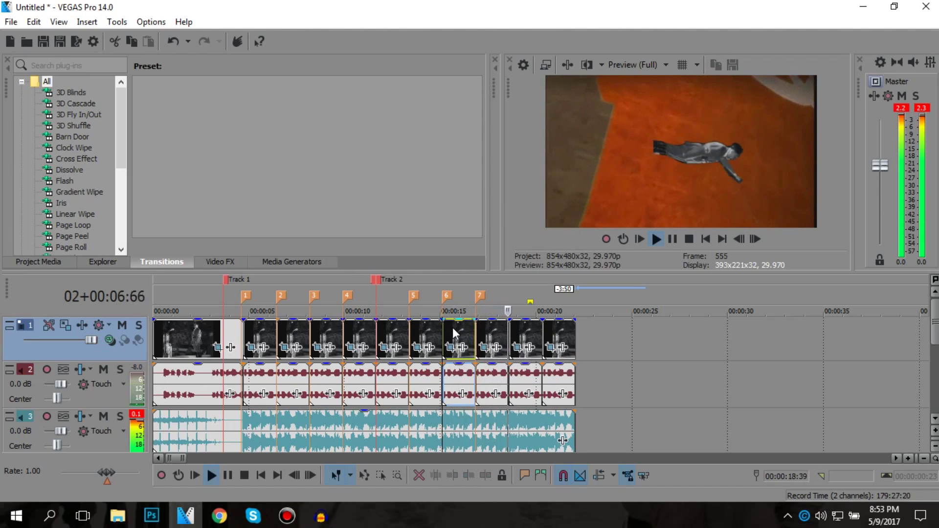
key(space)
key(space)
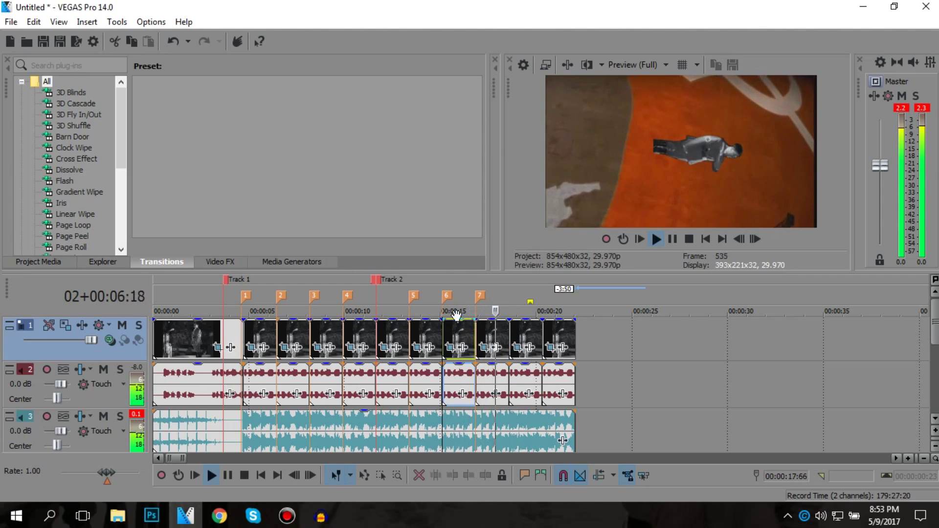
key(space)
click(464, 331)
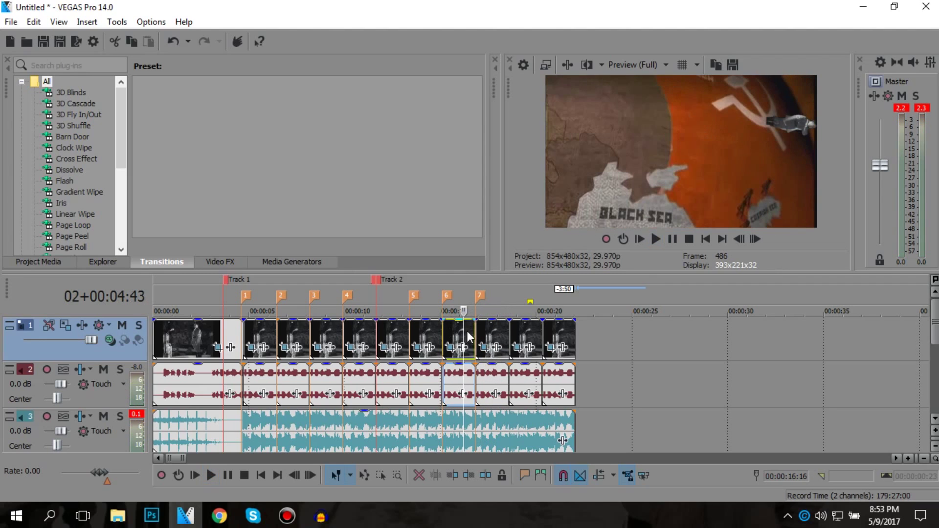
- Rotate the figure to angle 412.6 at the start of the marker 7 clip in Event Pan/Crop
click(473, 329)
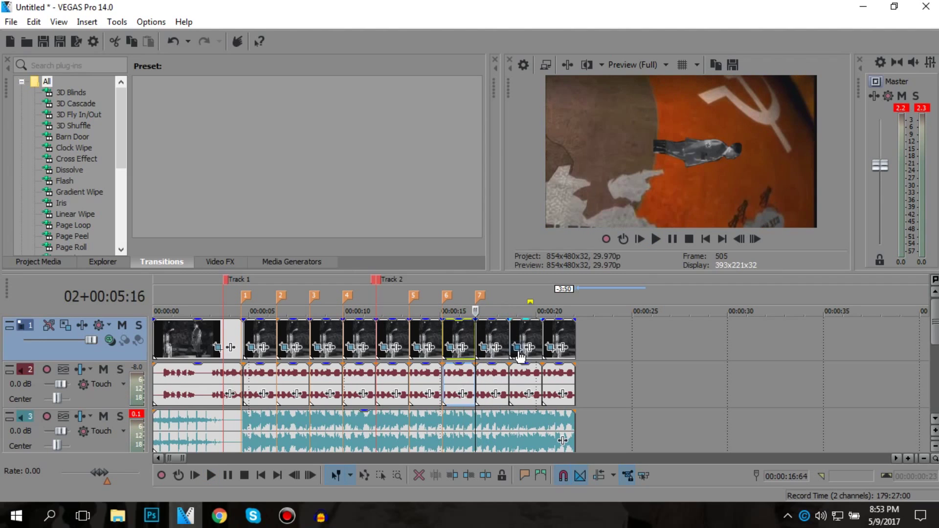
click(486, 350)
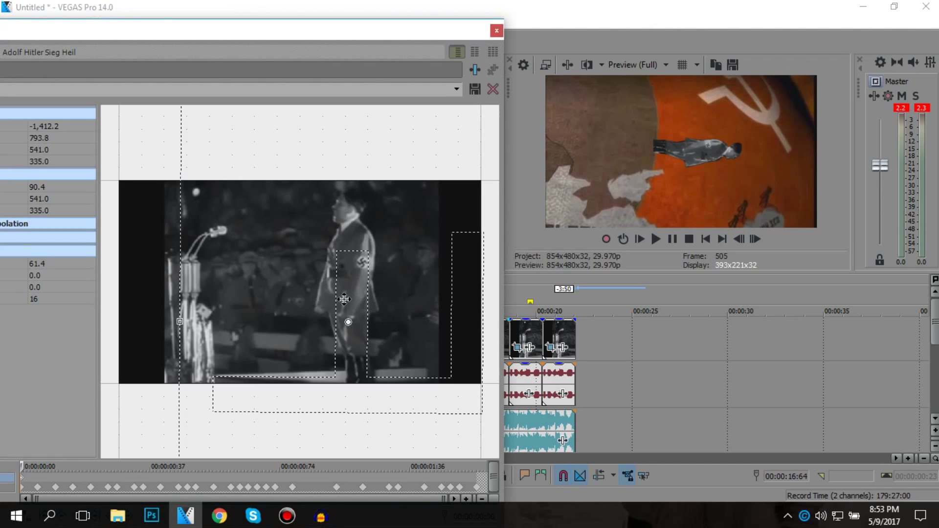
scroll(347, 282, down, 5)
drag(408, 169, 317, 242)
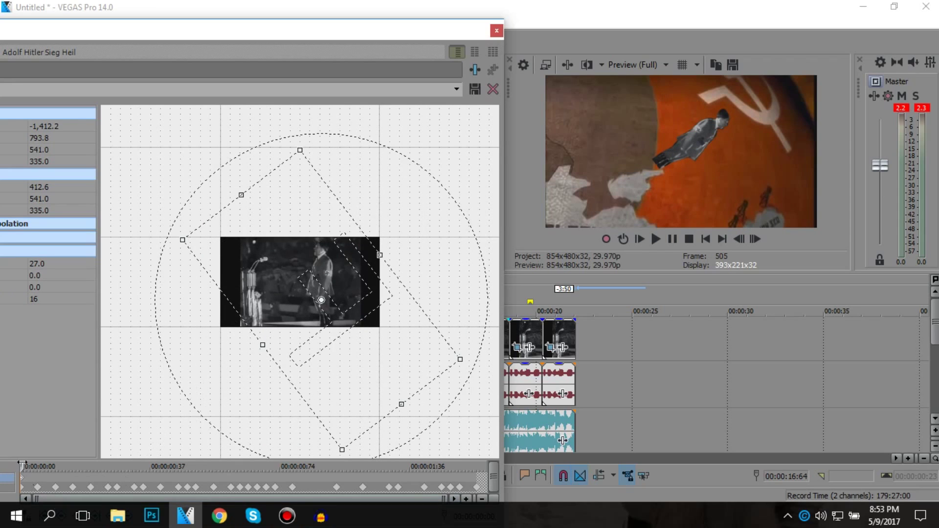
- At the marker 7 clip's end, spin the figure to angle 2,859.2 and enlarge the frame so the figure shrinks
click(468, 474)
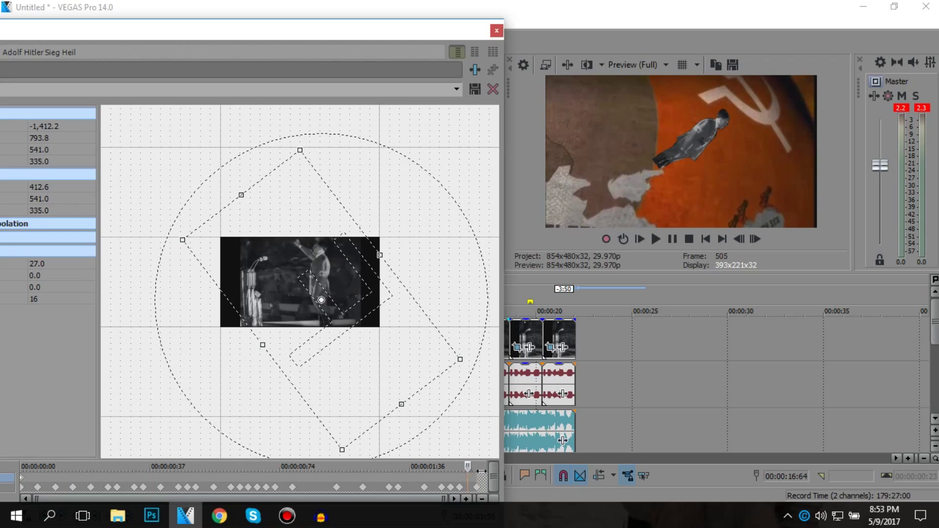
drag(269, 405, 379, 228)
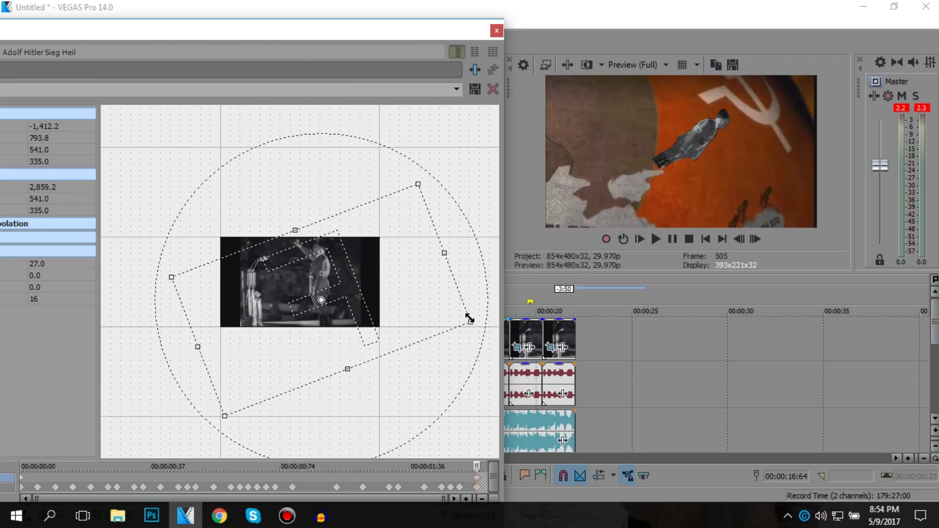
drag(470, 318, 512, 329)
- Compare the cut between the clips at markers 6 and 7, and shift the marker 7 clip's end frame slightly up and left
drag(414, 29, 302, 36)
click(469, 340)
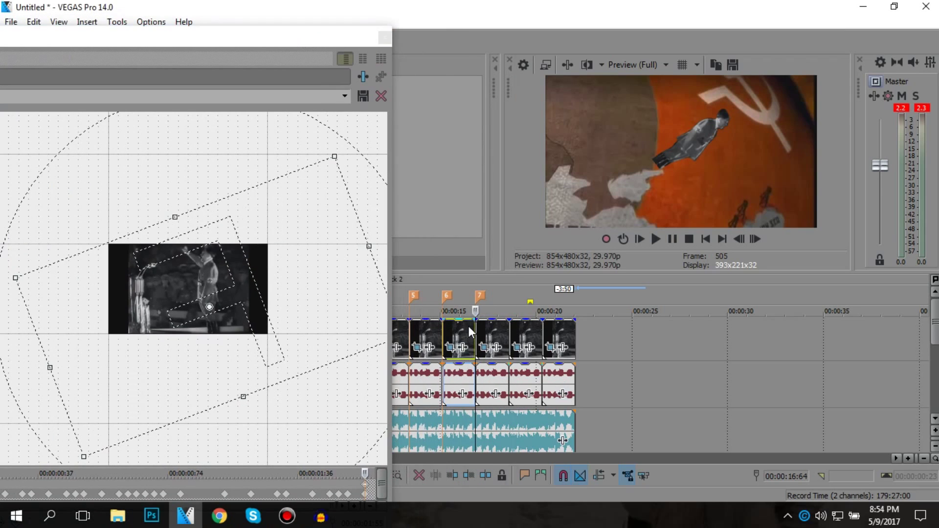
click(471, 333)
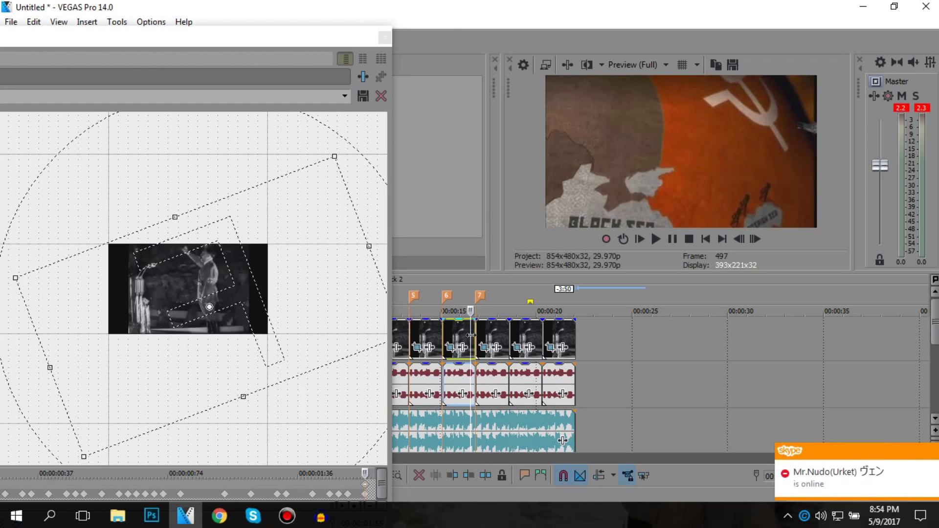
click(475, 339)
drag(294, 278, 274, 257)
click(385, 37)
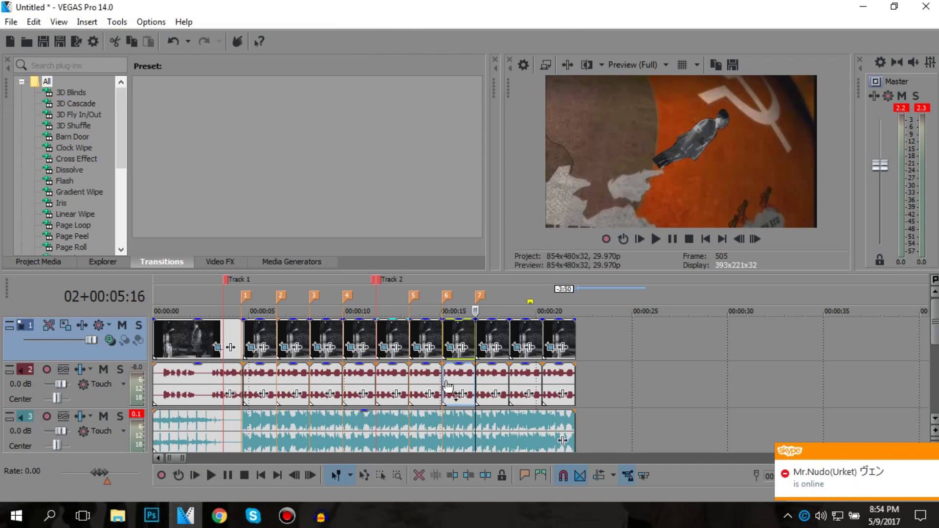
- Play back and scrub through the marker 7 clip to review the figure's spin and the cut from the preceding clip
click(480, 333)
click(491, 329)
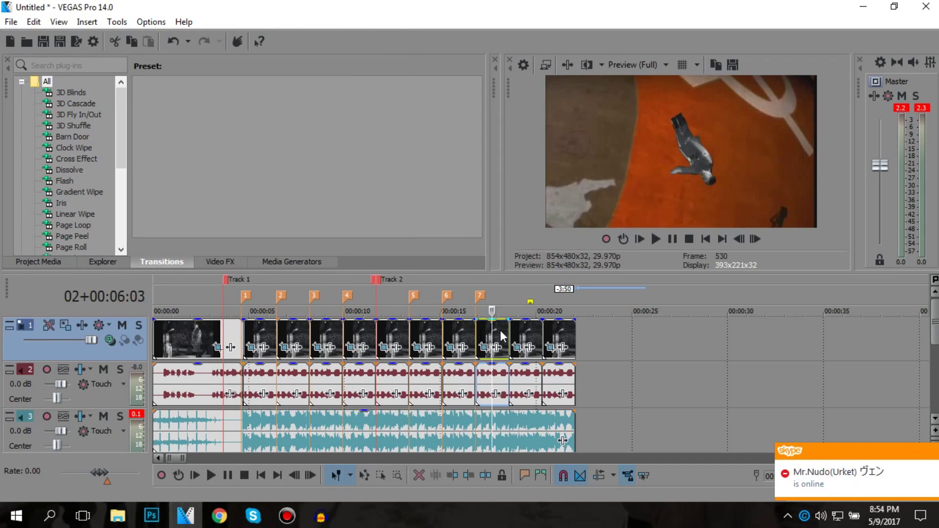
click(495, 330)
click(483, 327)
click(476, 330)
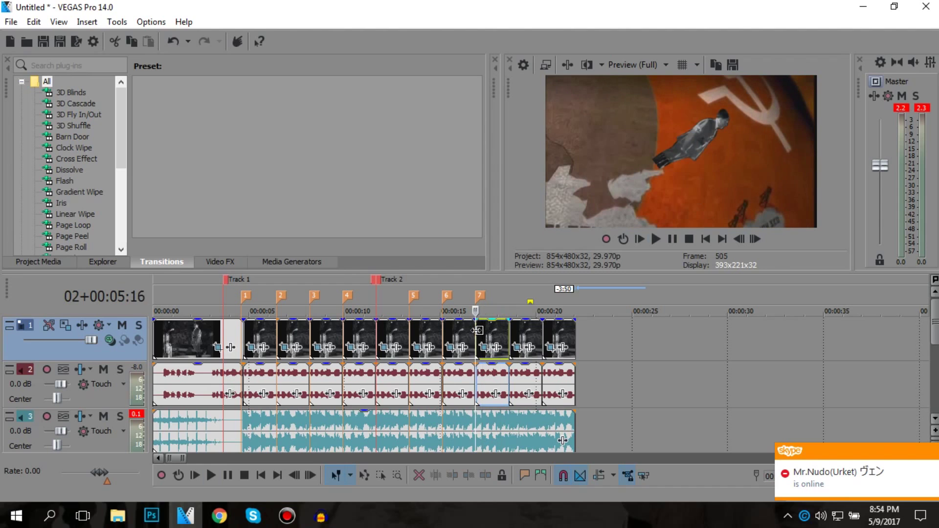
key(space)
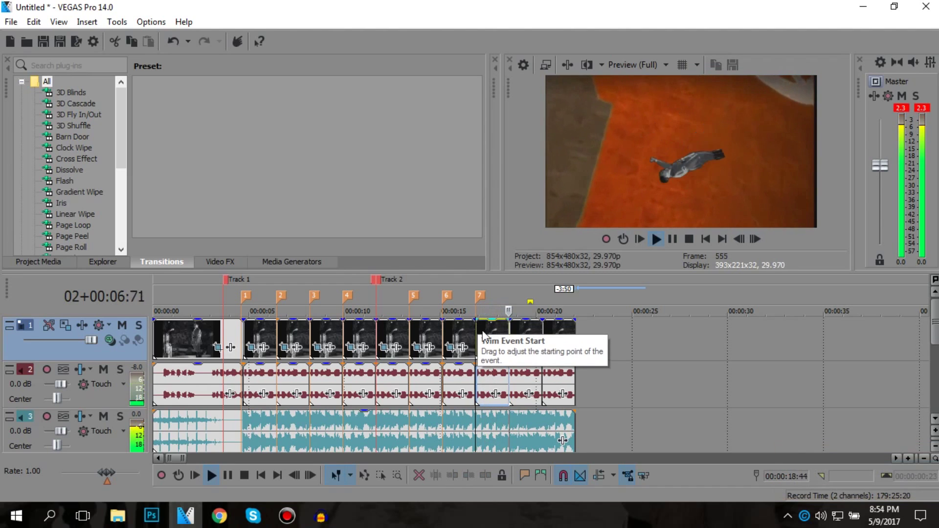
key(space)
key(space)
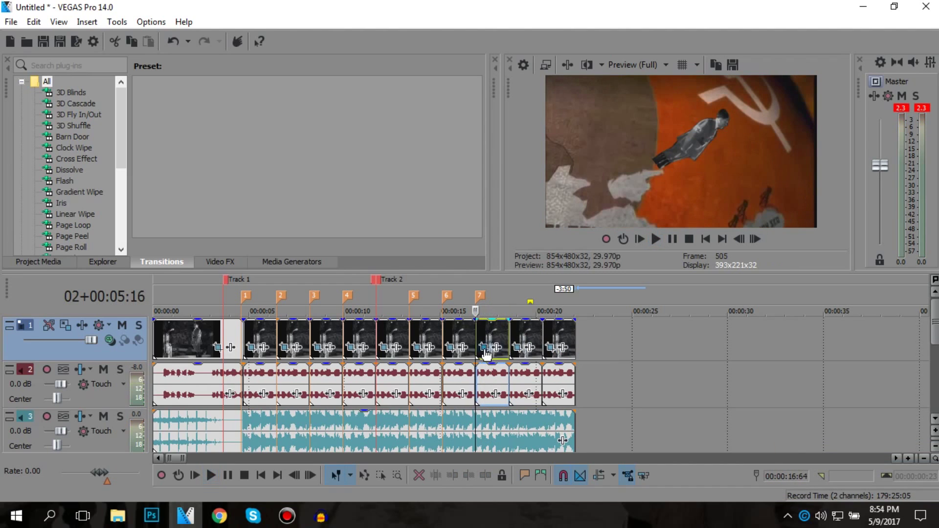
click(484, 347)
scroll(416, 342, down, 3)
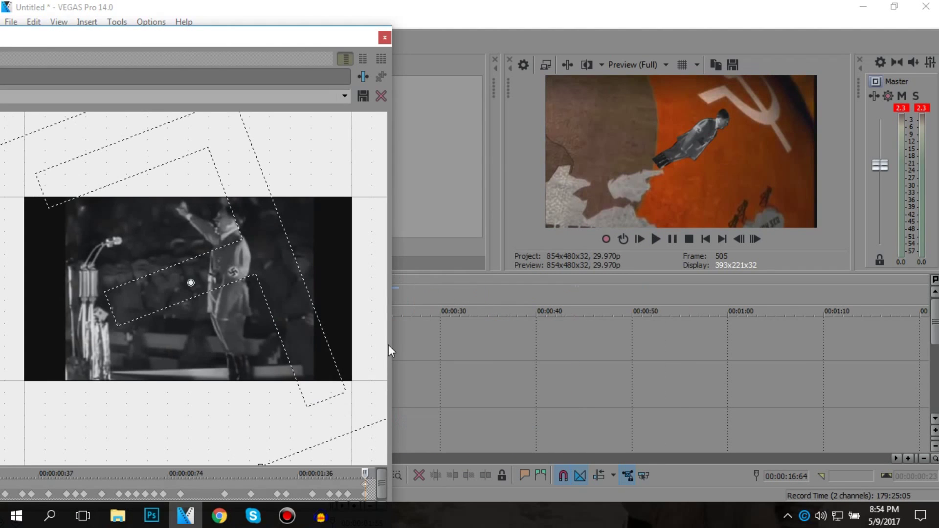
click(385, 39)
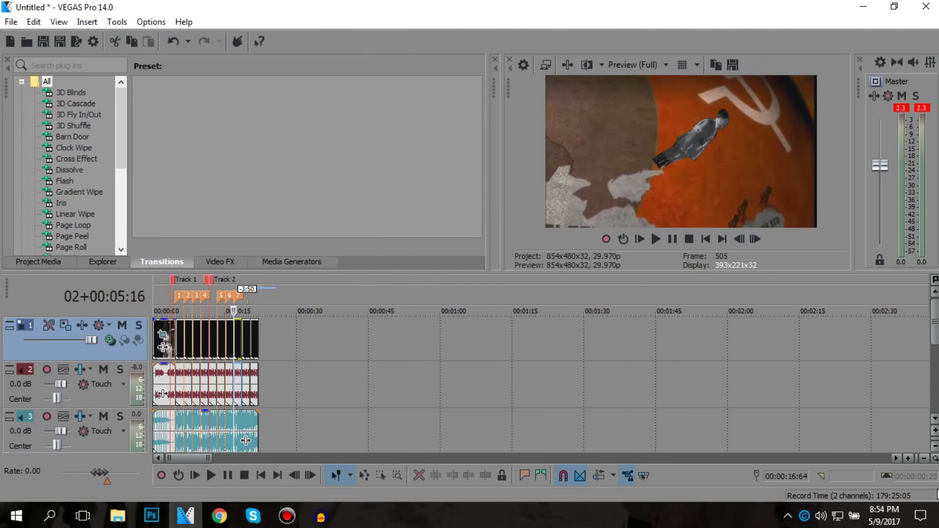
scroll(245, 450, up, 5)
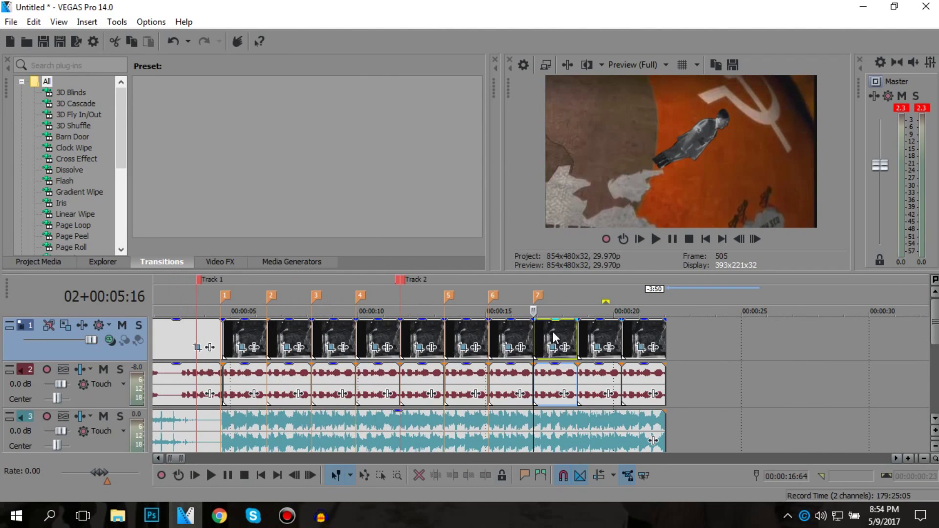
- Move the marker 7 clip's end frame down and left in Event Pan/Crop to centre 114.1, 785.6
click(551, 342)
click(567, 341)
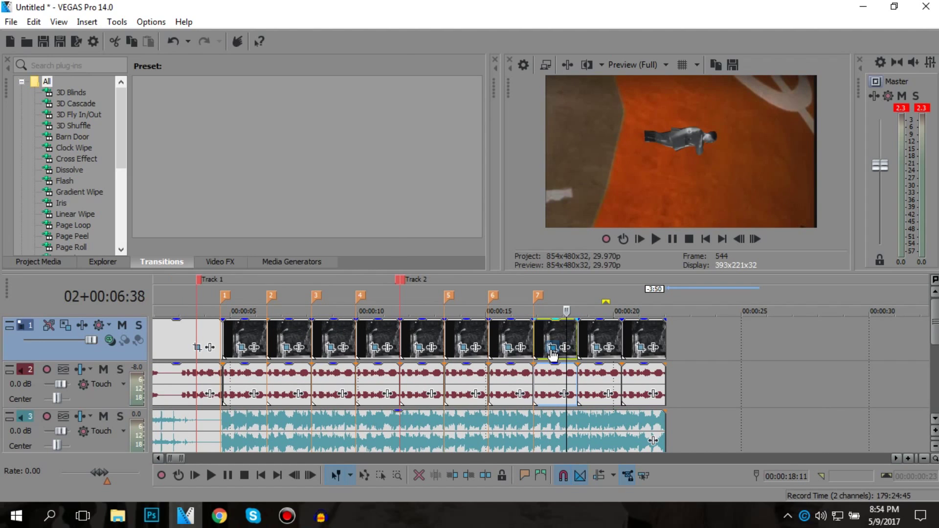
click(552, 347)
scroll(292, 283, down, 4)
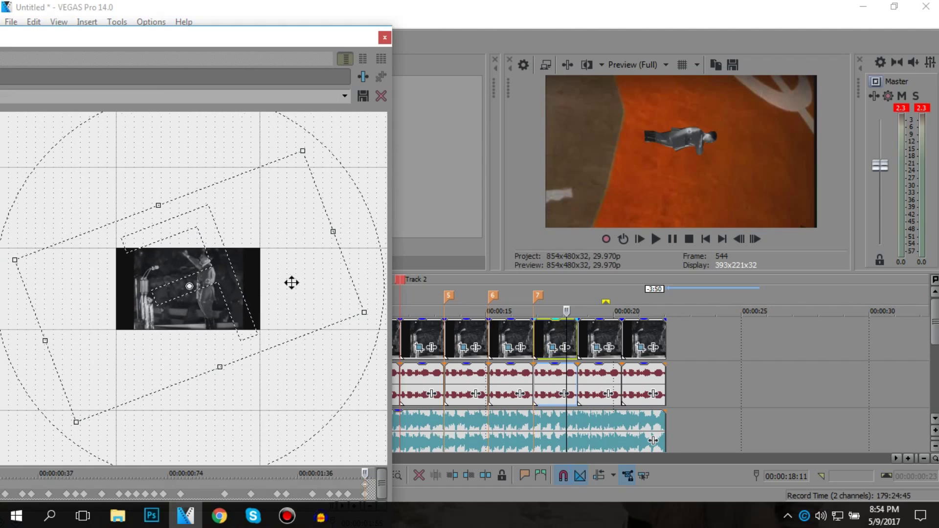
drag(273, 259, 212, 350)
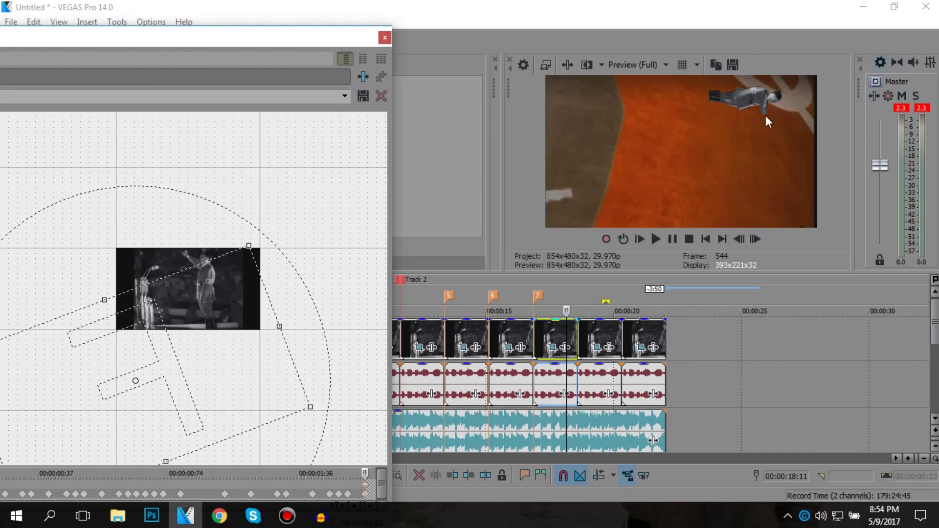
click(385, 37)
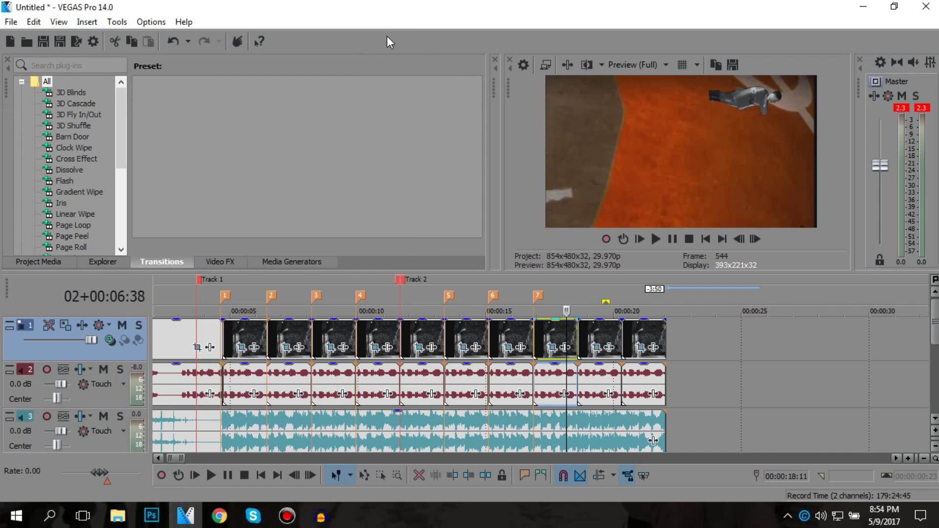
- Play back the marker 7 clip from its start to review the figure's changed path
click(531, 334)
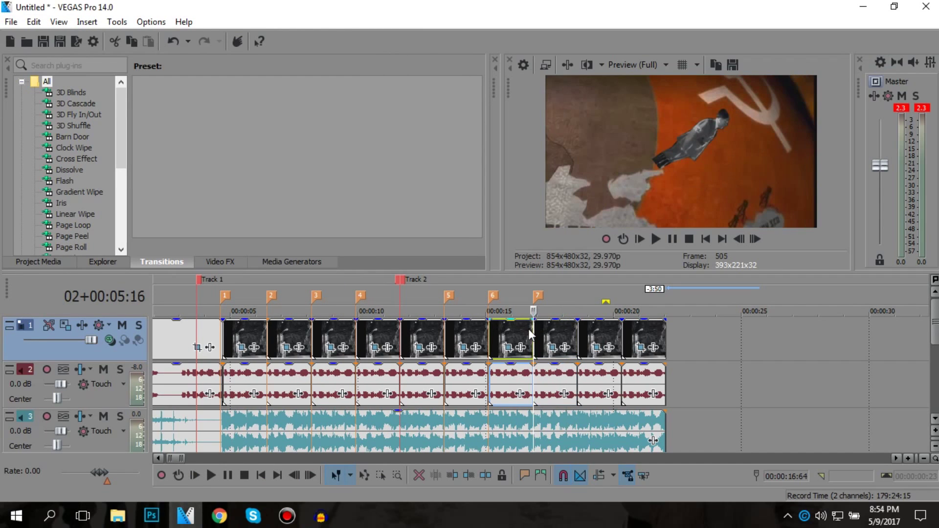
key(space)
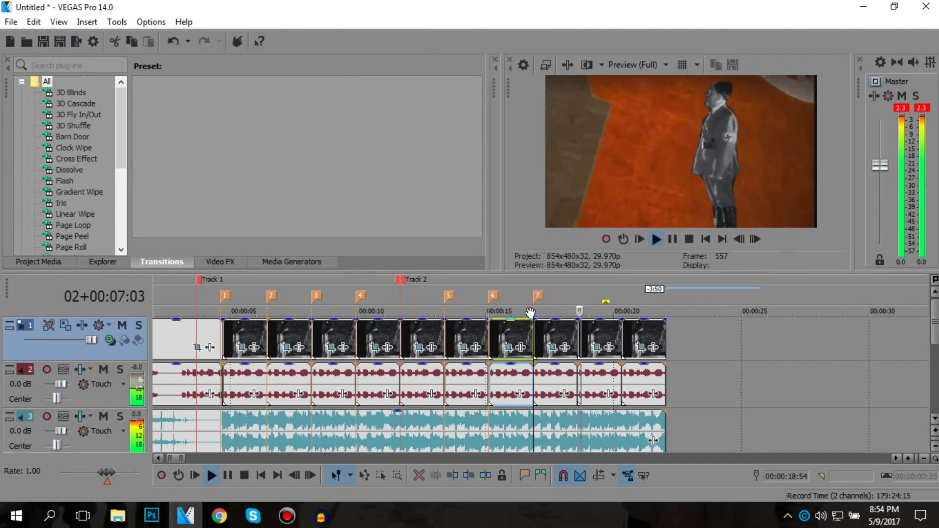
key(space)
key(space)
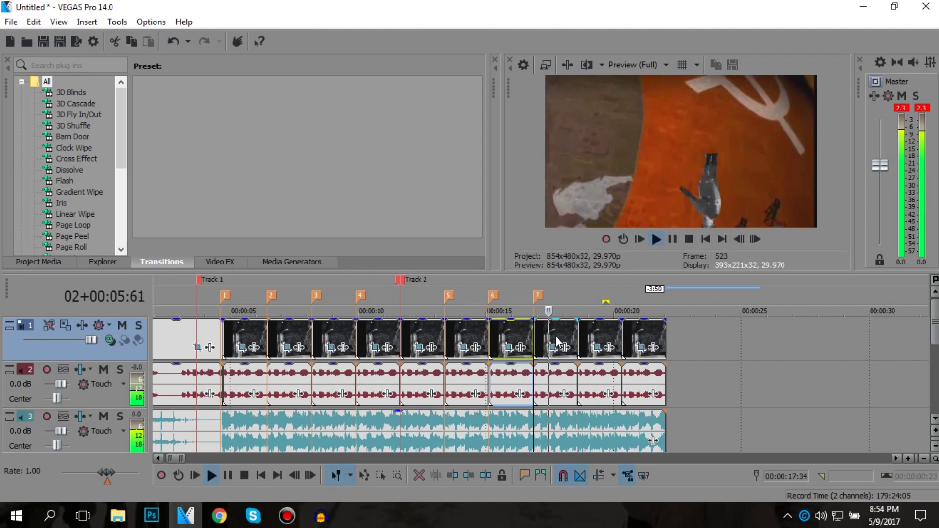
key(space)
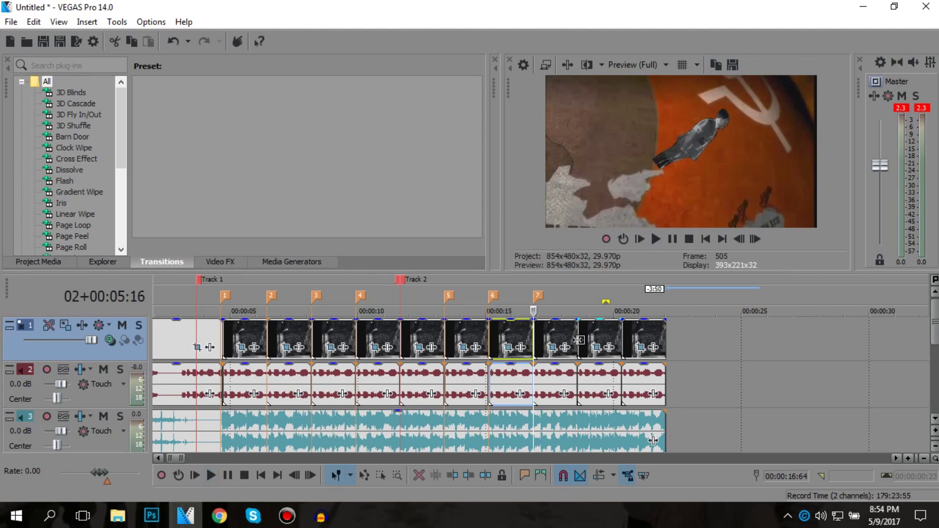
- Examine the Event Pan/Crop frames of the clips at markers 7 and 6
click(549, 334)
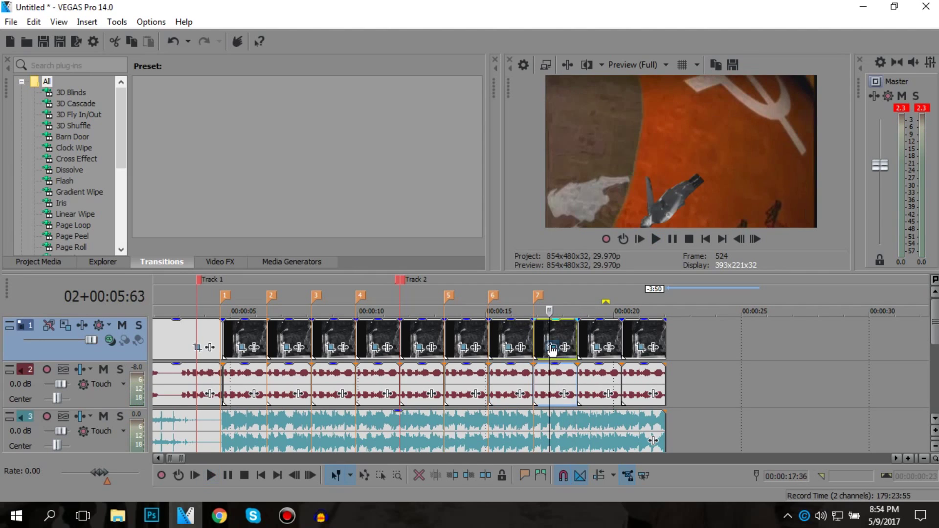
click(552, 347)
scroll(169, 333, down, 5)
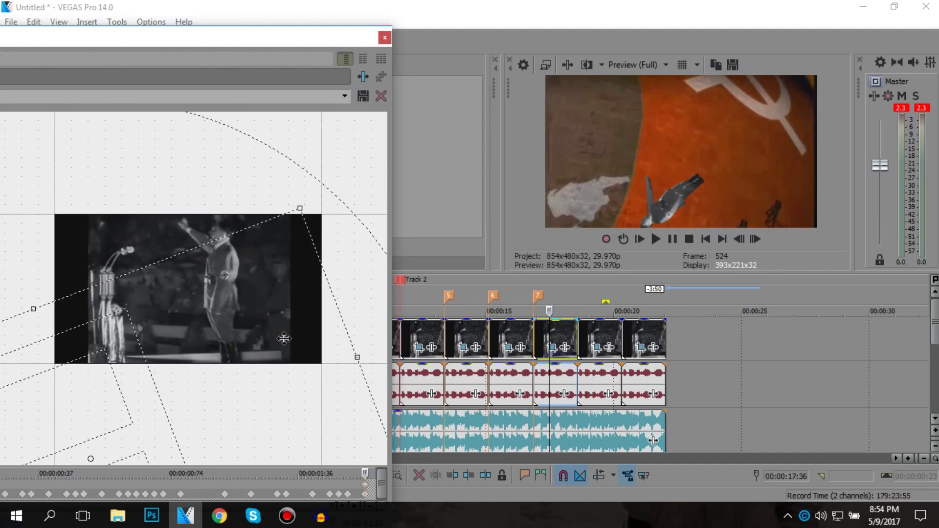
click(384, 35)
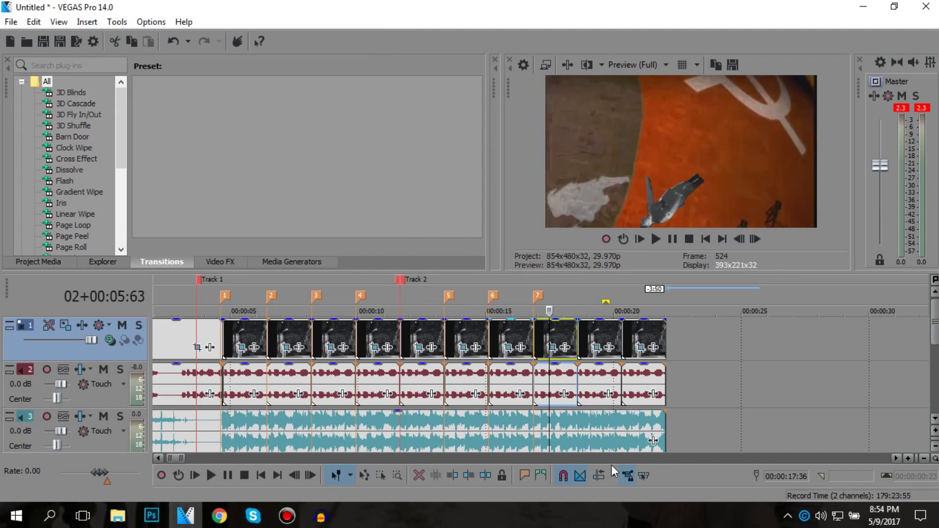
click(507, 340)
click(509, 348)
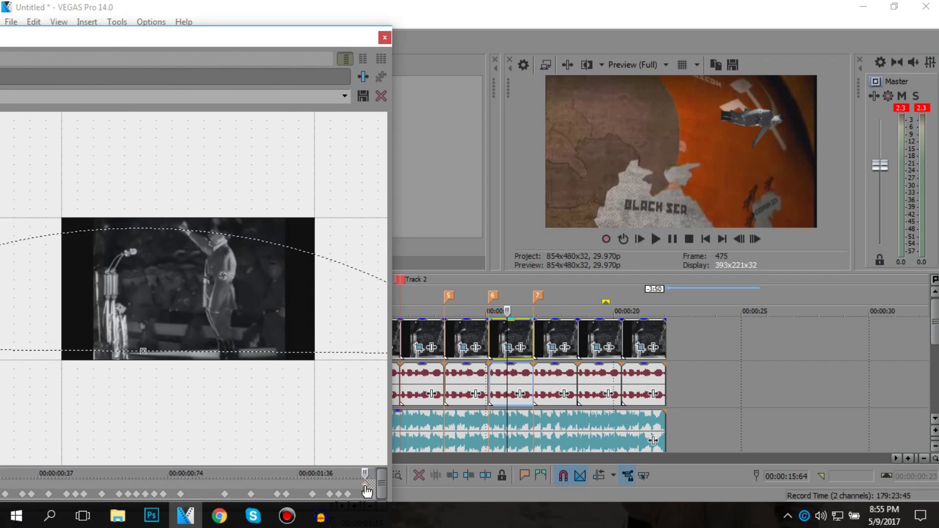
click(385, 38)
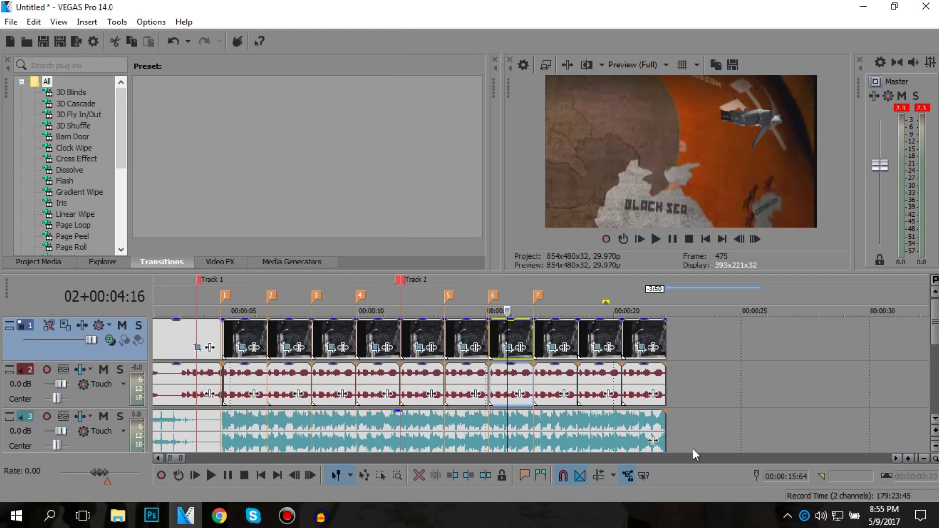
- Move the marker 7 clip's start frame up and left in Event Pan/Crop to centre -549.5, 168.3
click(540, 339)
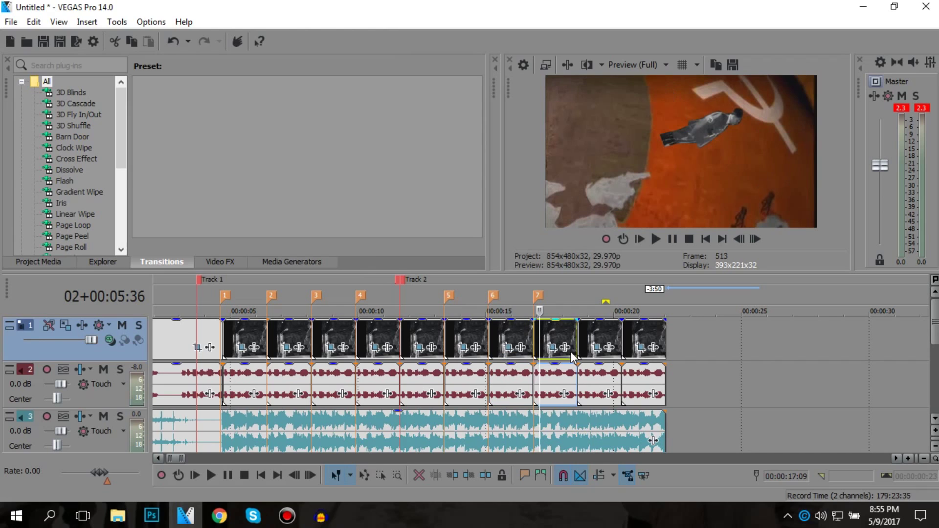
click(553, 348)
drag(181, 55, 296, 23)
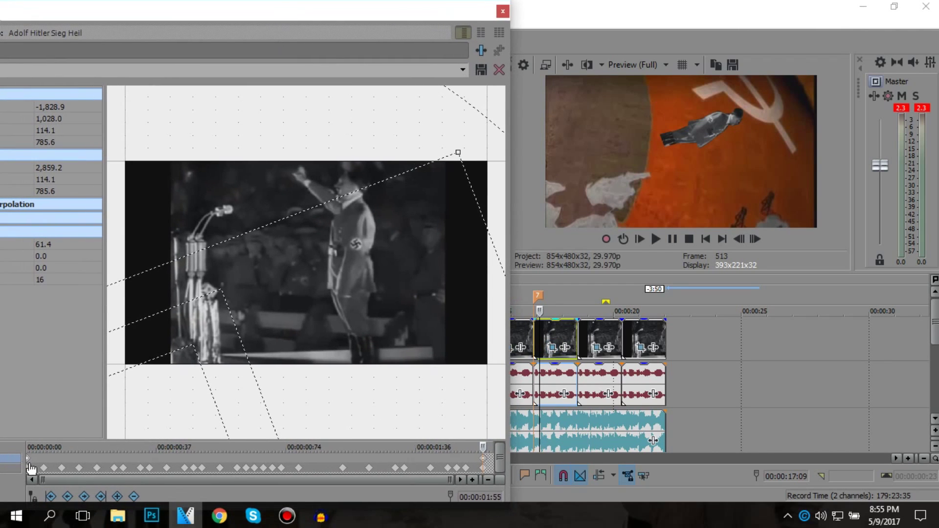
click(30, 458)
click(37, 461)
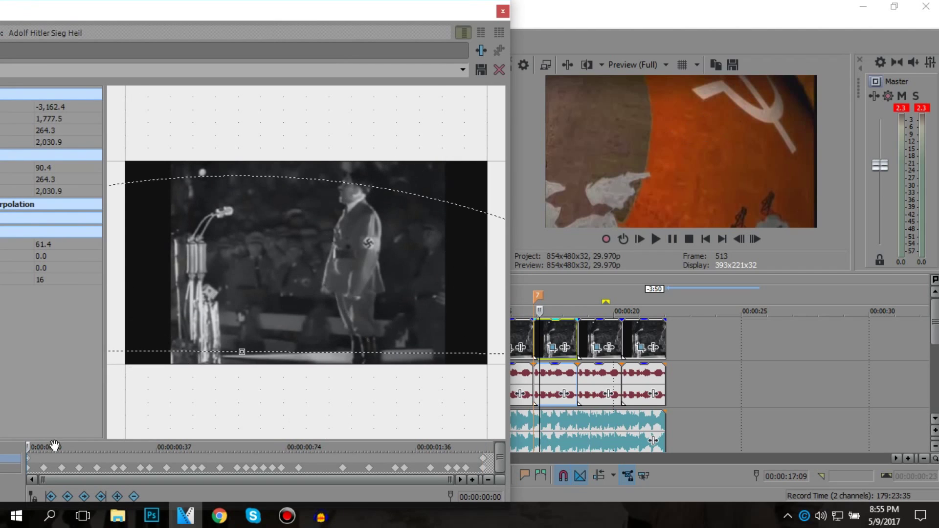
scroll(361, 279, down, 4)
drag(353, 404, 247, 285)
scroll(409, 237, down, 7)
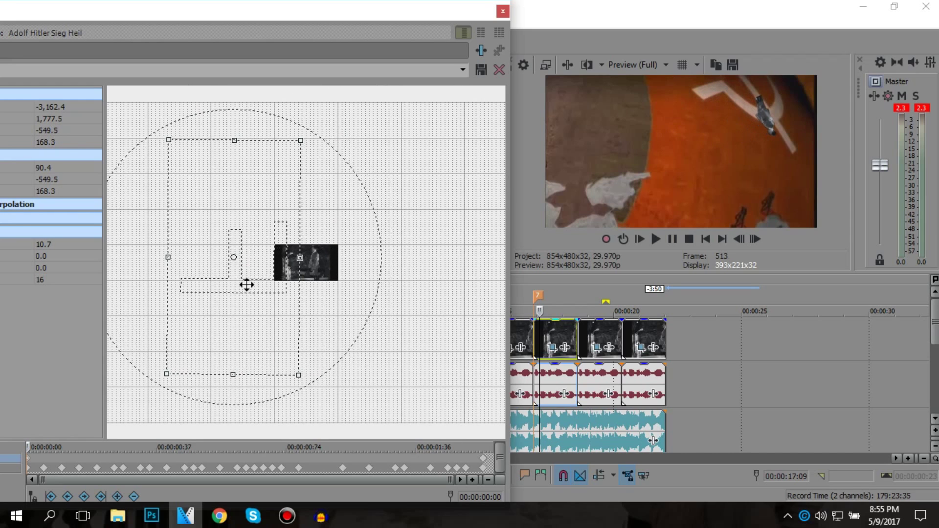
- At the marker 7 clip's end, spin the frame to angle 9,056.2, shrink it to 862.4 by 484.7, and move its centre to 216.5, 49.9
drag(30, 447, 571, 443)
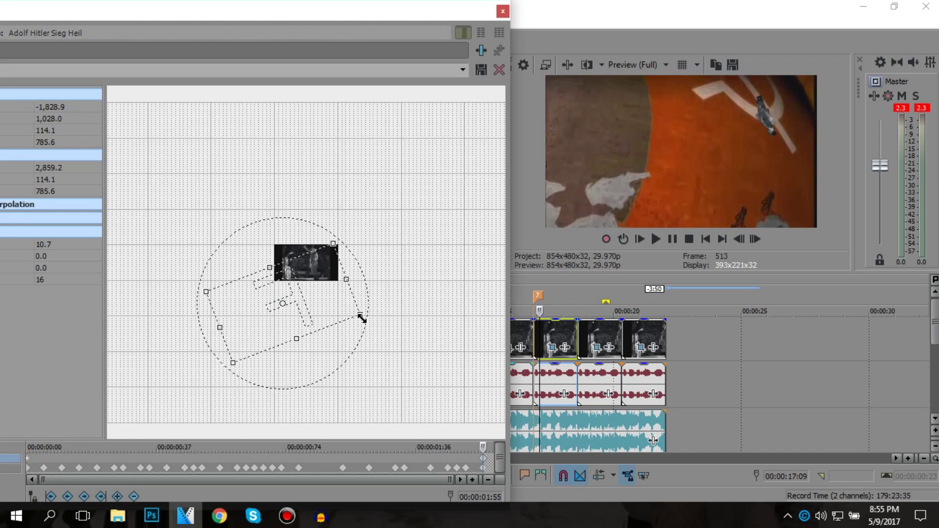
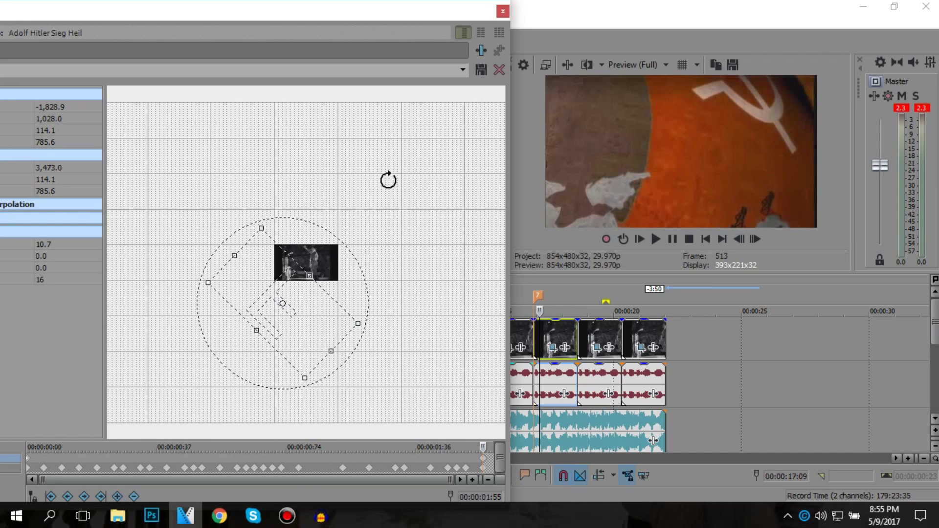
drag(468, 435, 230, 324)
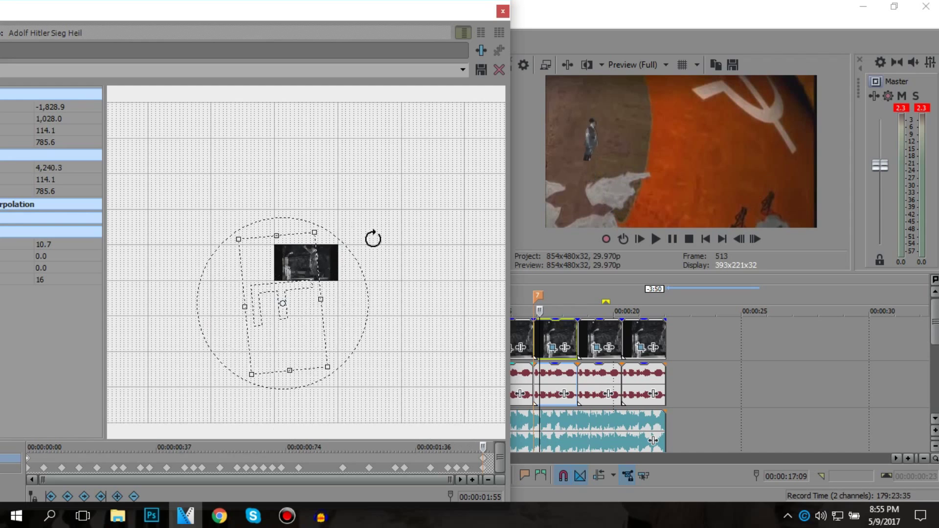
drag(120, 289, 316, 350)
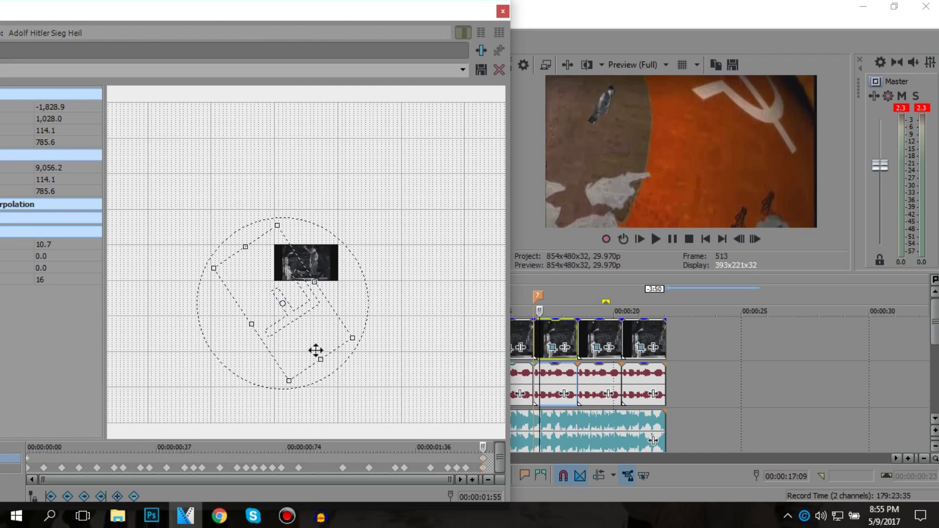
drag(390, 347, 300, 261)
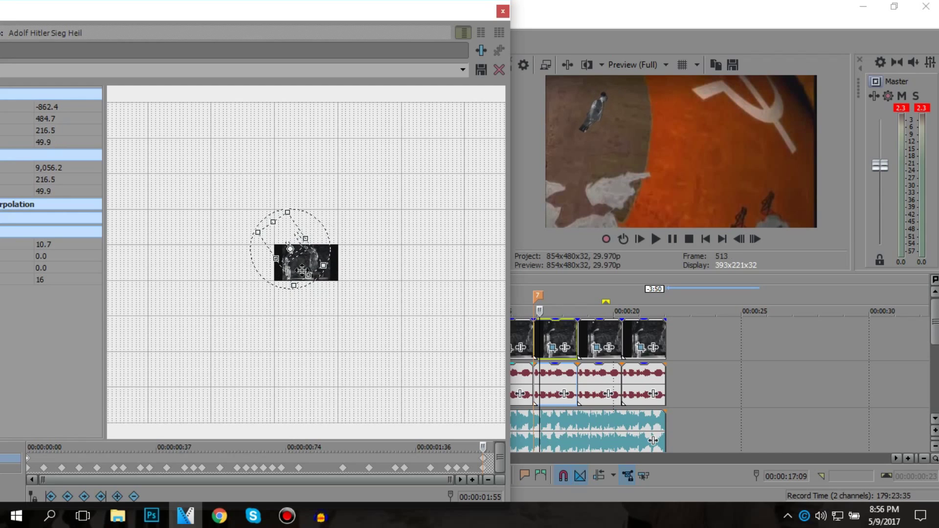
click(503, 10)
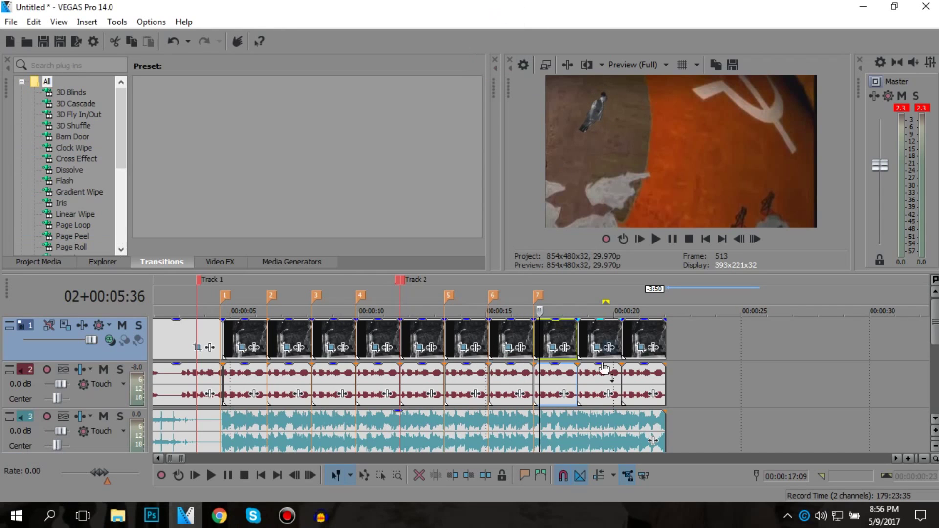
- Play back the sequence from markers 7 and 5, and scrub the clips at markers 6 and 7 to review the figure's spin
click(531, 328)
key(space)
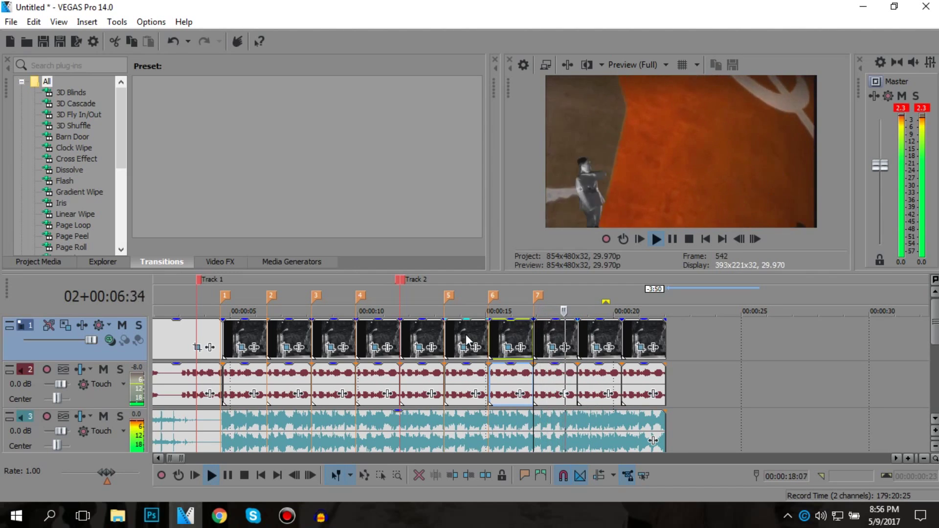
key(space)
click(454, 341)
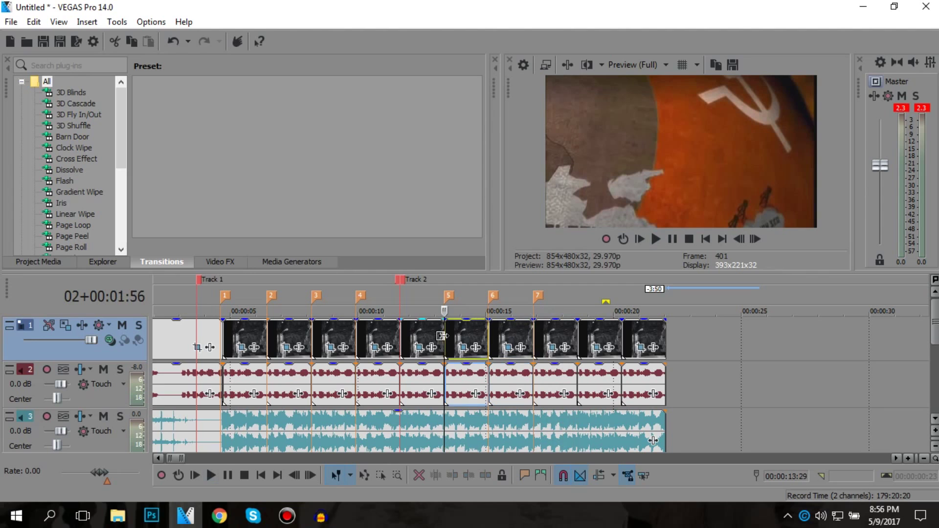
key(space)
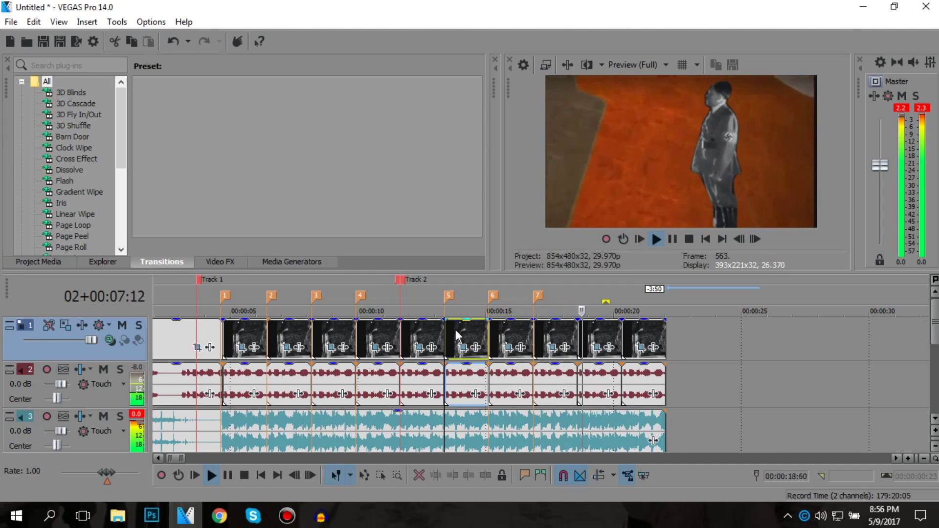
key(space)
click(508, 341)
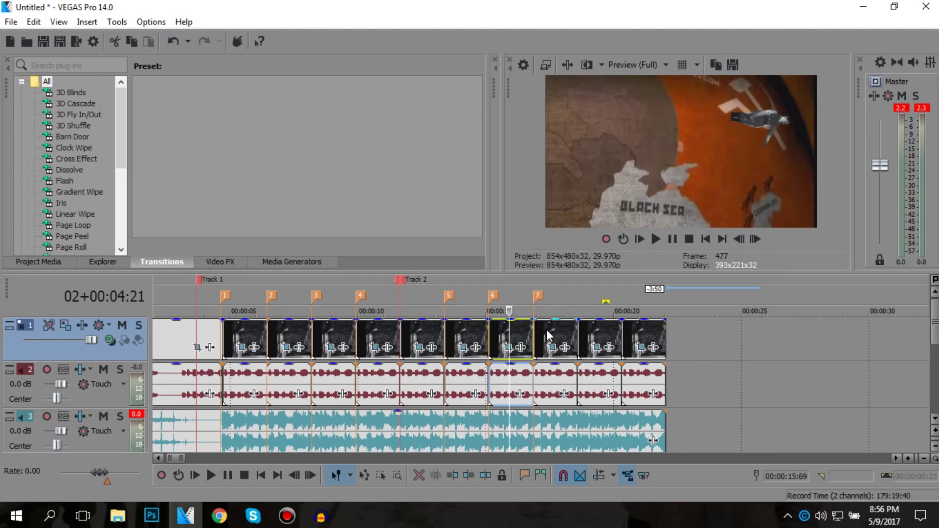
click(546, 335)
click(568, 330)
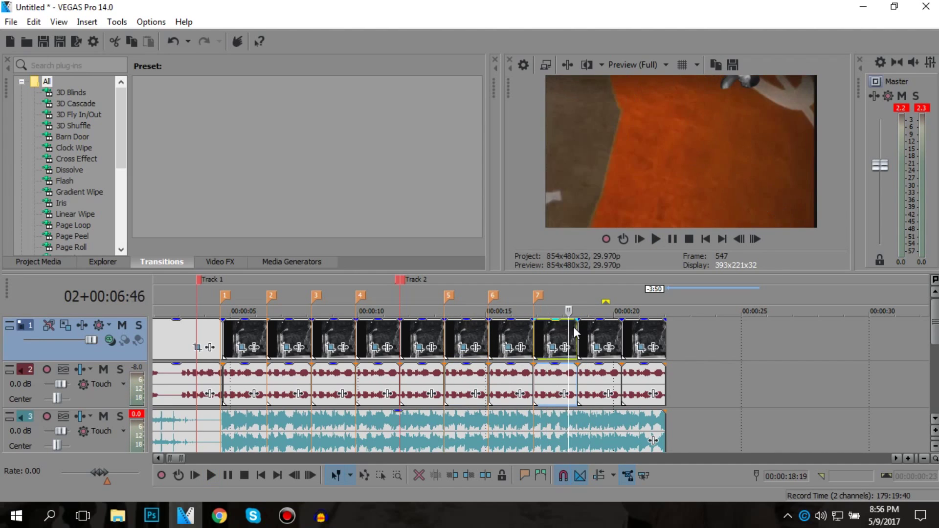
- At the start of the clip following the marker 7 clip, enlarge the Event Pan/Crop frame to 1,610.1 by 905.0 and rotate it to angle 1,965.1
click(576, 327)
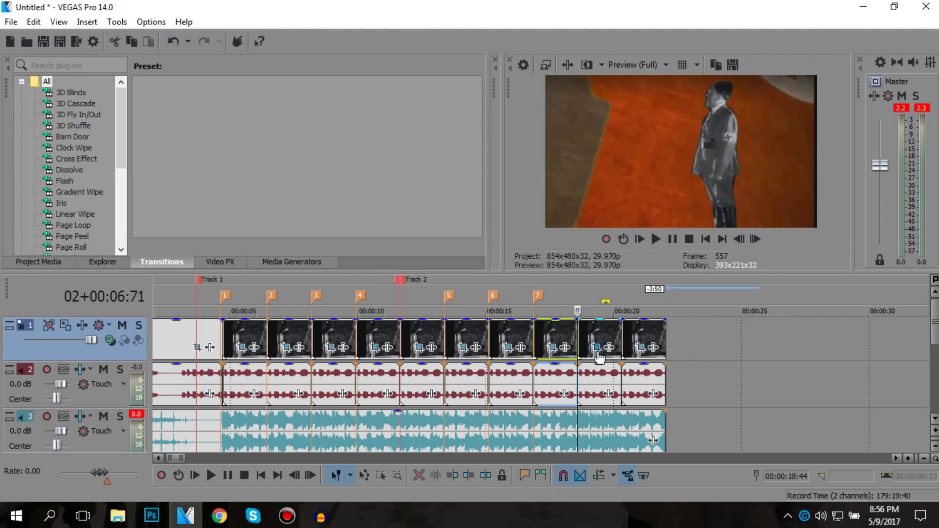
click(597, 348)
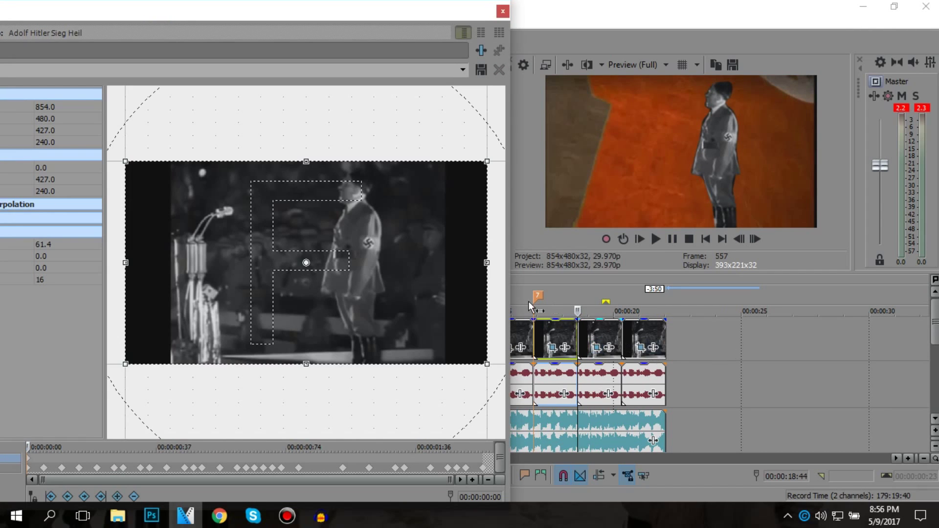
scroll(438, 268, down, 3)
scroll(387, 307, down, 1)
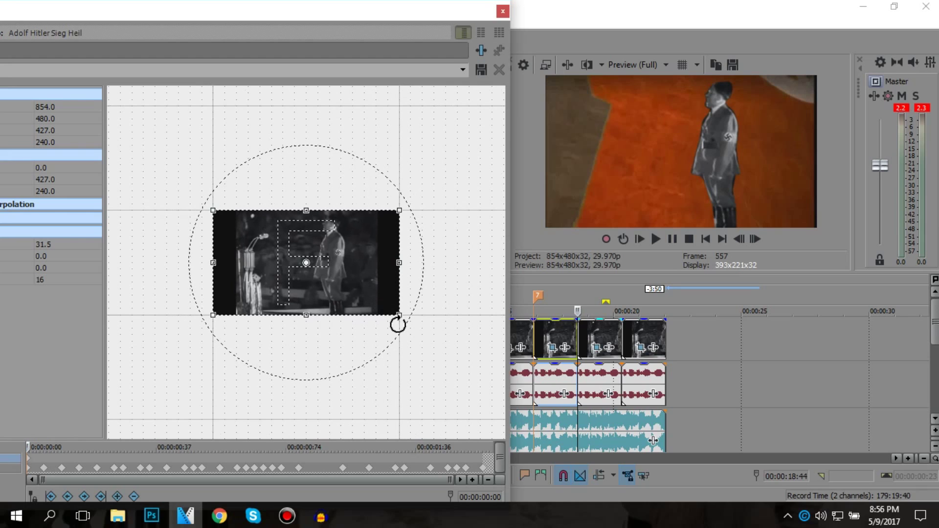
drag(385, 304, 204, 232)
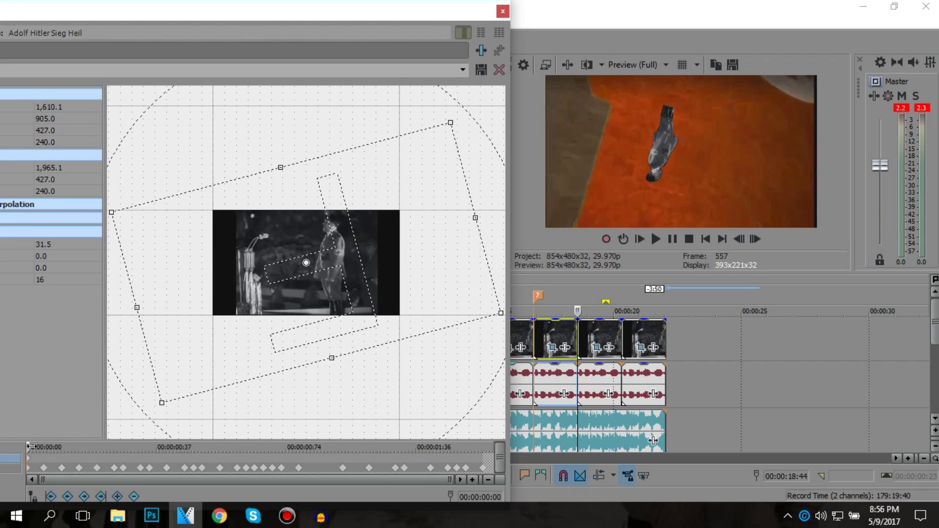
- At that clip's end, spin the frame to angle 5,397.7 and enlarge it to 4,754.9 by 2,672.6
drag(455, 453, 491, 450)
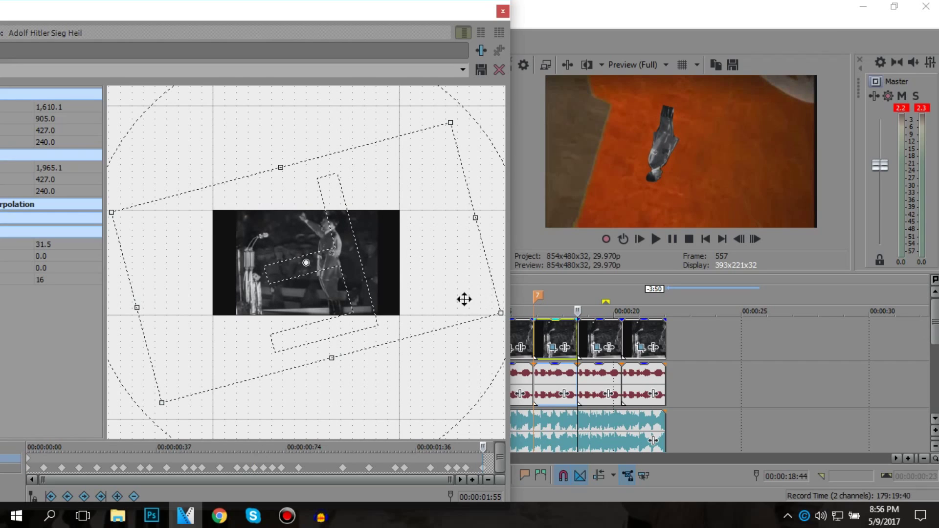
drag(502, 322, 465, 339)
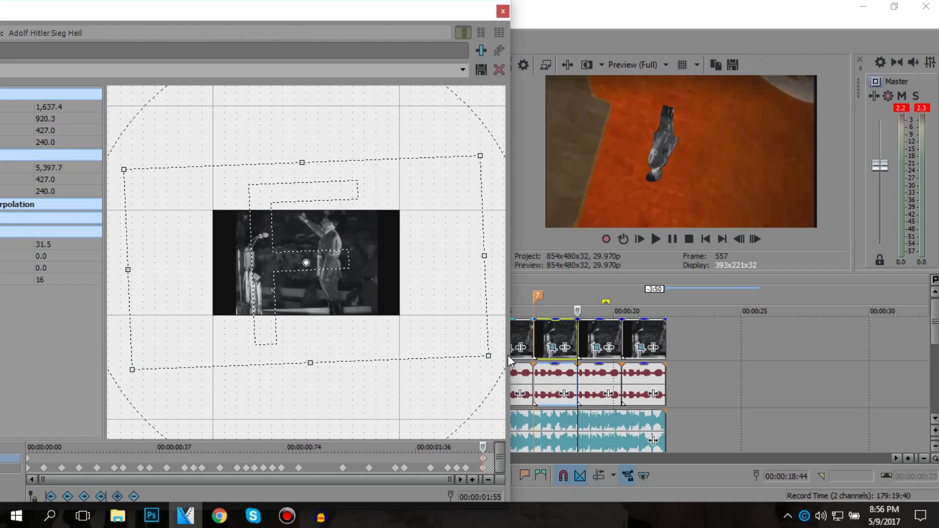
click(590, 337)
click(616, 331)
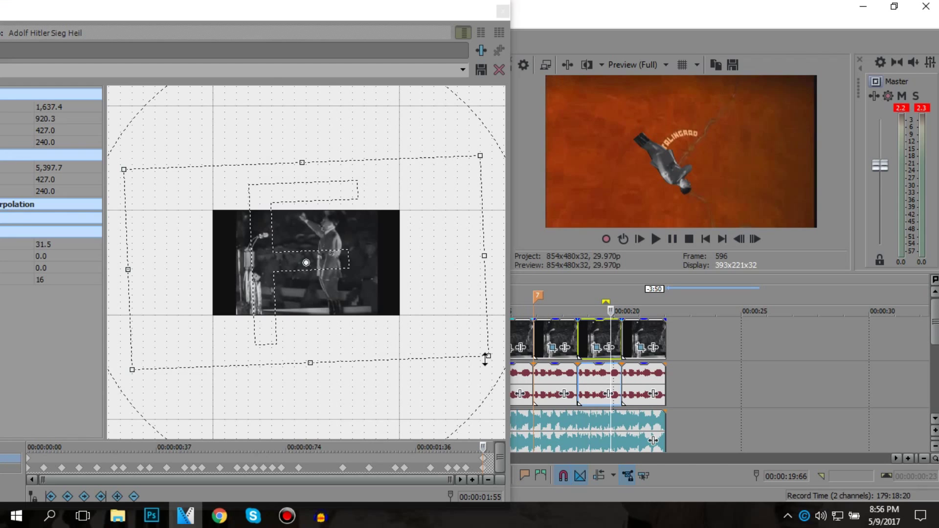
drag(488, 353, 661, 479)
- Check the clip's start frame and play the clip back to review the figure's spin
drag(481, 447, 9, 458)
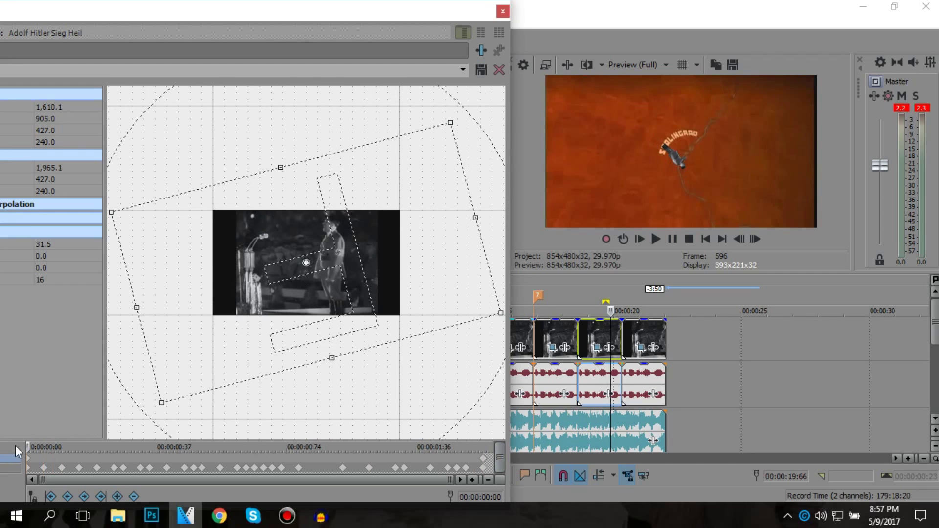
click(502, 10)
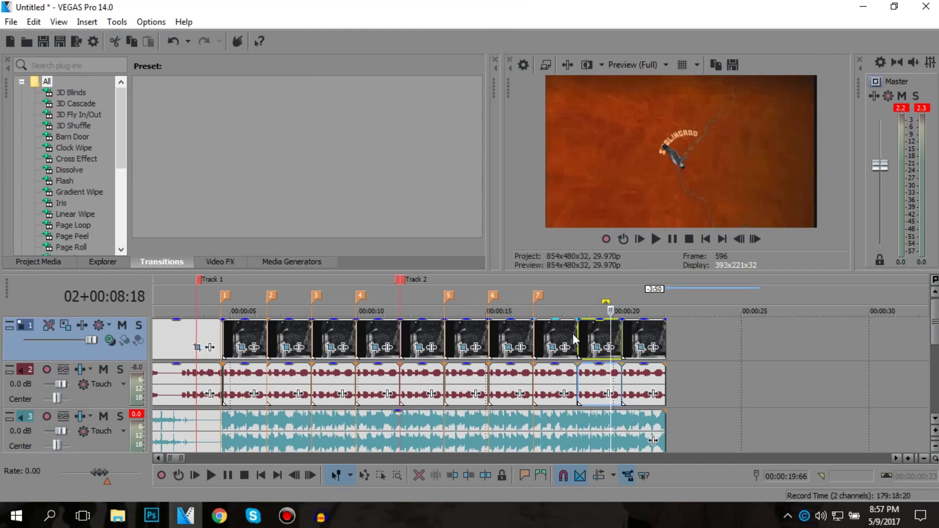
key(space)
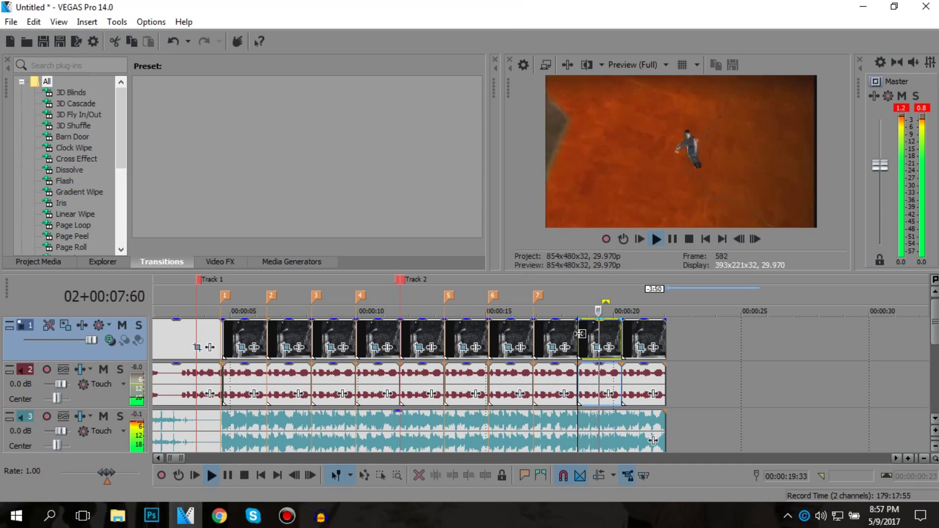
key(space)
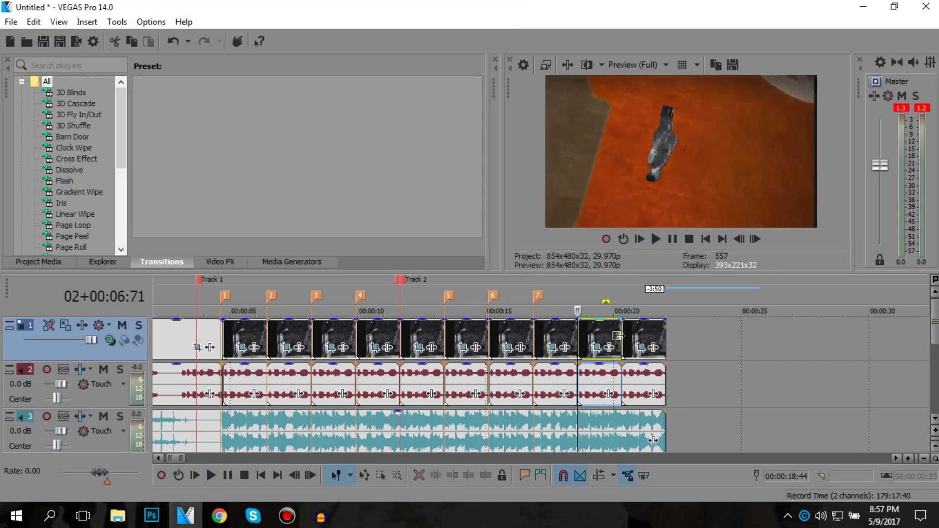
- Copy the end frame of the second-to-last clip and paste it at the start of the last clip in Event Pan/Crop
click(607, 337)
click(596, 347)
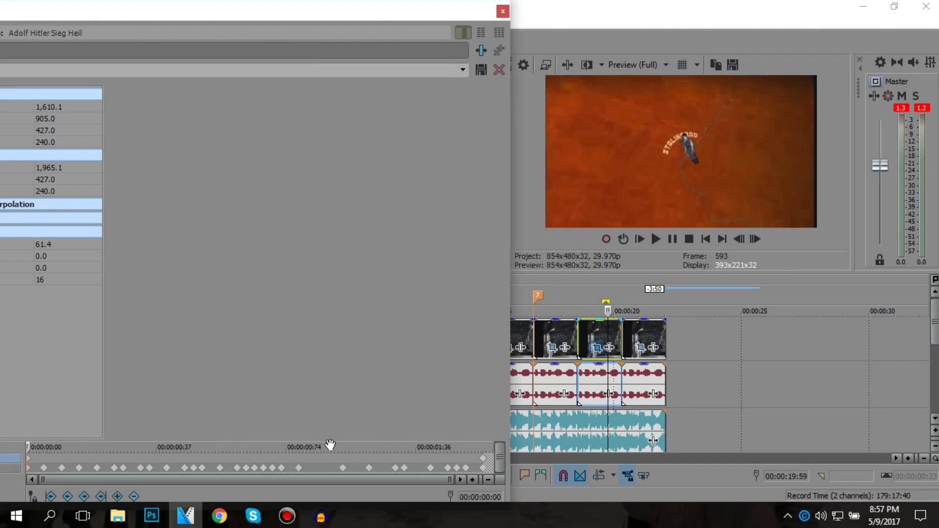
click(486, 461)
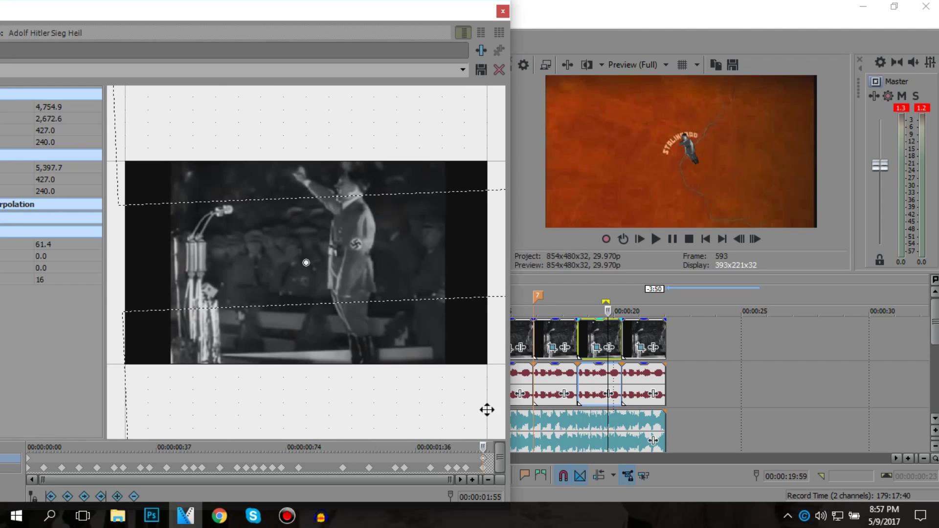
click(502, 11)
click(642, 359)
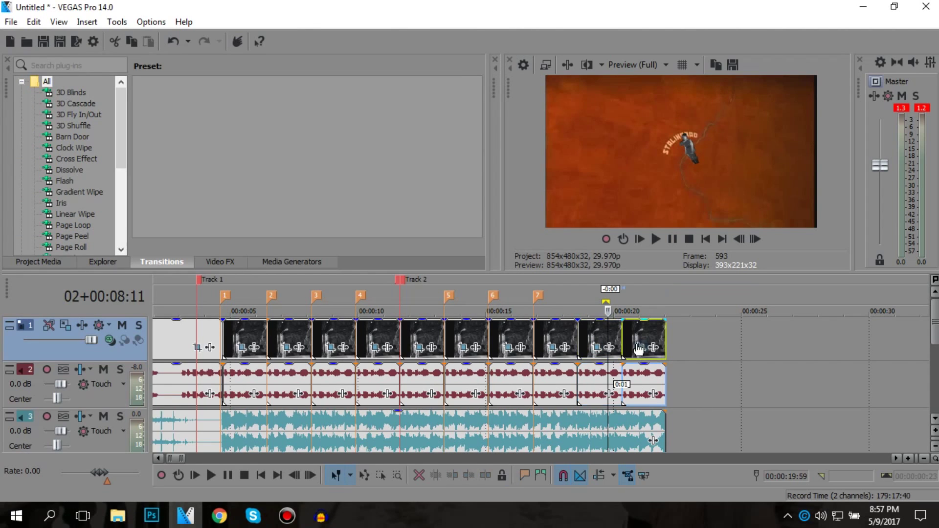
click(640, 348)
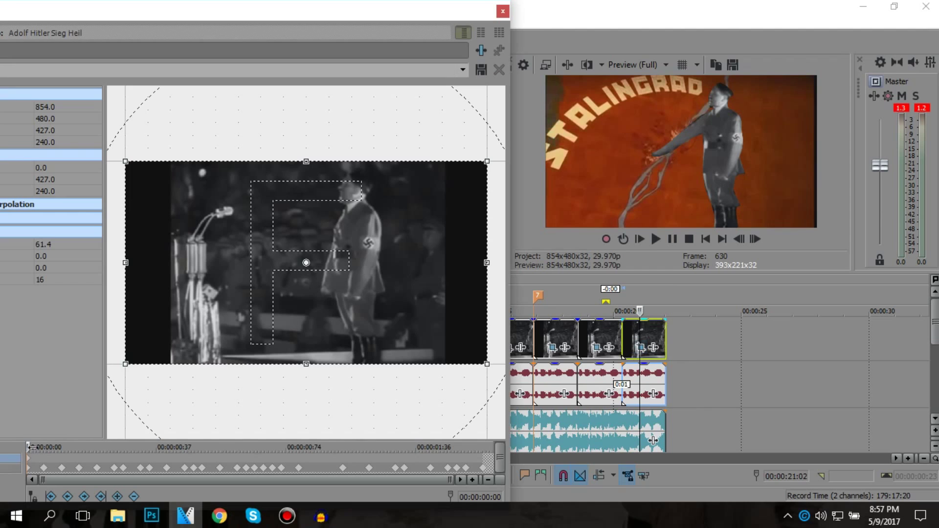
key(ctrl+v)
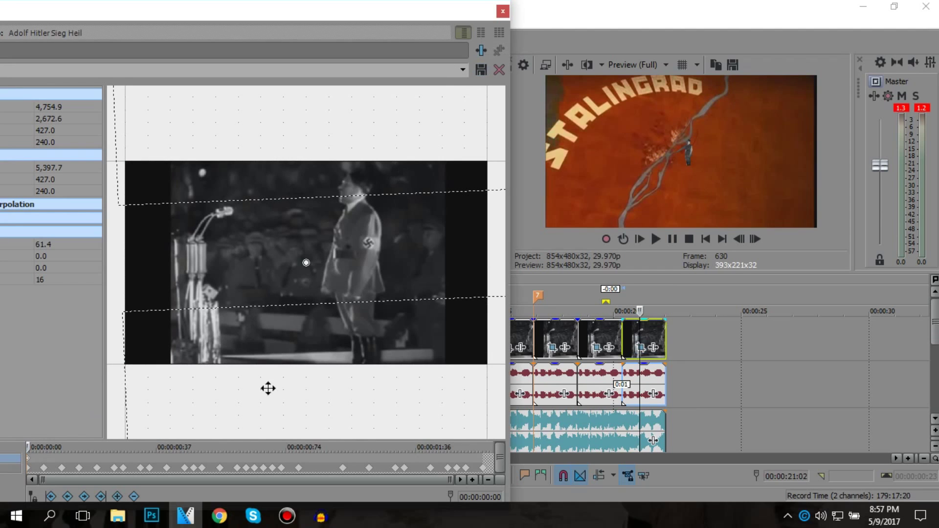
- Preview the last clip at 00:00:21;52 and move its end frame's centre to 1,101.7, 295.8
scroll(402, 365, down, 2)
click(479, 448)
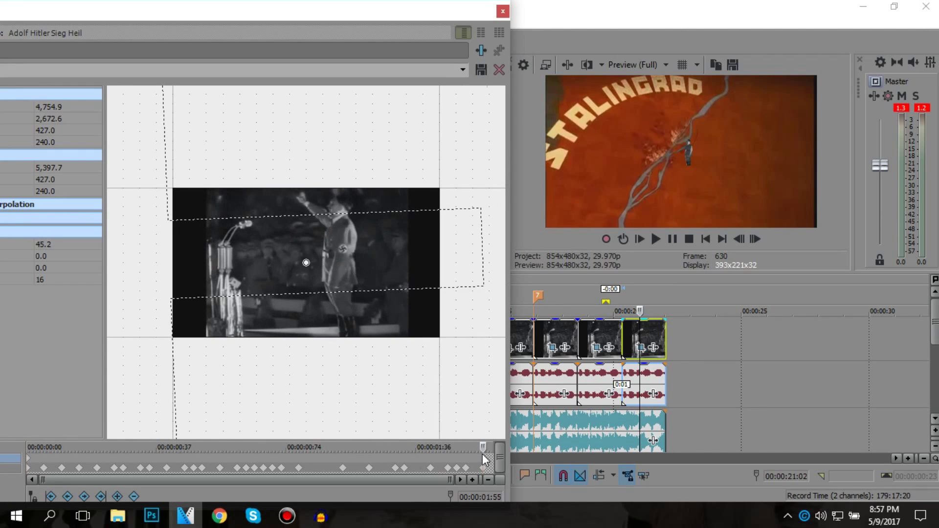
scroll(585, 364, down, 3)
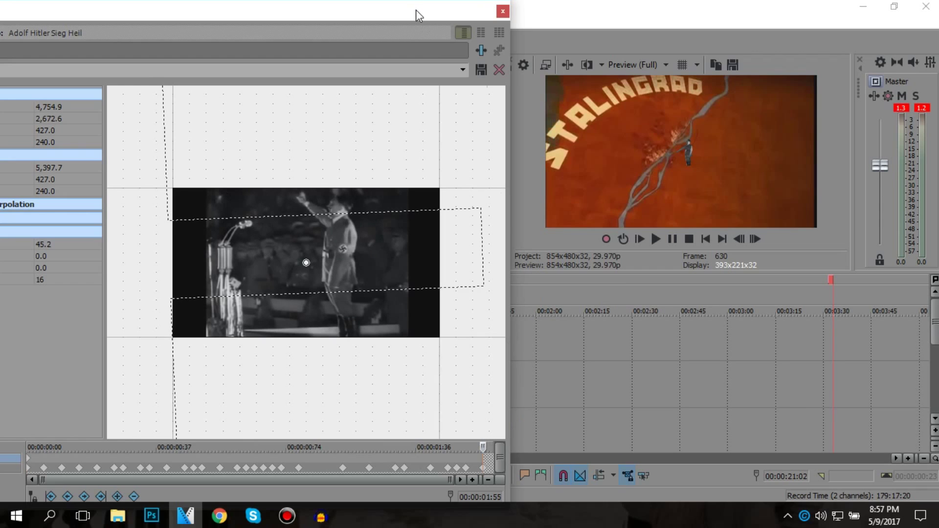
drag(415, 10, 250, 29)
scroll(427, 341, up, 5)
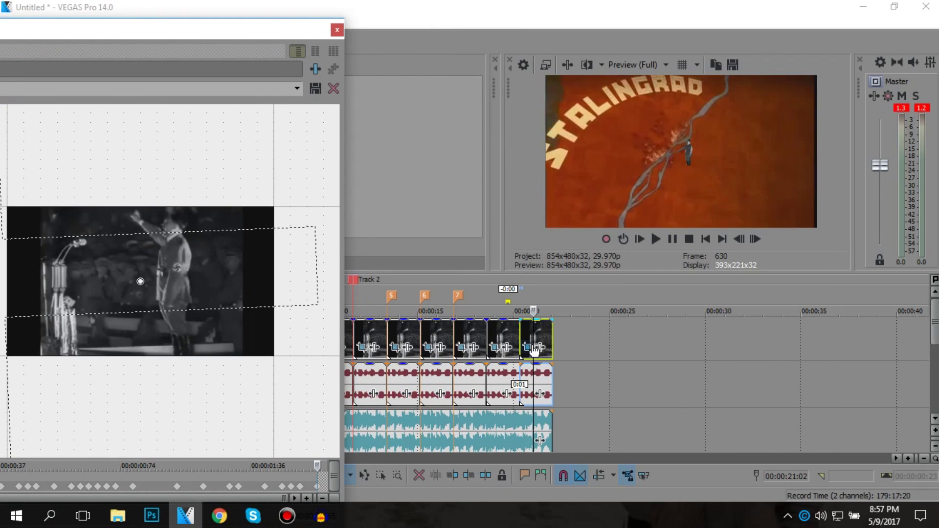
click(545, 329)
scroll(144, 284, down, 3)
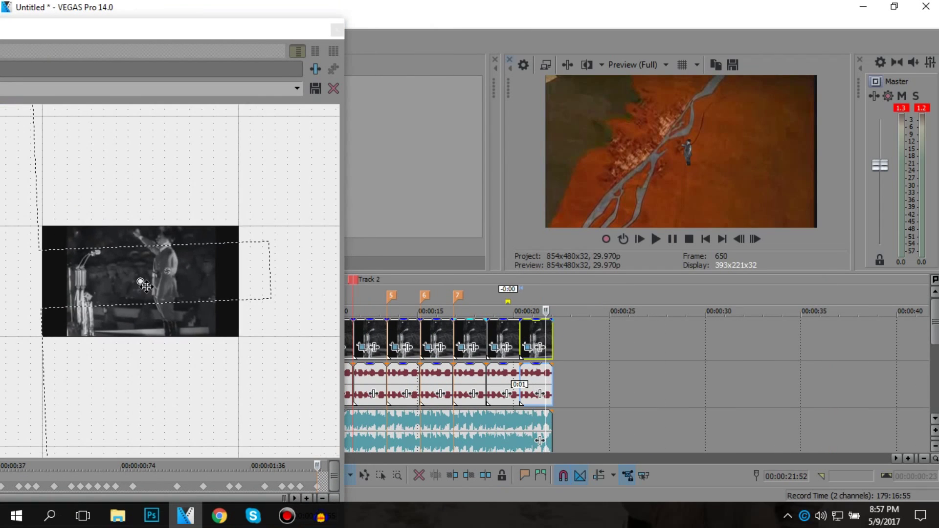
scroll(145, 284, down, 2)
drag(194, 34, 358, 15)
drag(338, 246, 416, 254)
- Resize the last clip's end frame to 1,505.5 by 846.2, spin it to angle 7,219.0, and move its centre to 798.7, 174.6
scroll(336, 263, down, 2)
scroll(336, 263, down, 2)
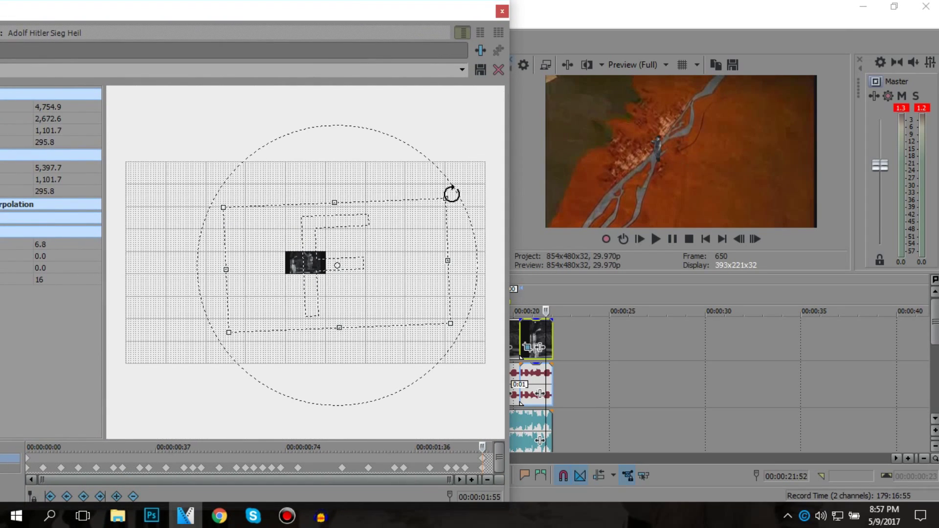
drag(472, 184, 523, 149)
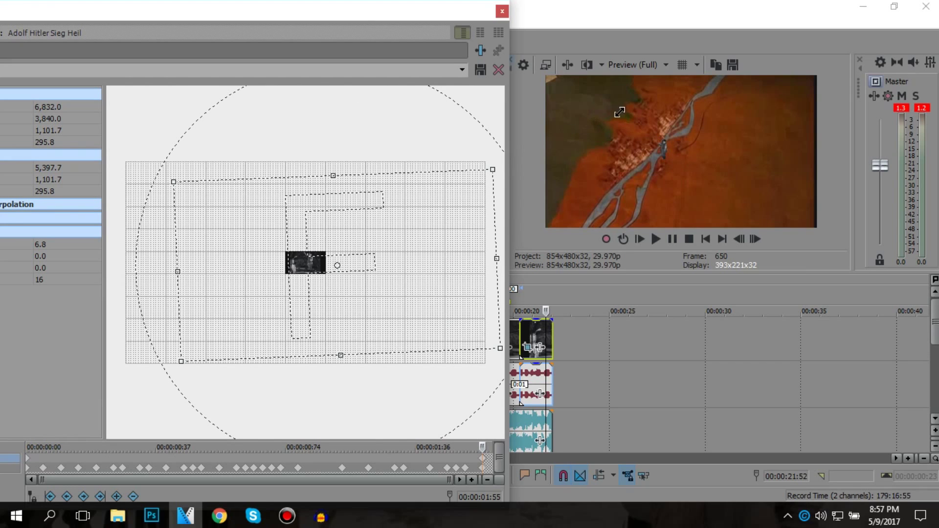
scroll(362, 234, down, 3)
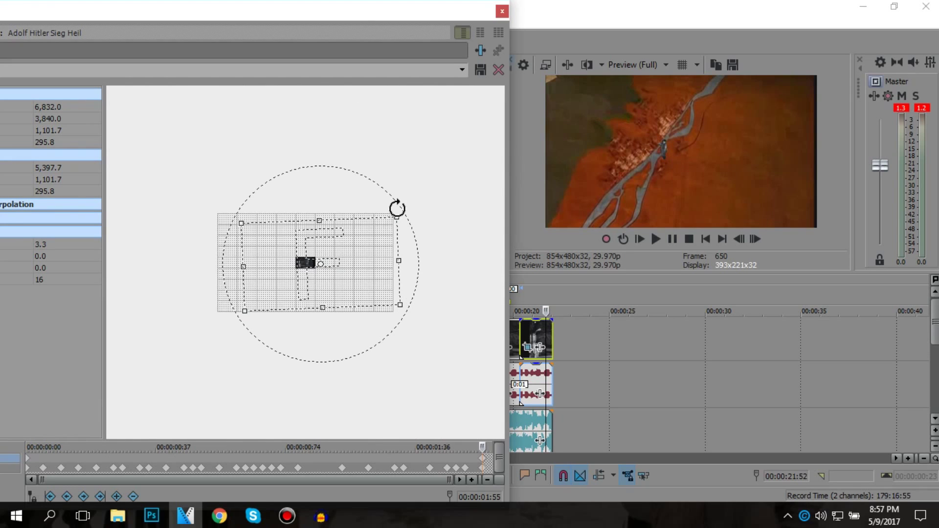
mouse_move(330, 273)
mouse_down()
mouse_move(319, 268)
mouse_move(339, 272)
mouse_up()
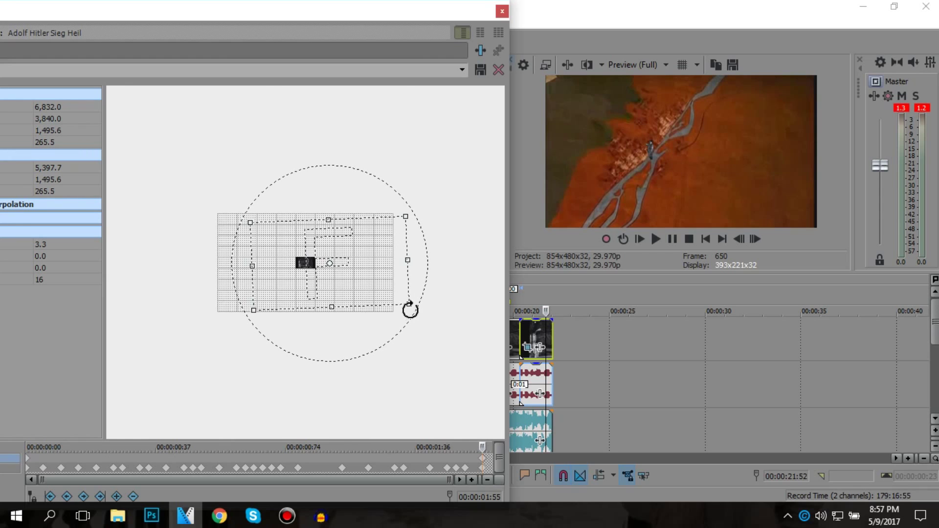
drag(411, 313, 325, 263)
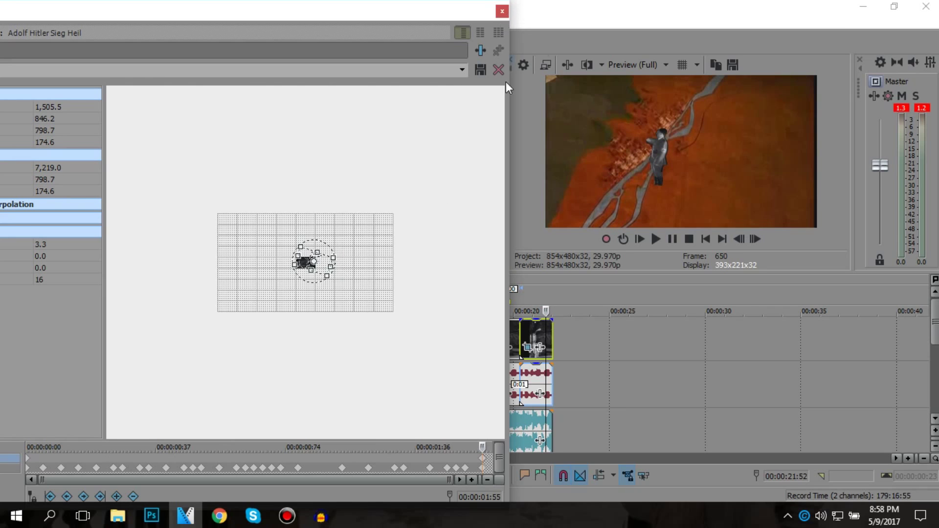
click(502, 11)
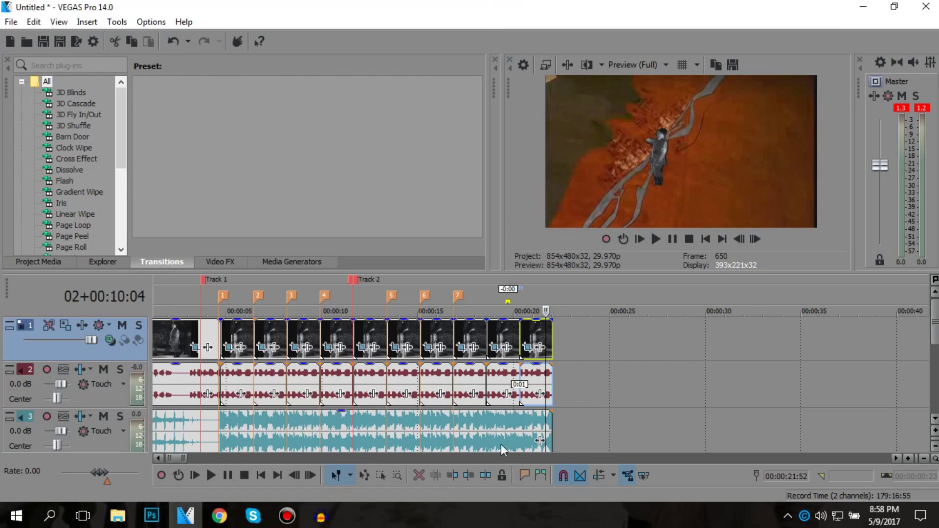
- Play back the last clip and return the playhead to the start of the project
click(517, 327)
key(space)
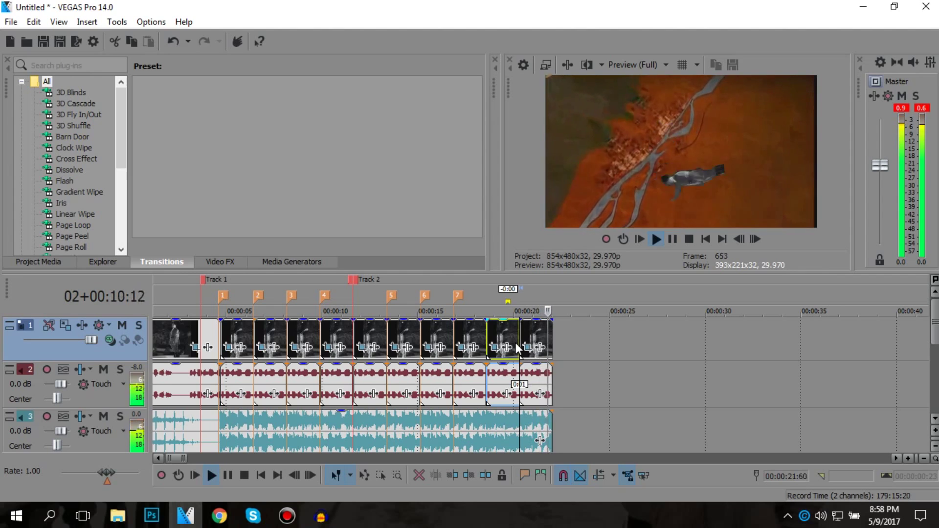
click(563, 345)
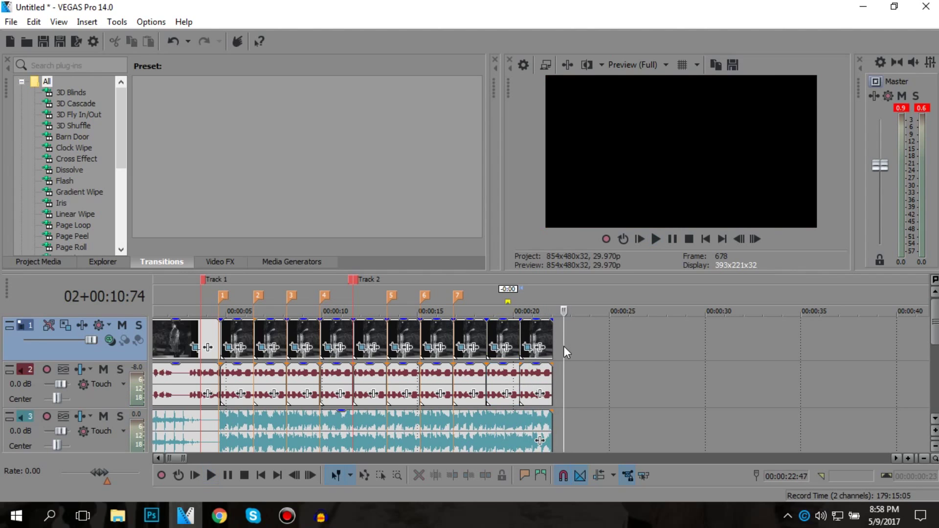
drag(565, 347, 77, 362)
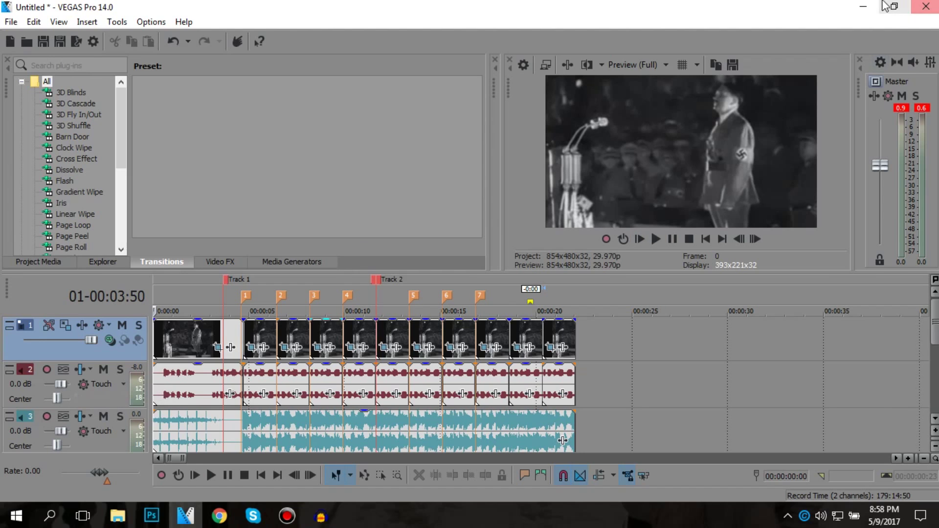
- Switch to the Shooting Star folder on the desktop and look through its portrait pictures, including eva-braun-2 and Anne-Frank
click(865, 7)
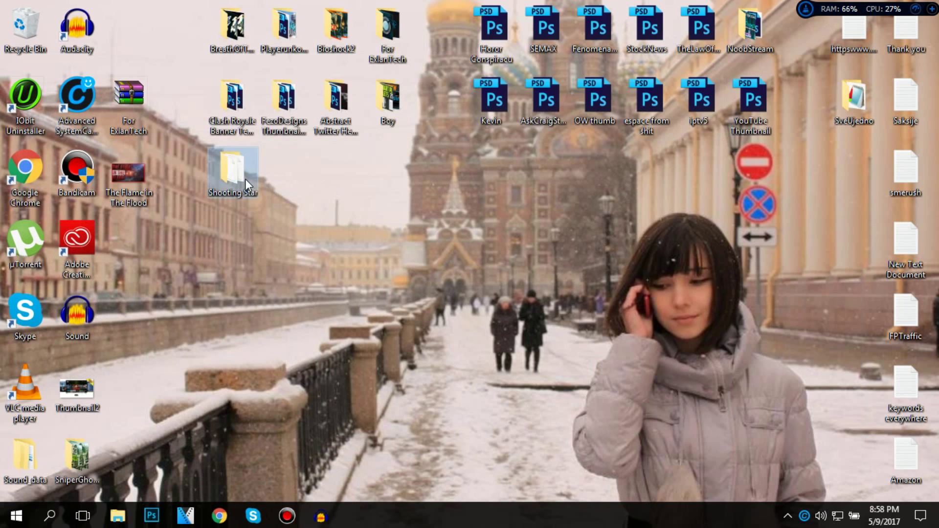
double_click(245, 179)
click(474, 239)
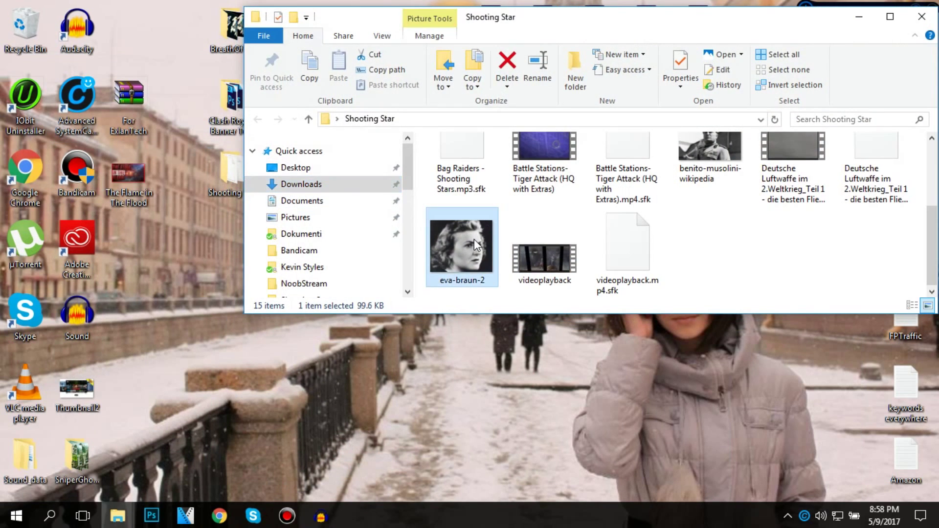
scroll(474, 239, up, 1)
click(701, 190)
scroll(738, 188, up, 3)
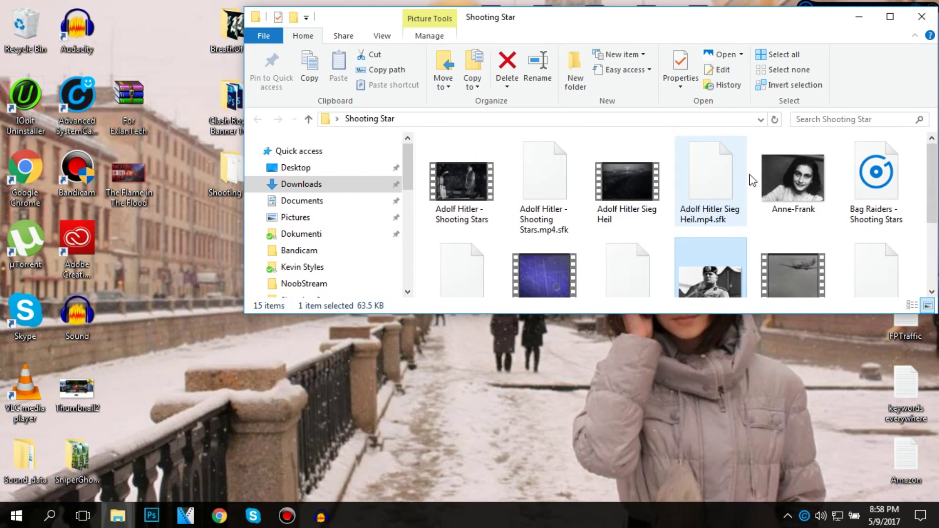
click(762, 172)
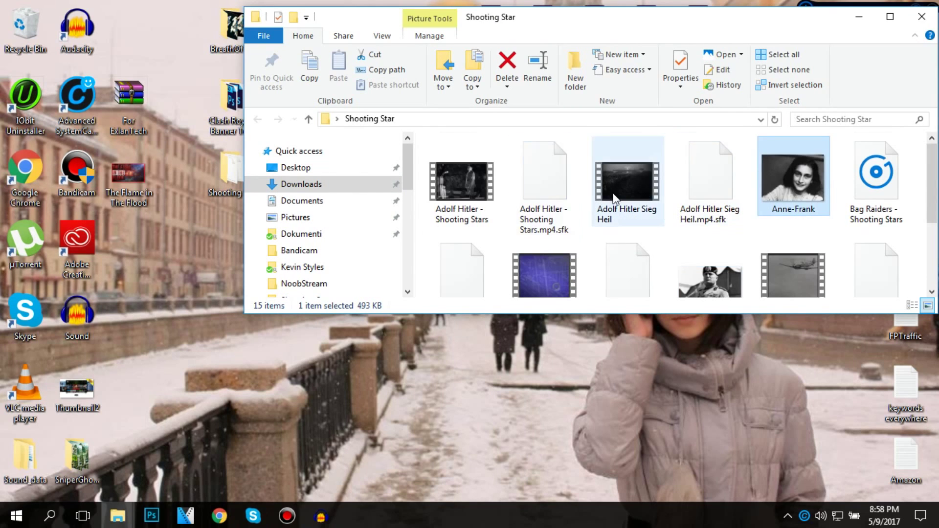
- Play the videoplayback video from the Shooting Star folder in Movies & TV
scroll(562, 256, down, 2)
click(563, 256)
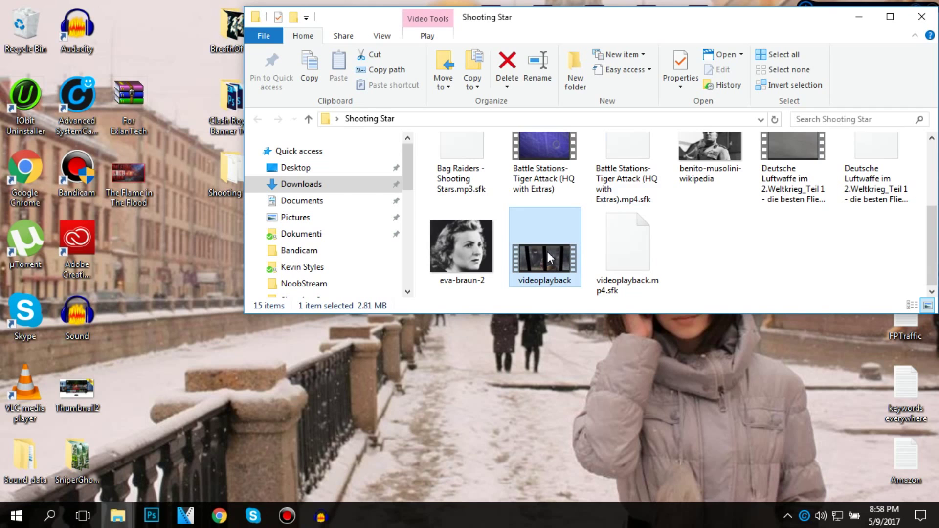
double_click(548, 252)
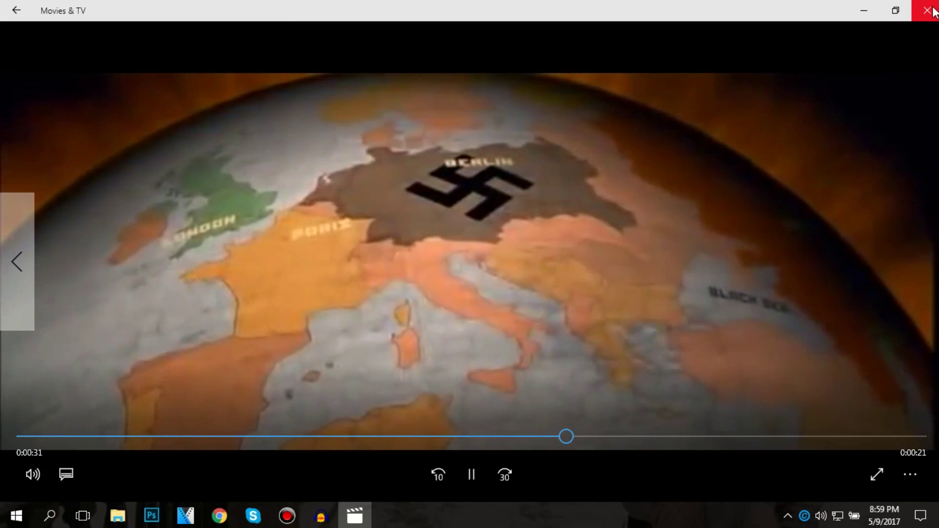
- Close the videoplayback video, then briefly open the Bag Raiders - Shooting Stars song from the Shooting Star folder in Groove Music
click(932, 10)
scroll(491, 256, up, 2)
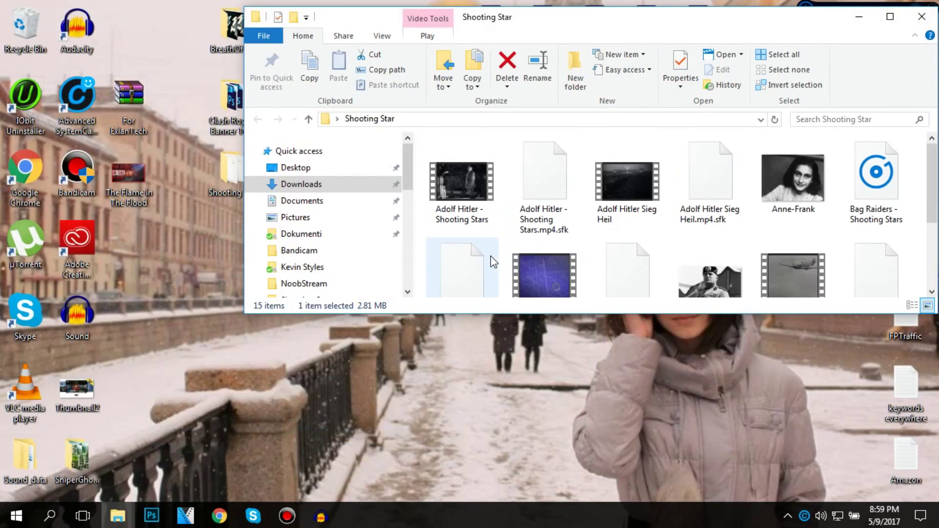
click(636, 195)
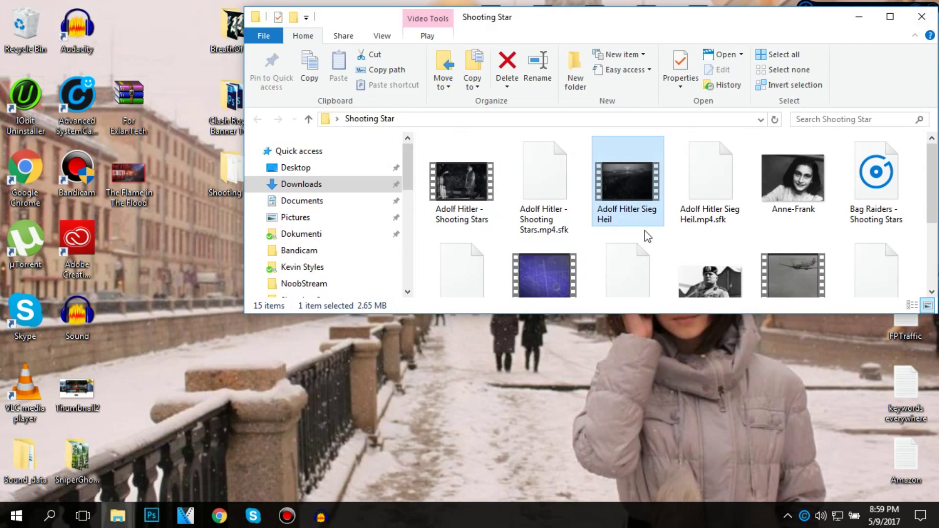
double_click(888, 161)
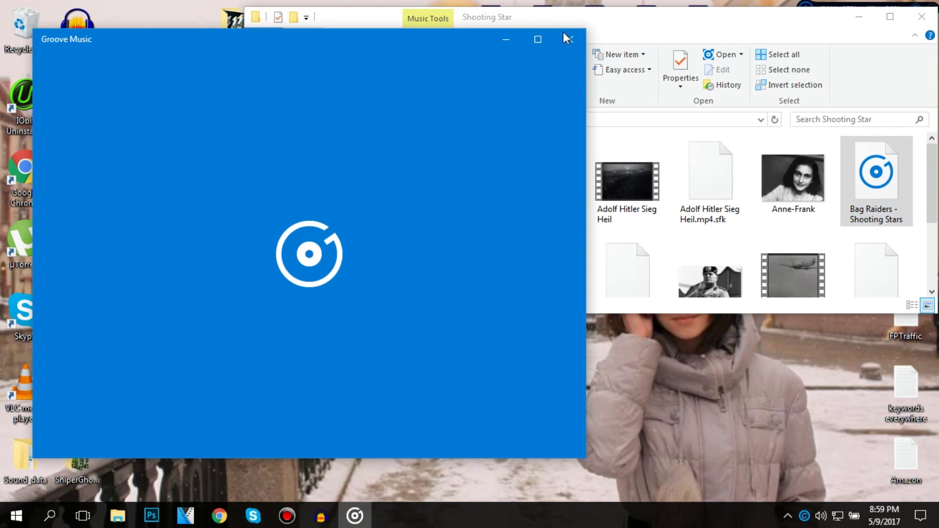
click(567, 38)
- Play the Earth Zoom! video from the Za klip folder in Downloads
click(297, 199)
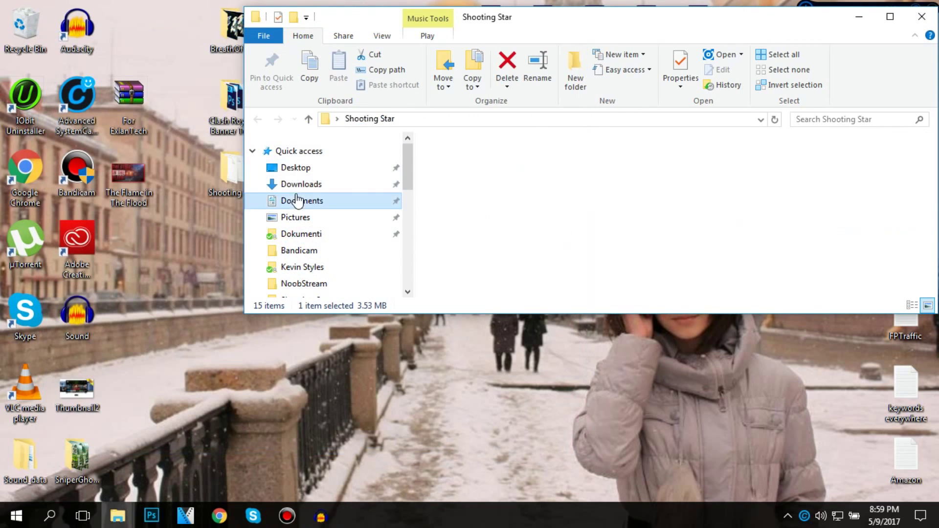
click(313, 185)
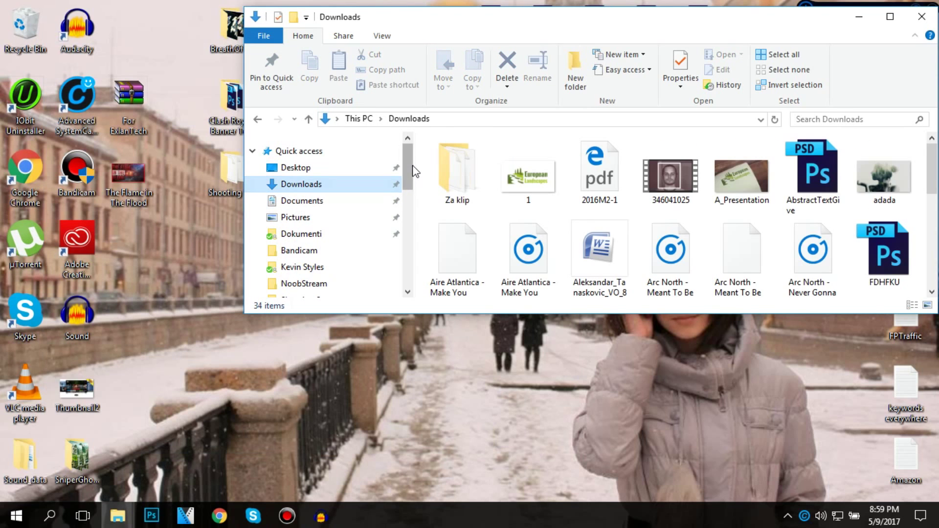
double_click(448, 167)
double_click(472, 187)
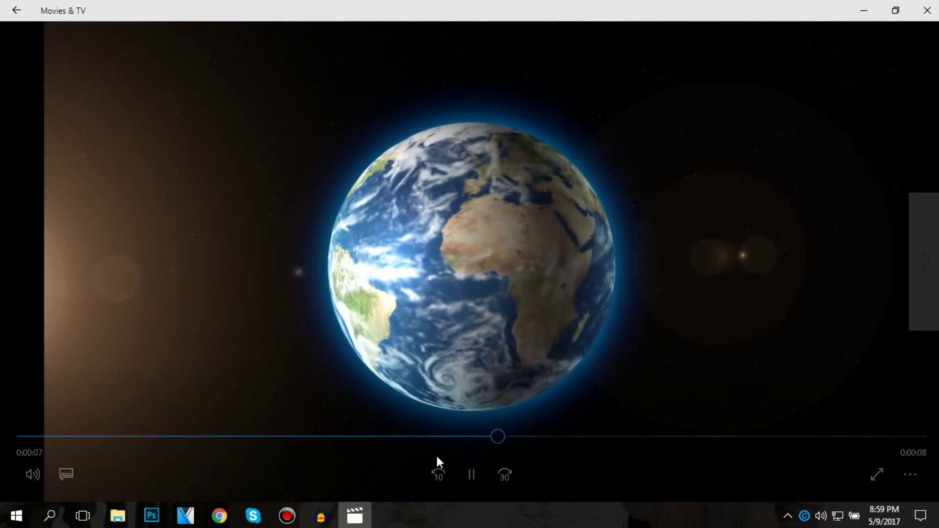
- Pause the Earth Zoom! video, scrub back to 0:00:05, and close the player and the folder window
click(466, 474)
drag(537, 437, 326, 422)
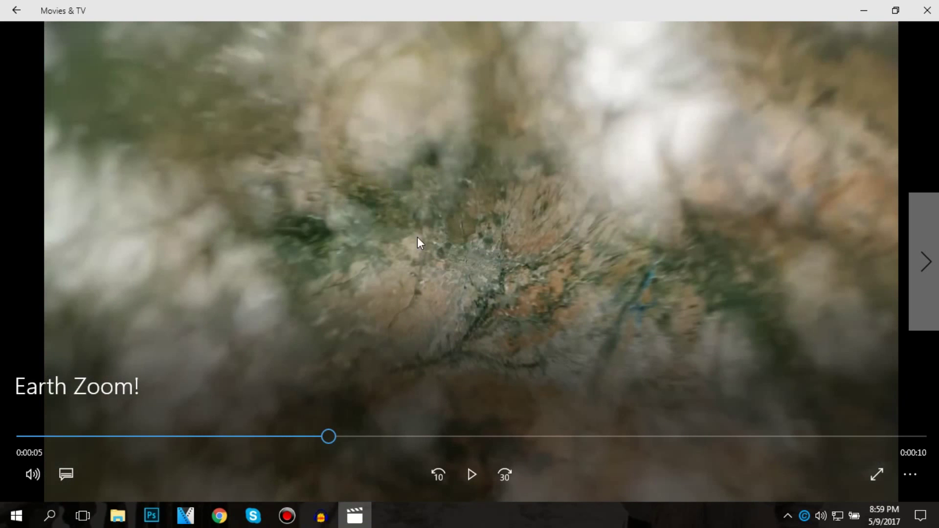
click(927, 10)
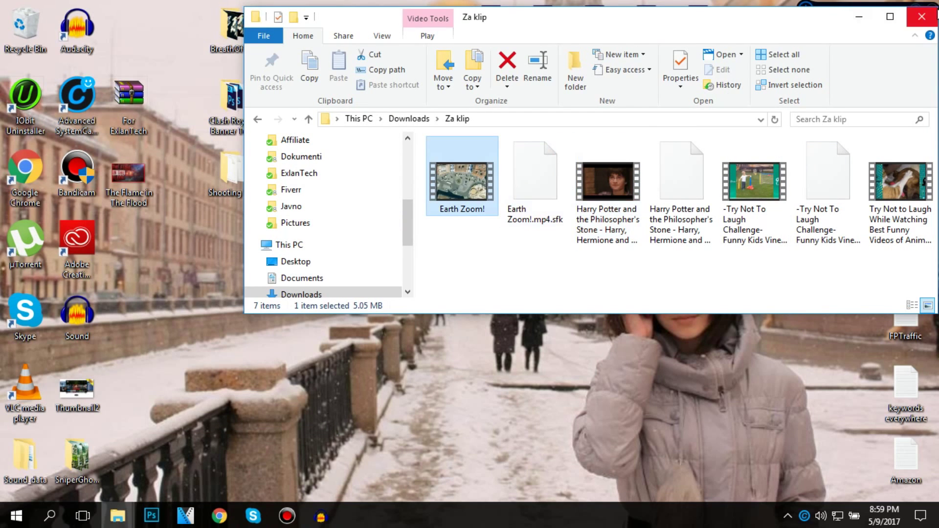
click(922, 17)
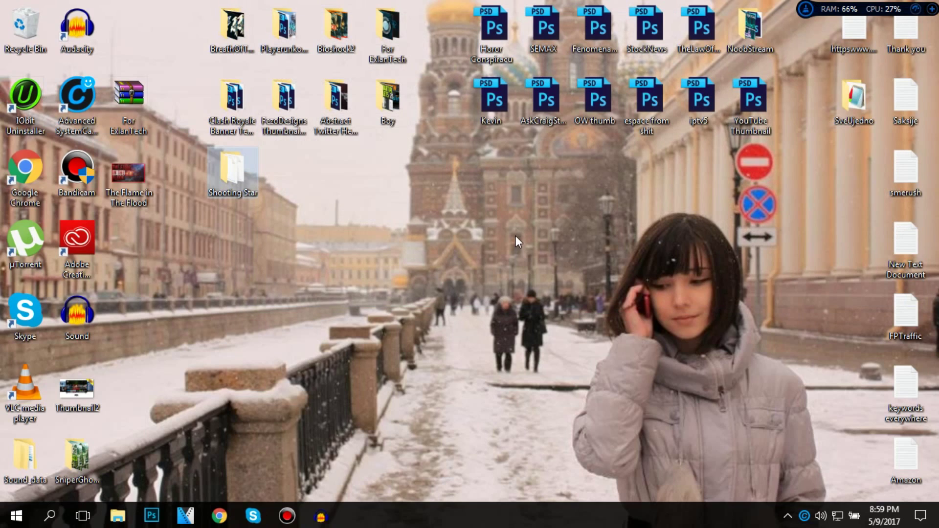